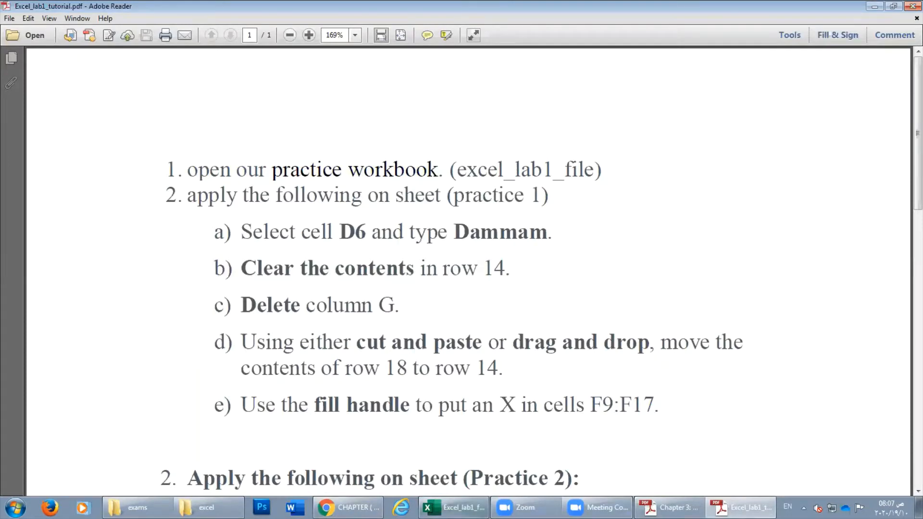
Go back and forth between the Excel workbook and the tutorial PDF to read the first steps.
click(452, 508)
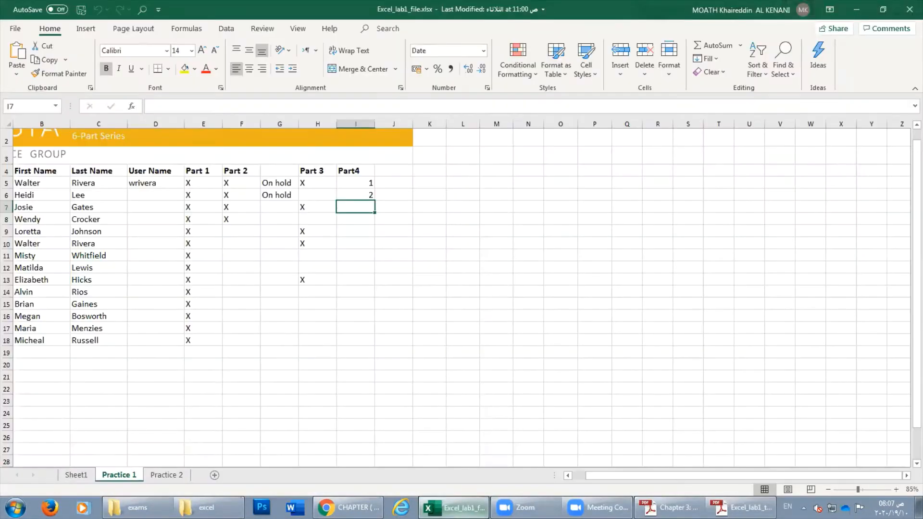
key(alt+Tab)
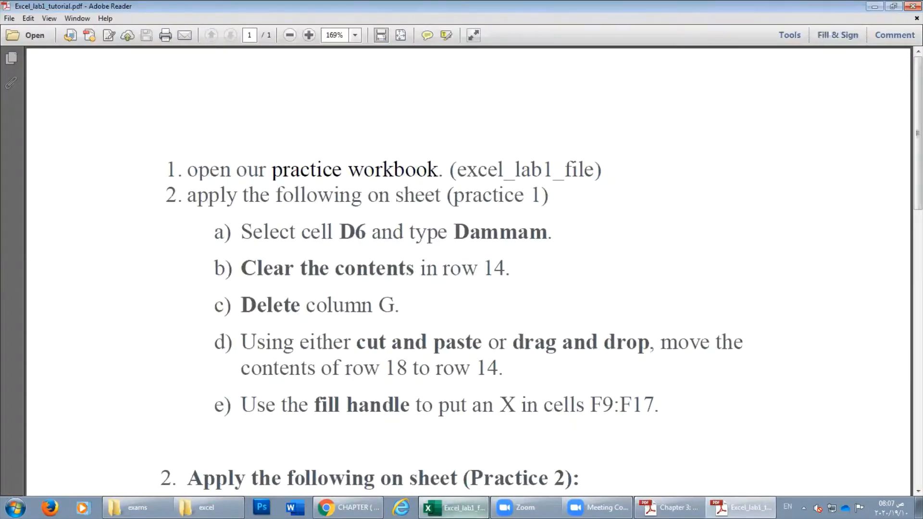
click(455, 507)
key(alt+Tab)
drag(399, 194, 441, 197)
click(453, 508)
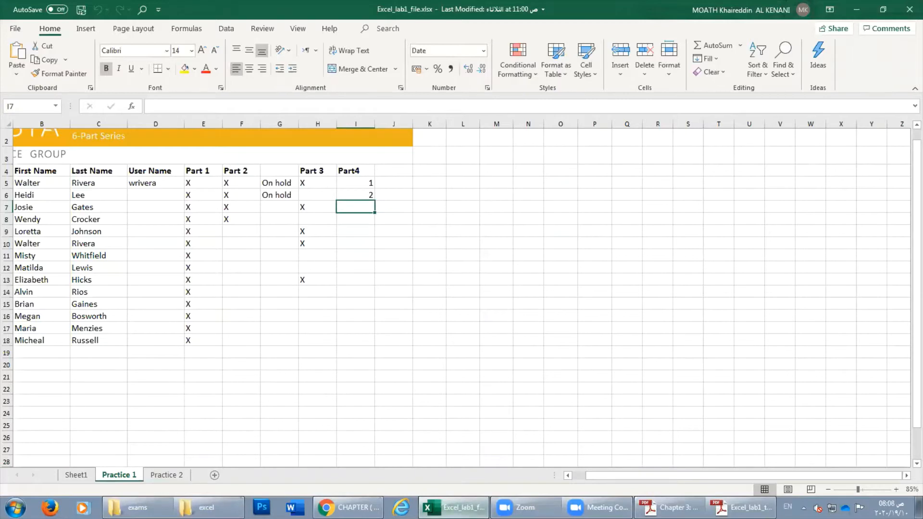
click(445, 506)
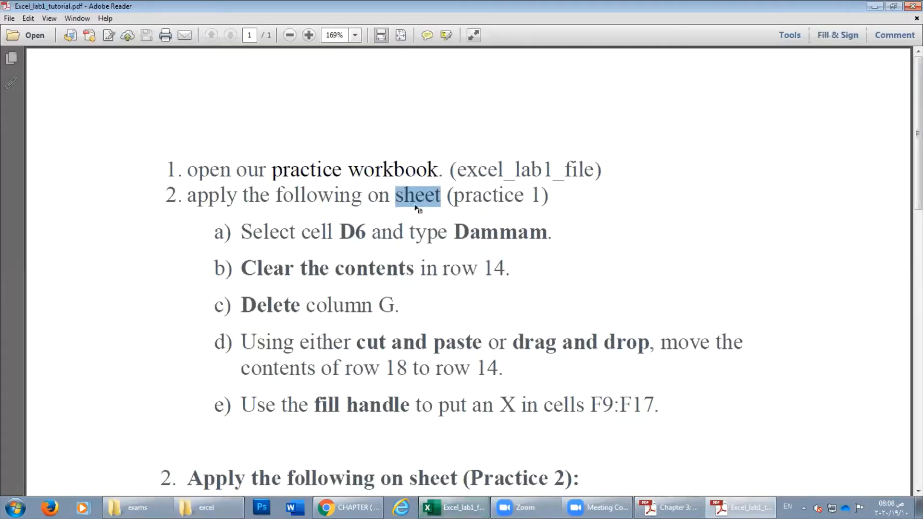
click(453, 507)
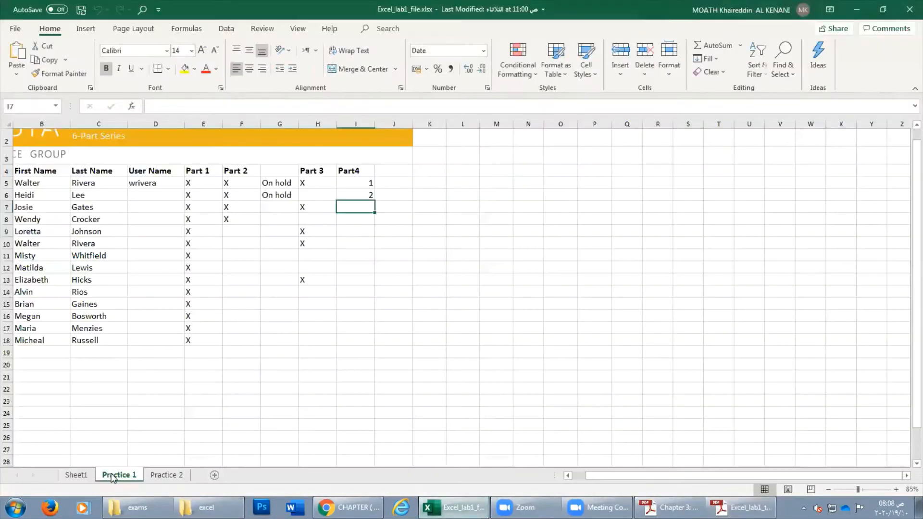
Look through the Sheet1, Practice 1 and Practice 2 tabs, and end on Practice 1.
click(76, 475)
click(114, 476)
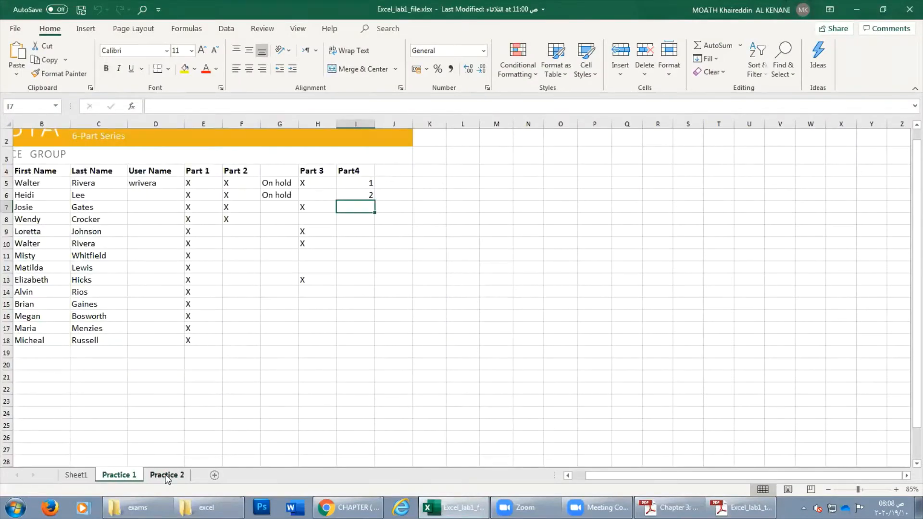
click(165, 475)
click(135, 477)
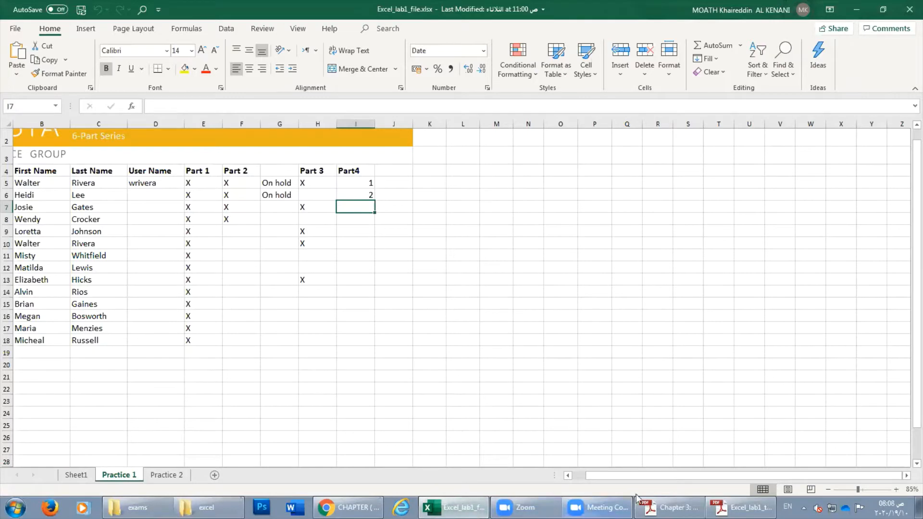
click(725, 507)
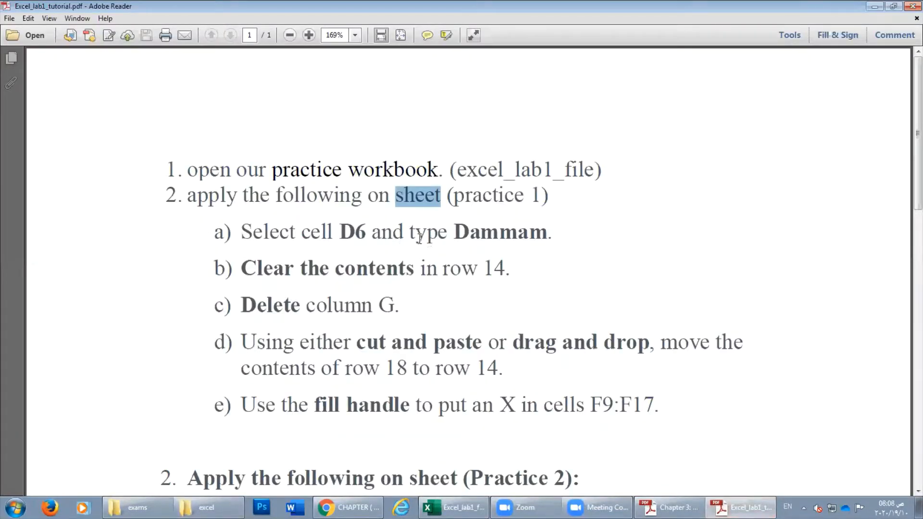
click(453, 507)
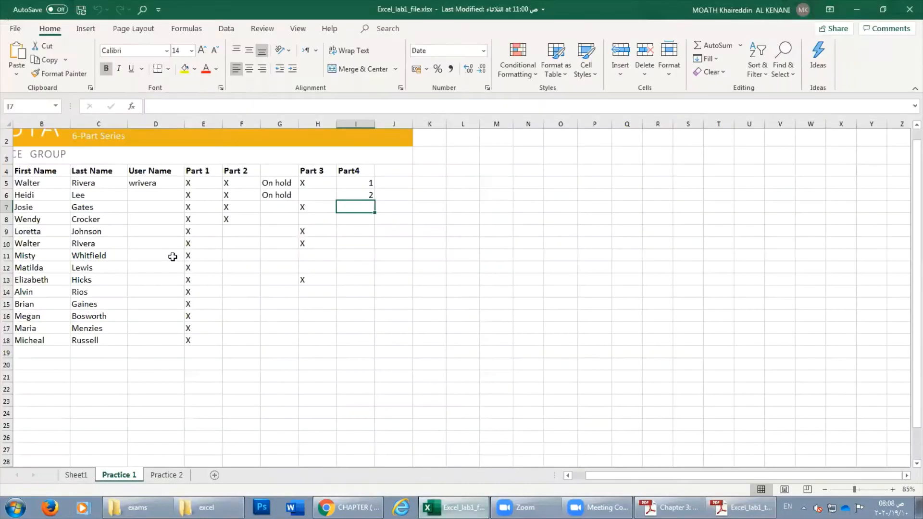
Enter Dammam in cell D6 and remove the stray trailing period.
click(149, 126)
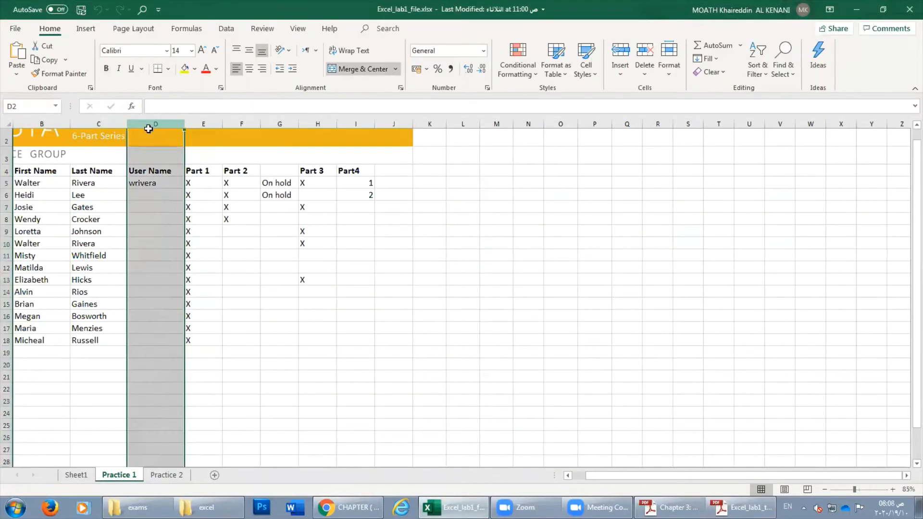
click(152, 195)
text(D)
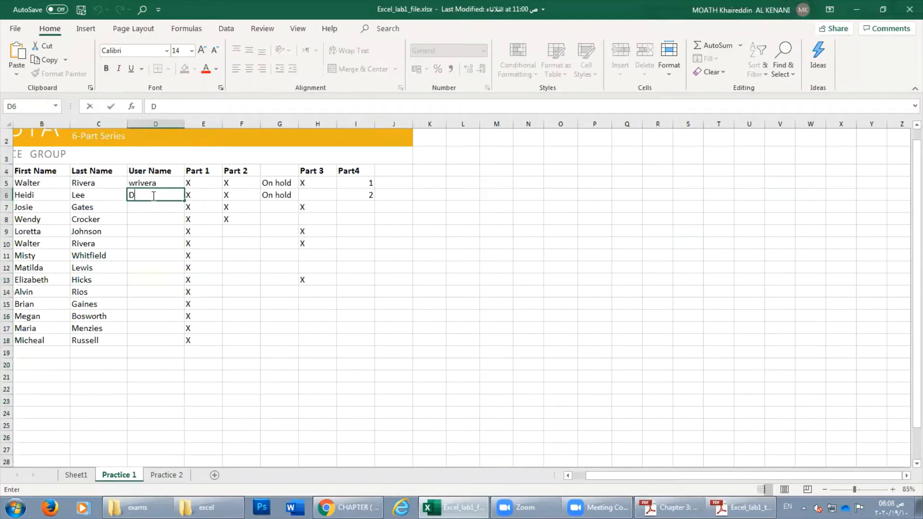
text(ammam.)
key(Return)
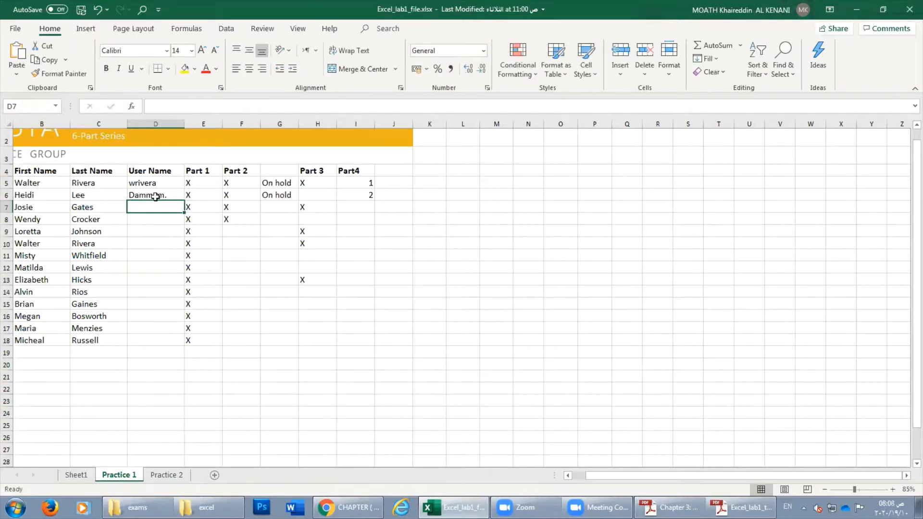
click(156, 197)
double_click(171, 196)
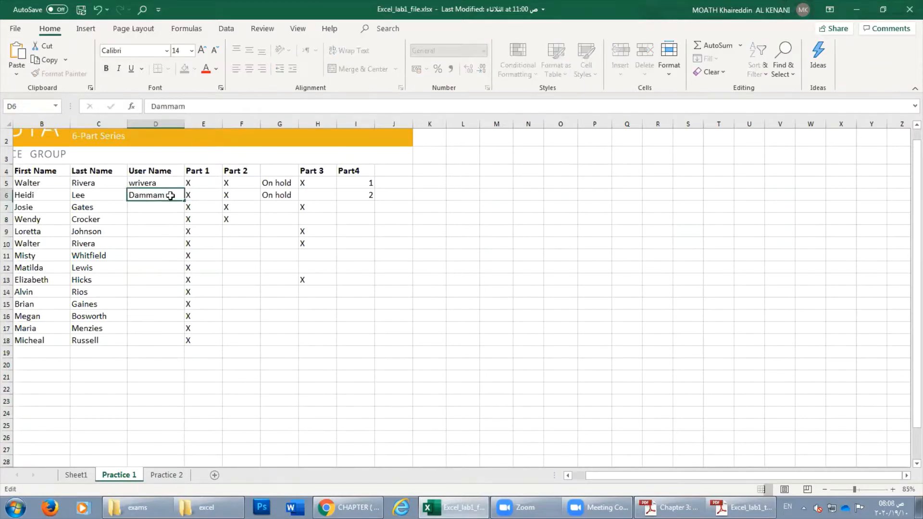
key(Return)
click(159, 194)
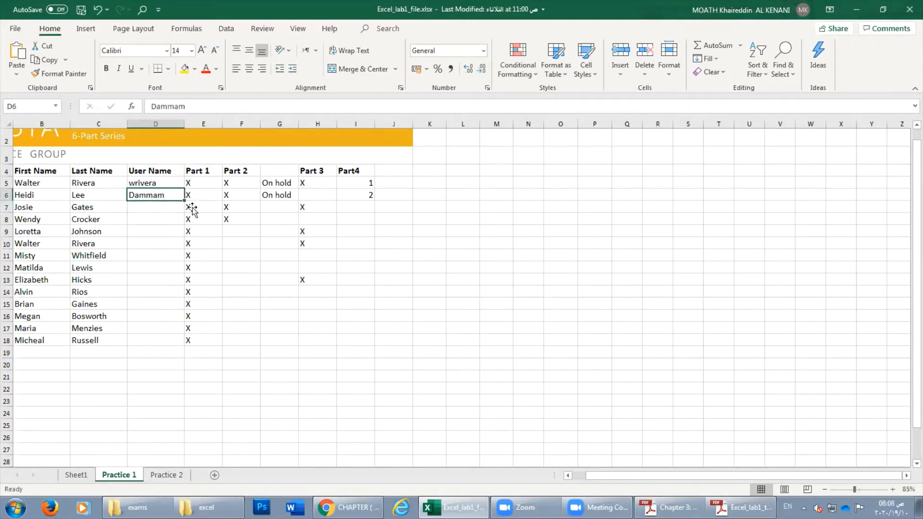
click(162, 203)
click(164, 196)
click(742, 508)
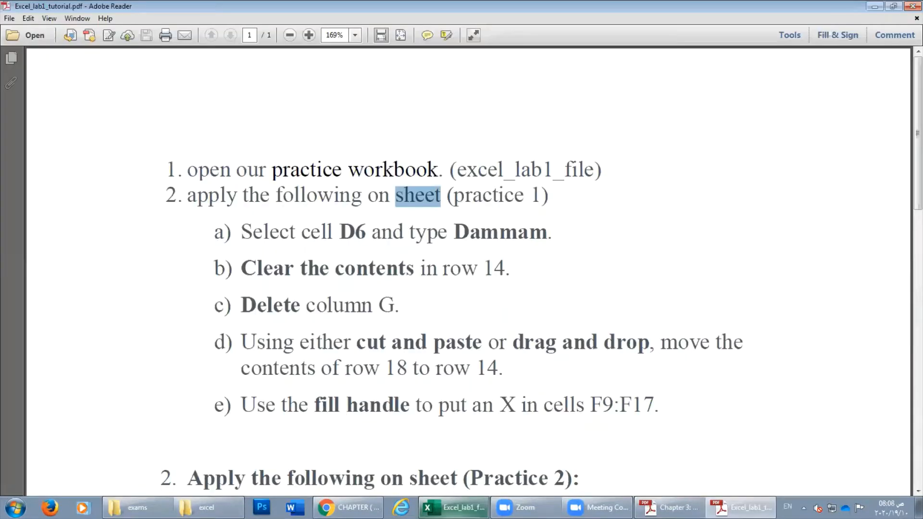
Select row 14 on Practice 1 and use Clear Contents to erase all its data.
click(252, 268)
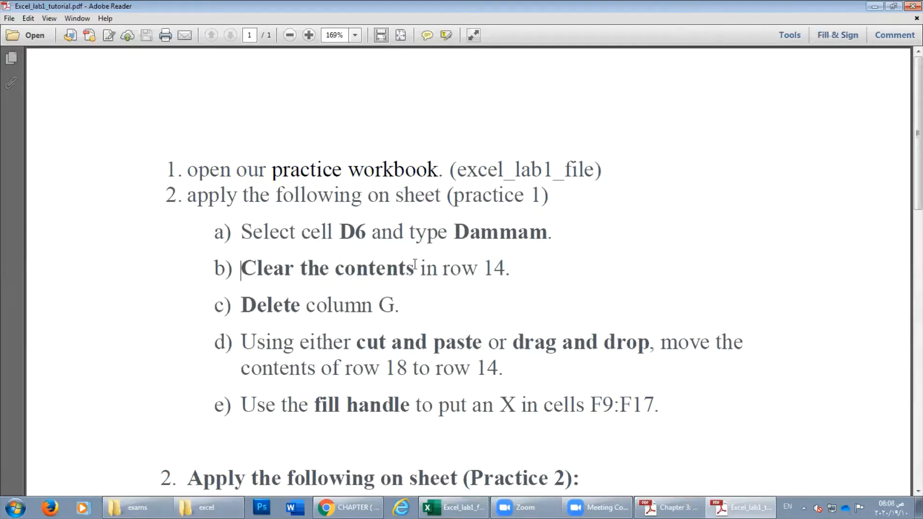
click(454, 507)
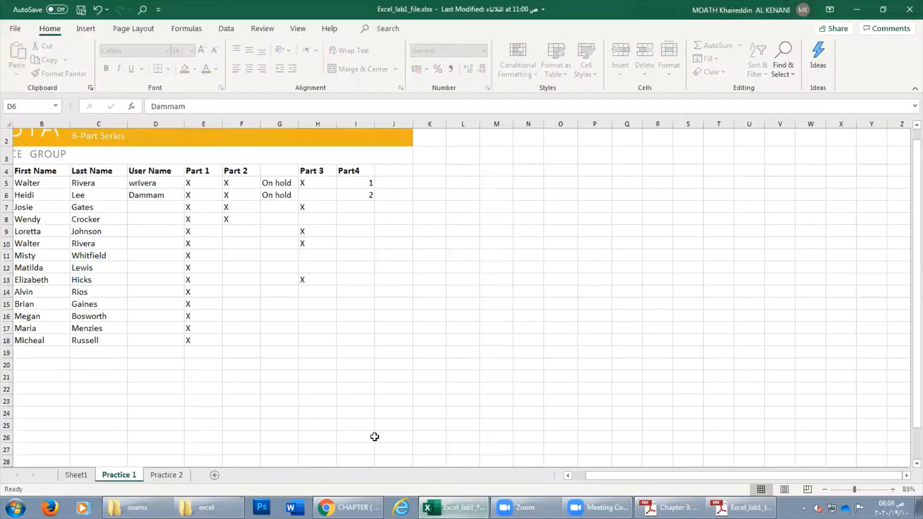
click(9, 292)
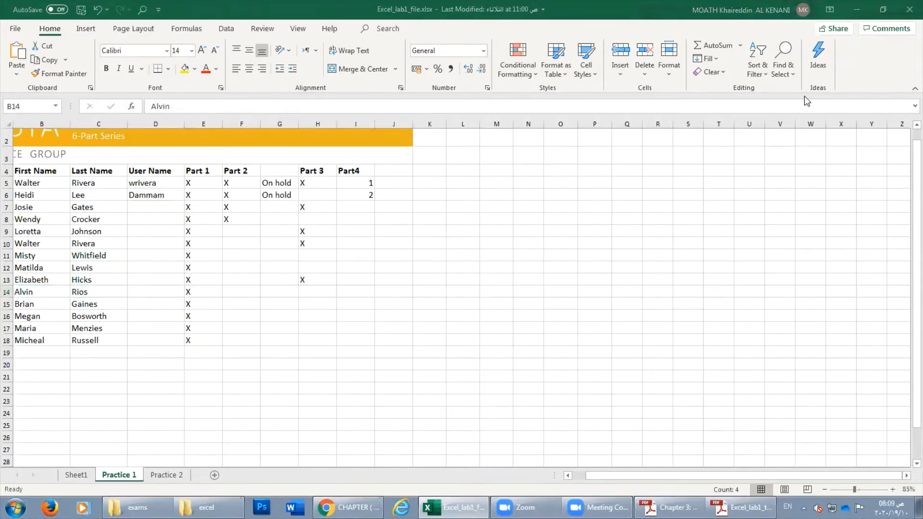
click(6, 292)
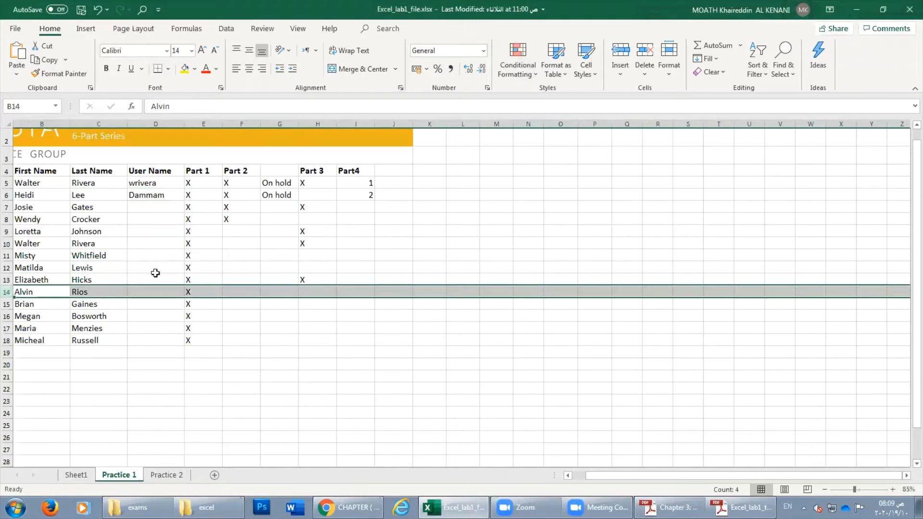
click(726, 73)
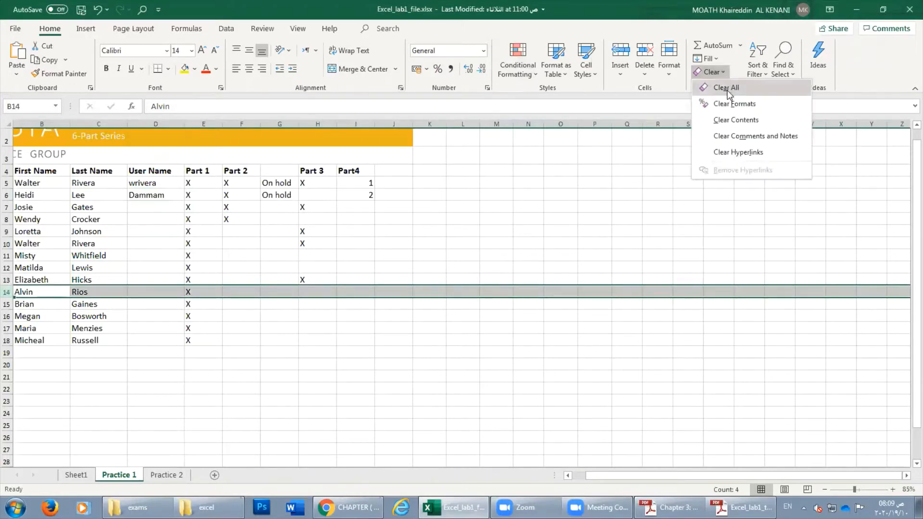
click(728, 120)
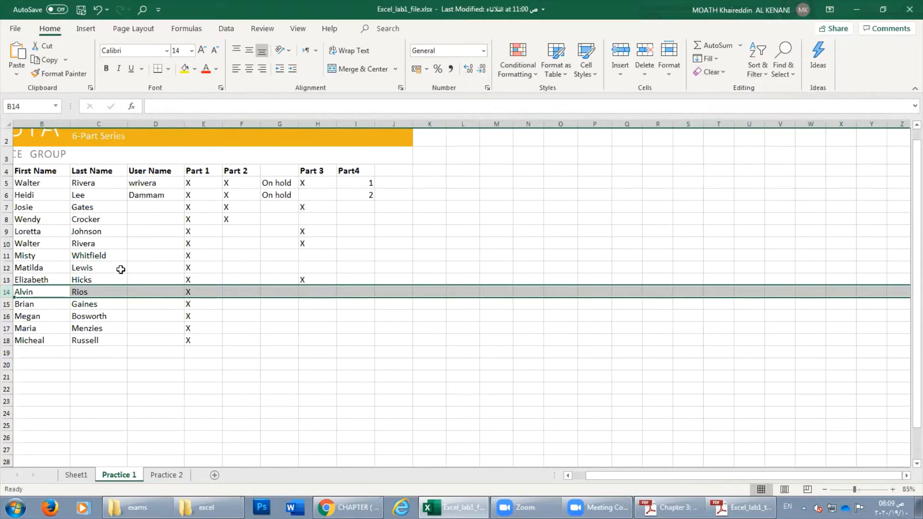
click(30, 290)
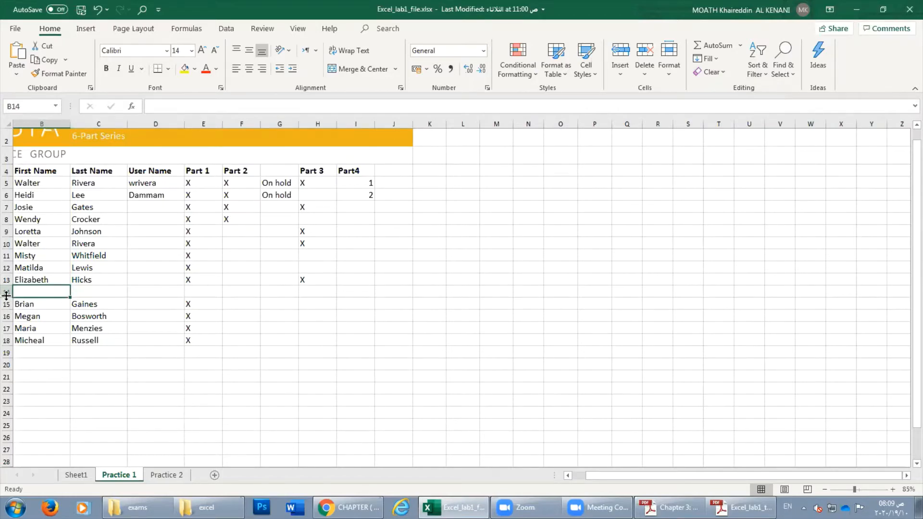
click(742, 507)
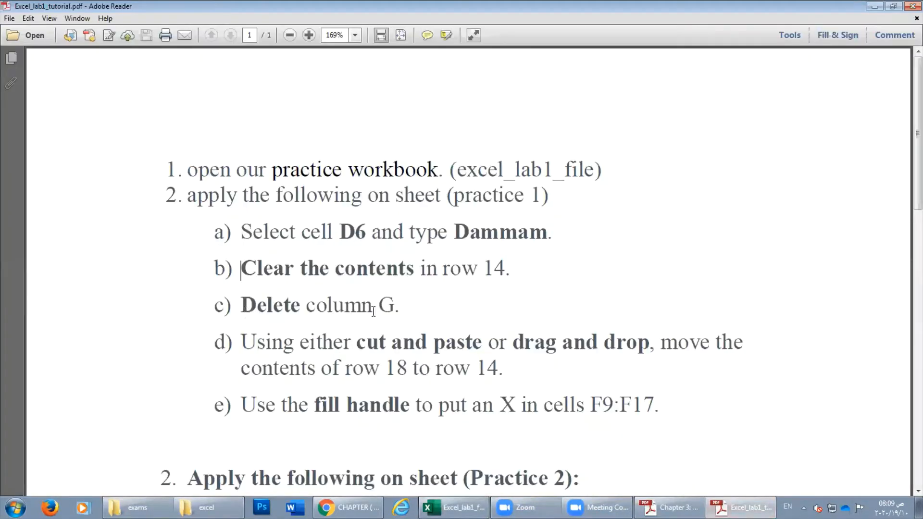
Note the Delete column step in the tutorial and select column G with the On hold notes.
drag(245, 306, 303, 307)
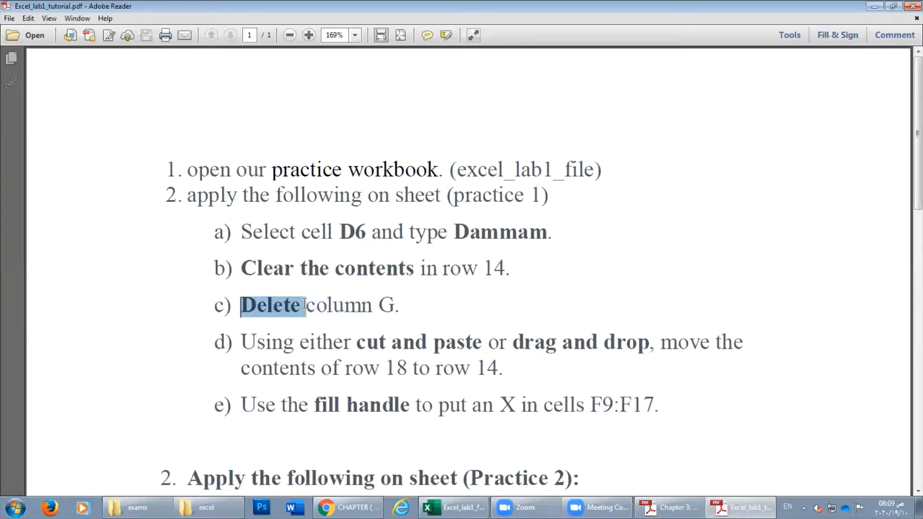
click(344, 305)
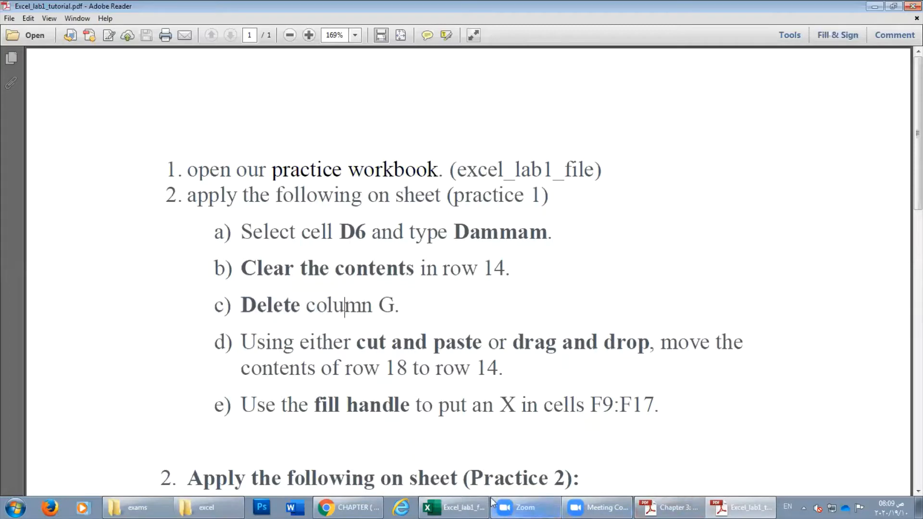
click(453, 507)
click(277, 124)
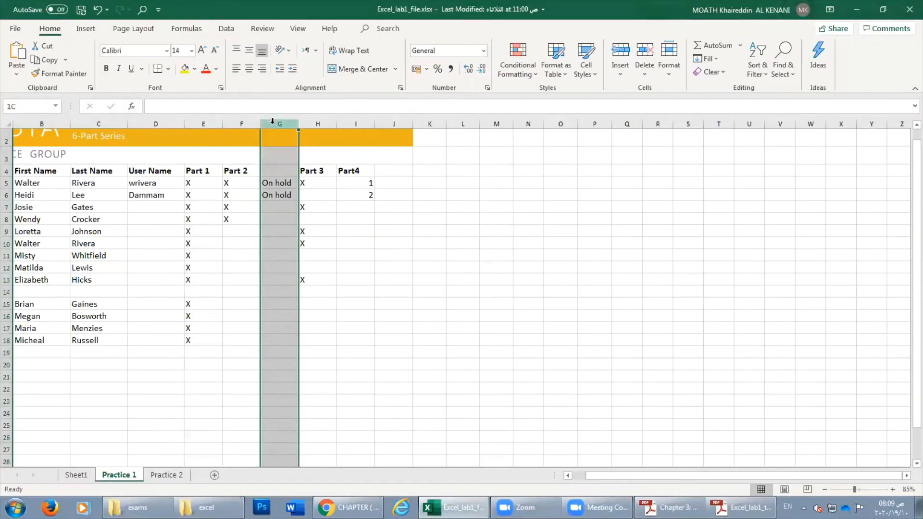
click(278, 121)
click(276, 119)
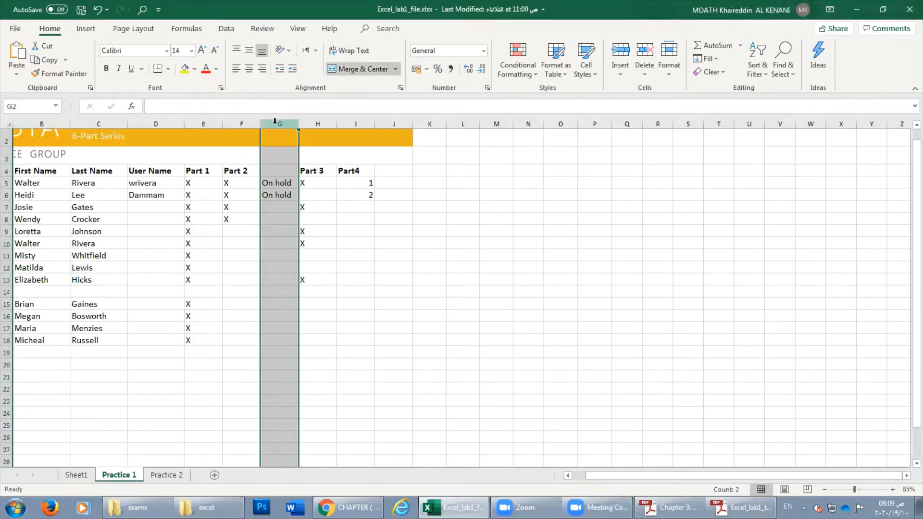
right_click(276, 124)
click(265, 123)
right_click(271, 124)
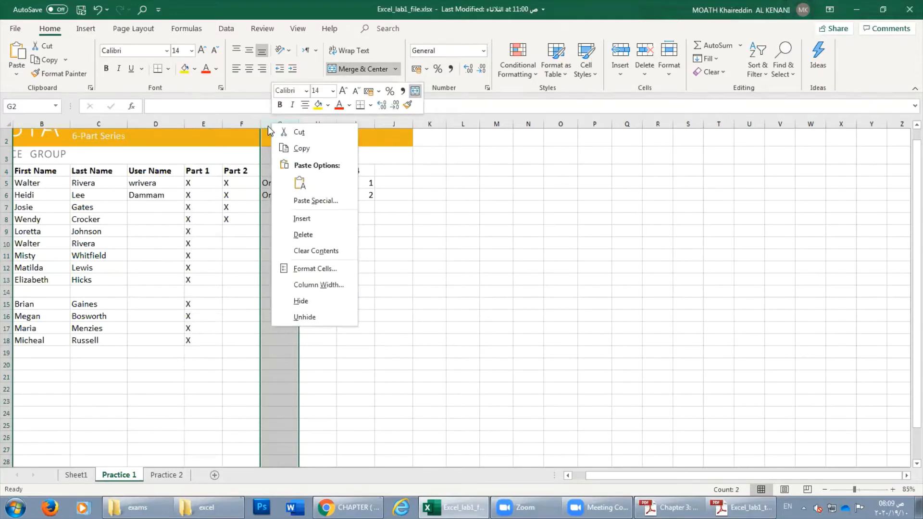
Zoom to 110% and delete column G, shifting Part 3 and Part4 left.
click(892, 489)
click(892, 489)
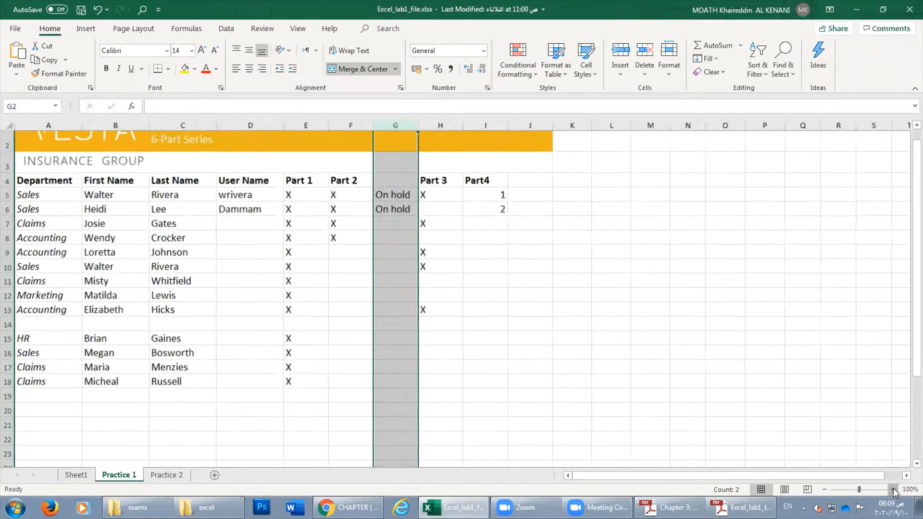
click(892, 489)
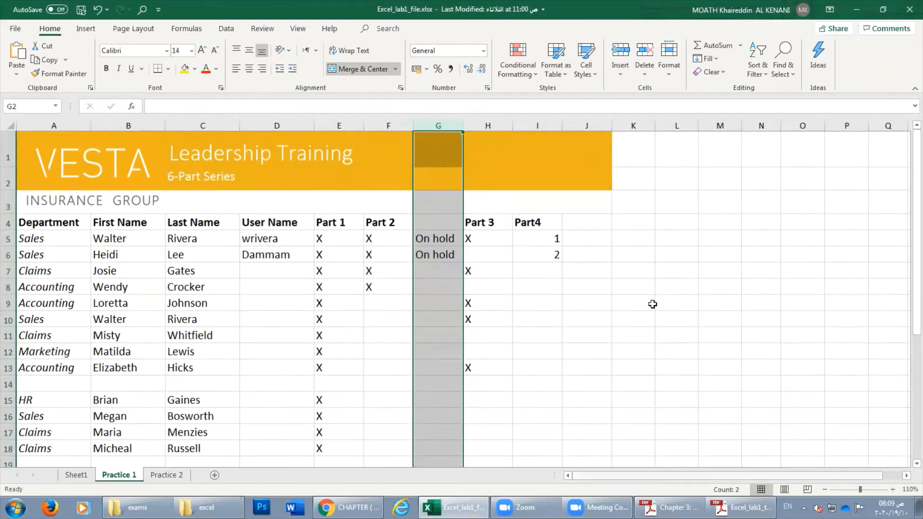
right_click(437, 119)
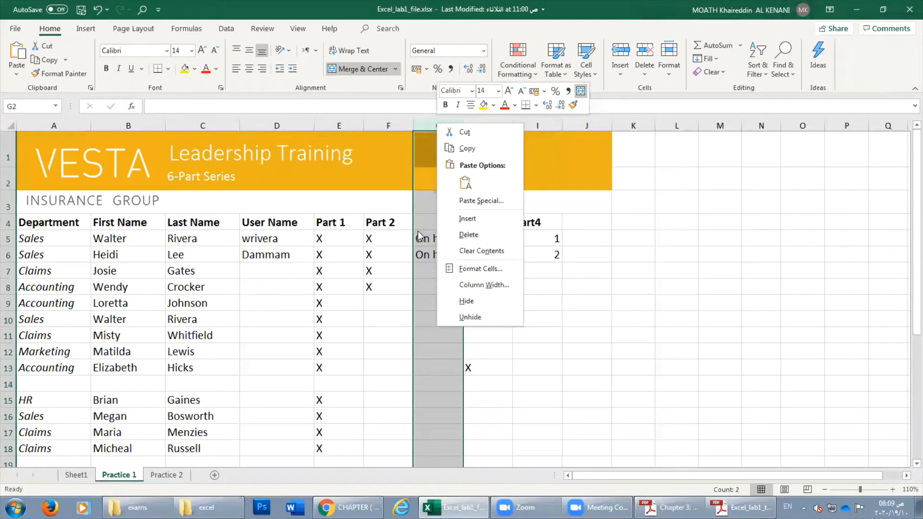
click(467, 235)
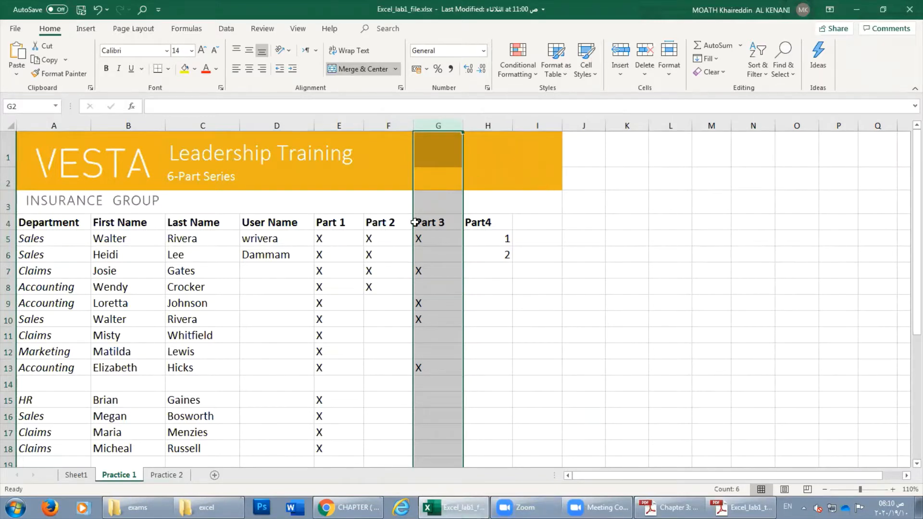
click(348, 507)
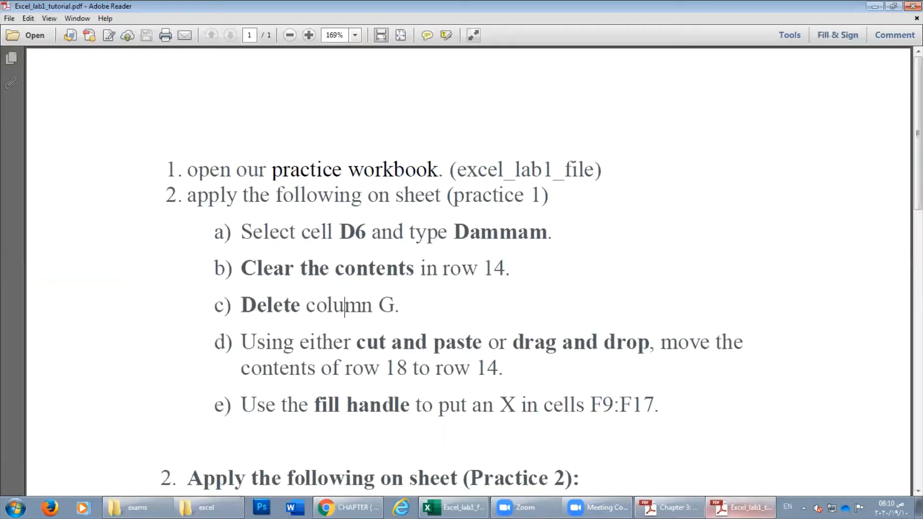
Cut the row 18 Claims record in A18:E18.
click(704, 483)
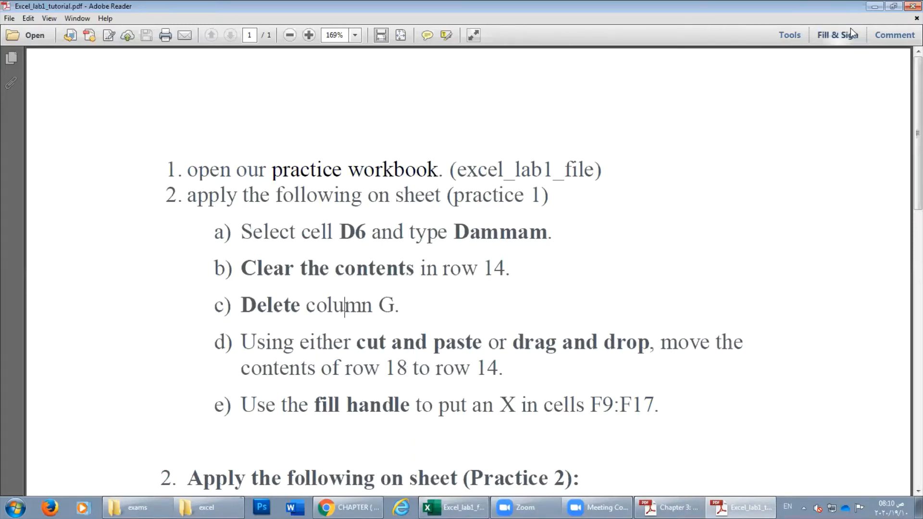
click(874, 10)
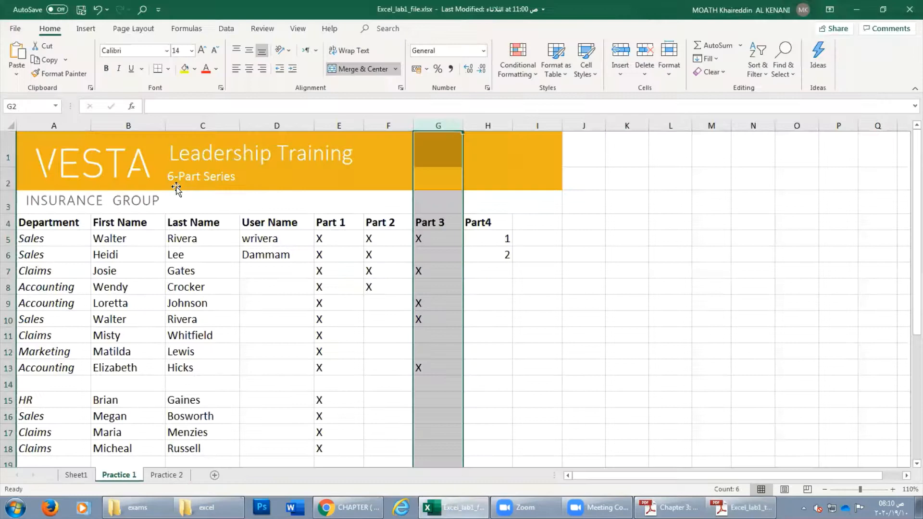
click(48, 287)
scroll(8, 385, down, 2)
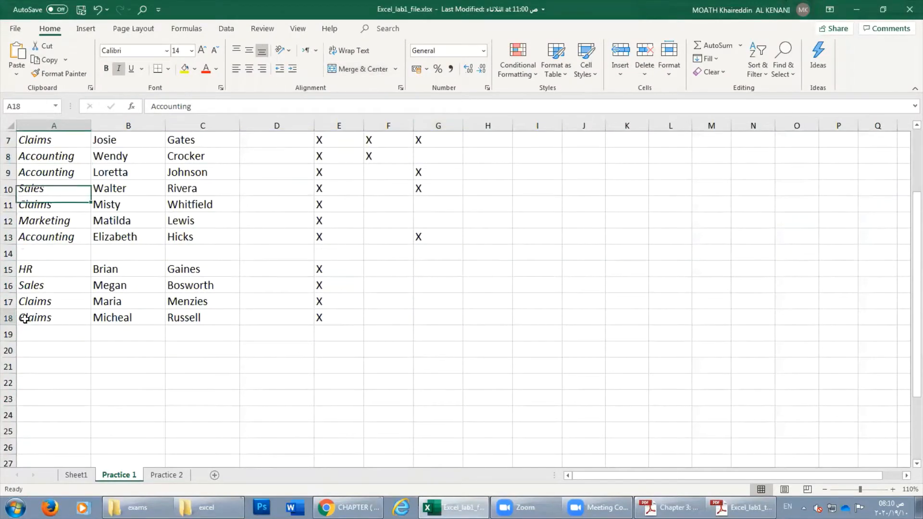
drag(26, 319, 331, 318)
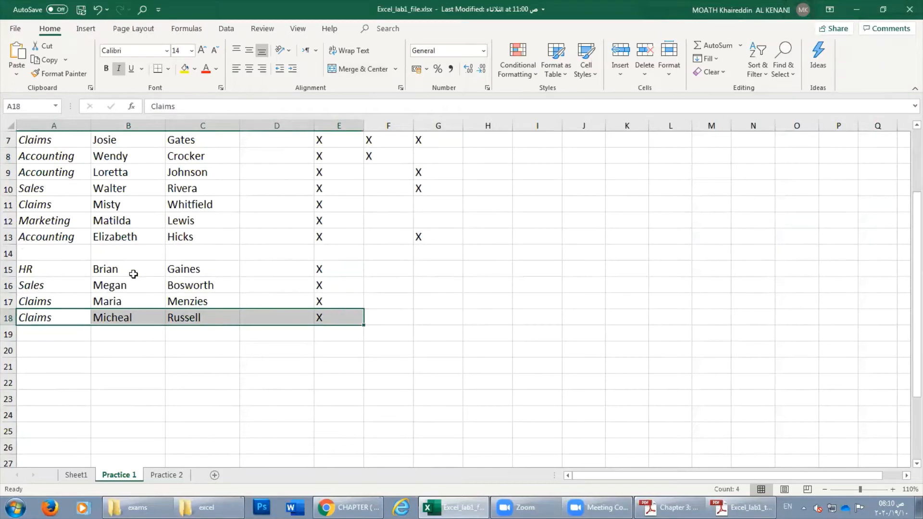
scroll(130, 272, up, 2)
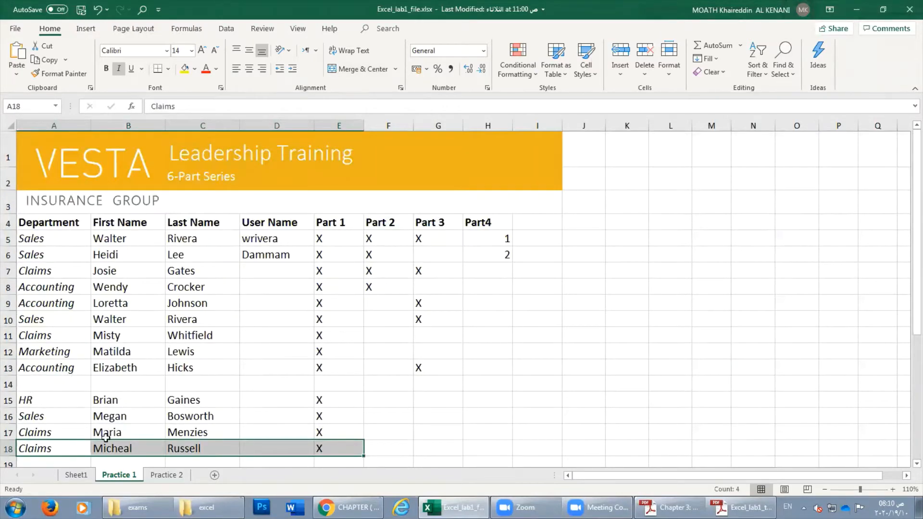
scroll(67, 405, down, 1)
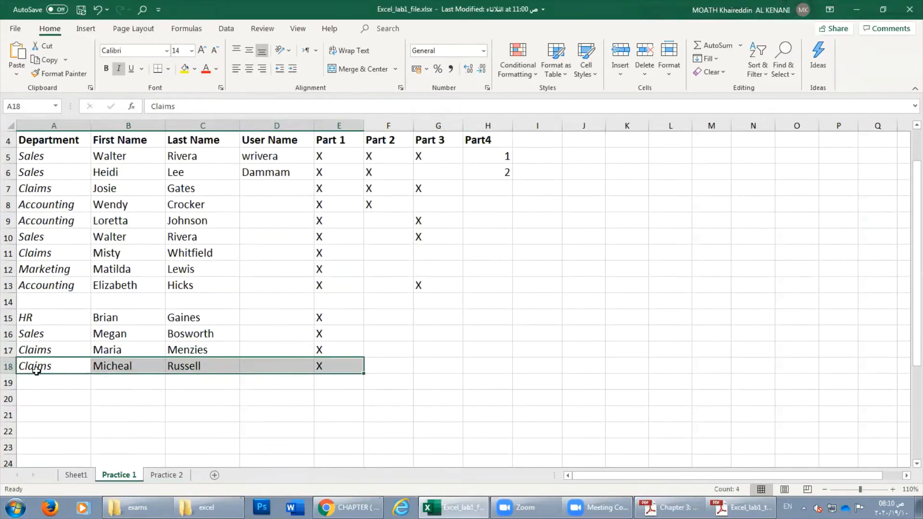
drag(36, 370, 200, 375)
right_click(174, 369)
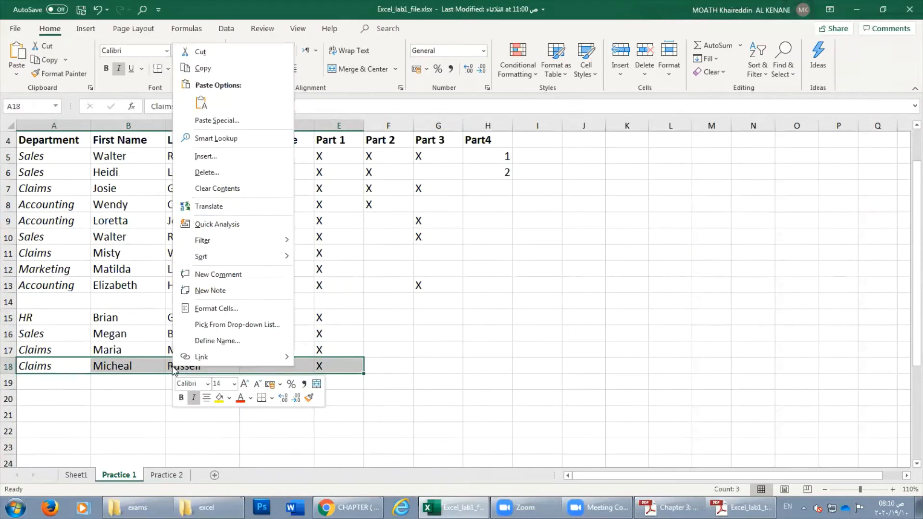
click(216, 67)
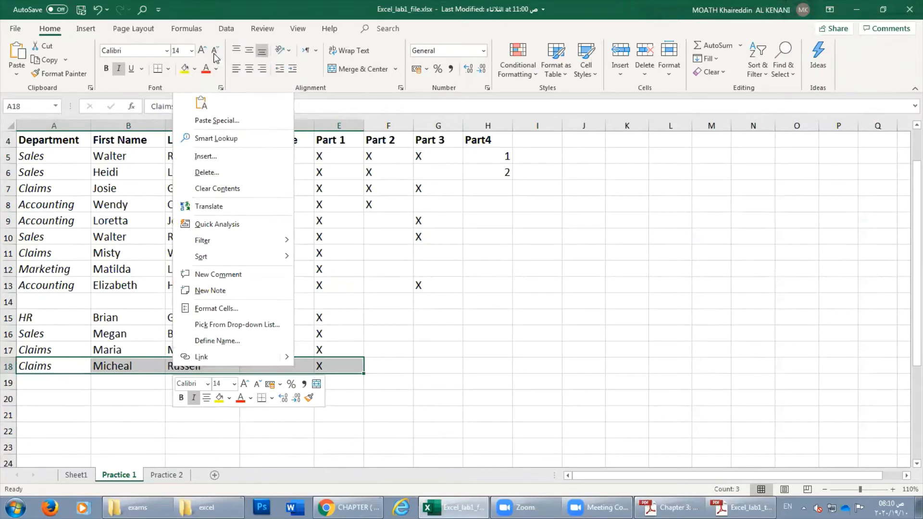
Trial-paste the cut record into A14, then undo it.
click(27, 302)
right_click(28, 302)
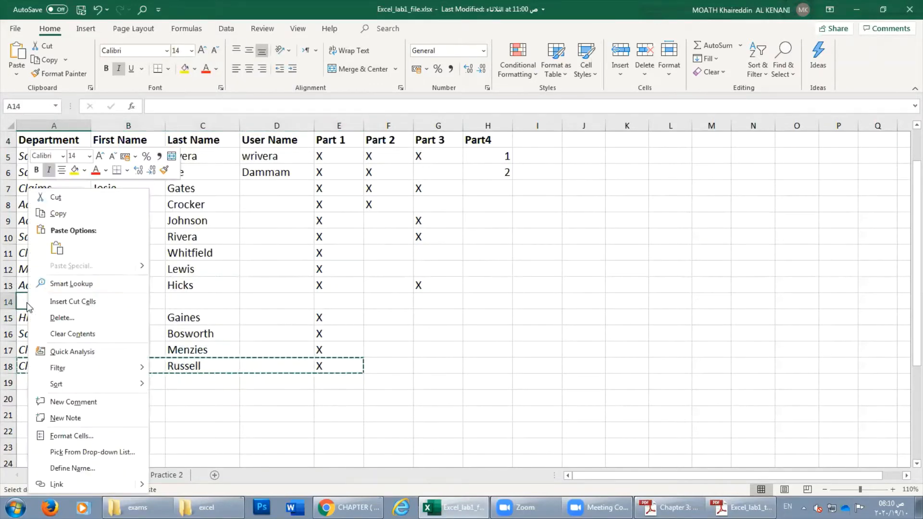
click(56, 250)
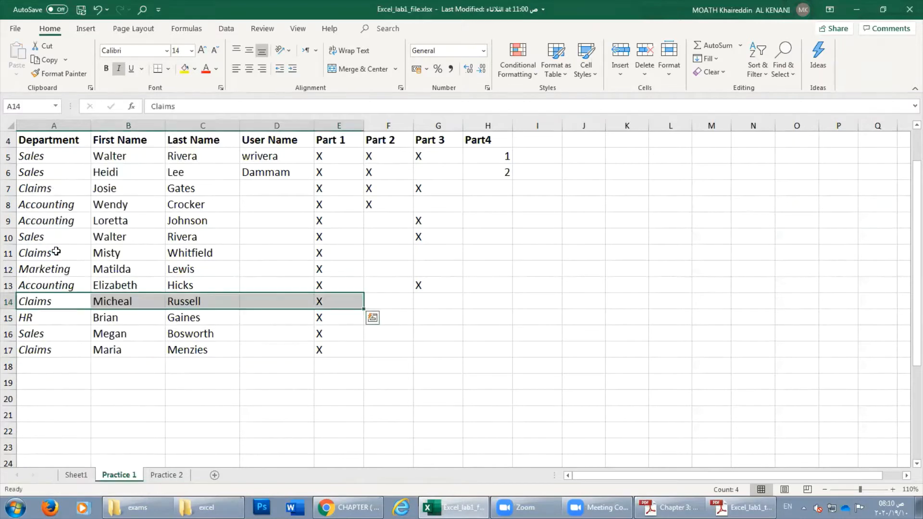
click(98, 10)
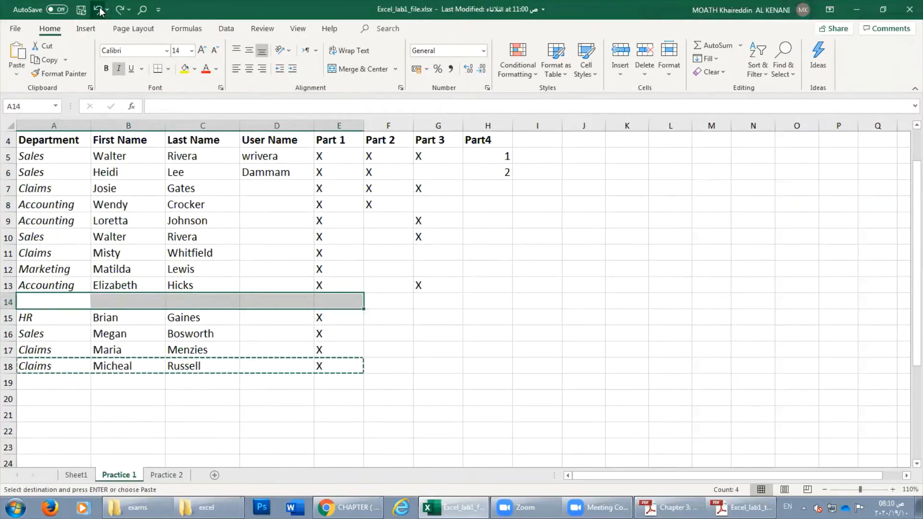
click(322, 317)
Trial-paste the record into F14:J14, then undo the misplaced paste.
click(416, 302)
click(392, 302)
right_click(392, 302)
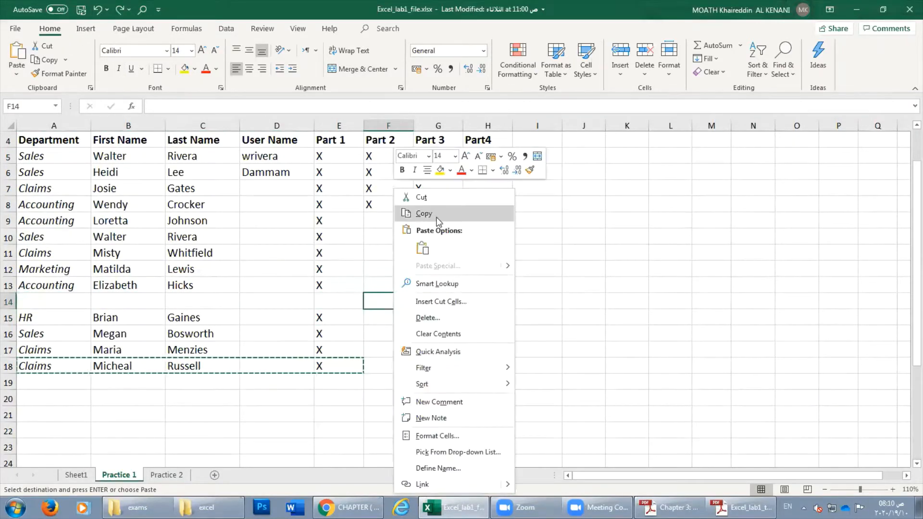
click(422, 249)
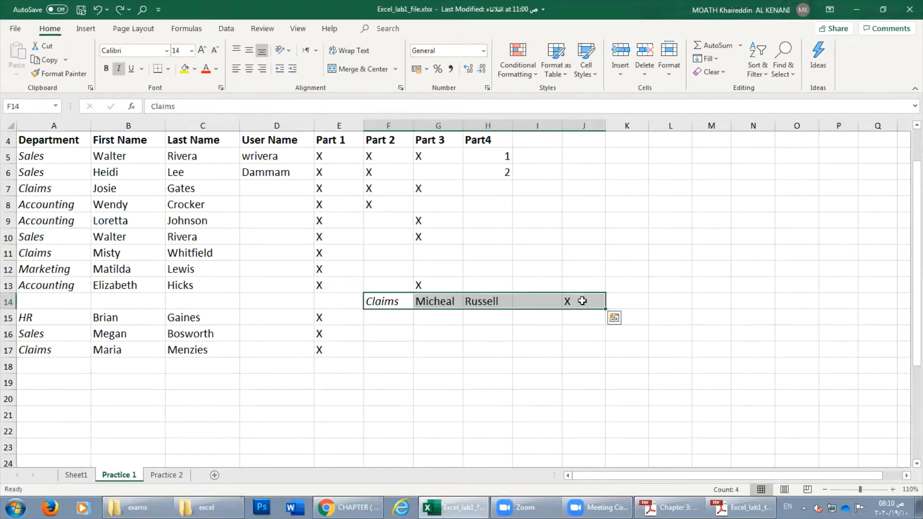
click(96, 10)
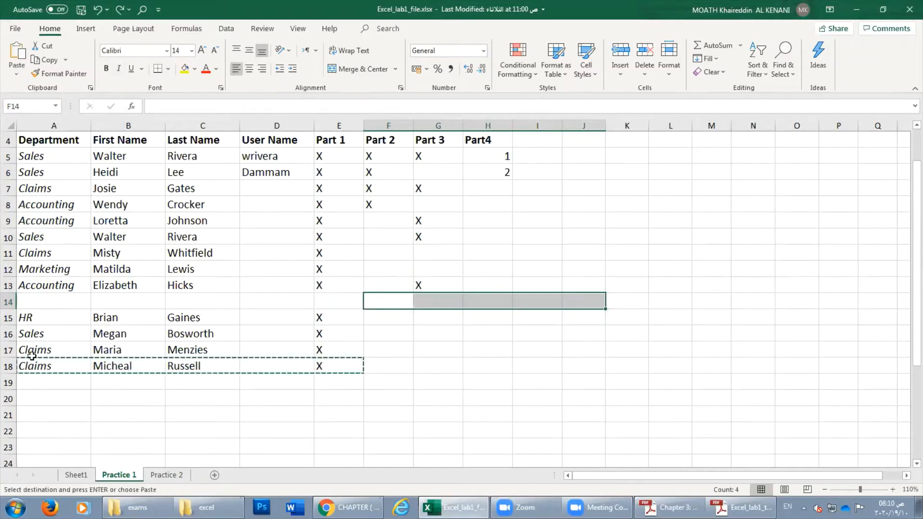
Paste the record into A14 again and undo it, leaving row 14 empty.
click(34, 302)
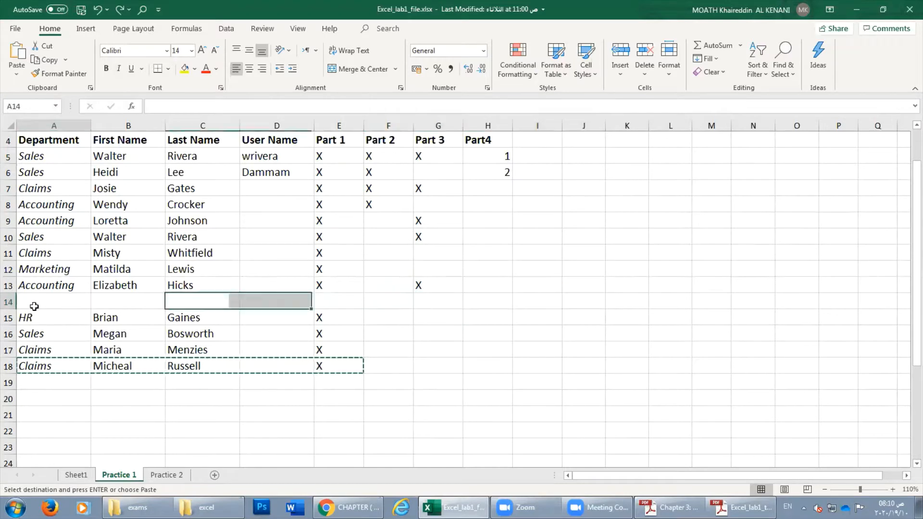
right_click(33, 302)
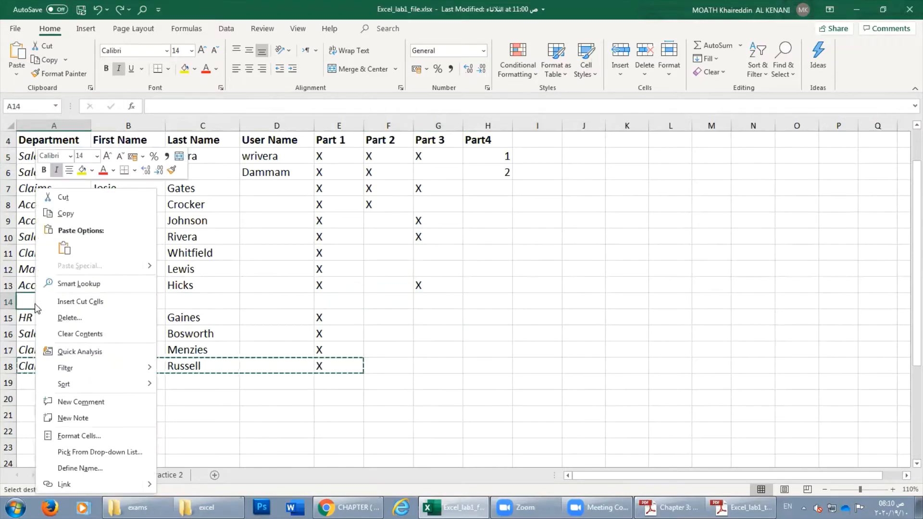
click(63, 248)
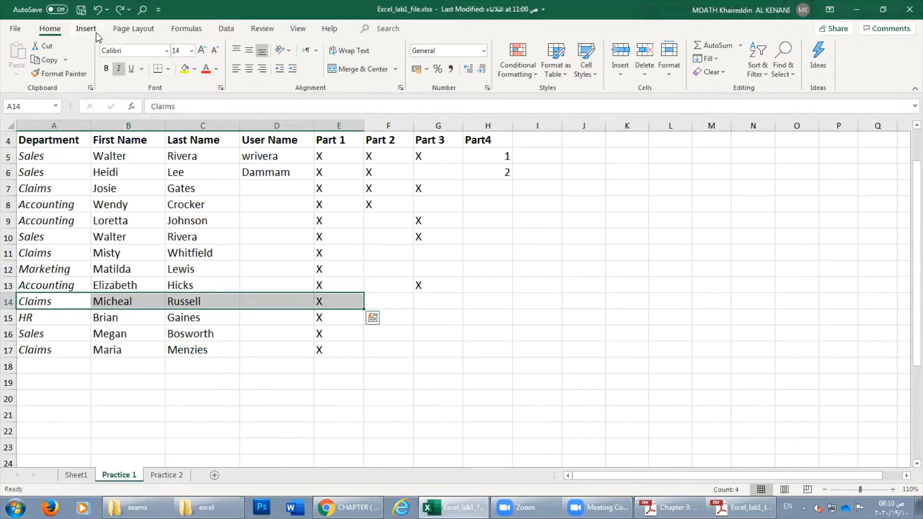
click(97, 10)
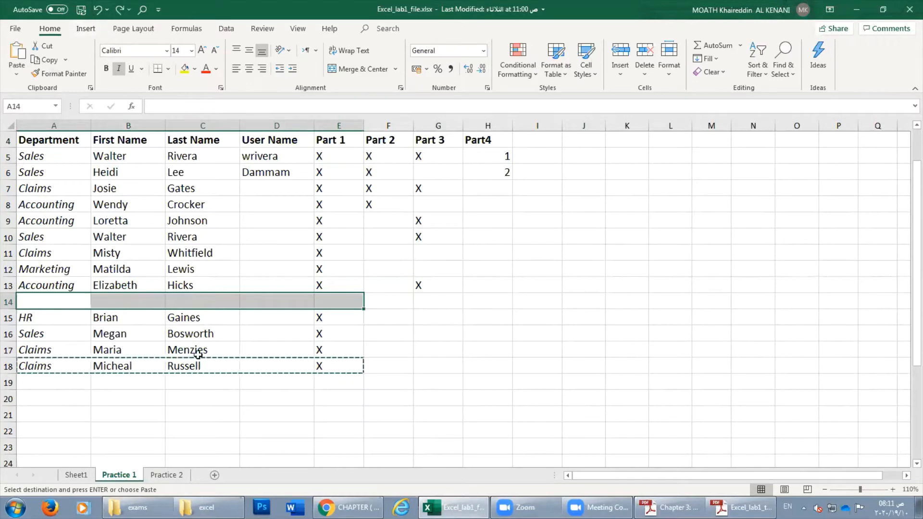
Drag the A18:E18 Claims record up into row 14, redoing the move after one undo.
click(170, 402)
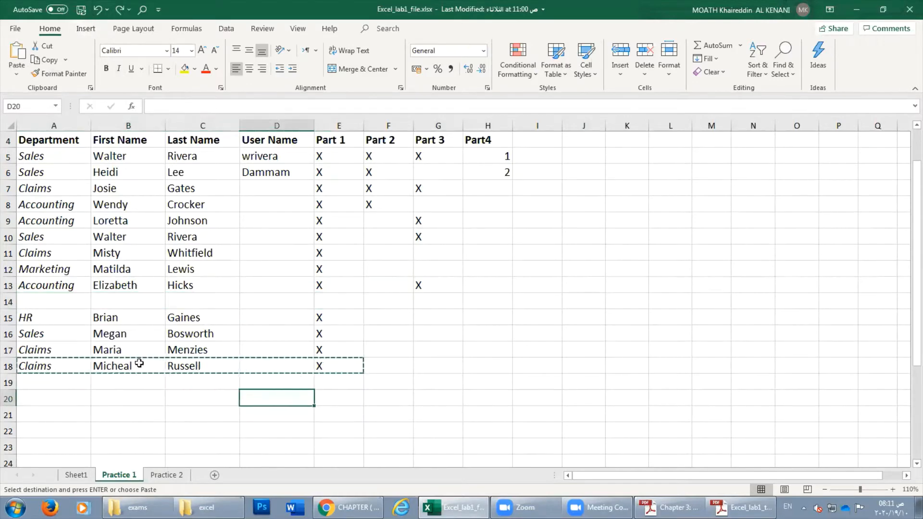
drag(35, 366, 350, 373)
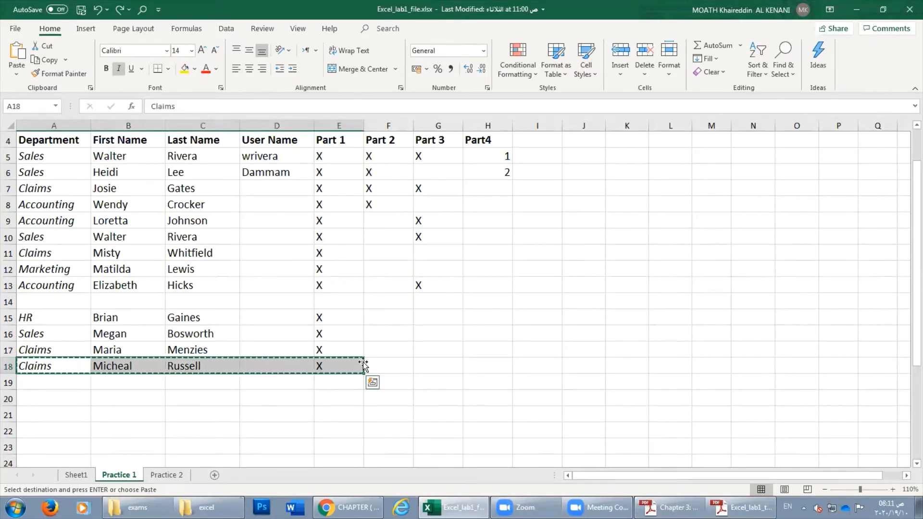
drag(364, 362, 359, 298)
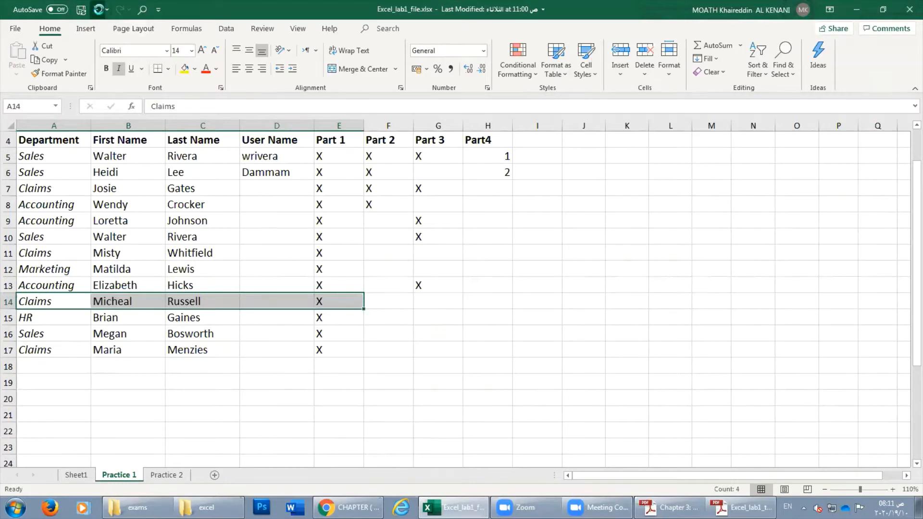
click(98, 9)
drag(36, 365, 347, 368)
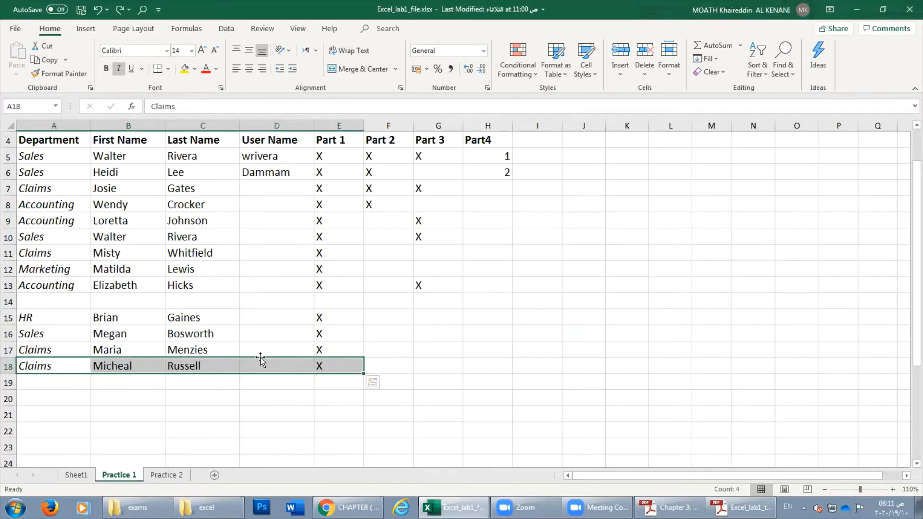
drag(260, 358, 256, 301)
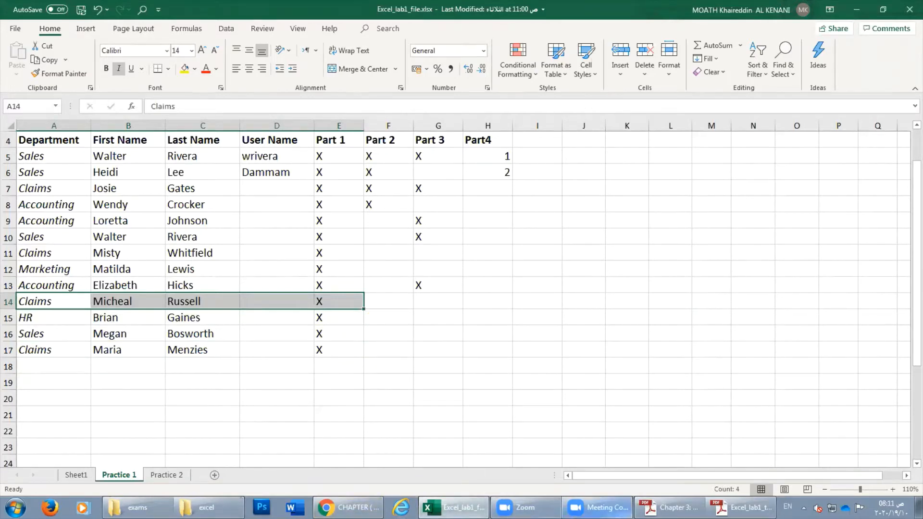
click(740, 507)
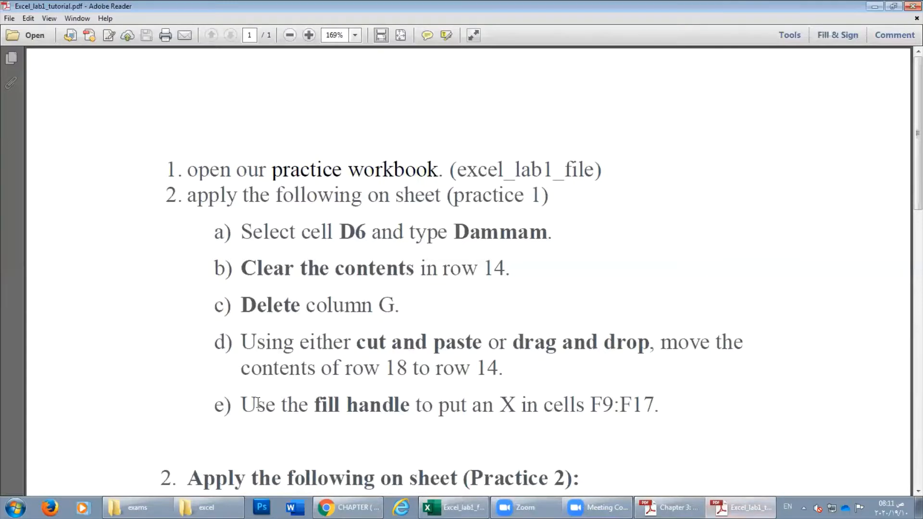
Read tutorial step e) on using the fill handle to put X into F9:F17, then return to Practice 1.
scroll(295, 358, down, 3)
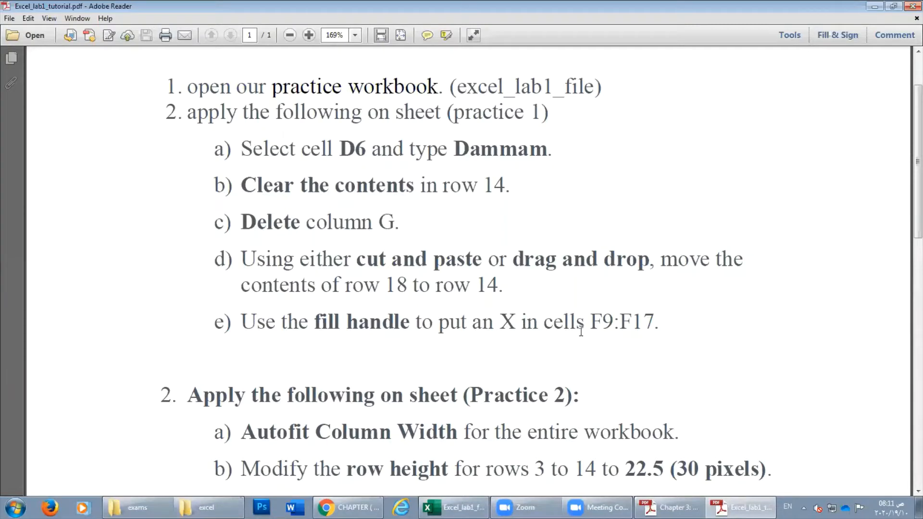
click(716, 505)
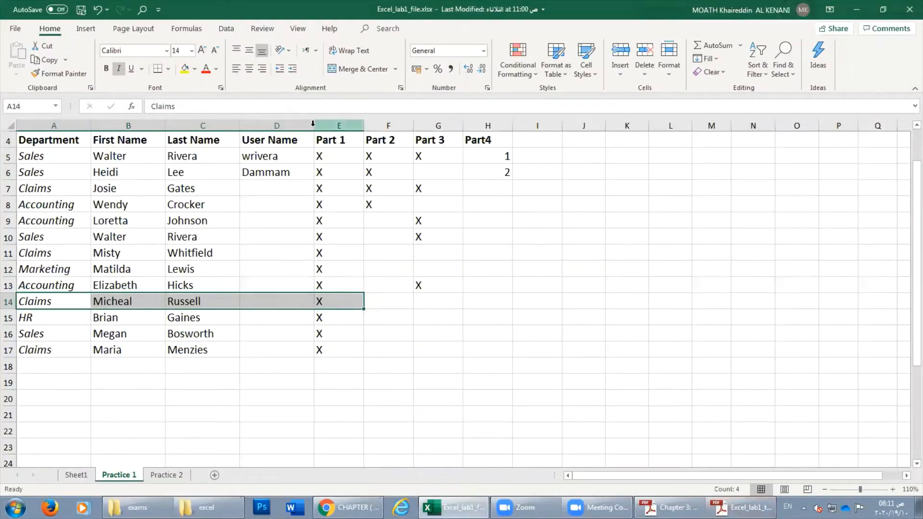
click(741, 507)
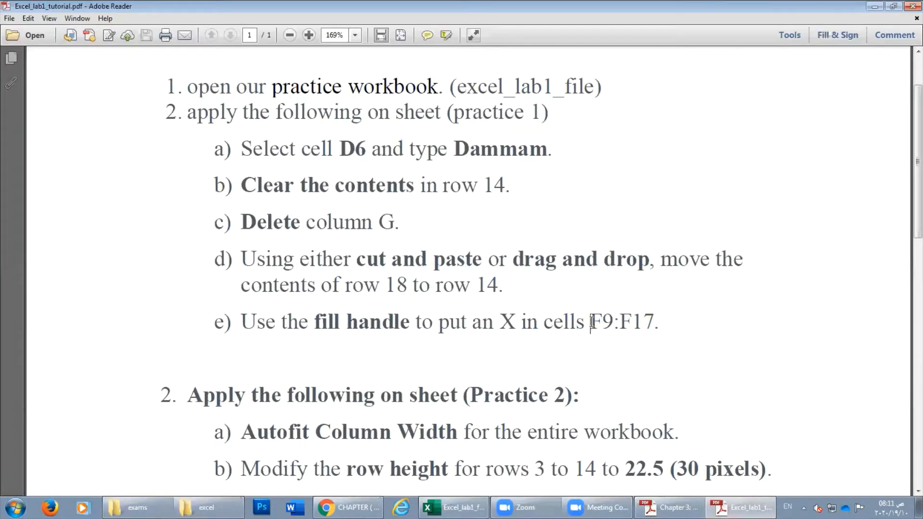
double_click(591, 323)
click(393, 323)
drag(240, 323, 608, 321)
click(601, 322)
click(741, 507)
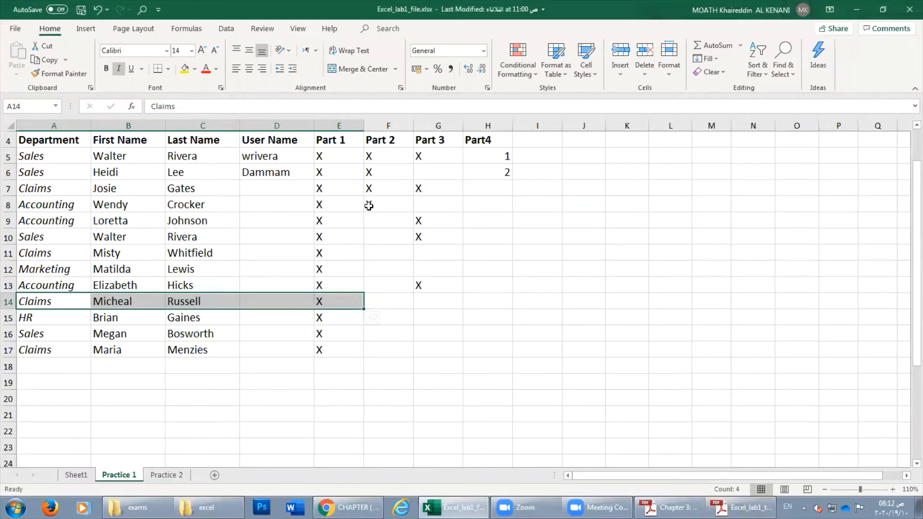
click(368, 206)
text(X)
key(Return)
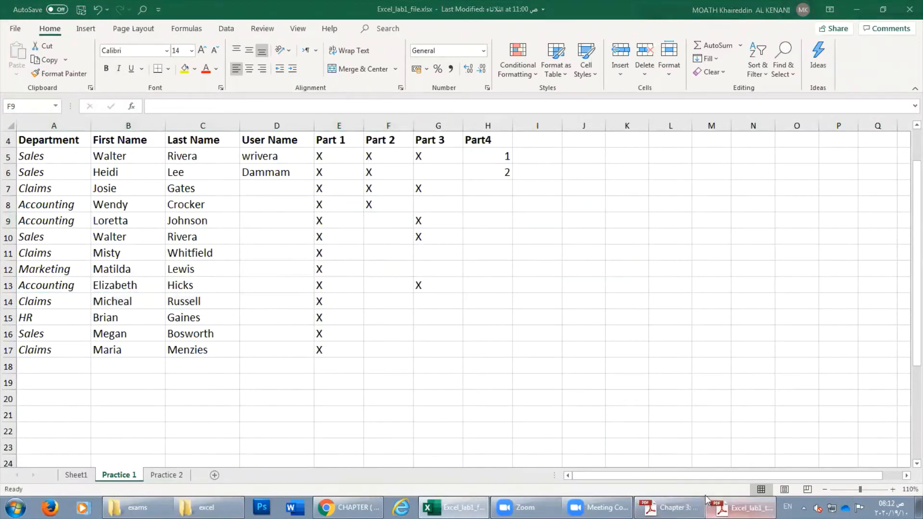
click(740, 507)
click(717, 507)
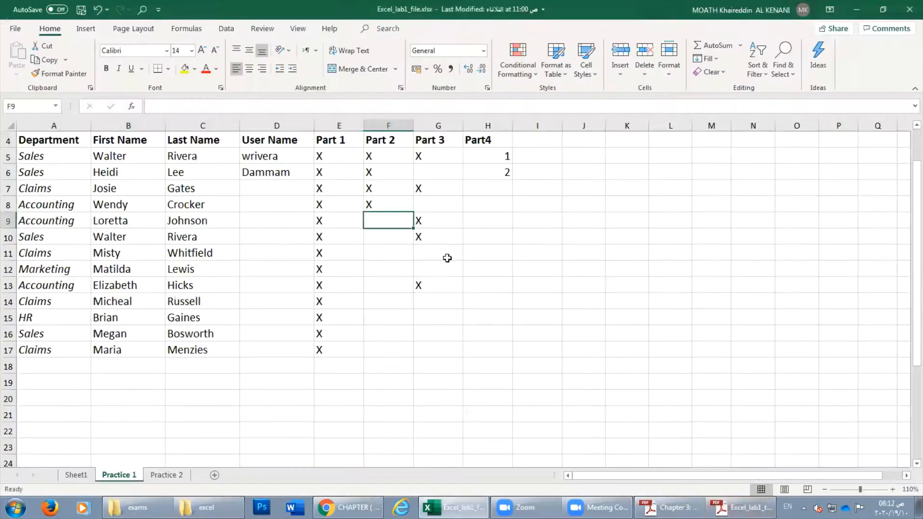
drag(397, 224, 385, 351)
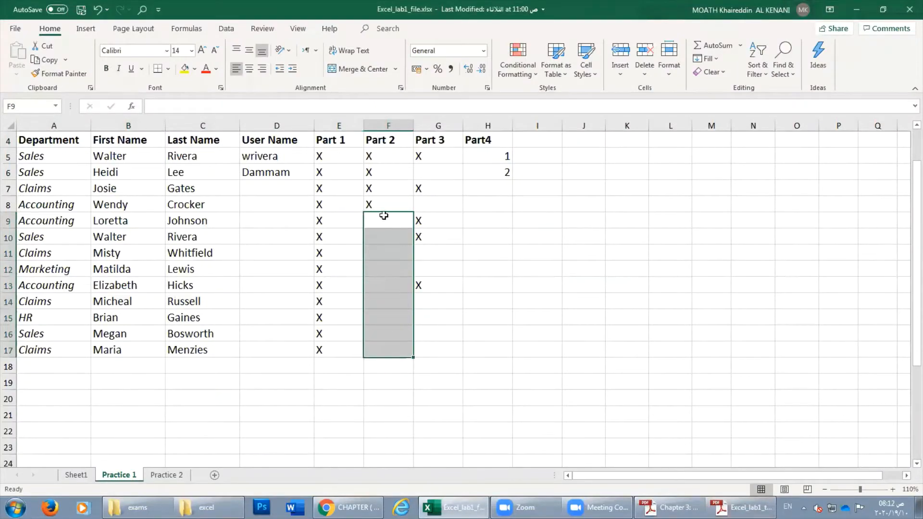
text(X)
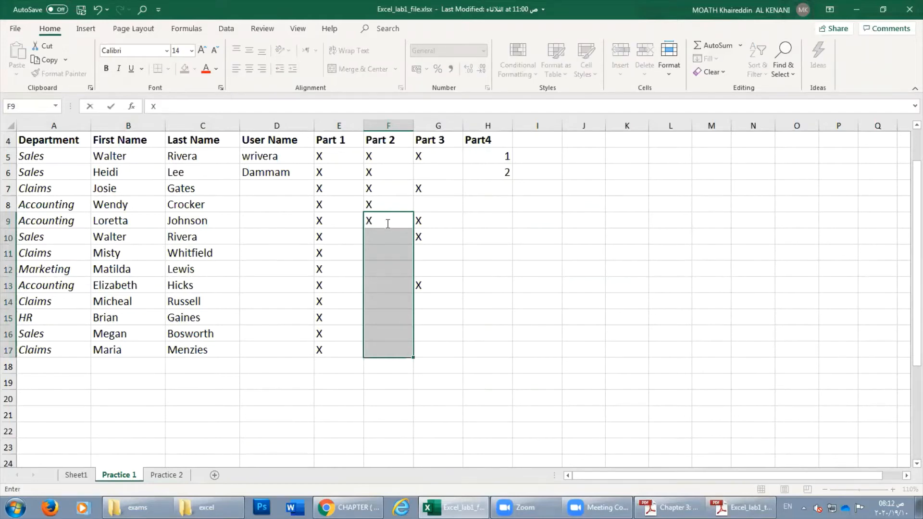
key(Return)
click(501, 362)
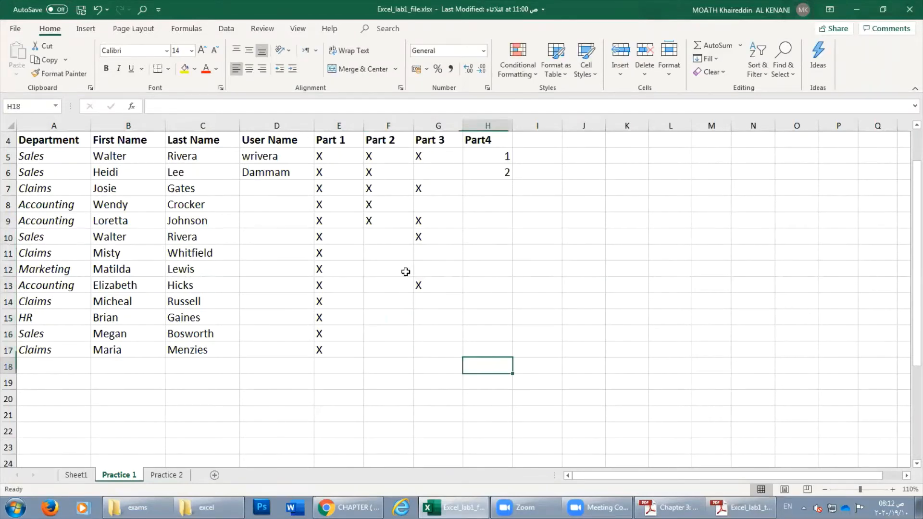
click(381, 219)
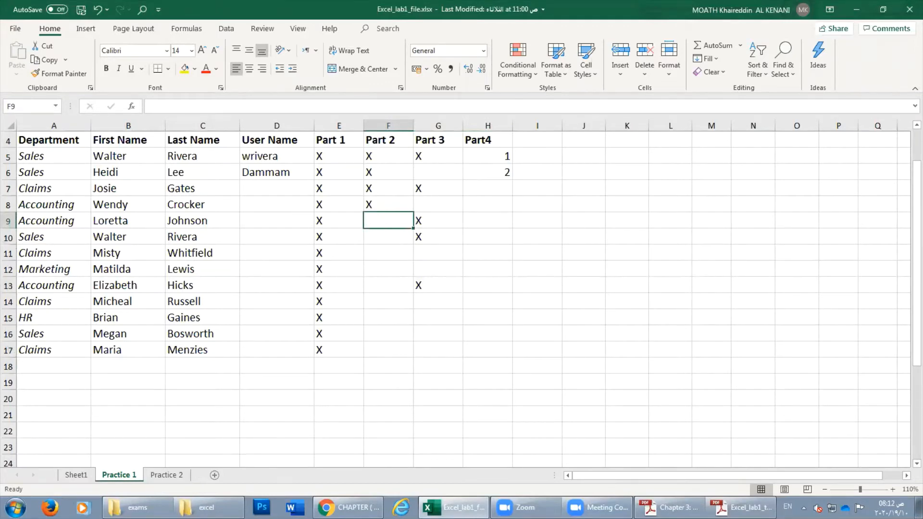
click(741, 507)
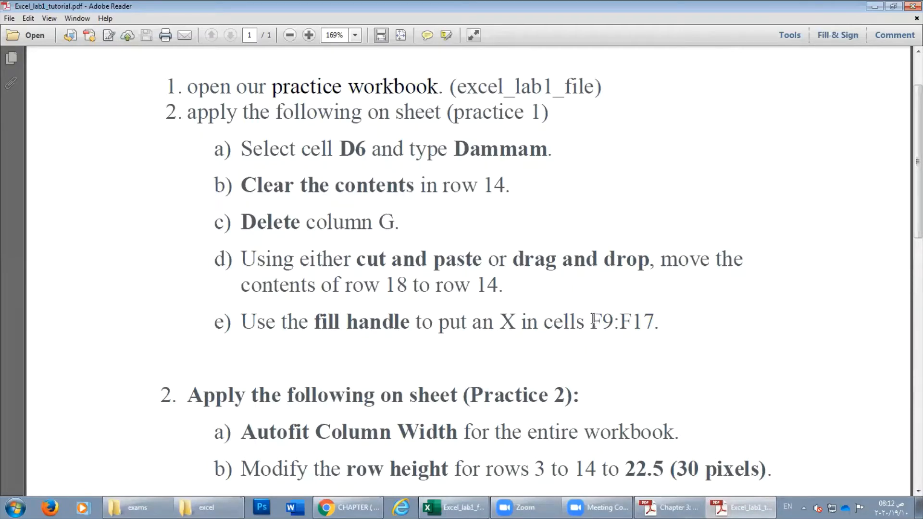
drag(590, 321, 633, 321)
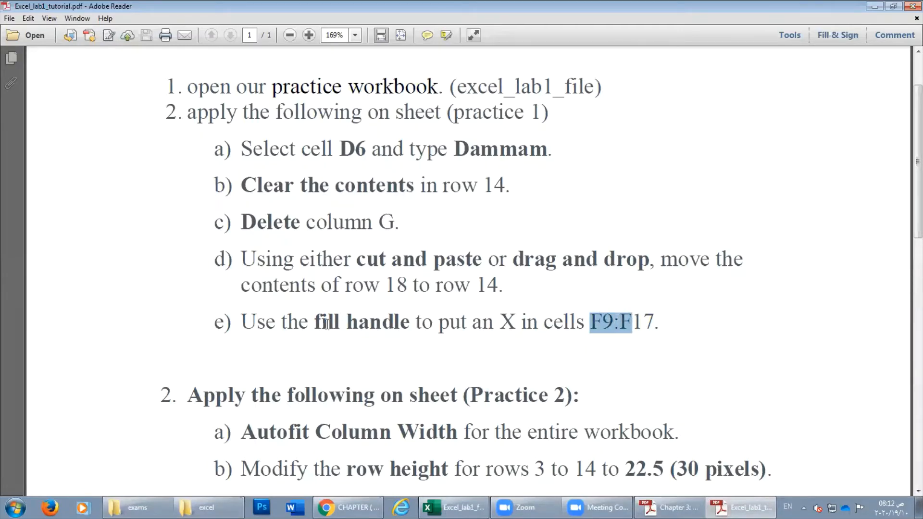
drag(316, 321, 409, 322)
key(alt+Tab)
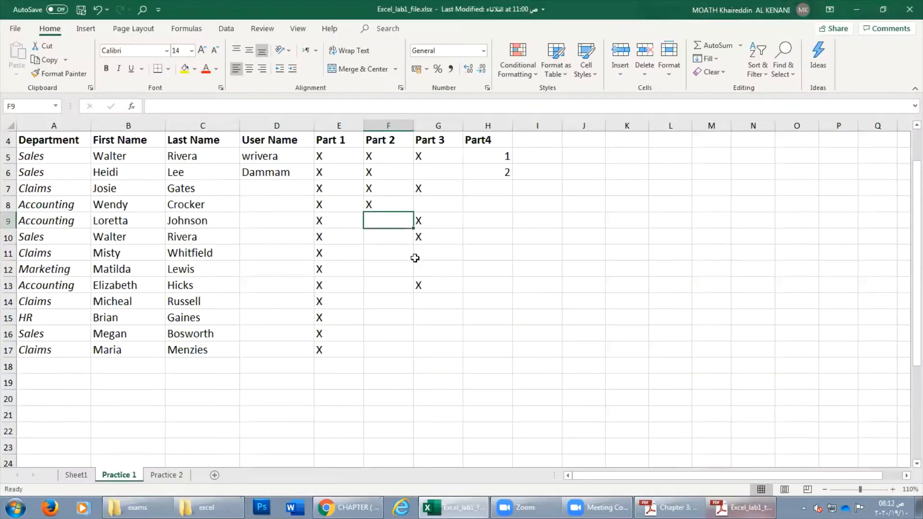
Fill the X in F8 down through F17 in the Part 2 column, after two undone attempts.
click(383, 204)
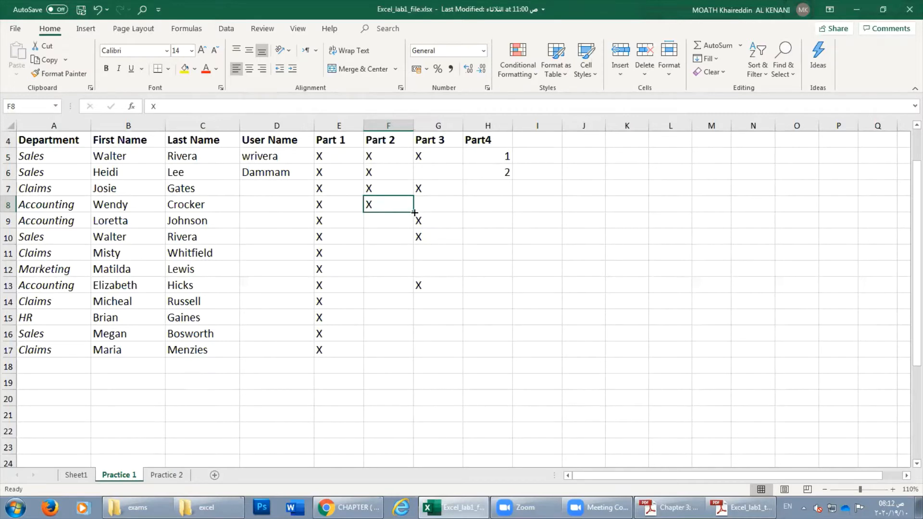
drag(414, 212, 408, 356)
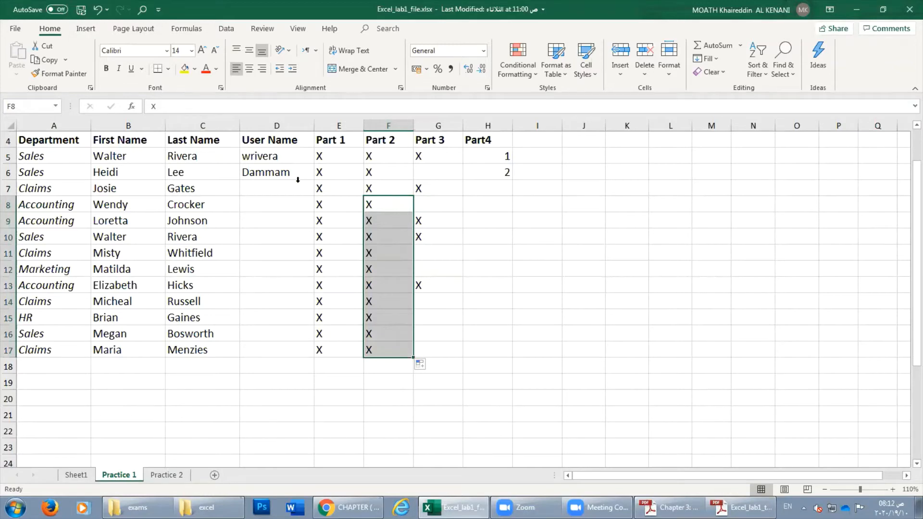
click(96, 9)
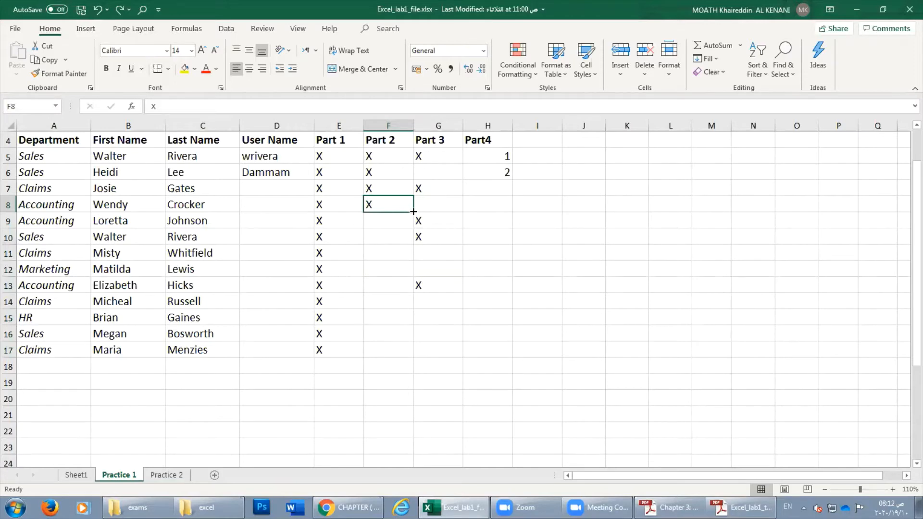
drag(413, 211, 398, 361)
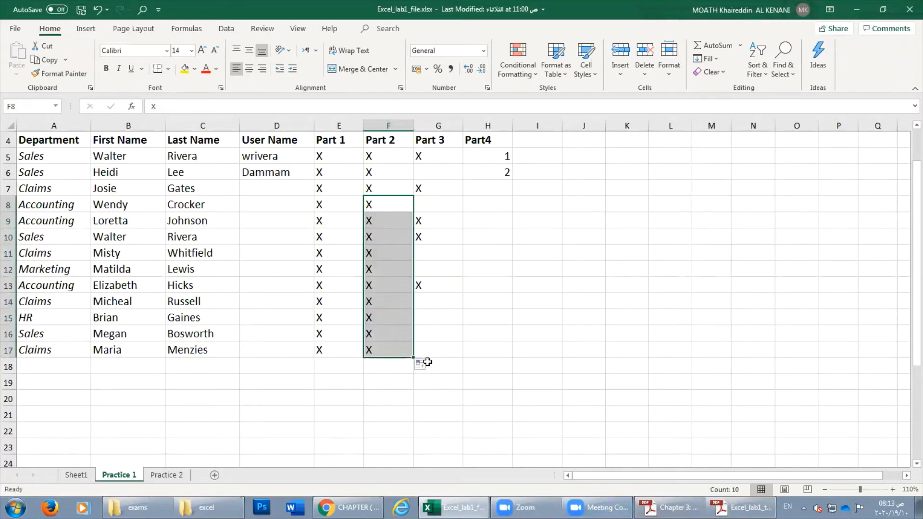
click(97, 9)
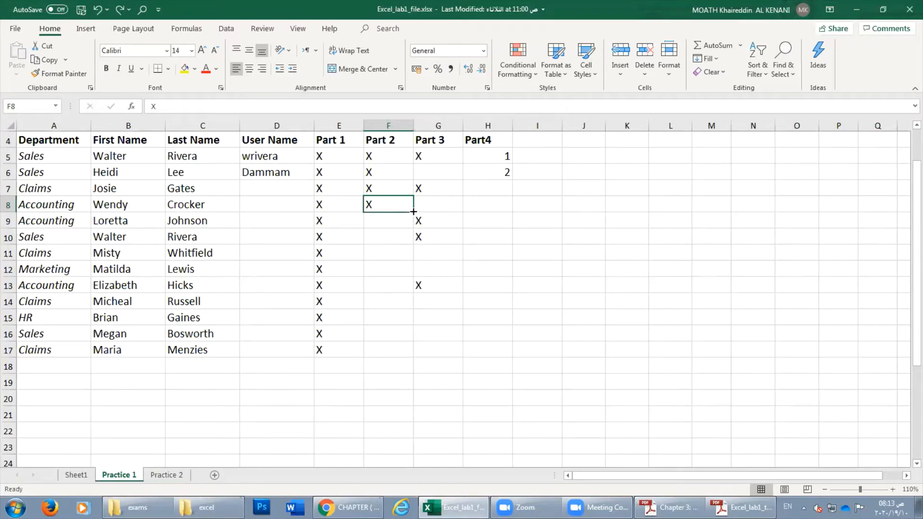
drag(413, 211, 403, 353)
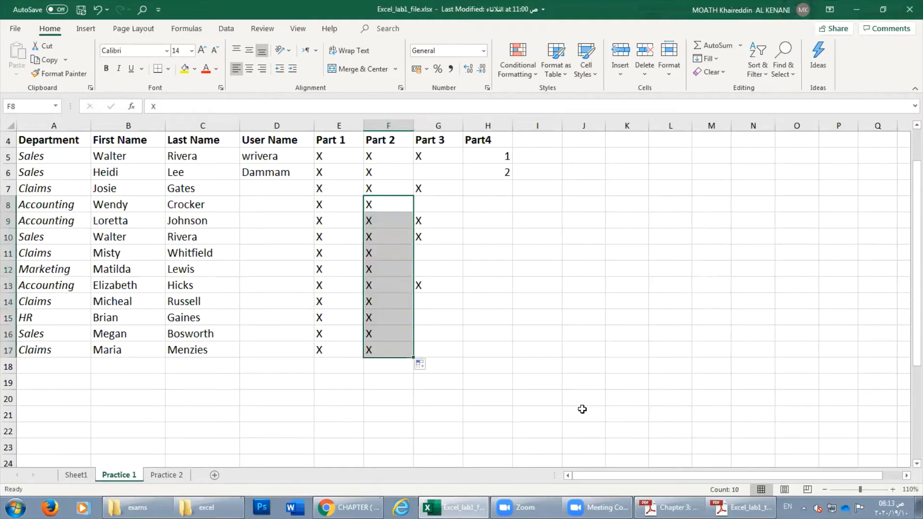
Scroll through the tutorial PDF to review the remaining Practice 1 steps.
click(741, 507)
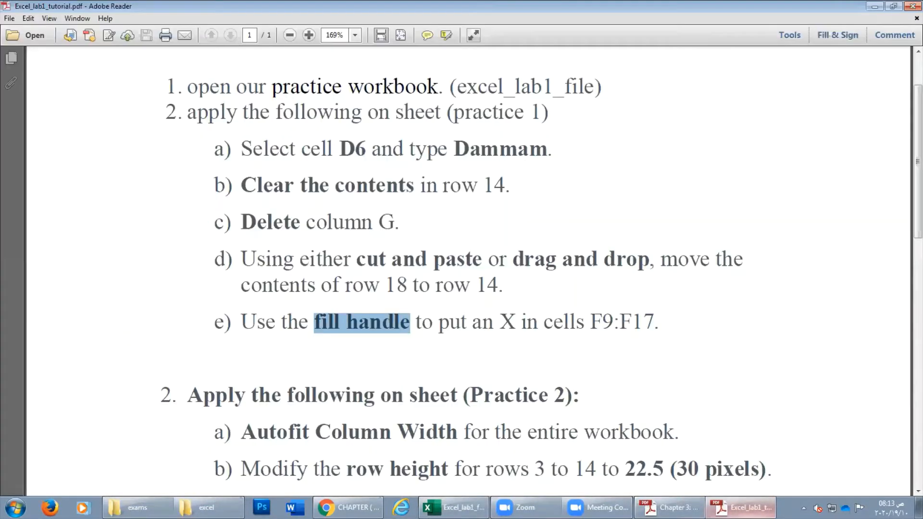
scroll(552, 377, down, 2)
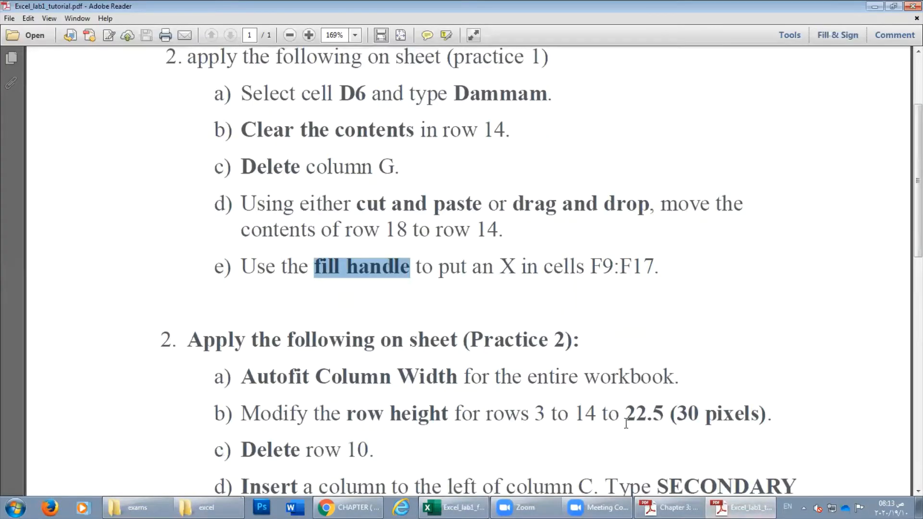
click(710, 509)
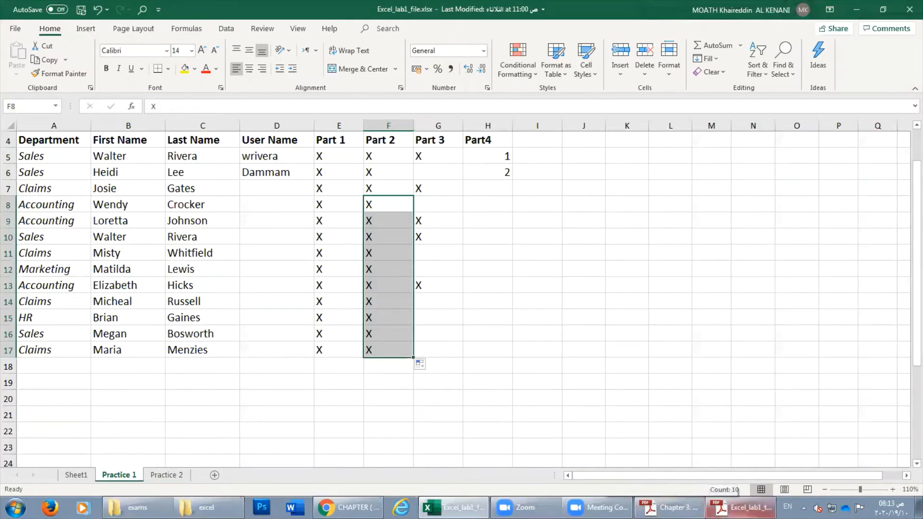
click(740, 507)
scroll(313, 307, down, 2)
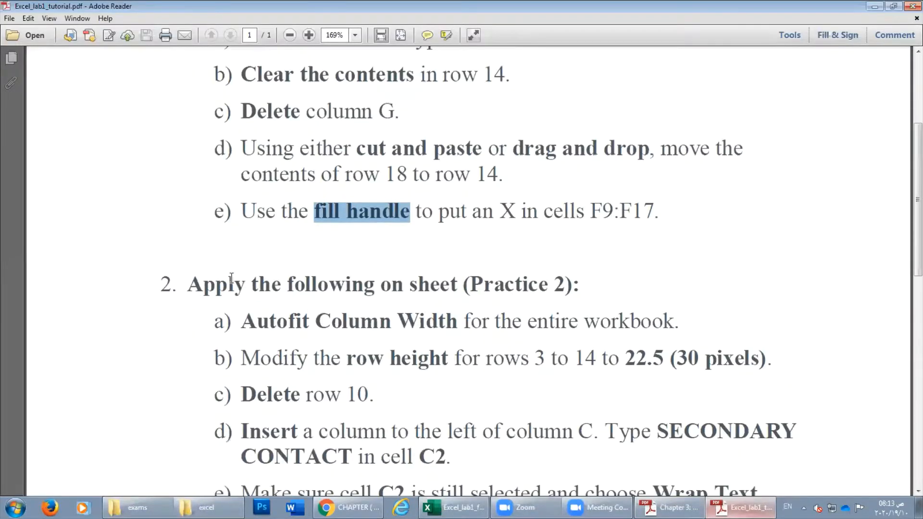
scroll(242, 233, up, 2)
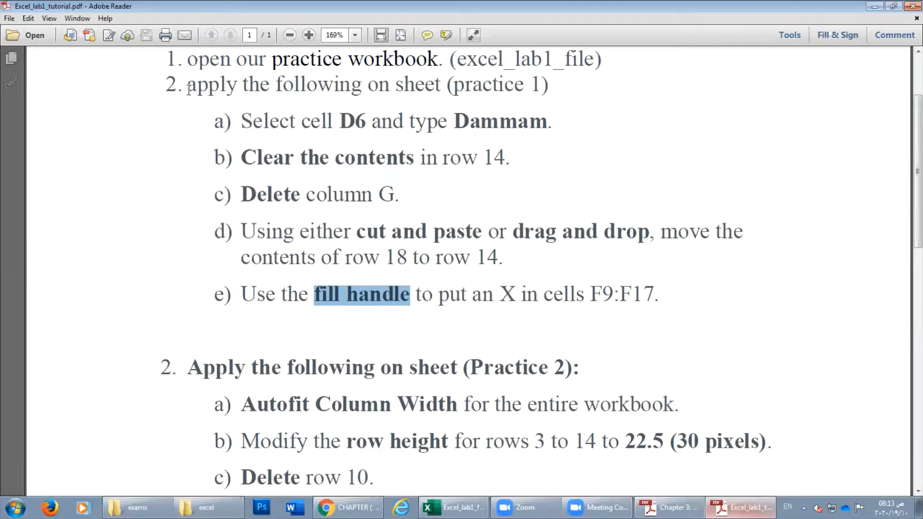
drag(188, 88, 399, 295)
click(399, 294)
Read the Practice 2 task heading in the tutorial, then select D5 on Practice 1.
scroll(182, 291, down, 2)
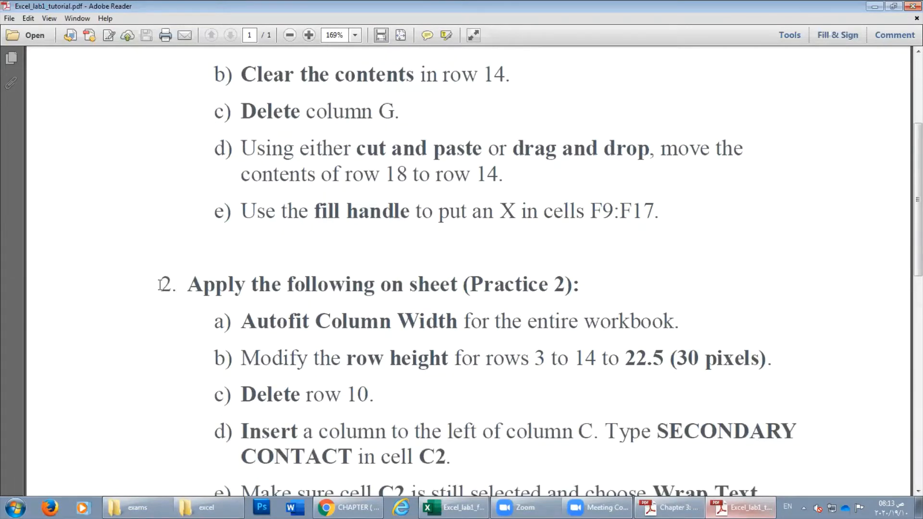
scroll(342, 276, down, 1)
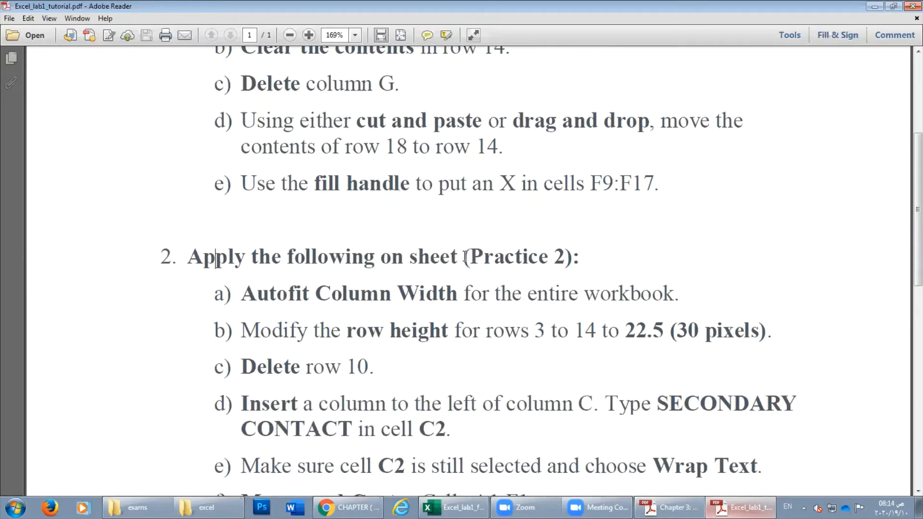
drag(468, 257, 580, 258)
scroll(450, 207, up, 6)
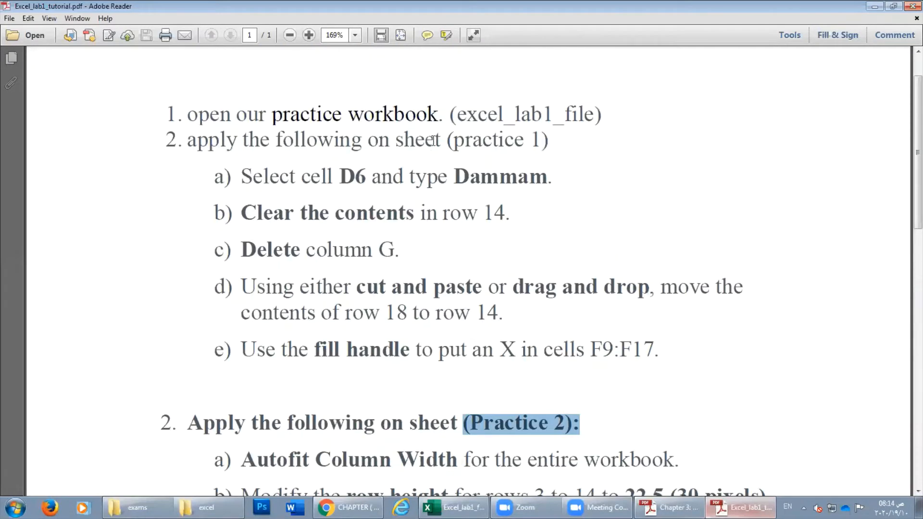
drag(447, 140, 530, 140)
scroll(515, 304, down, 3)
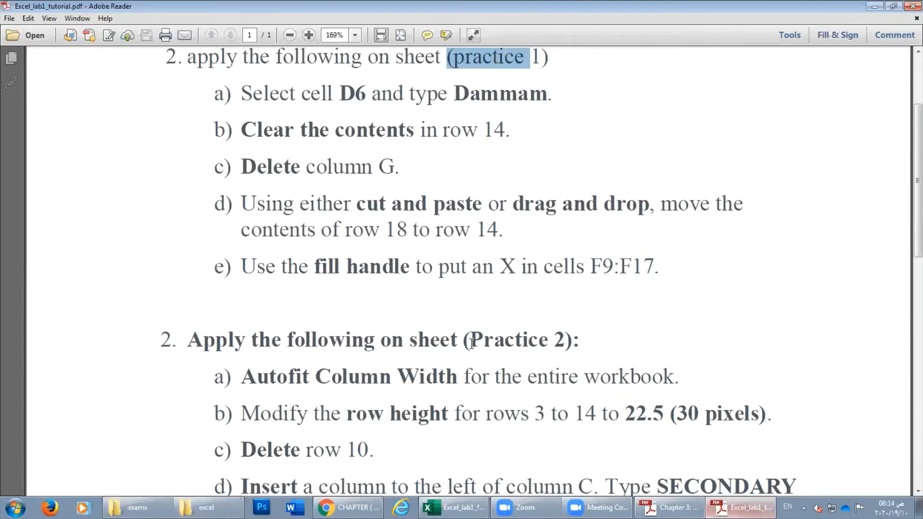
drag(471, 343, 580, 342)
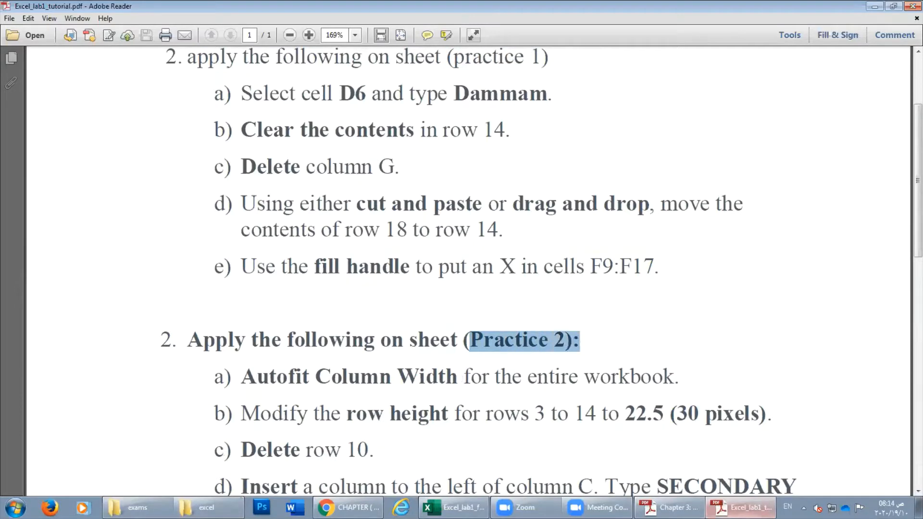
key(alt+Tab)
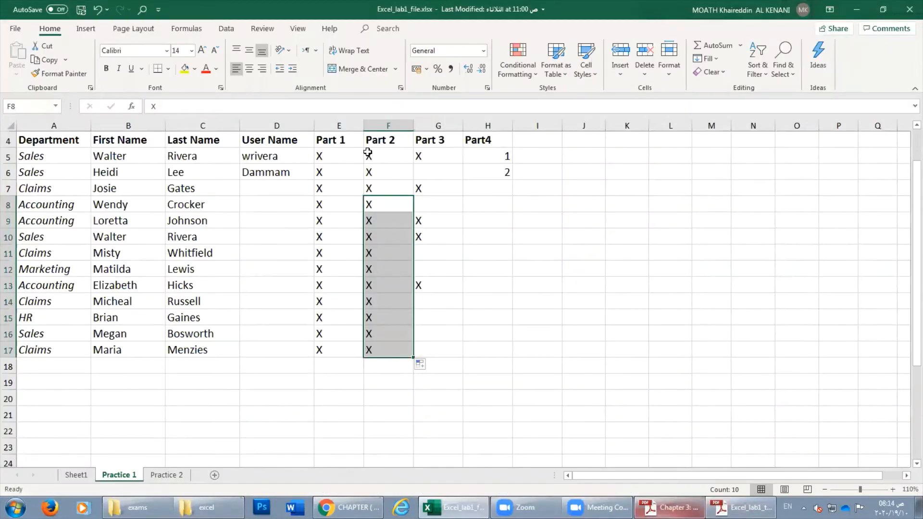
click(277, 158)
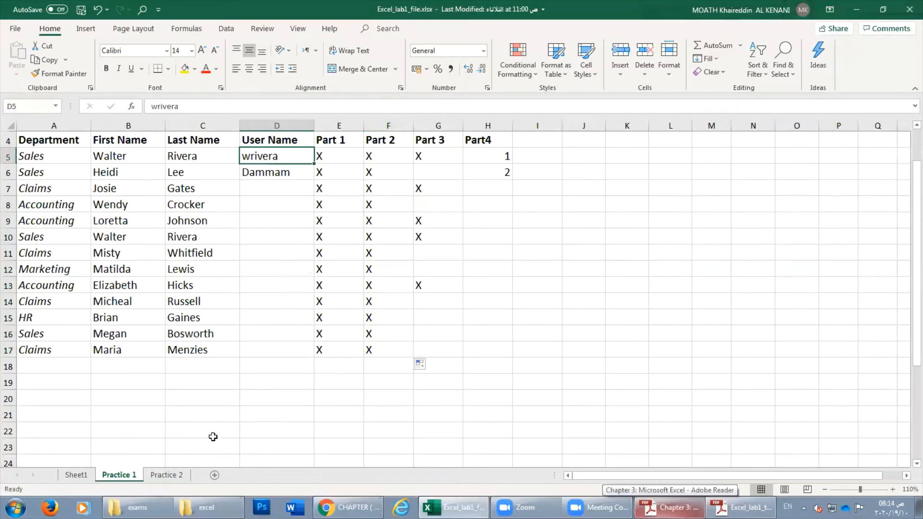
Open the Practice 2 Customer Contact List sheet and bring up the tutorial's Practice 2 tasks.
click(161, 477)
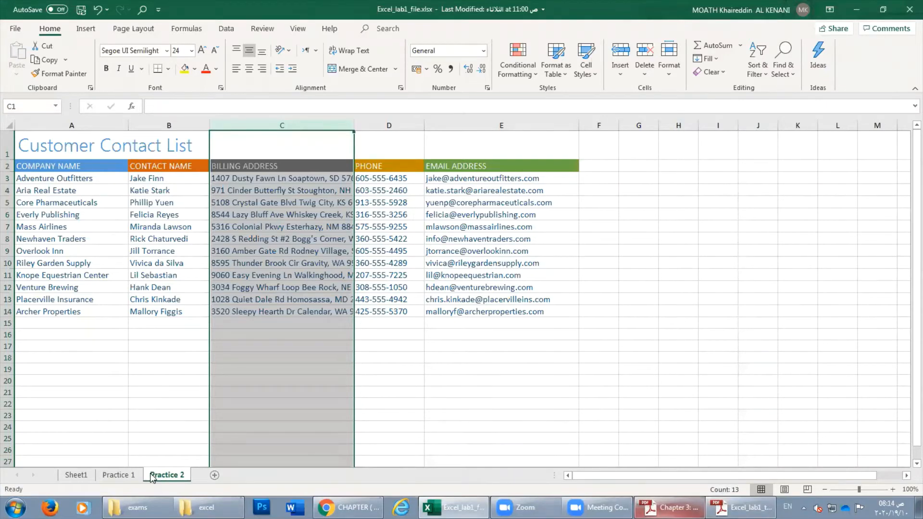
click(671, 508)
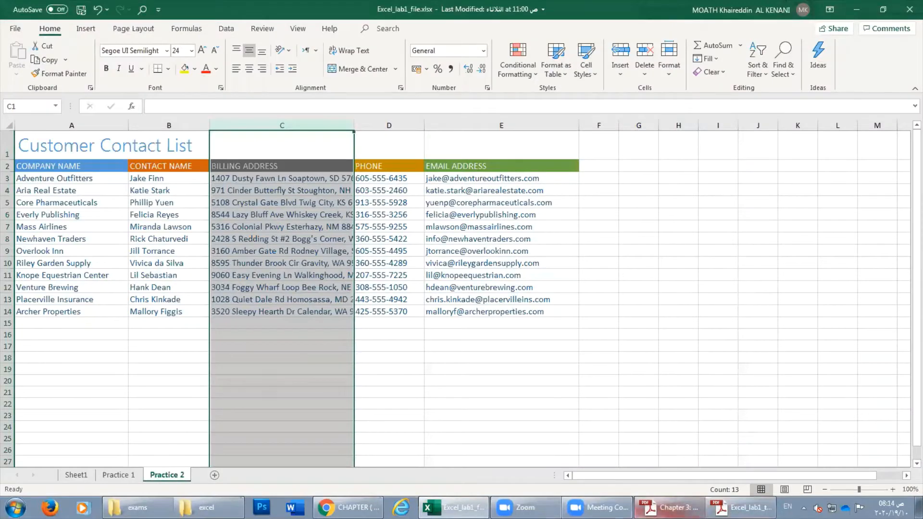
click(743, 507)
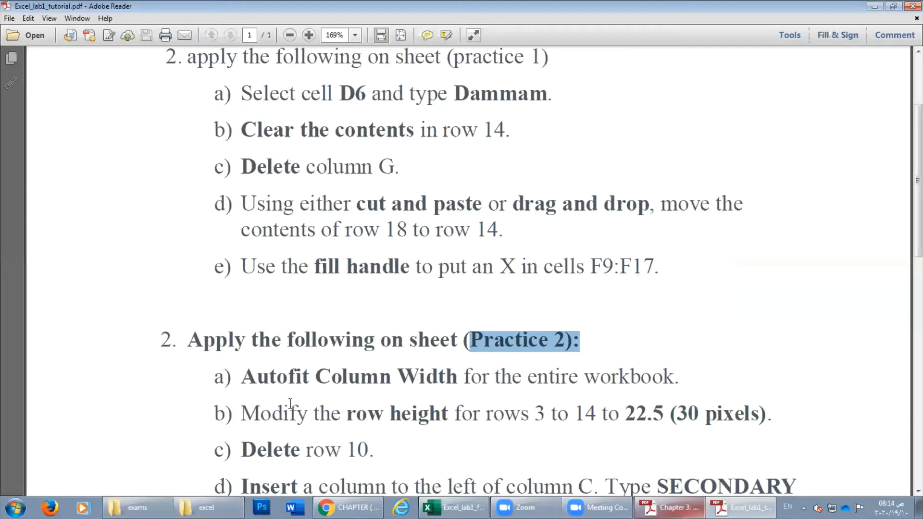
Scroll the tutorial PDF to Practice 2 items d) and e), then bring the Excel workbook back.
scroll(228, 376, down, 3)
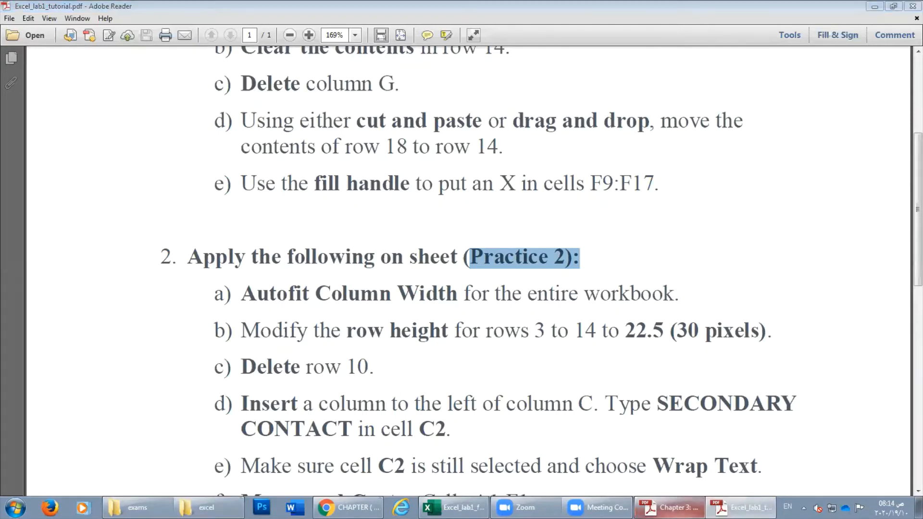
click(669, 507)
click(660, 508)
click(465, 508)
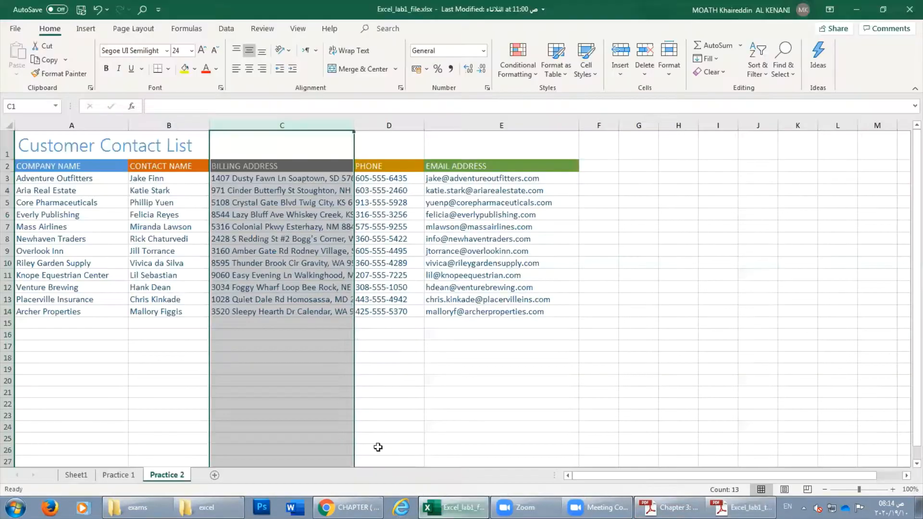
Select the entire Practice 2 worksheet and open the Format cell-size options.
click(151, 308)
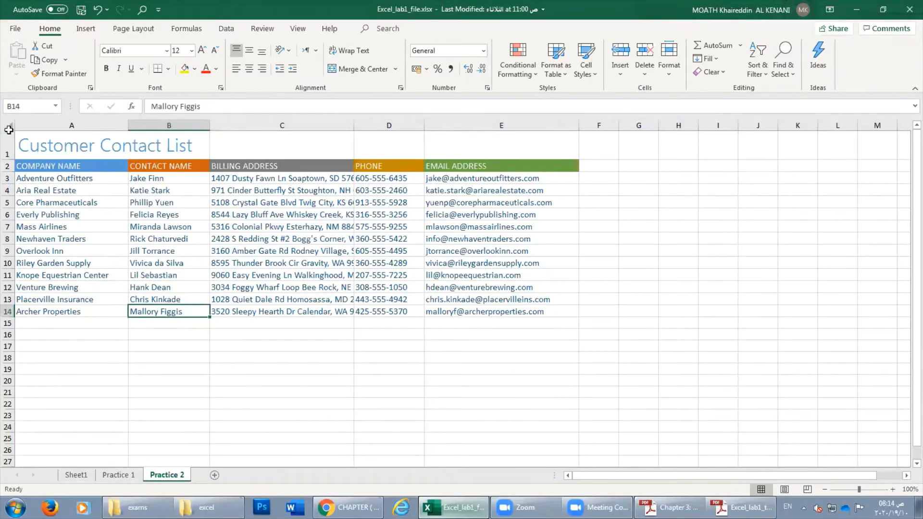
click(9, 127)
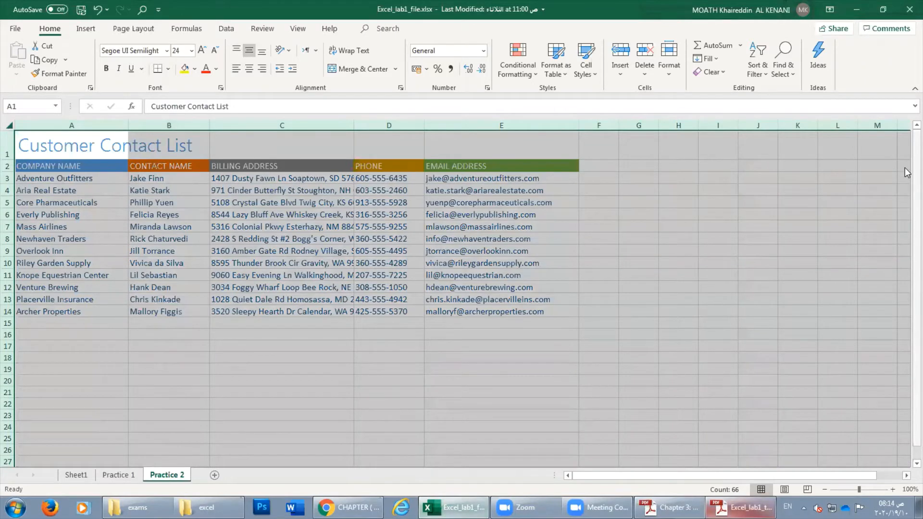
drag(905, 167, 906, 372)
click(906, 476)
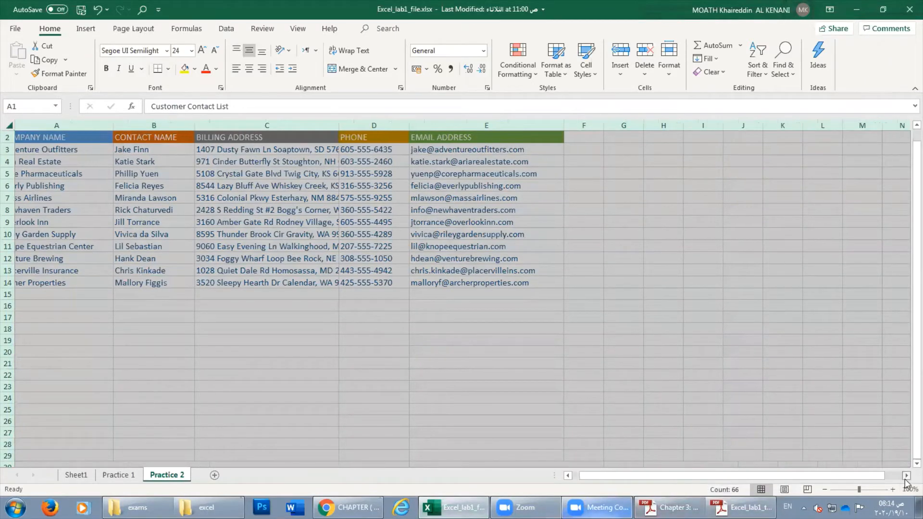
click(906, 476)
scroll(899, 479, down, 1)
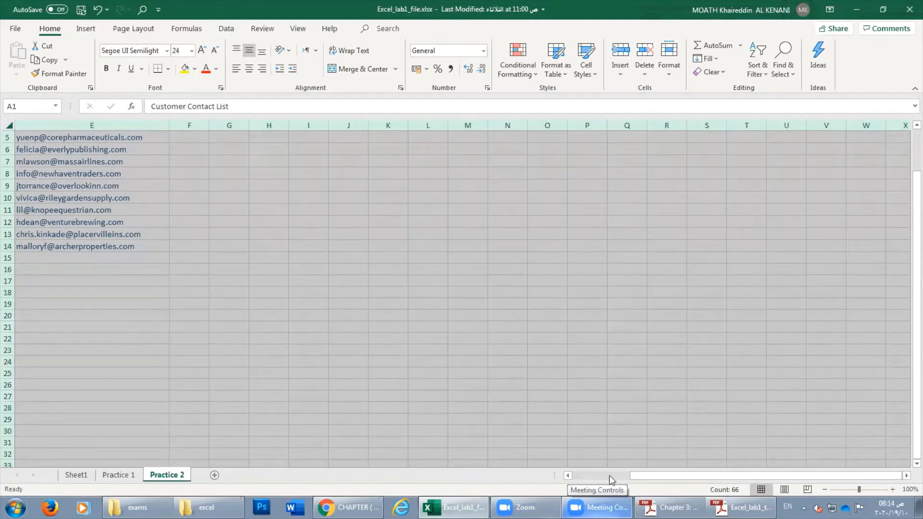
drag(660, 476, 601, 476)
drag(914, 353, 914, 308)
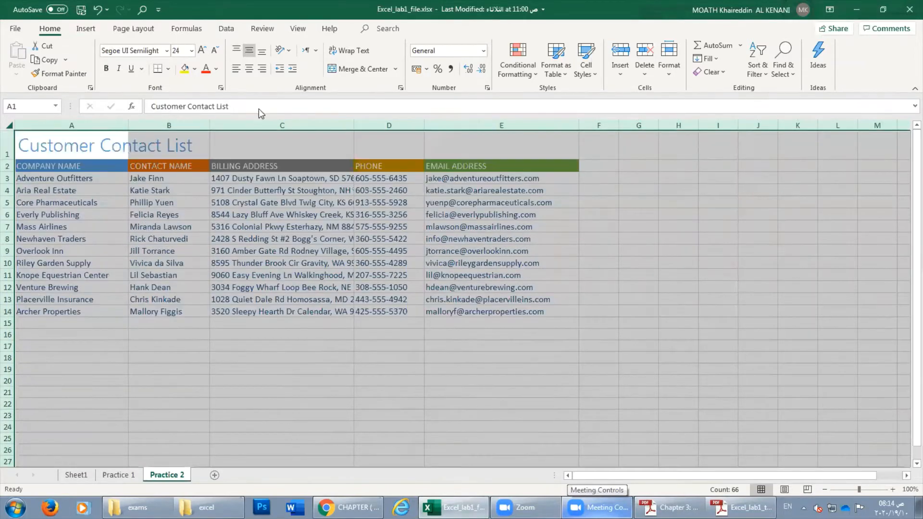
click(68, 188)
click(8, 125)
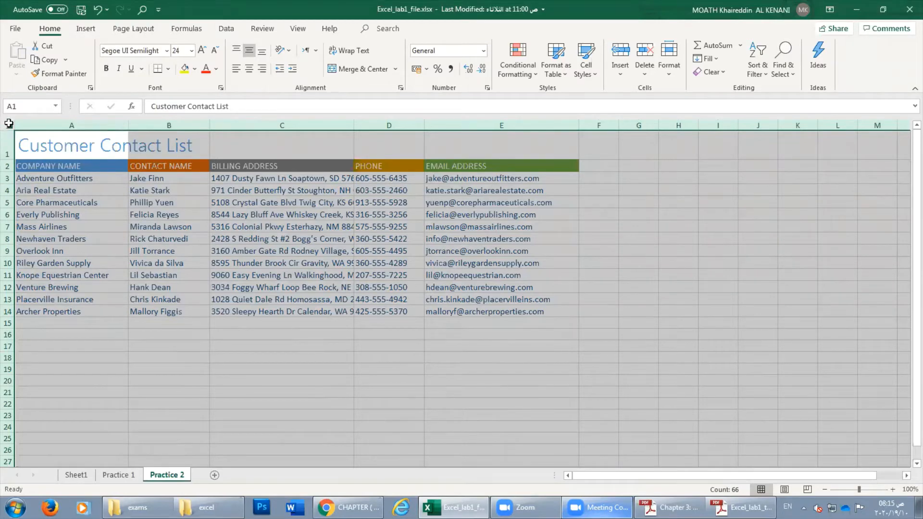
click(395, 263)
click(10, 126)
click(670, 72)
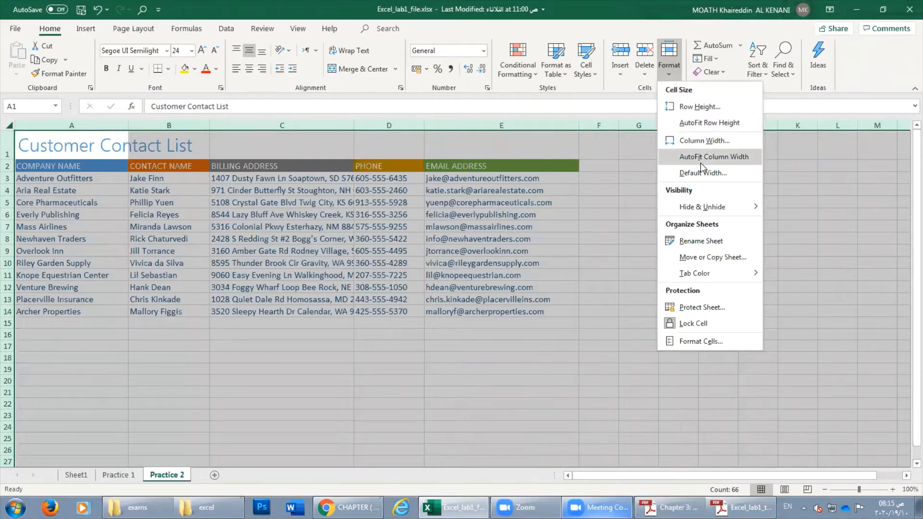
mouse_move(697, 273)
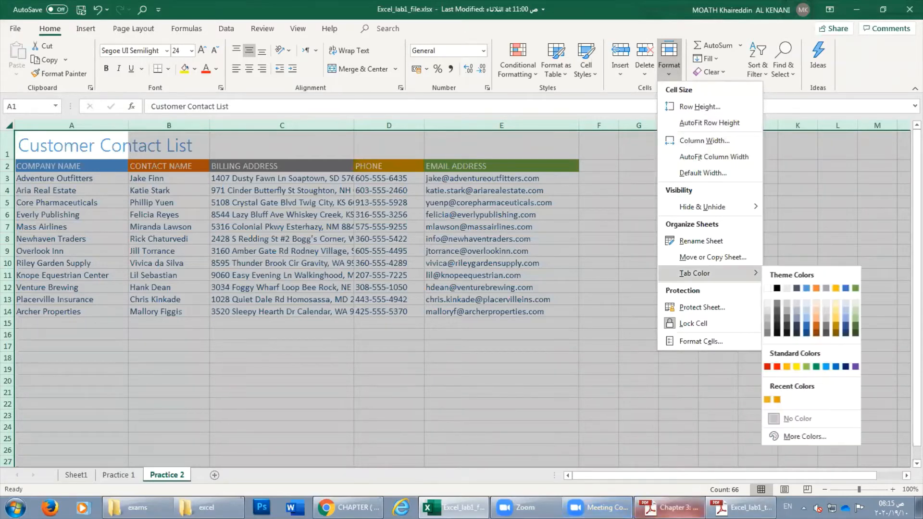
Highlight the Autofit Column Width step in the tutorial PDF.
click(742, 507)
click(509, 304)
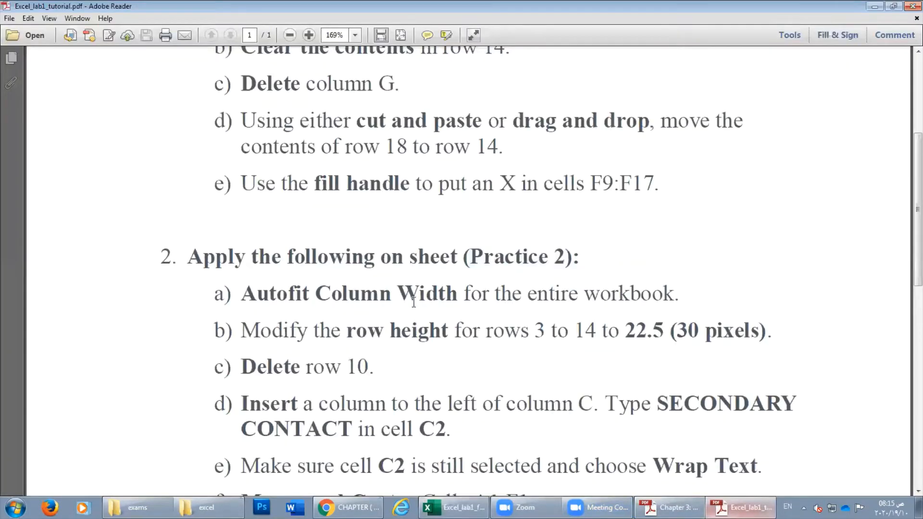
drag(242, 294, 458, 299)
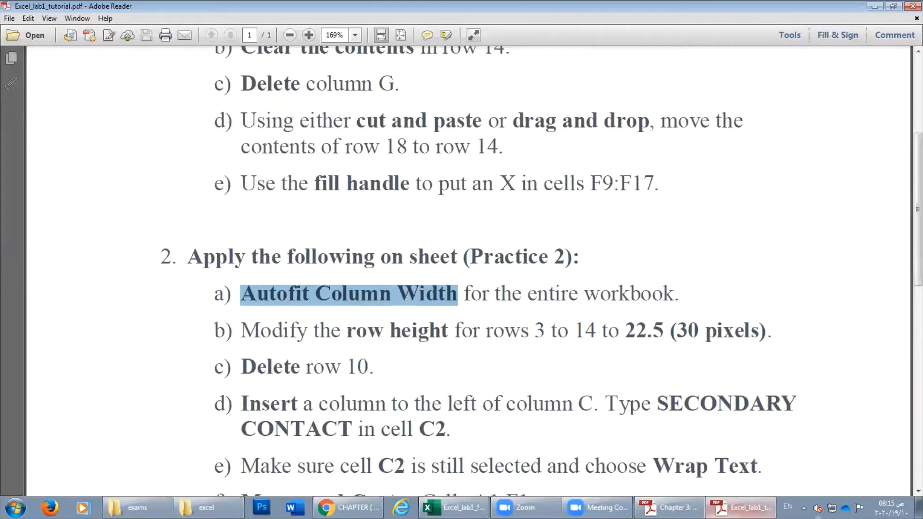
key(alt+Tab)
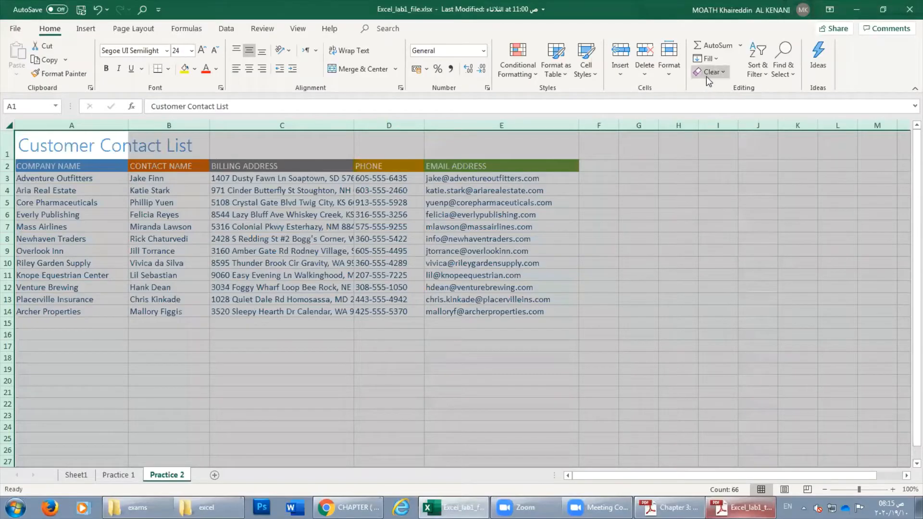
AutoFit all column widths, narrow column A, then AutoFit the whole sheet again.
click(671, 75)
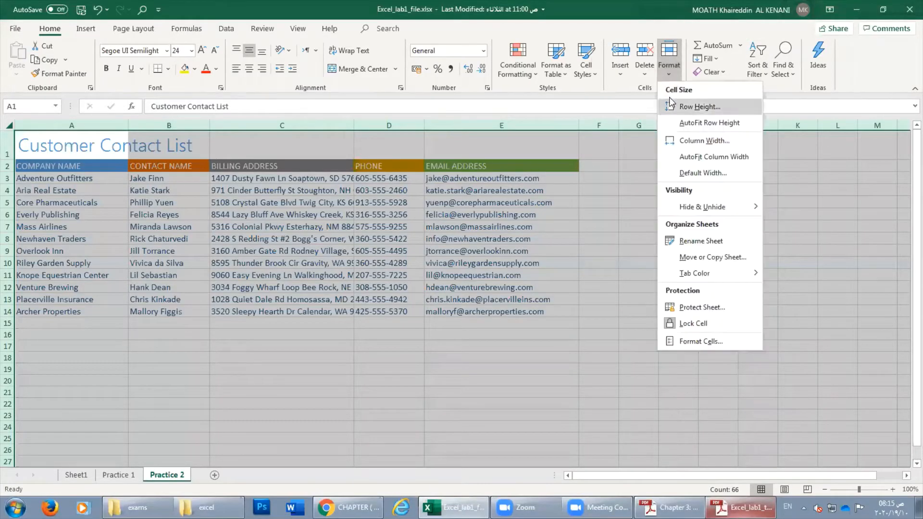
click(694, 158)
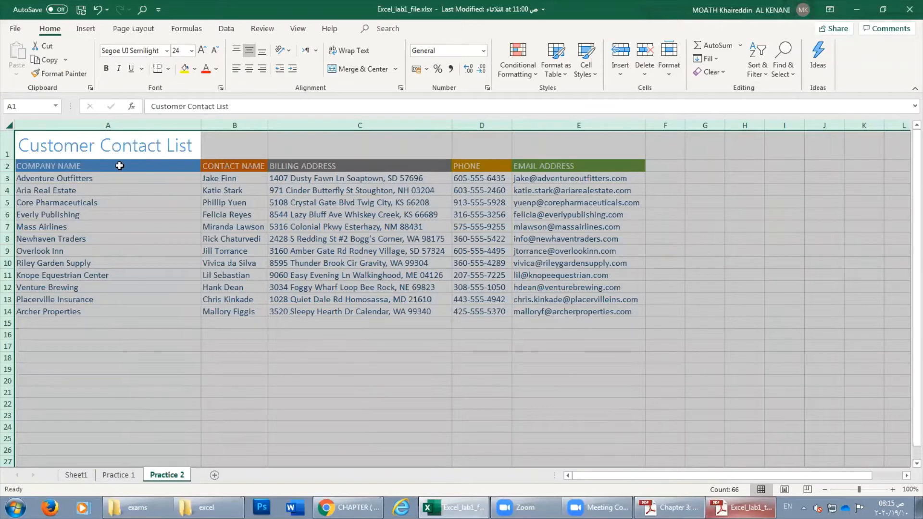
click(251, 225)
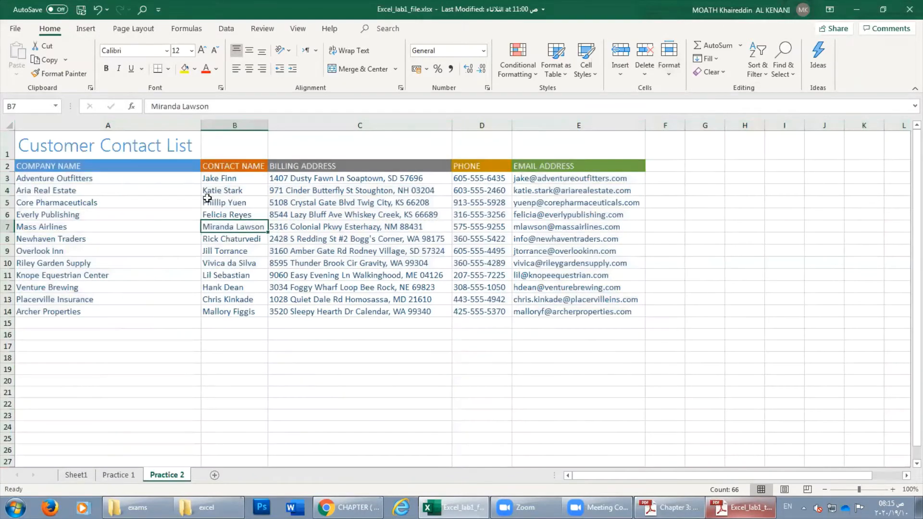
drag(198, 125, 133, 127)
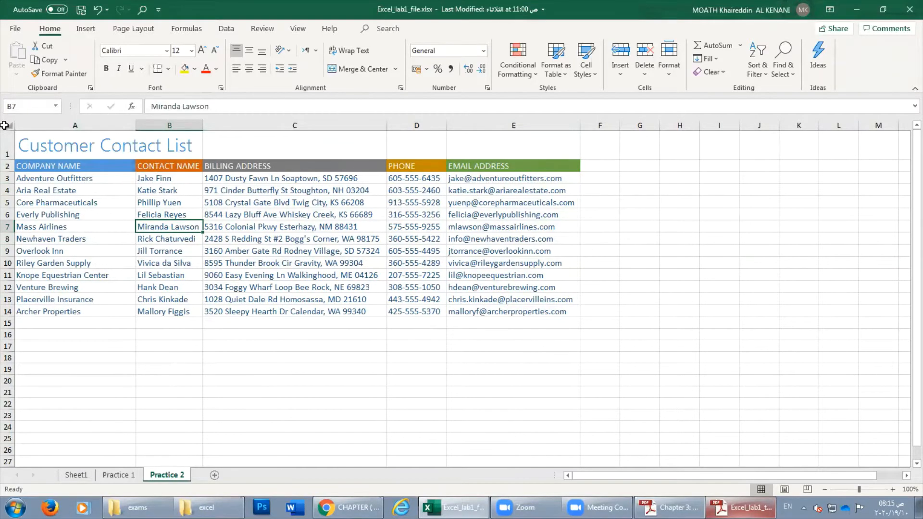
click(7, 125)
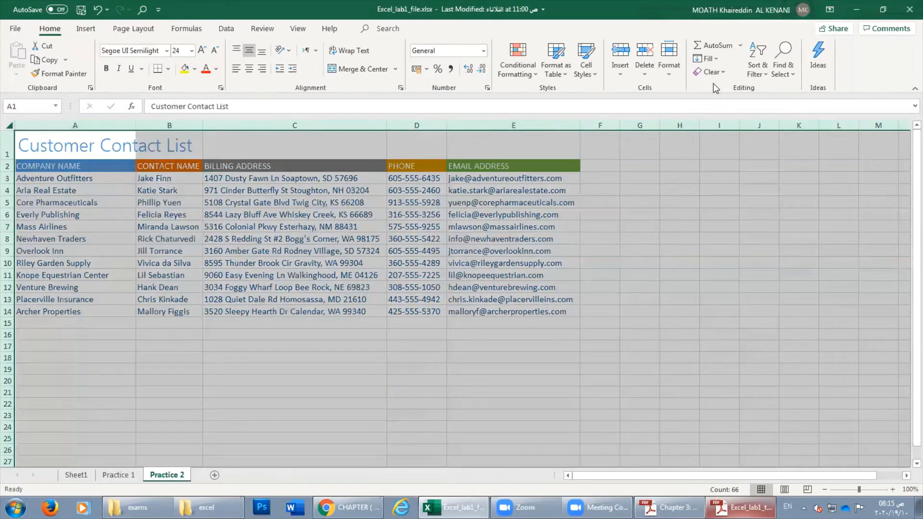
click(667, 80)
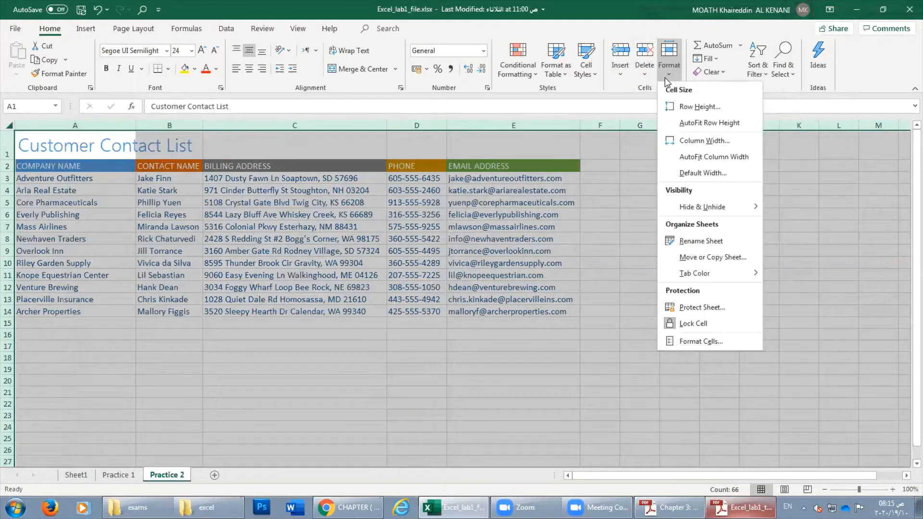
click(695, 158)
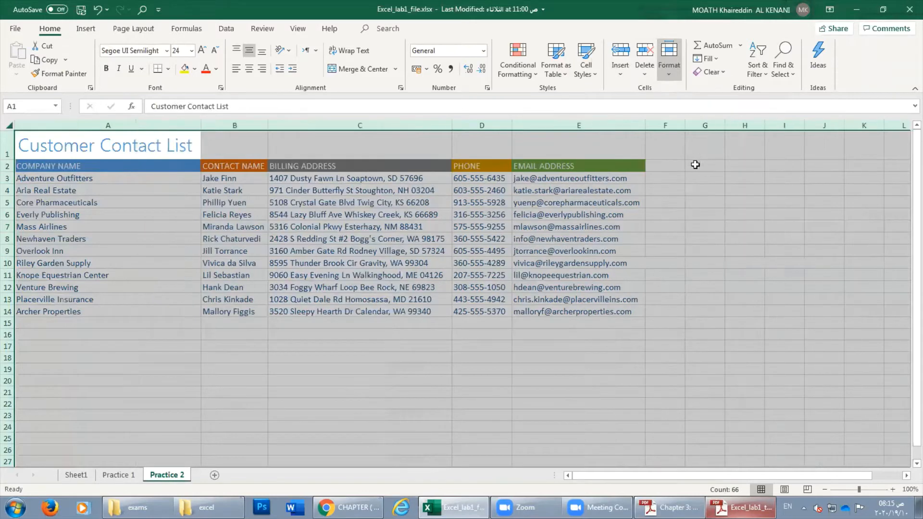
click(740, 507)
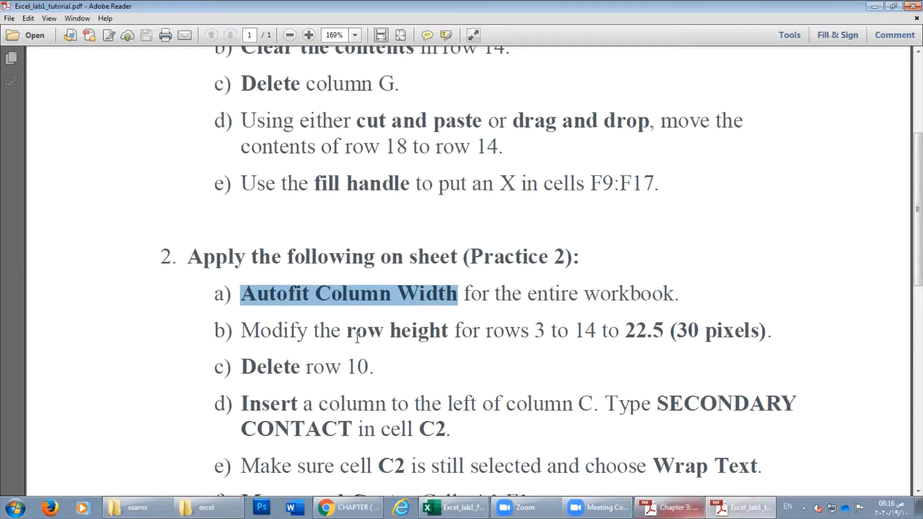
Highlight the row height step and its rows 3 and 14 in the tutorial.
drag(346, 331, 438, 337)
double_click(540, 330)
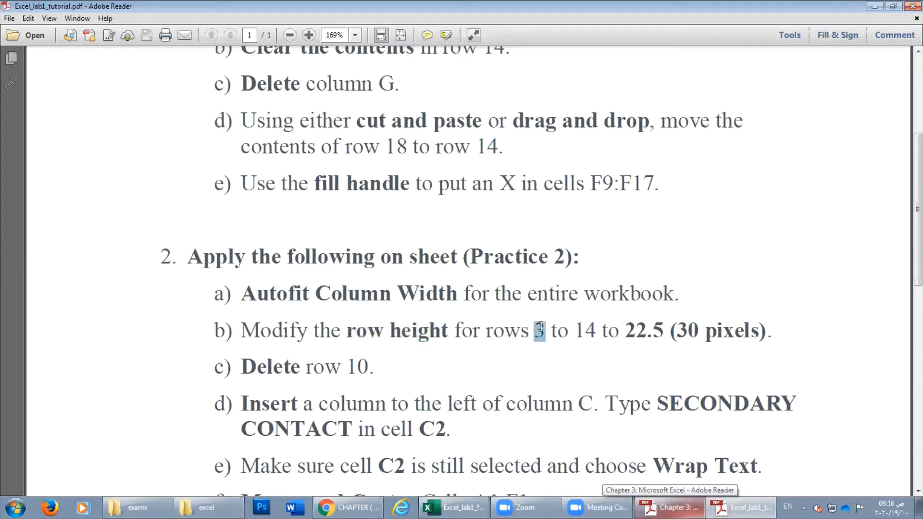
drag(586, 332, 577, 331)
click(730, 506)
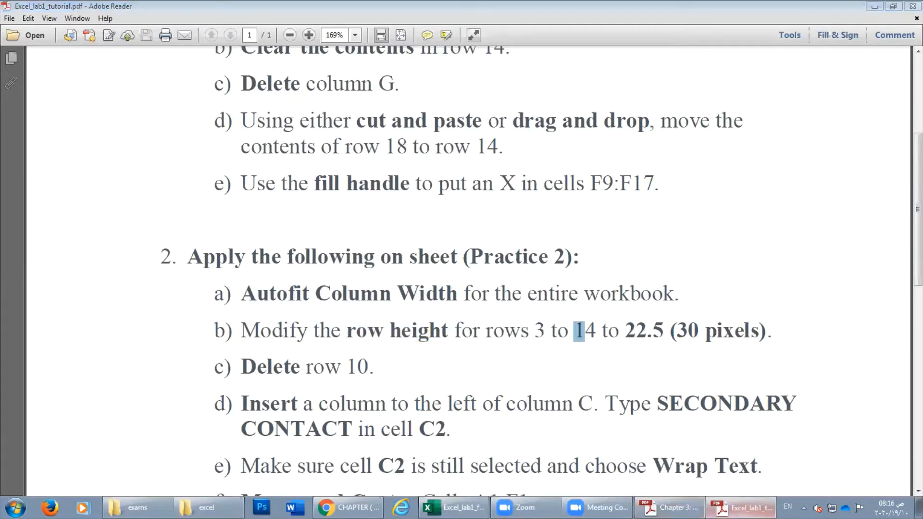
Select rows 3 through 14 and set their row height to 22.5.
click(15, 179)
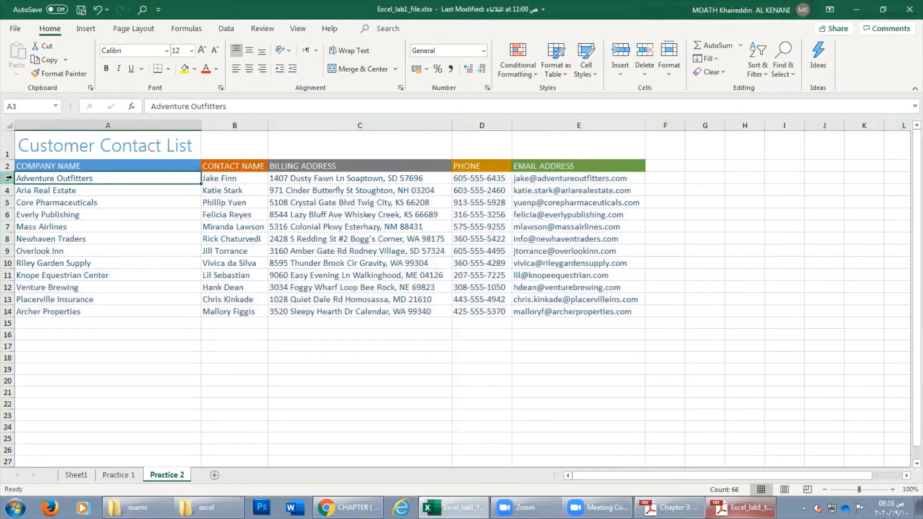
drag(37, 178, 486, 323)
click(397, 357)
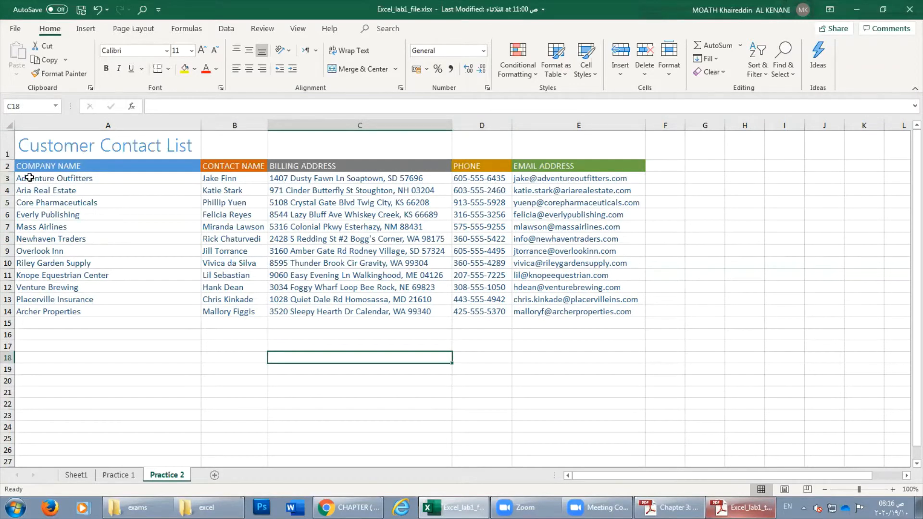
drag(8, 178, 8, 311)
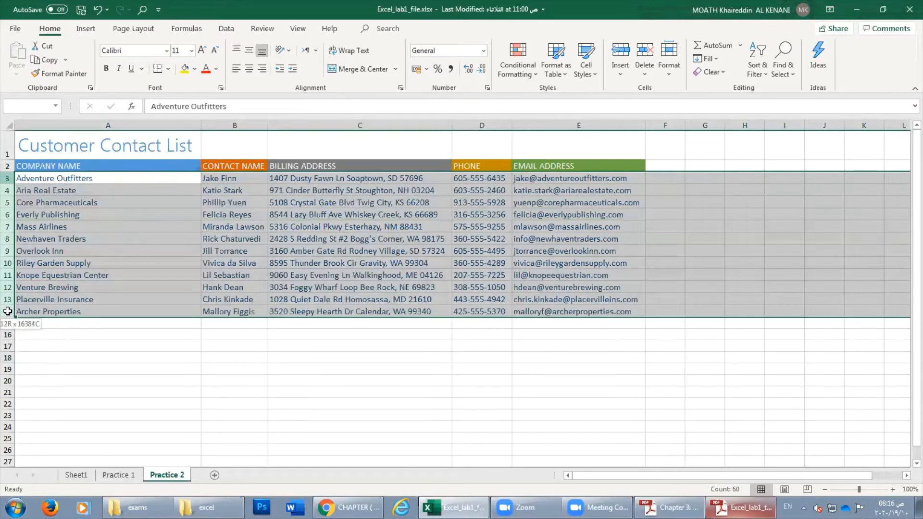
right_click(8, 239)
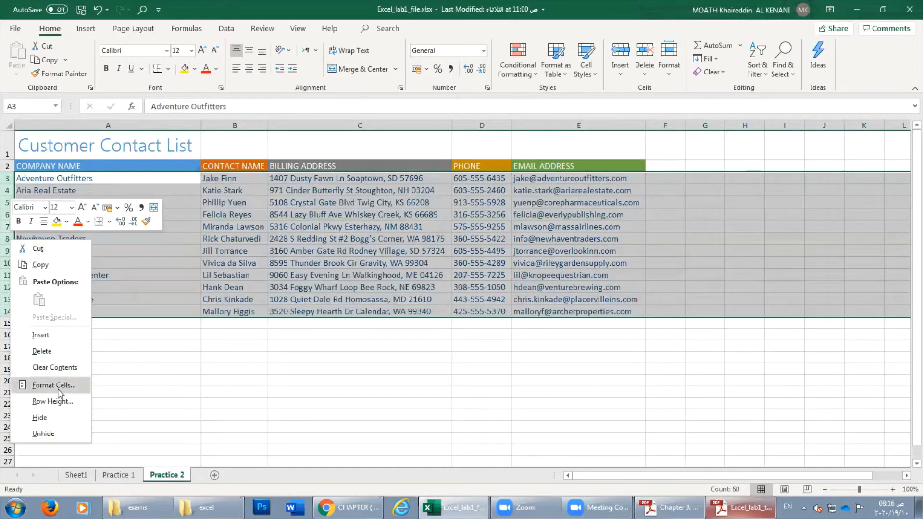
click(673, 75)
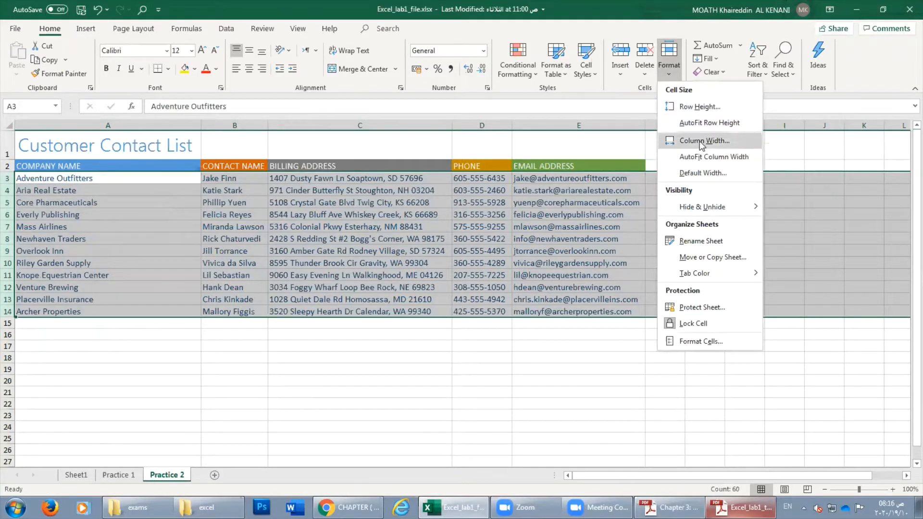
click(700, 108)
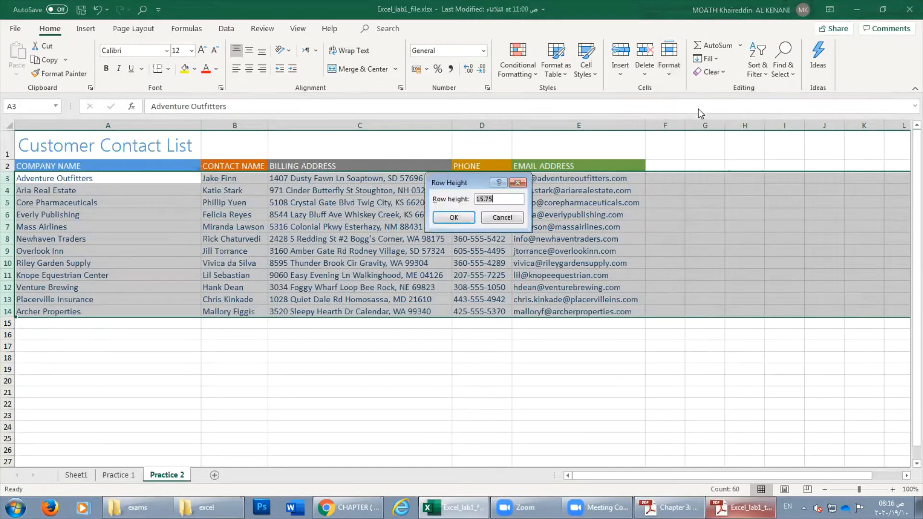
drag(458, 184, 396, 182)
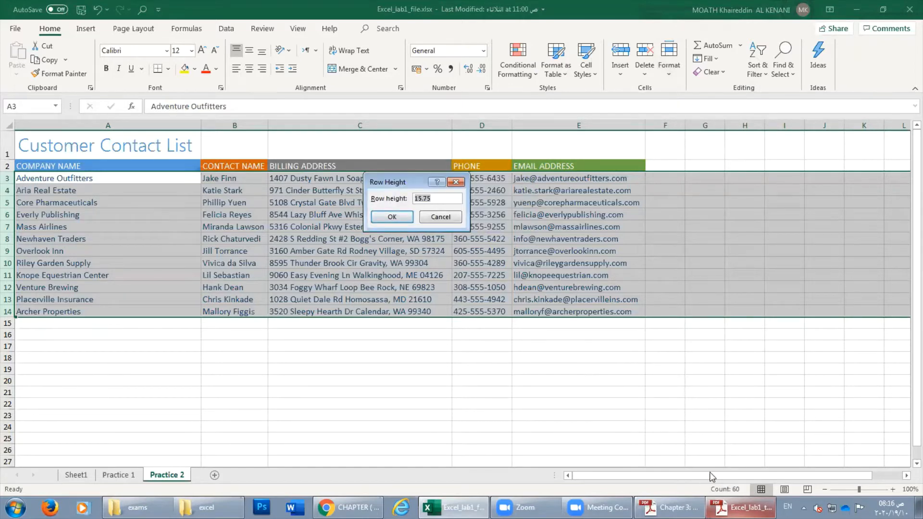
text(22.5)
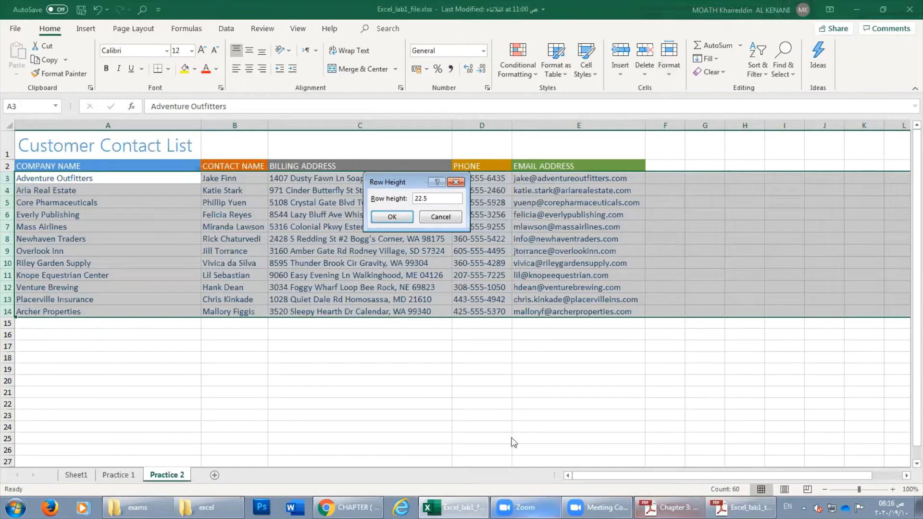
click(392, 218)
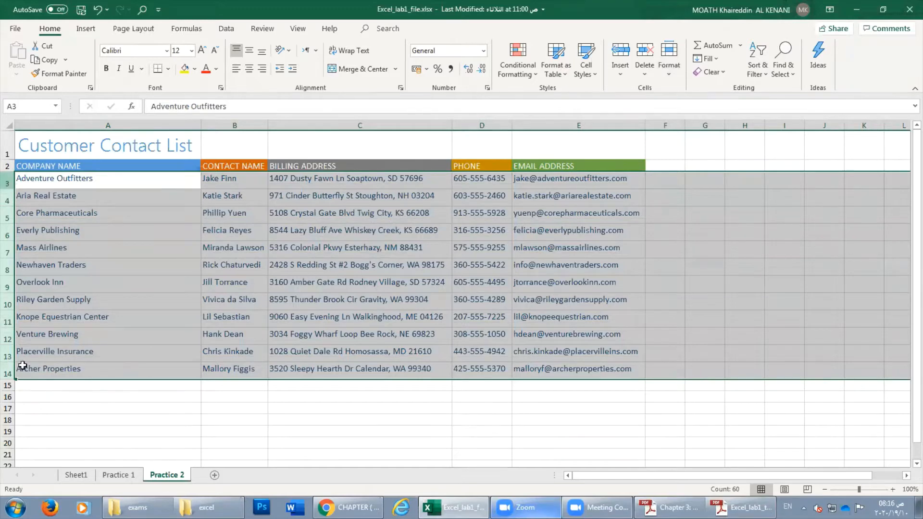
click(740, 507)
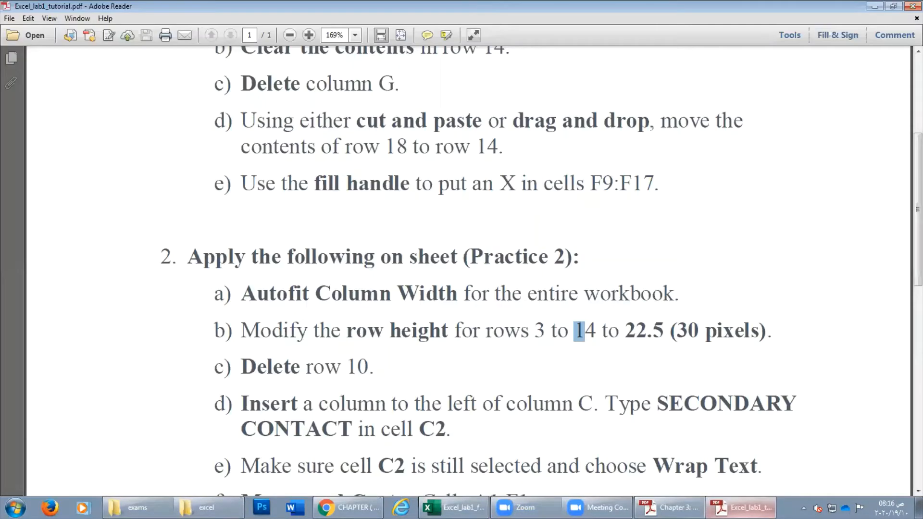
Select row 10 and mark the delete-row-10 step in the tutorial.
click(437, 350)
key(alt+Tab)
click(85, 291)
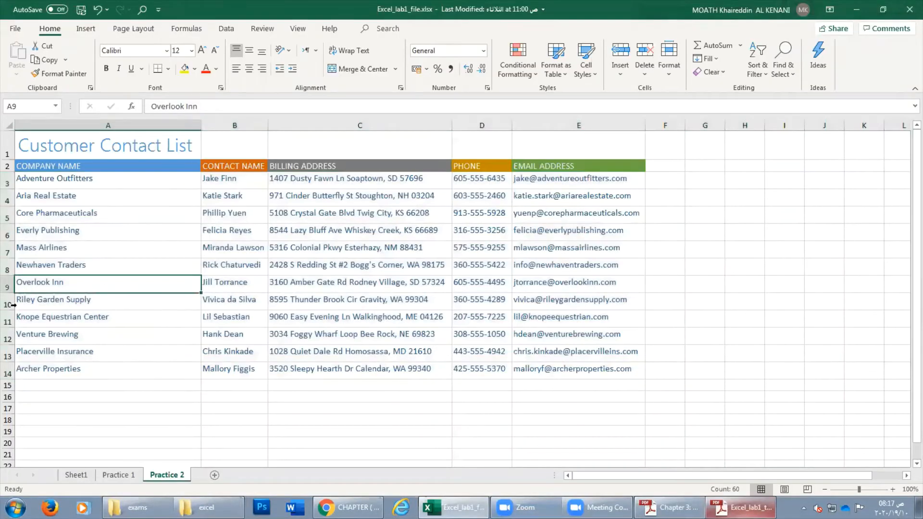
click(8, 303)
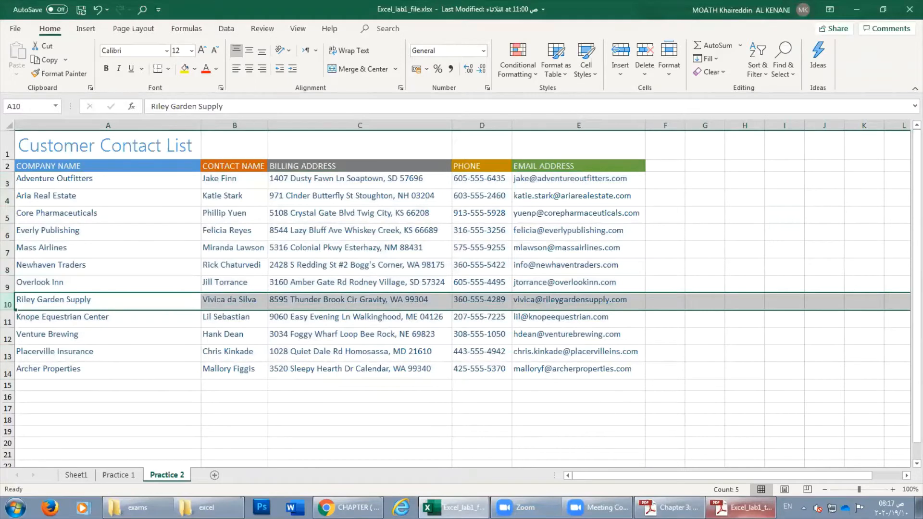
key(alt+Tab)
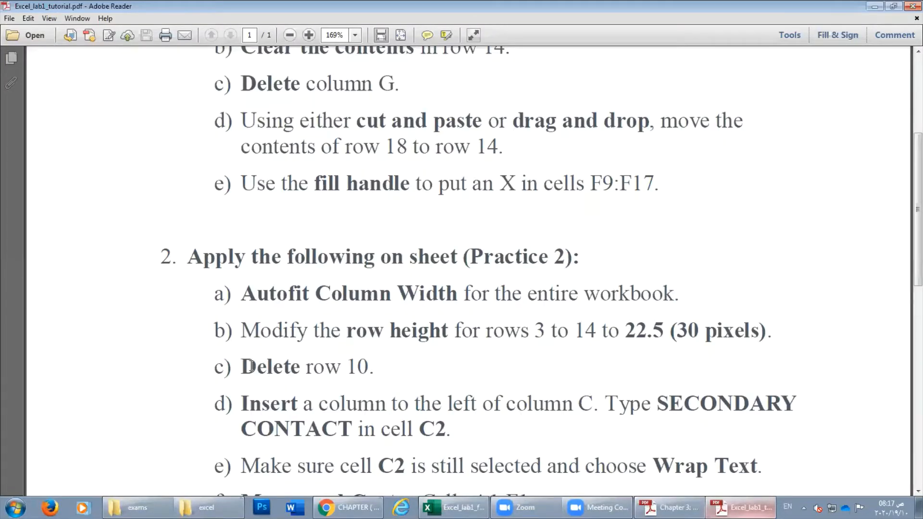
drag(251, 366, 279, 374)
key(alt+Tab)
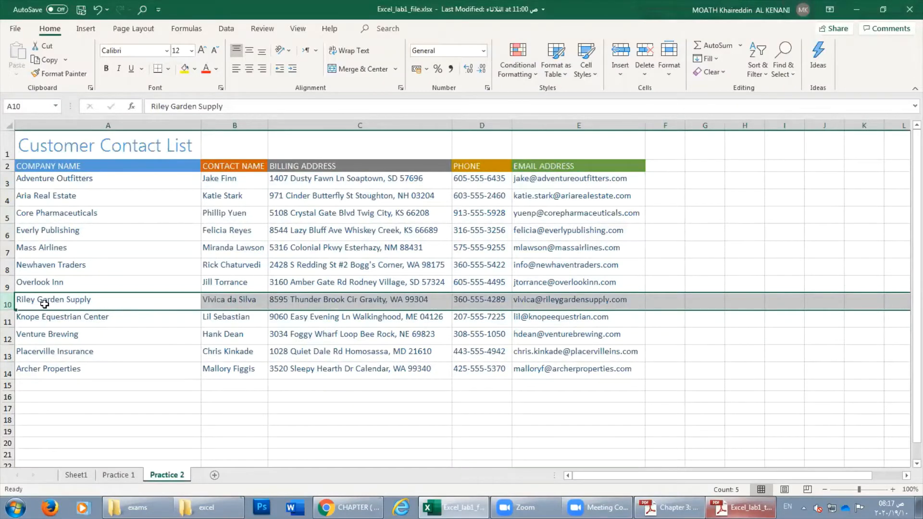
Delete row 10, the Riley Garden Supply entry, via the row header menu.
key(Delete)
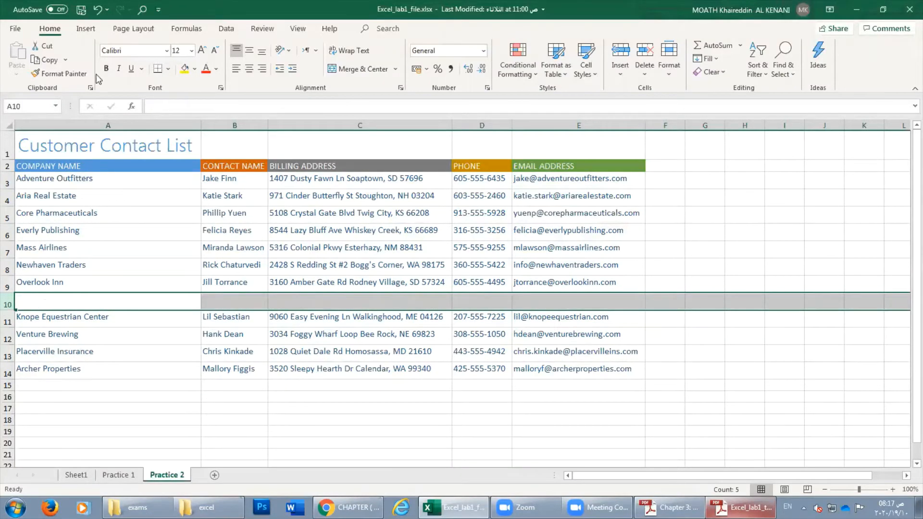
click(97, 9)
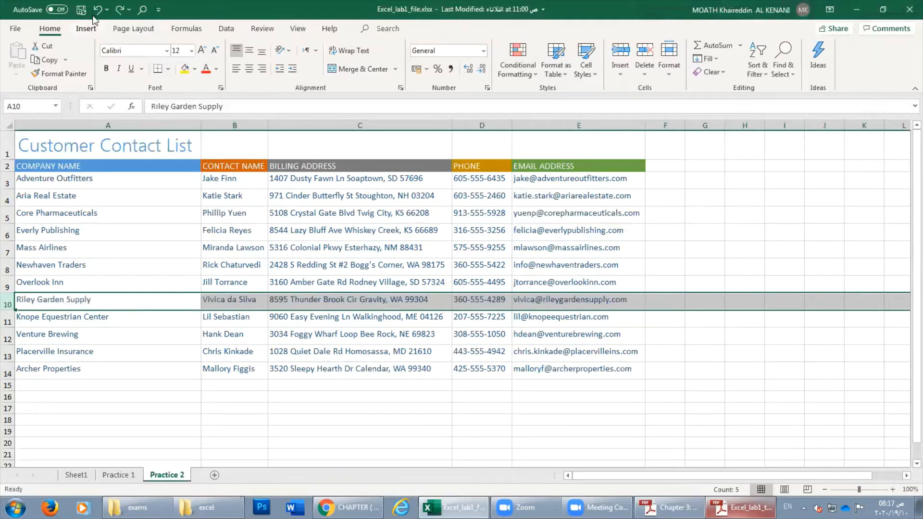
right_click(8, 299)
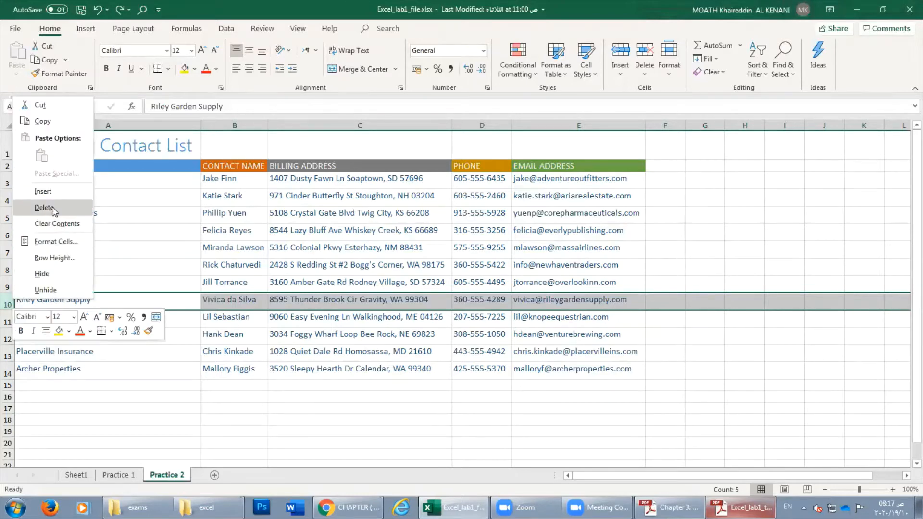
click(9, 304)
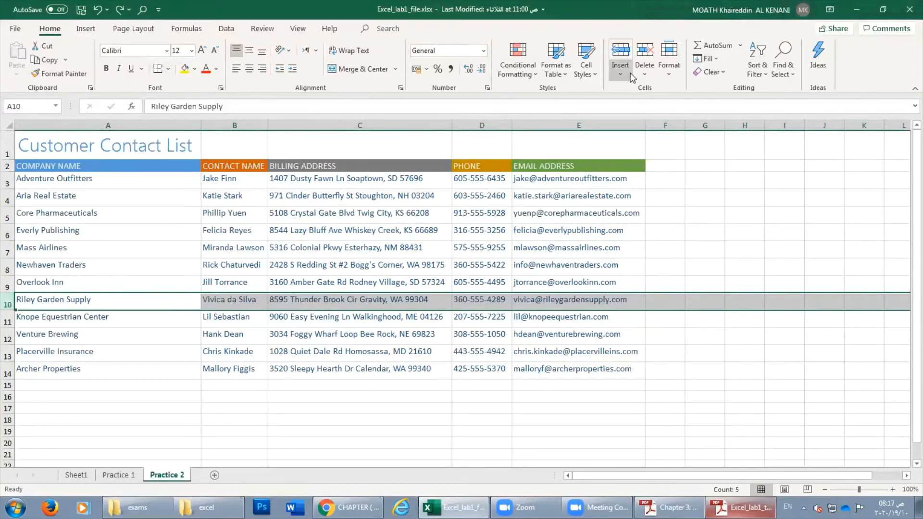
click(652, 78)
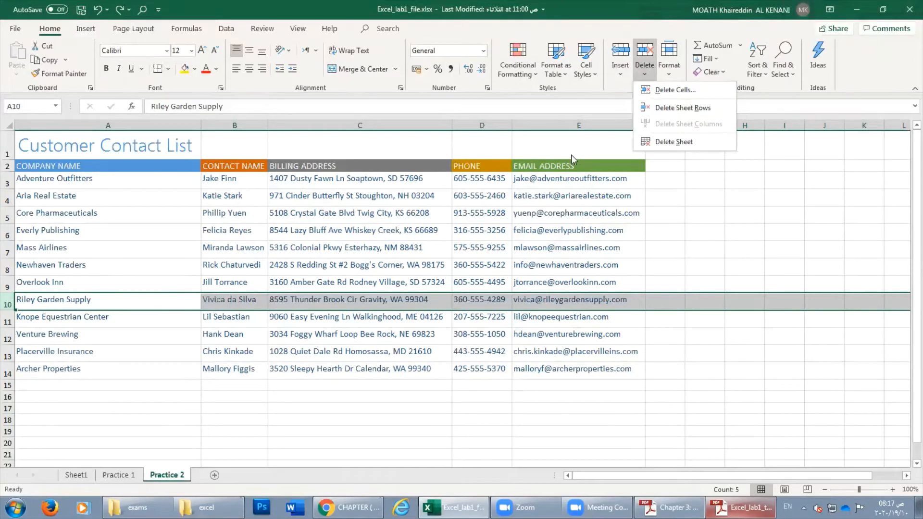
click(12, 307)
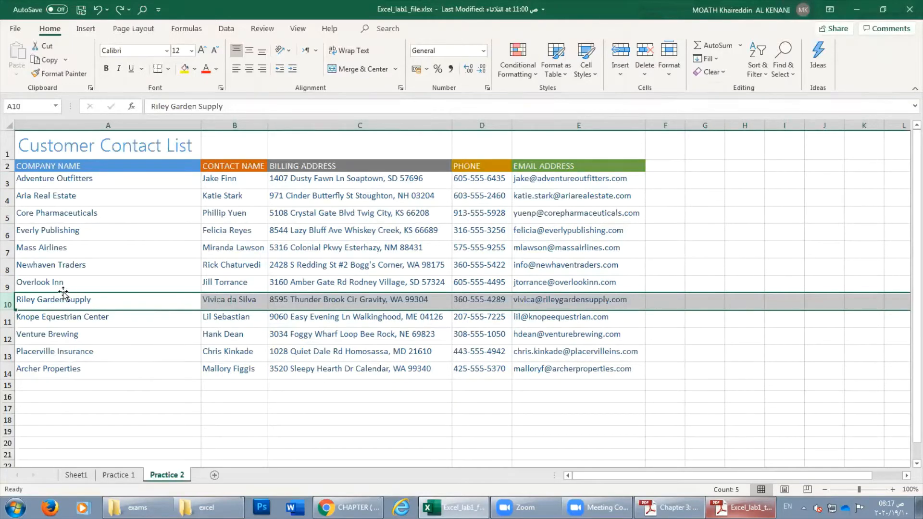
right_click(11, 307)
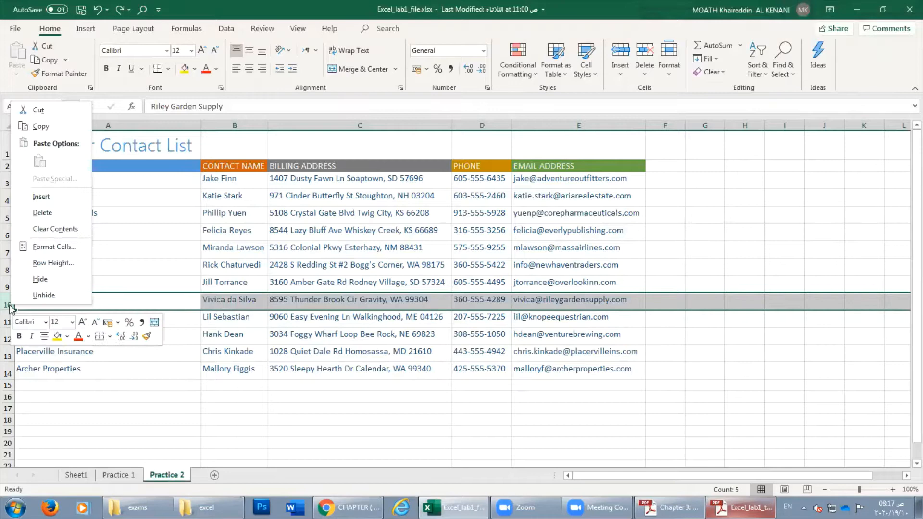
click(44, 213)
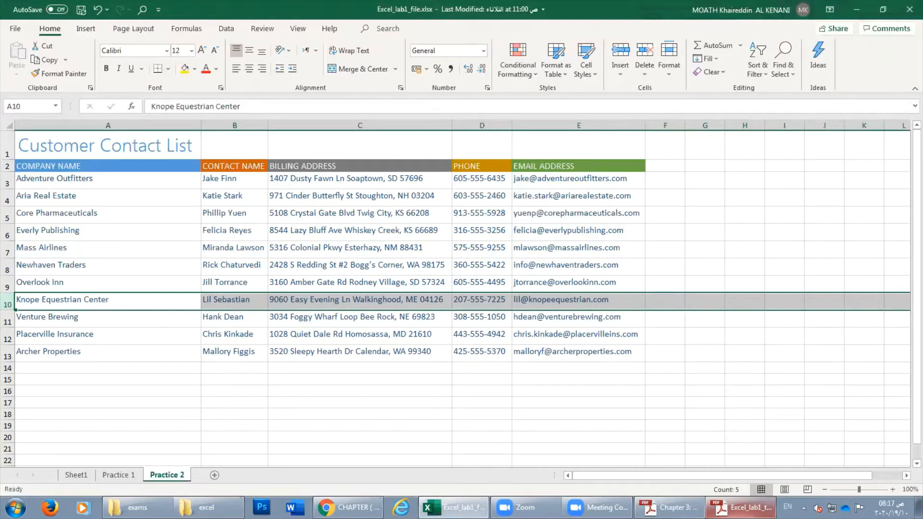
click(741, 507)
Scroll the tutorial and highlight 'Insert a column to the left of column C'.
scroll(435, 403, down, 2)
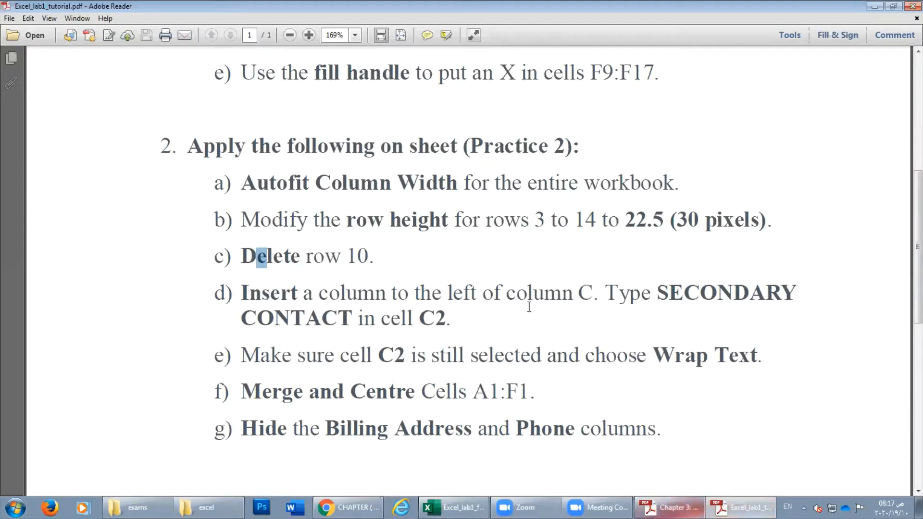
drag(241, 293, 599, 294)
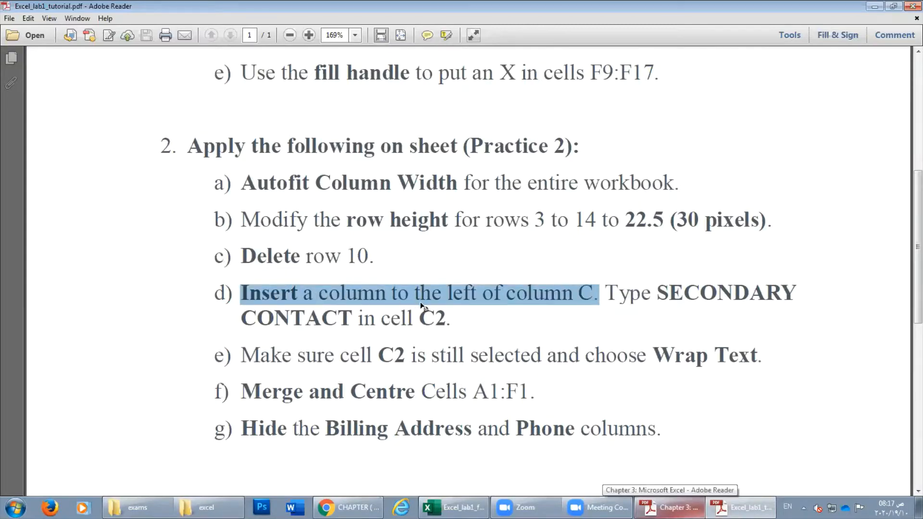
click(741, 508)
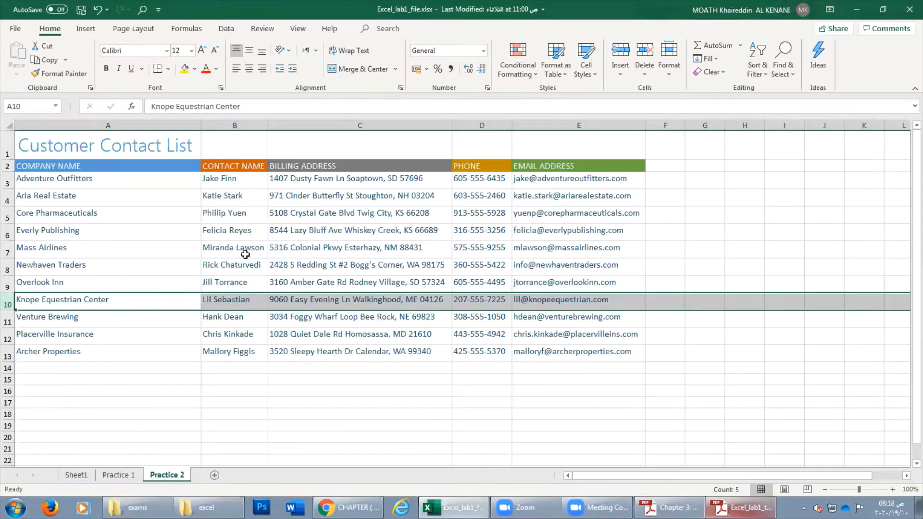
Insert a column before Billing Address from the column C menu, then undo it.
click(290, 246)
click(358, 125)
right_click(323, 126)
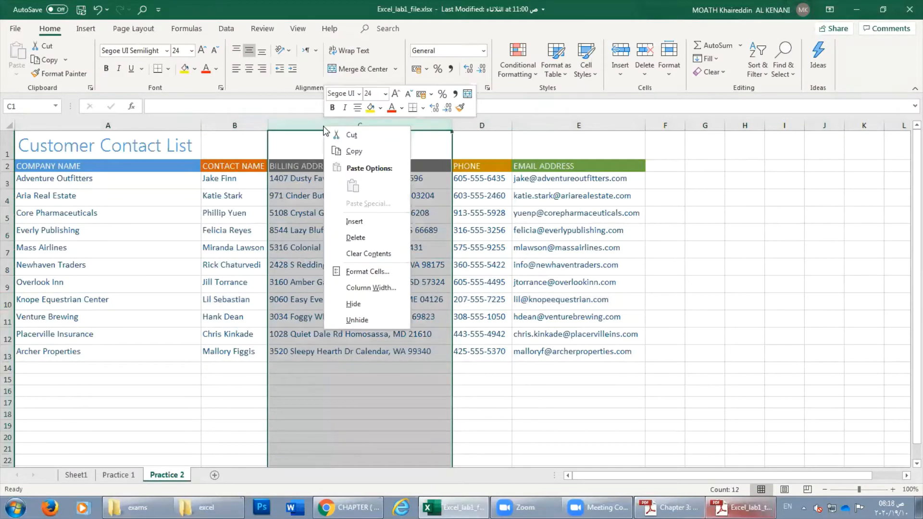
click(353, 221)
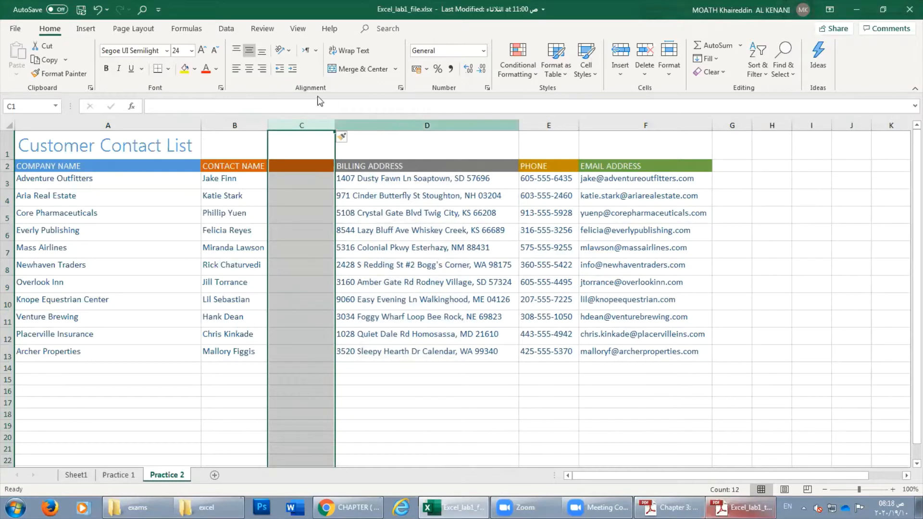
click(98, 10)
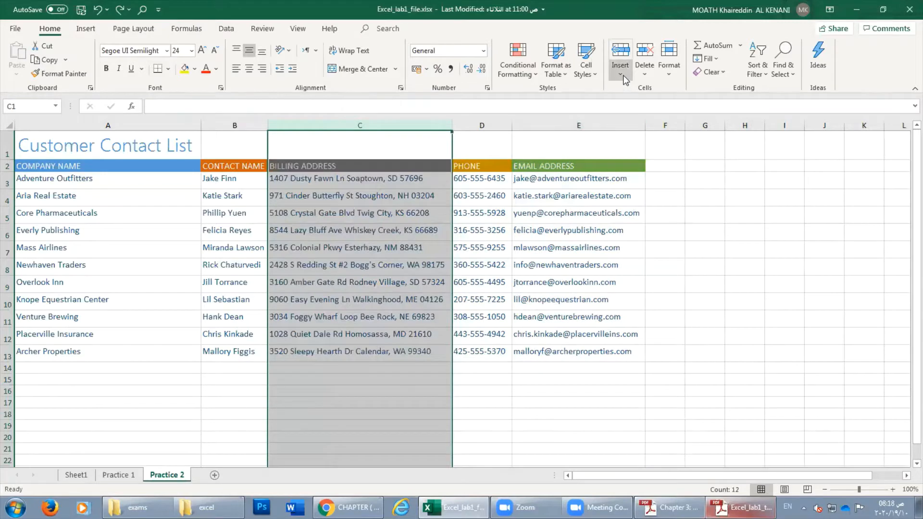
Insert an empty column C before Billing Address using Home > Insert Sheet Columns, and select it.
click(620, 74)
key(Escape)
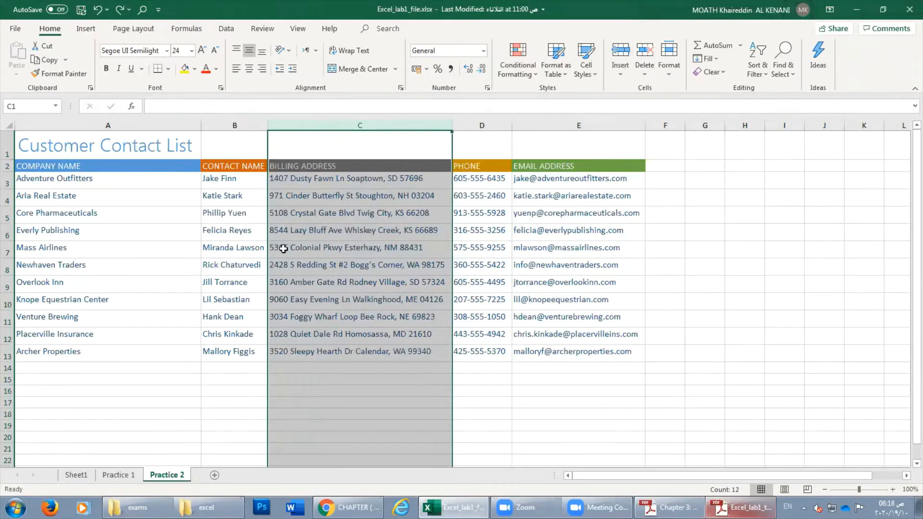
click(336, 137)
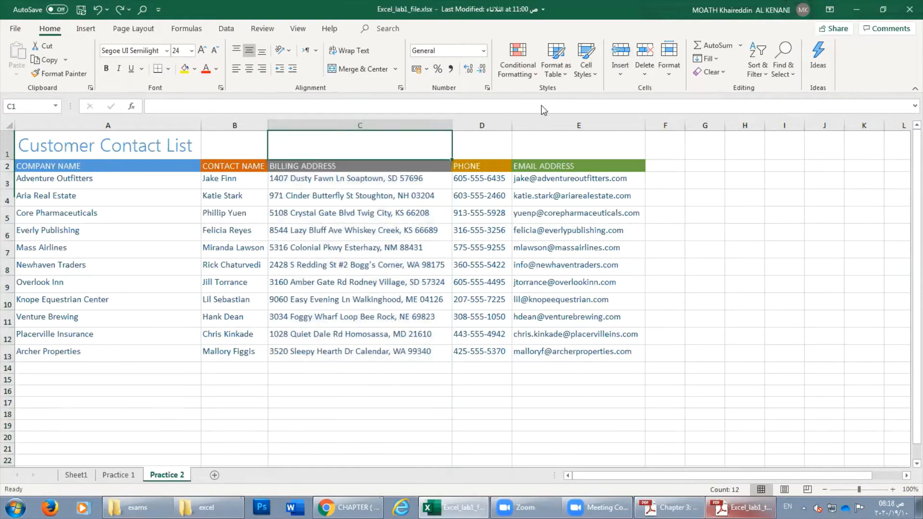
click(616, 74)
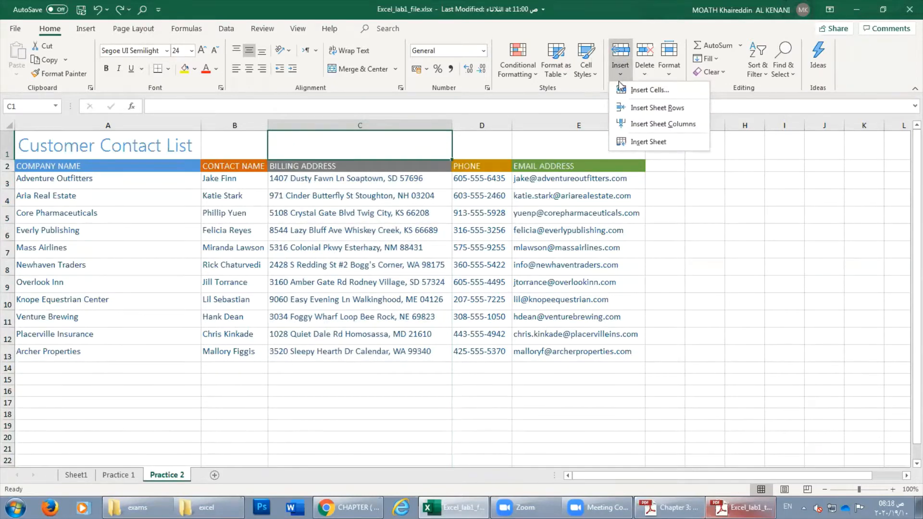
click(656, 125)
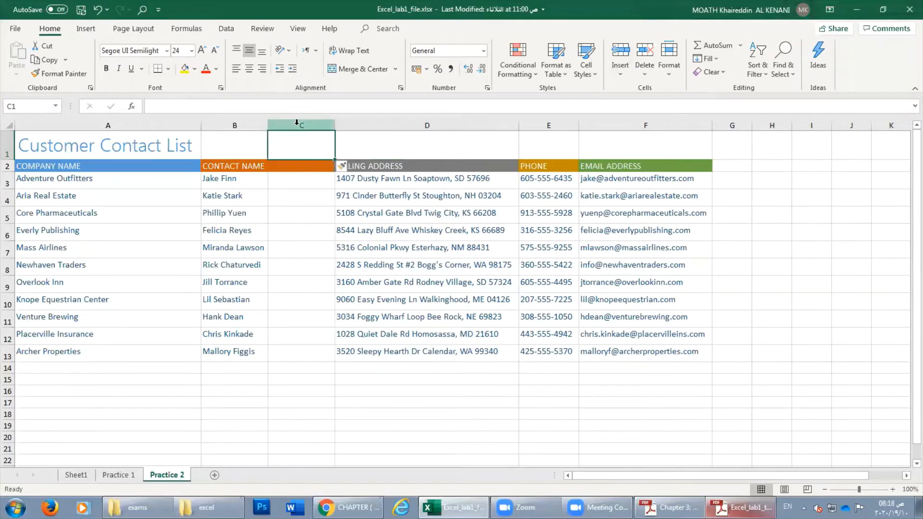
click(297, 122)
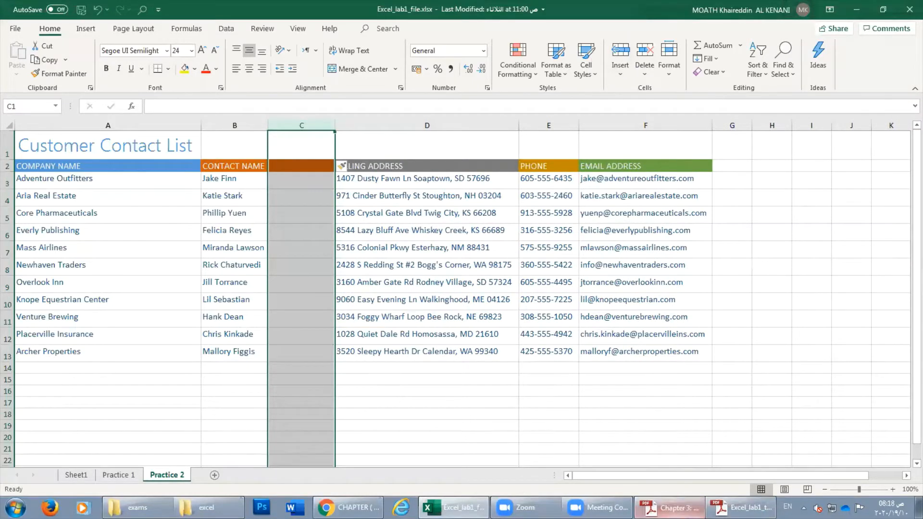
click(668, 508)
click(669, 507)
click(741, 508)
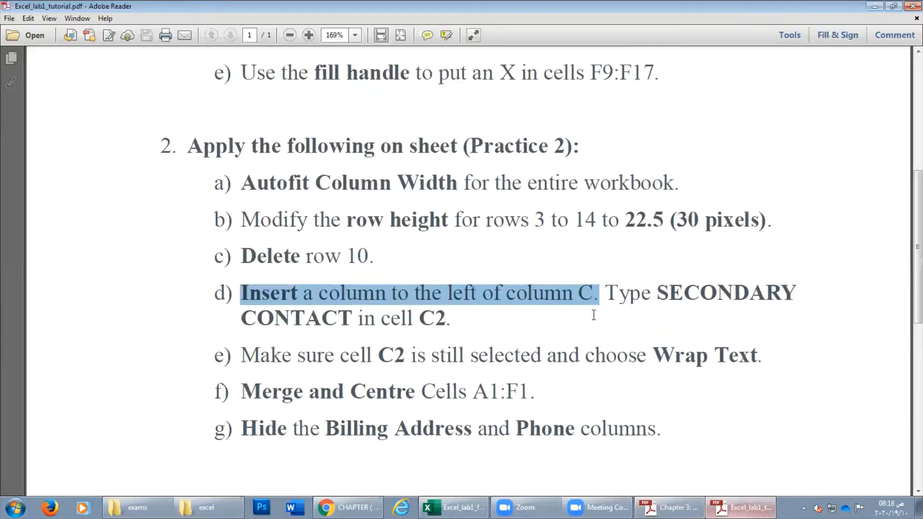
Mark the word 'Type' in tutorial step d, then return to the Excel sheet.
drag(609, 289, 662, 288)
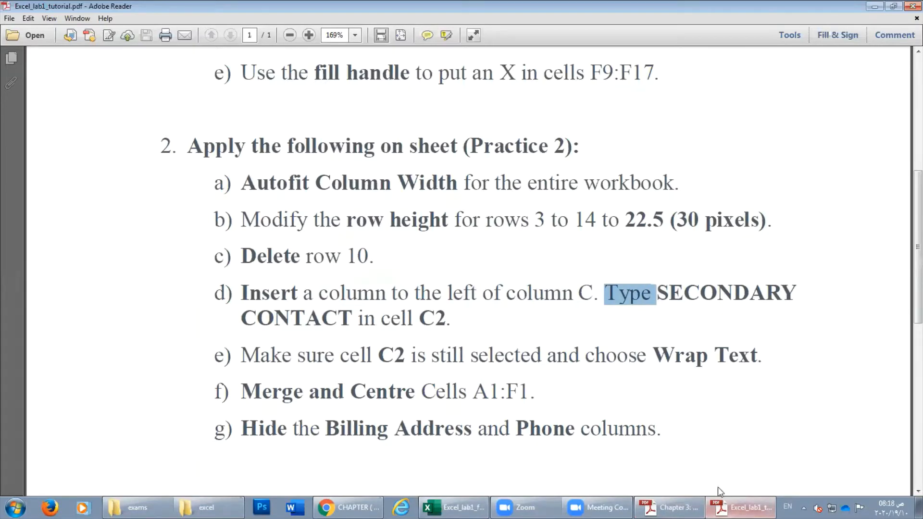
click(721, 508)
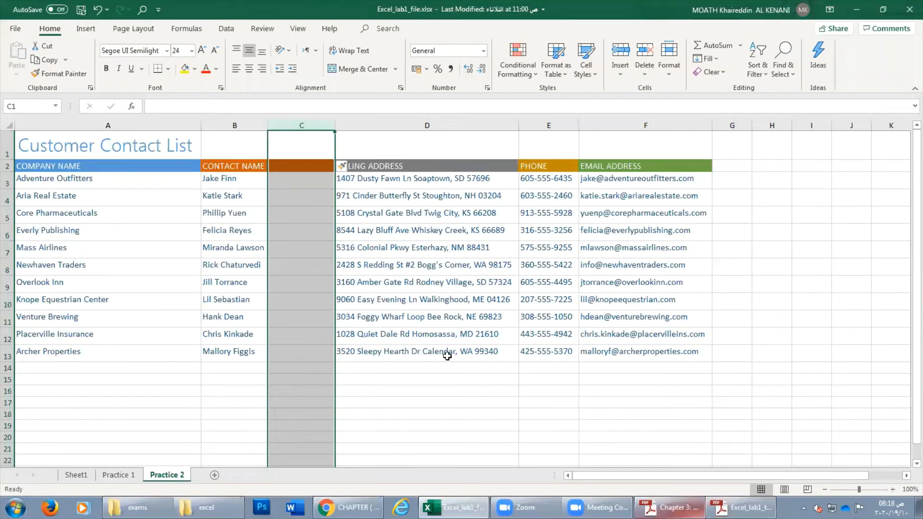
Type the header SECONDARY CONTACT into cell C2, fixing a typo along the way.
click(298, 167)
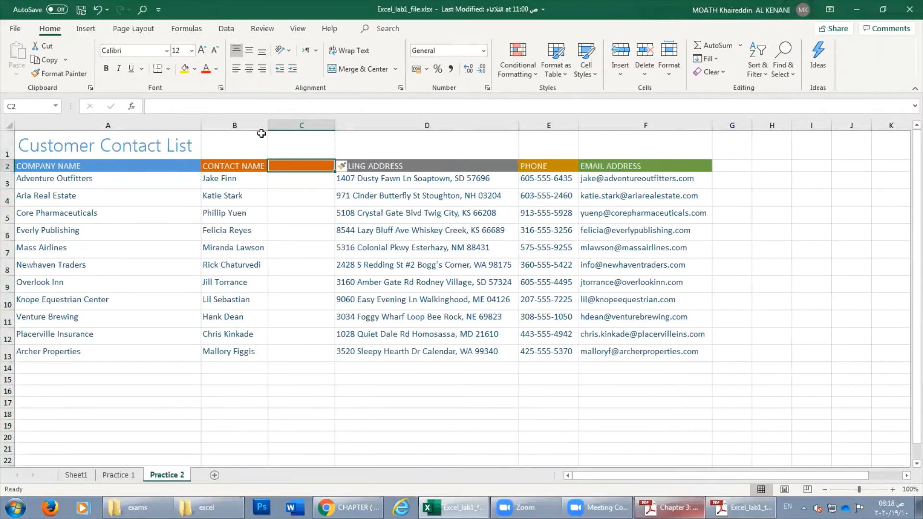
text(S)
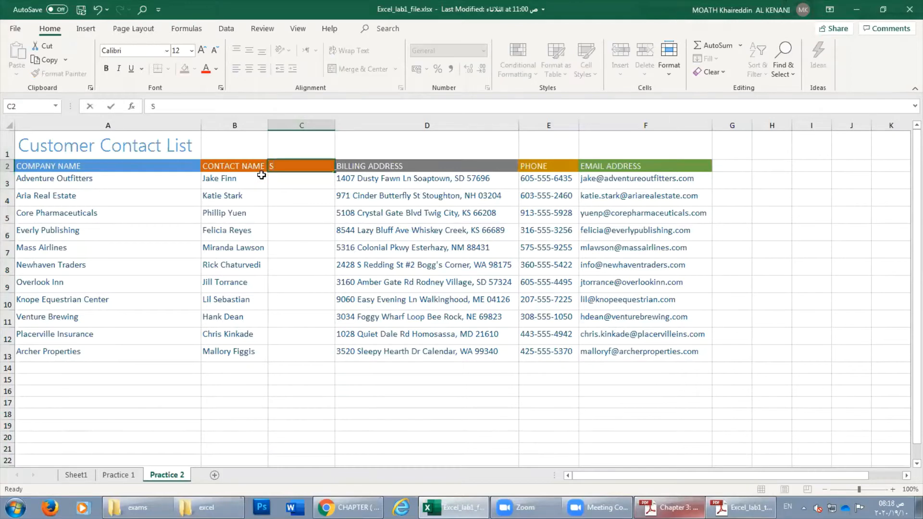
text(ECONDARY C)
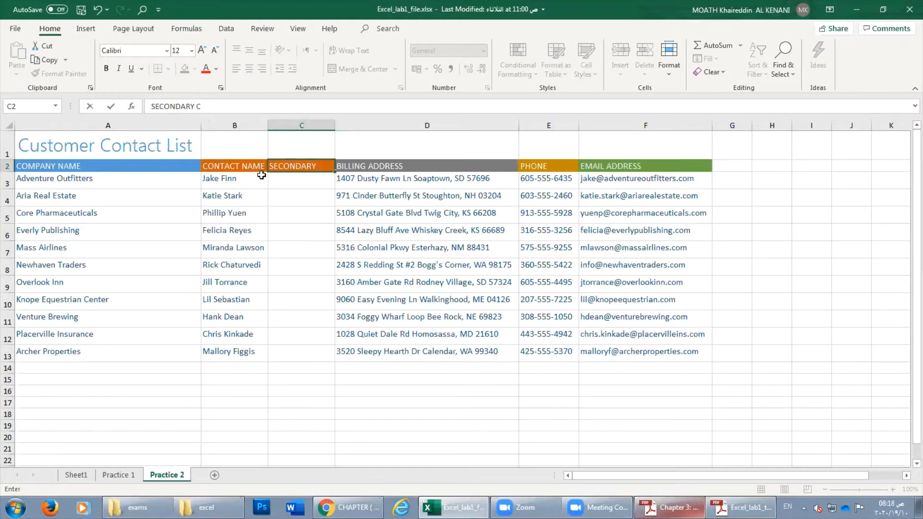
text(ONTACT)
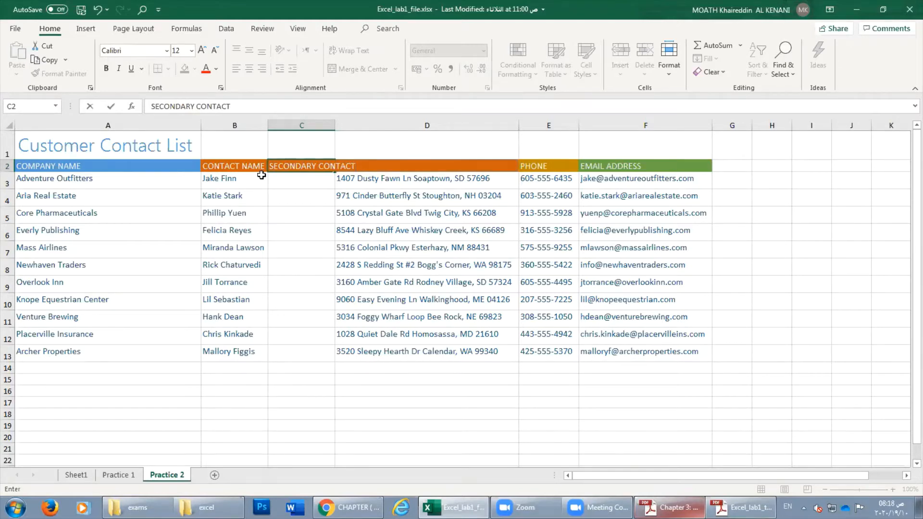
key(Return)
click(743, 507)
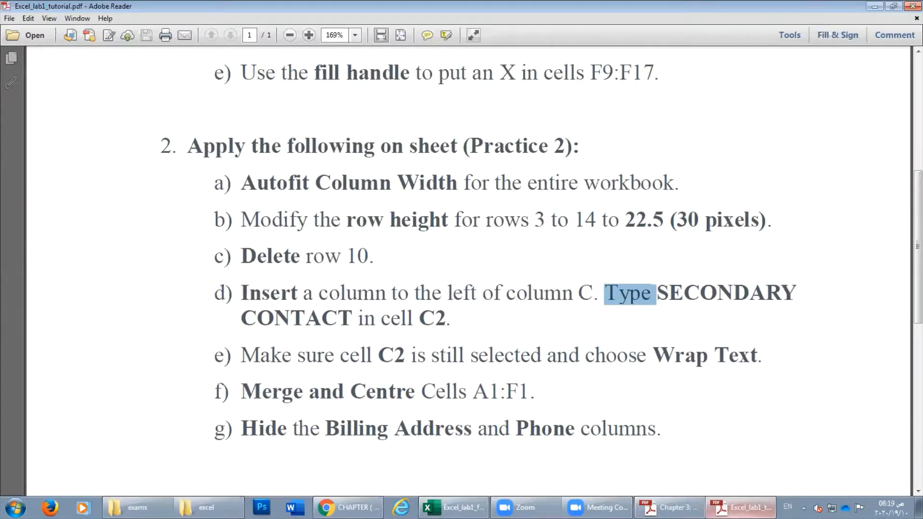
Clear the 'Type' mark in the tutorial and reselect header cell C2.
click(742, 507)
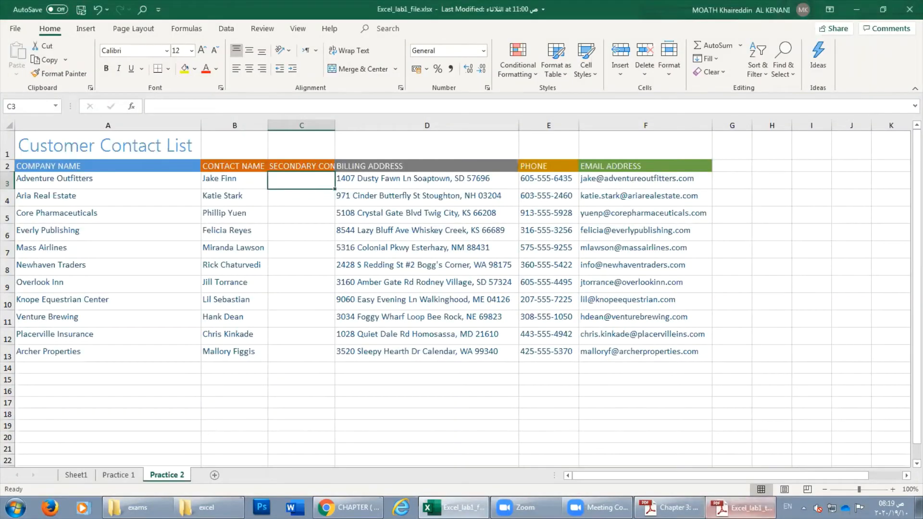
click(743, 507)
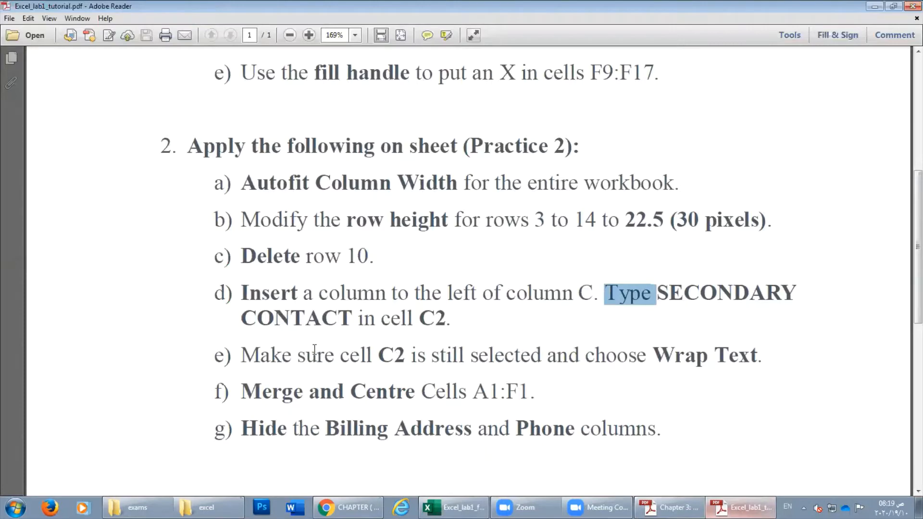
click(395, 356)
click(725, 507)
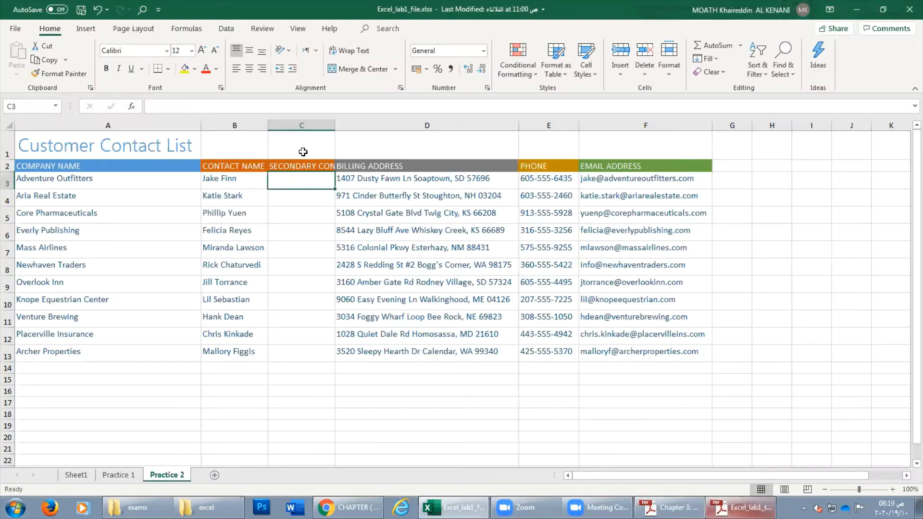
click(307, 166)
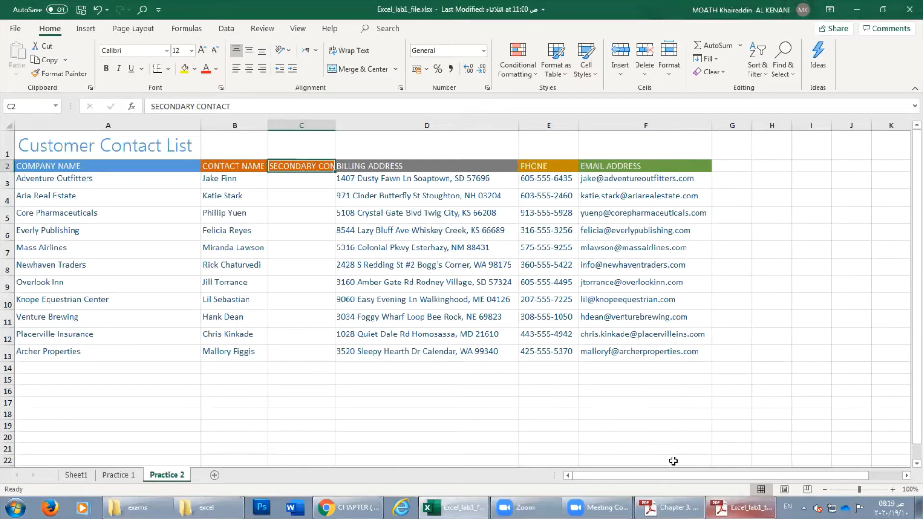
Mark step e and the words 'Wrap Text' for cell C2 in the tutorial.
click(741, 507)
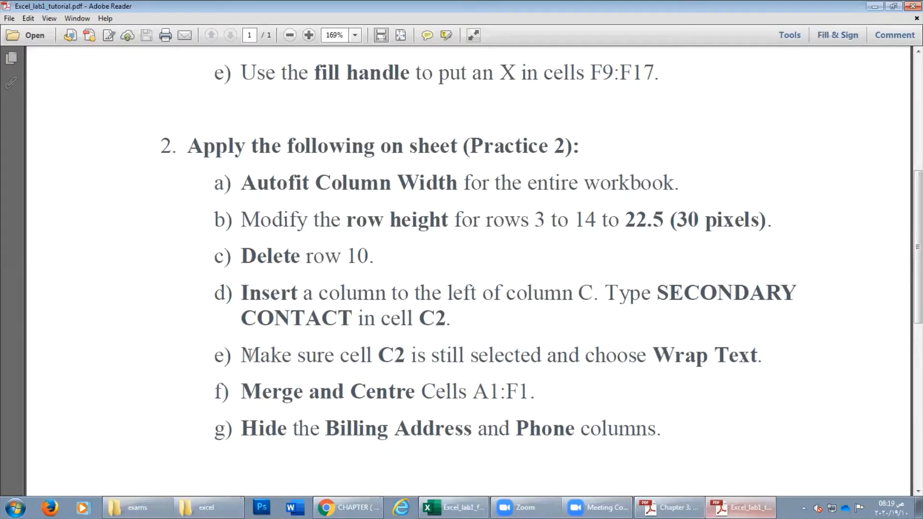
drag(250, 355, 762, 356)
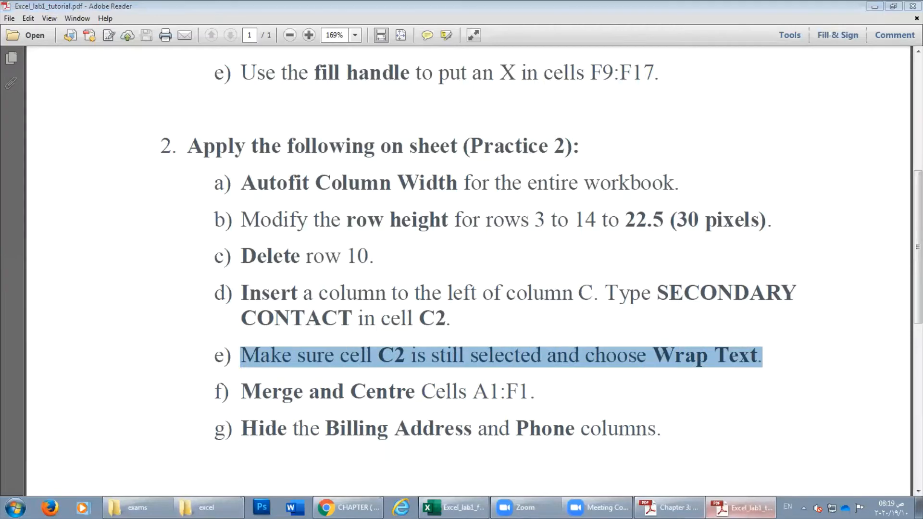
key(alt+Tab)
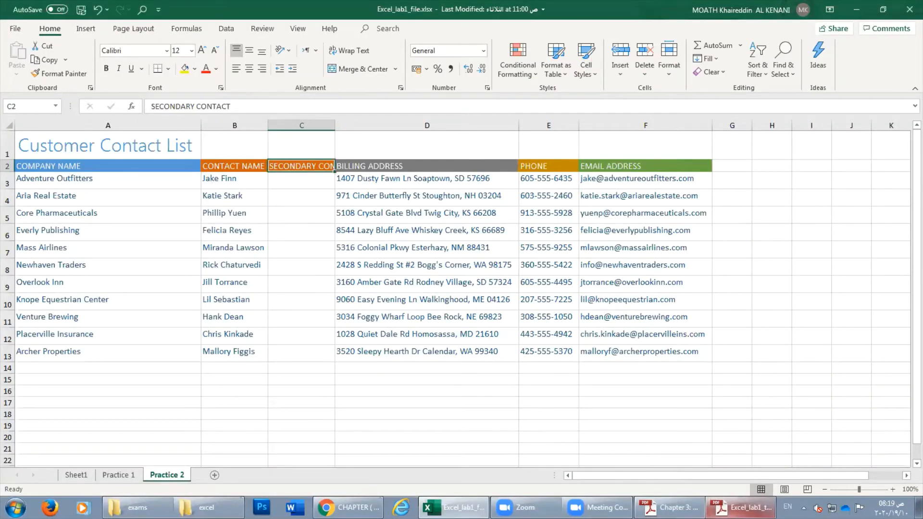
key(alt+Tab)
click(336, 356)
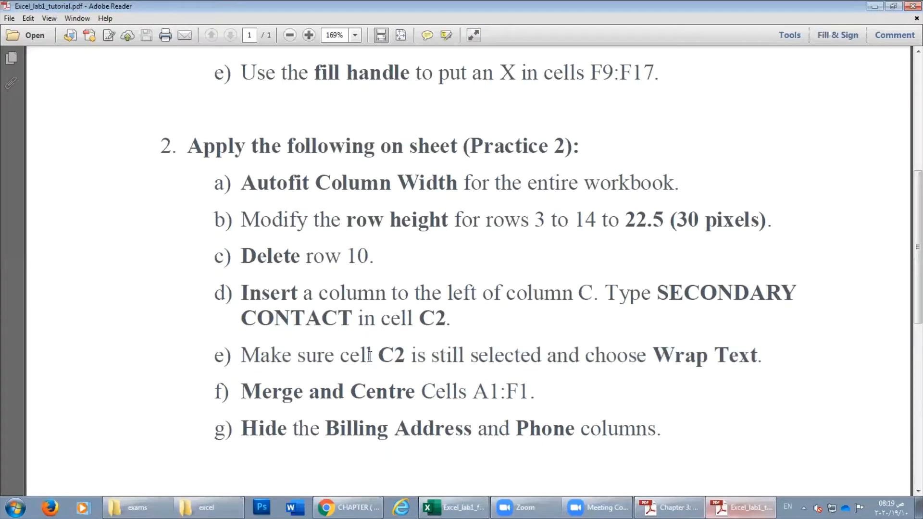
double_click(391, 355)
click(672, 356)
drag(652, 356, 762, 355)
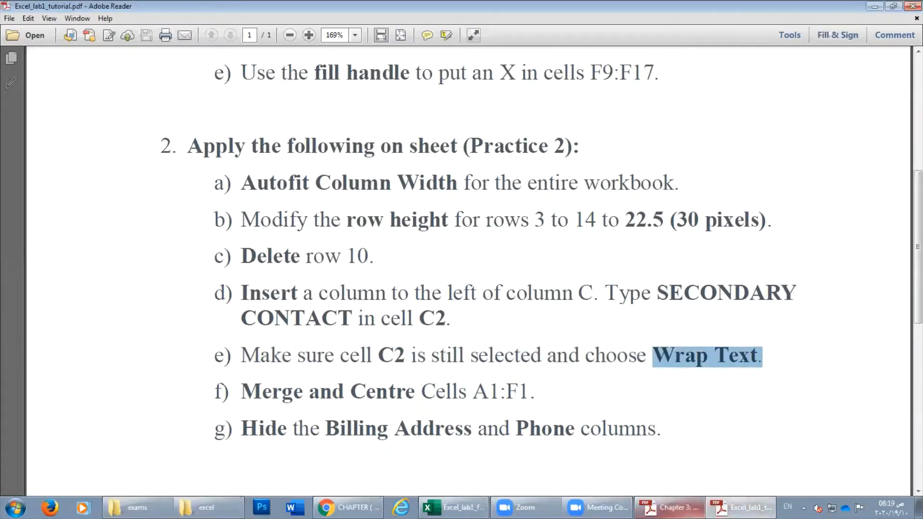
key(alt+Tab)
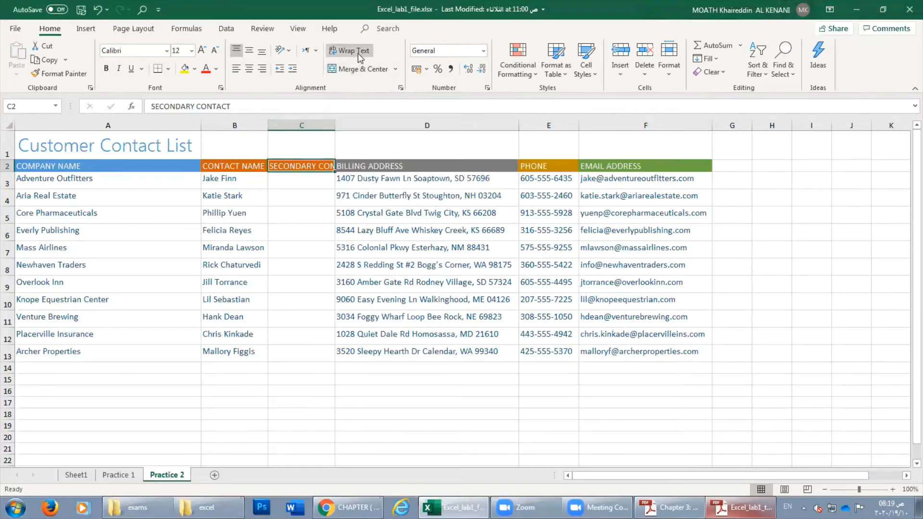
Apply Wrap Text to C2 so SECONDARY CONTACT spans two lines, toggling to compare.
click(358, 57)
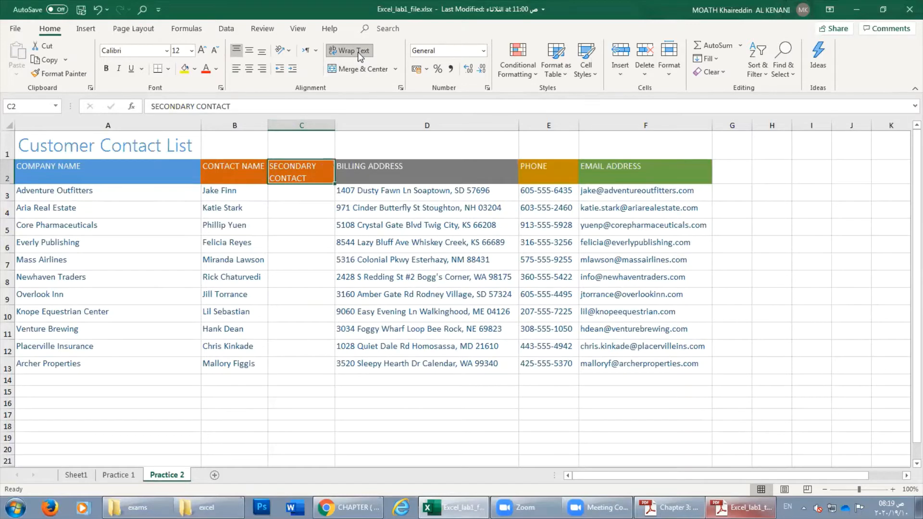
click(357, 52)
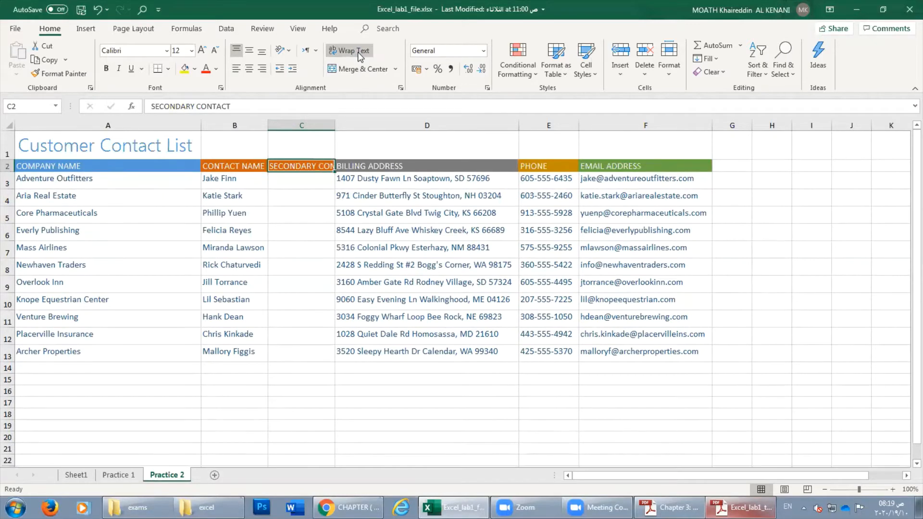
click(357, 52)
click(357, 52)
click(357, 52)
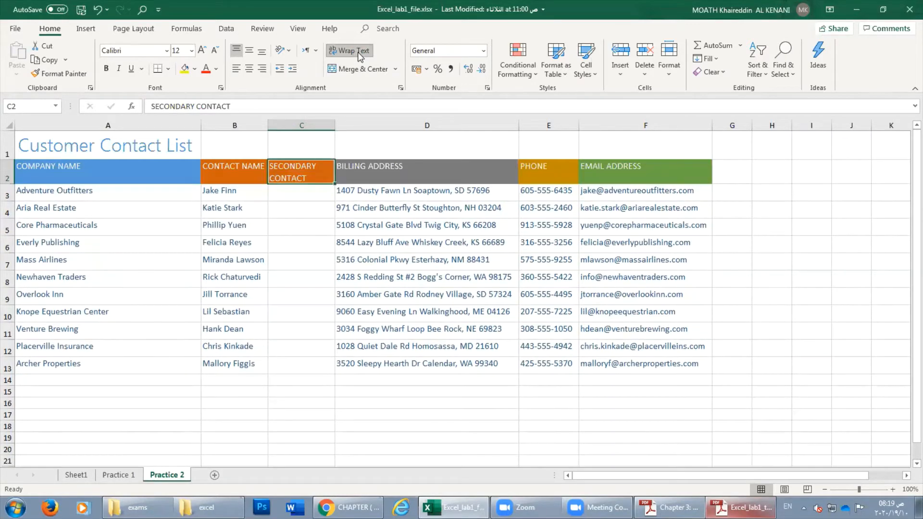
click(357, 52)
click(358, 52)
click(740, 508)
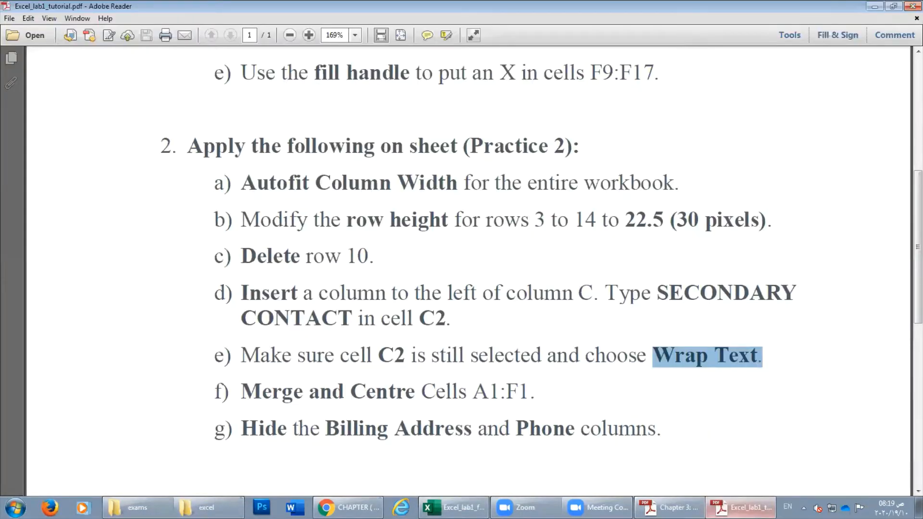
click(740, 507)
click(740, 507)
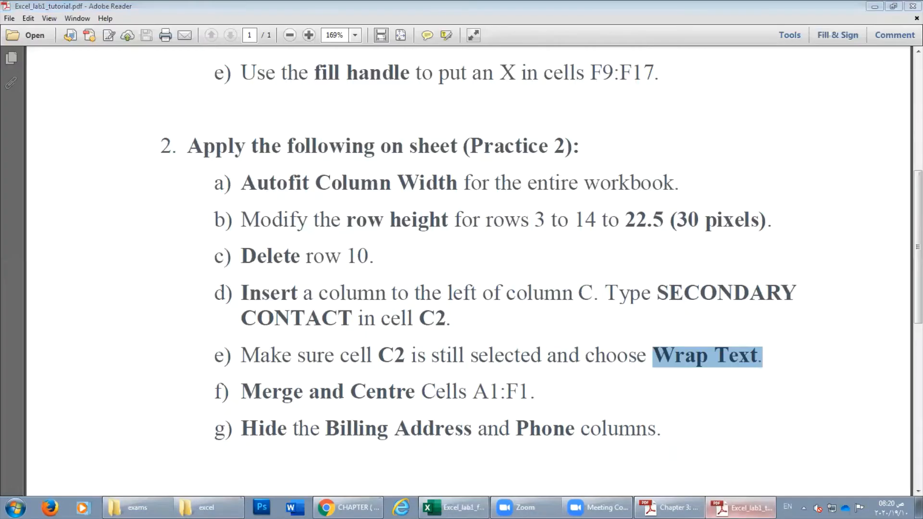
click(741, 507)
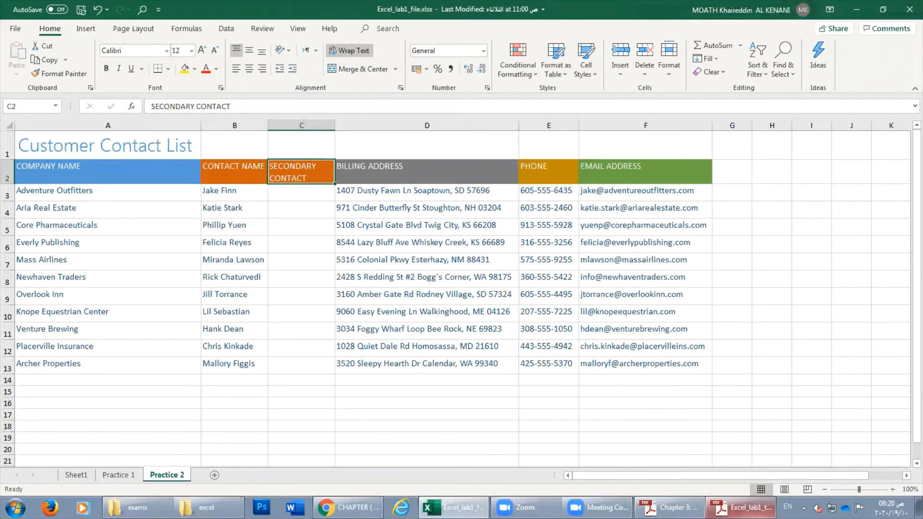
click(742, 507)
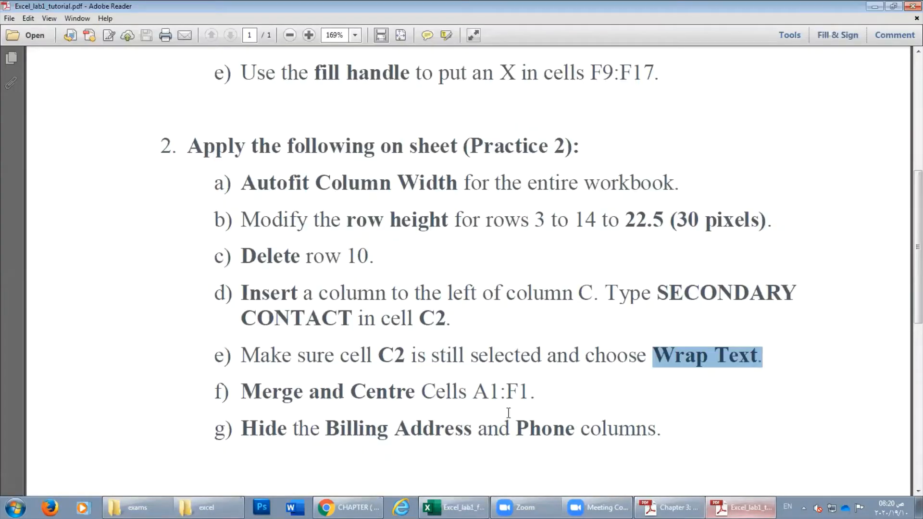
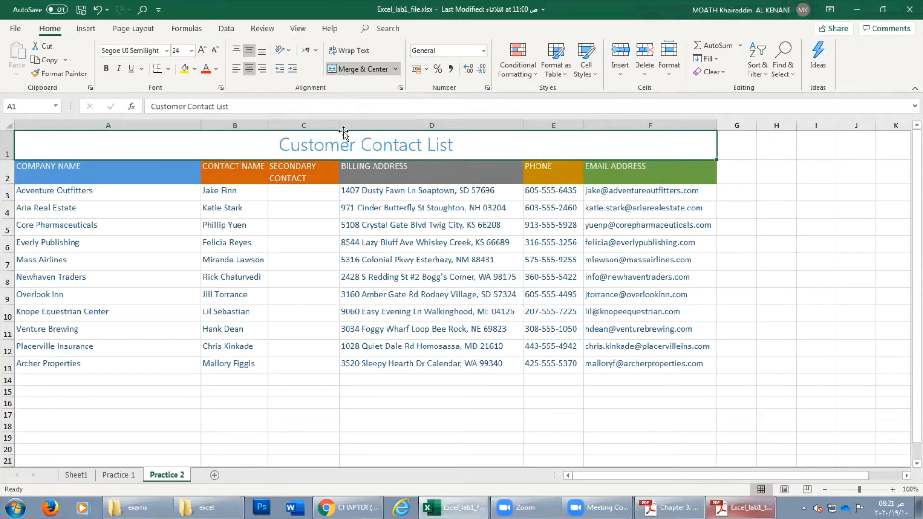
Try selecting column D and the table range, closing the column menu without changes.
click(409, 125)
right_click(410, 123)
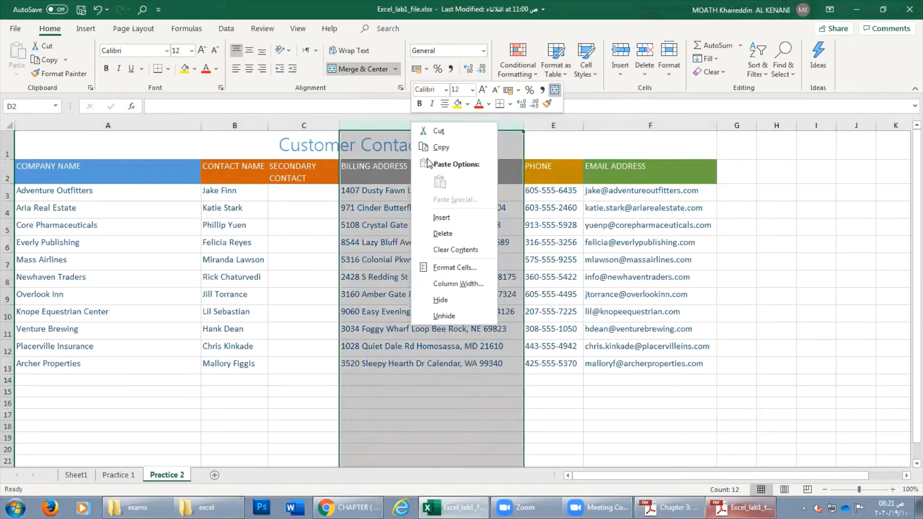
click(378, 125)
drag(381, 150, 431, 350)
click(426, 349)
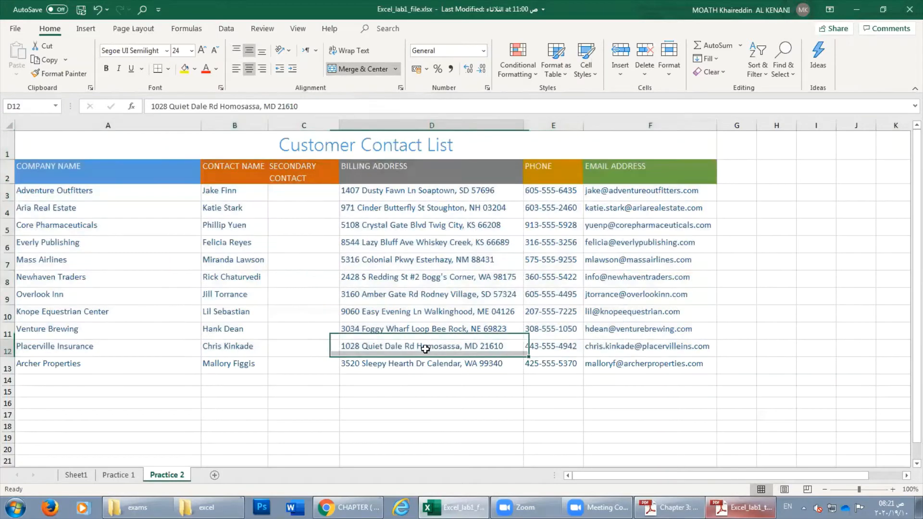
drag(410, 152, 435, 349)
click(415, 291)
drag(414, 195, 426, 342)
click(421, 278)
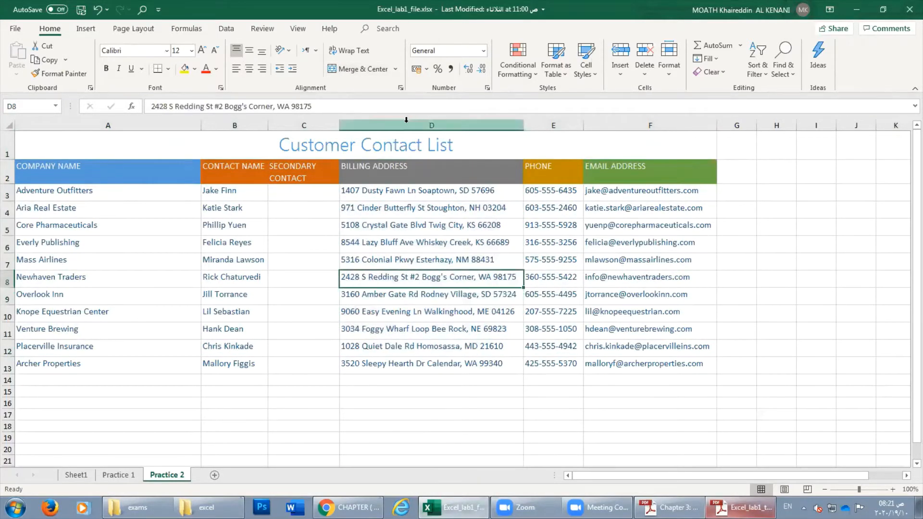
Hide column D, BILLING ADDRESS, from its header's context menu.
click(405, 122)
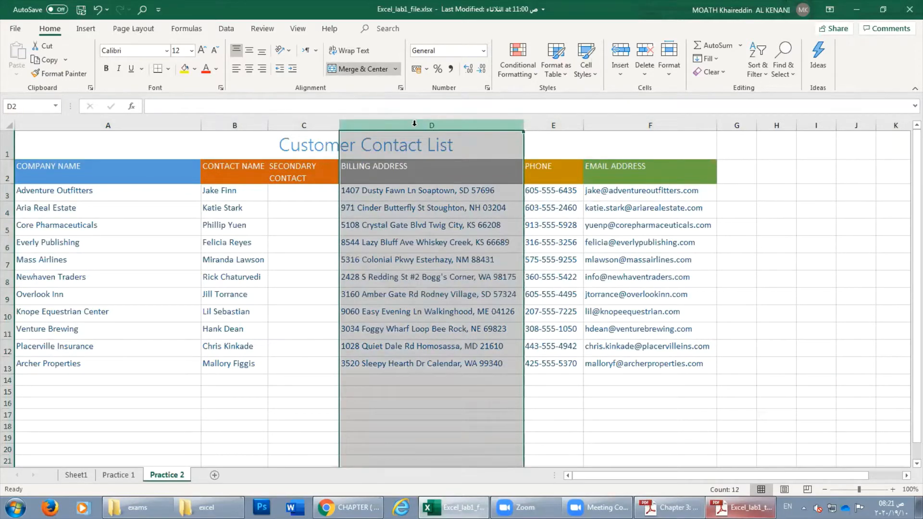
click(412, 139)
click(416, 124)
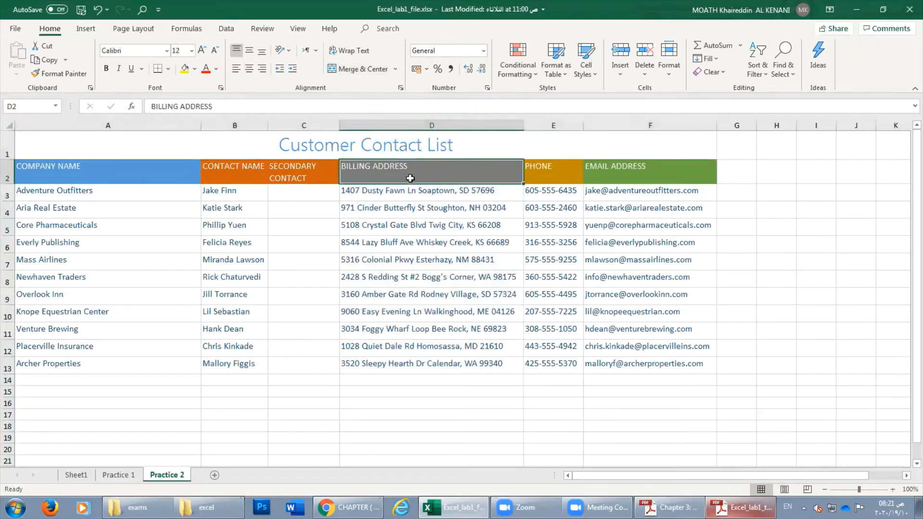
right_click(416, 126)
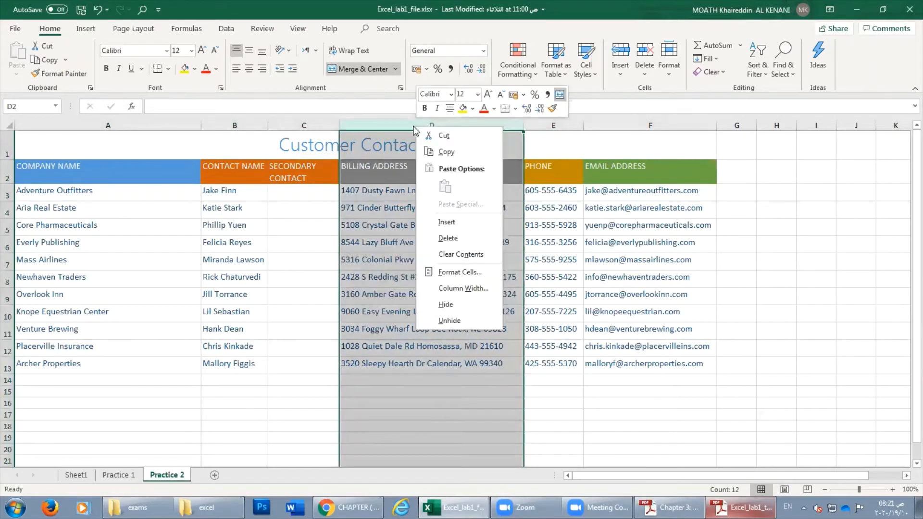
click(449, 304)
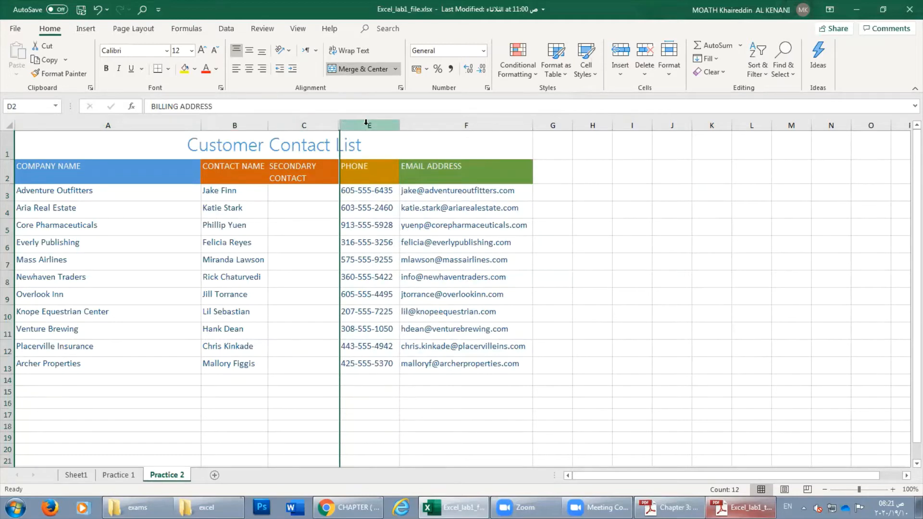
Select cell F6, then switch to the Adobe Reader tutorial showing the Practice 2 tasks.
click(413, 238)
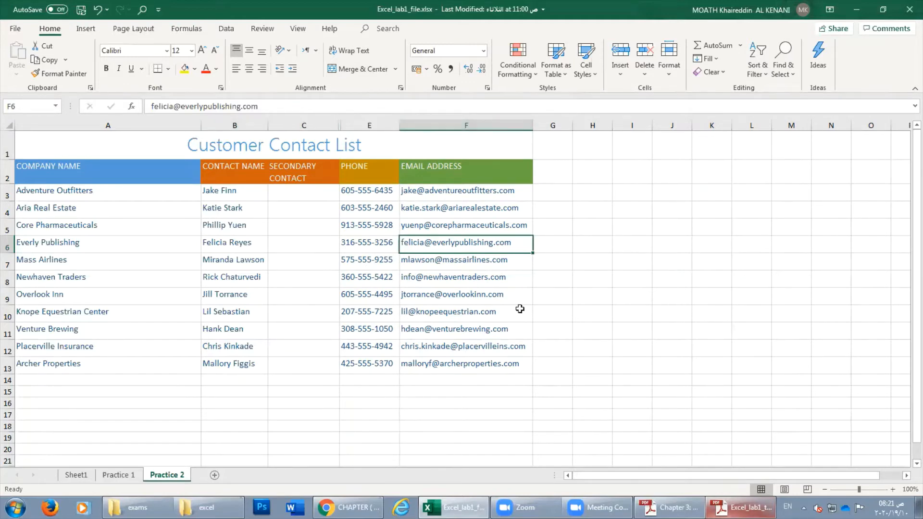
click(740, 508)
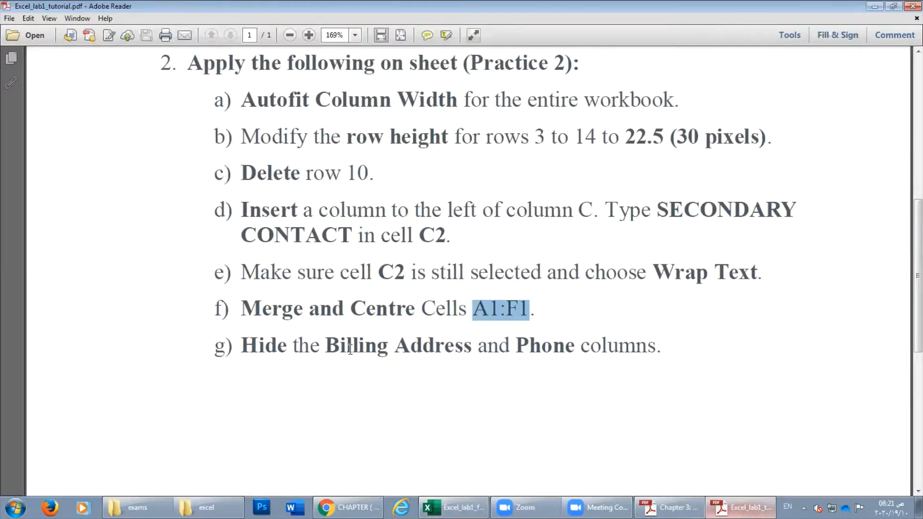
Skim the Practice 2 instructions, then close Adobe Reader to return to the Excel sheet.
scroll(701, 381, down, 6)
scroll(701, 381, up, 12)
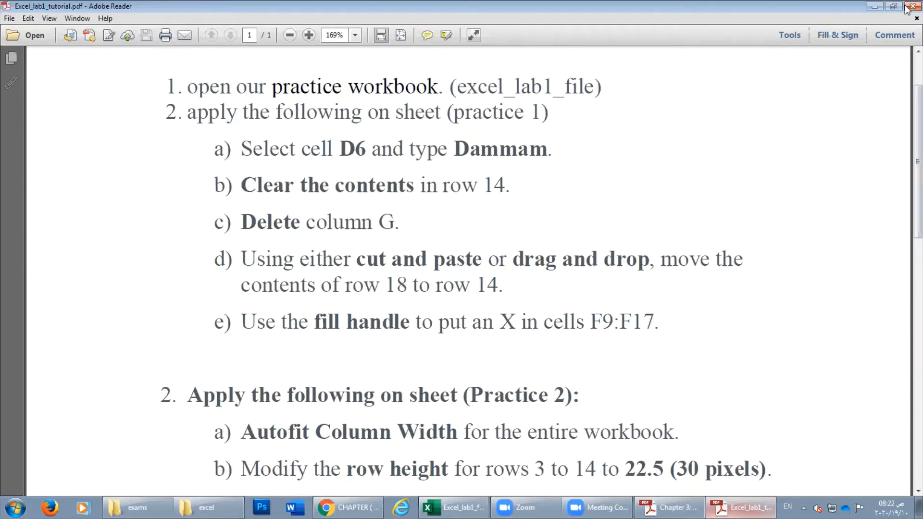
click(907, 8)
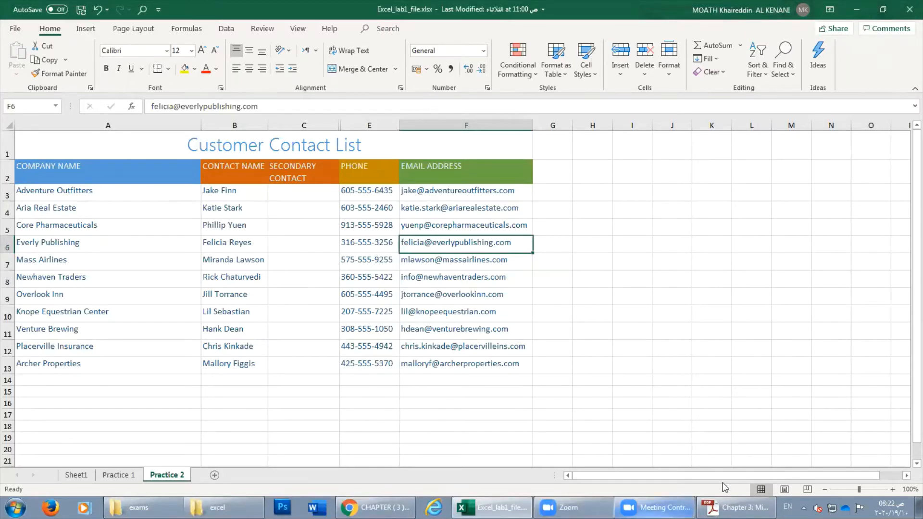
Hide row 9, Overlook Inn, so Newhaven Traders is followed by Knope Equestrian Center.
click(340, 197)
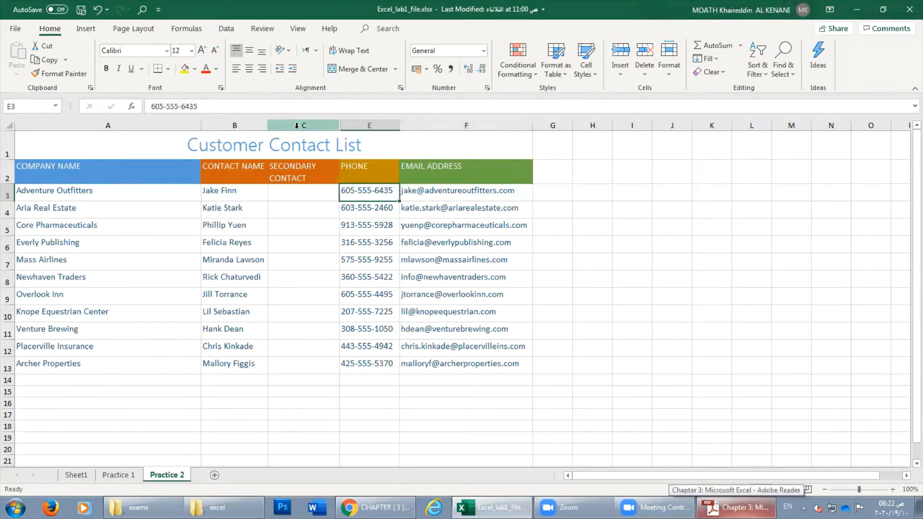
right_click(8, 233)
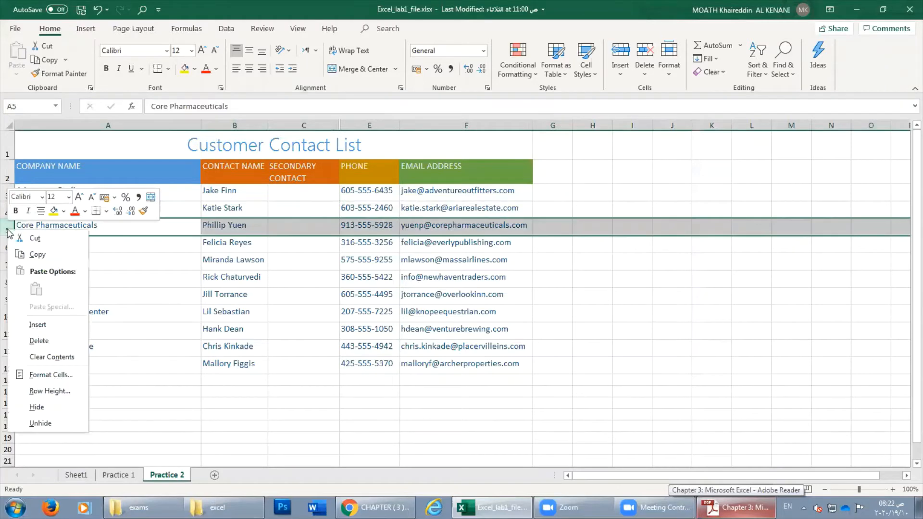
key(Escape)
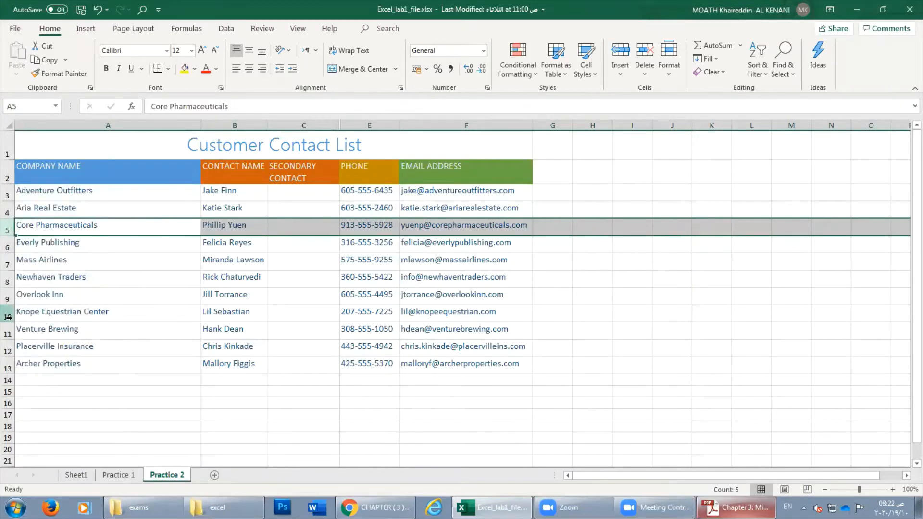
right_click(8, 296)
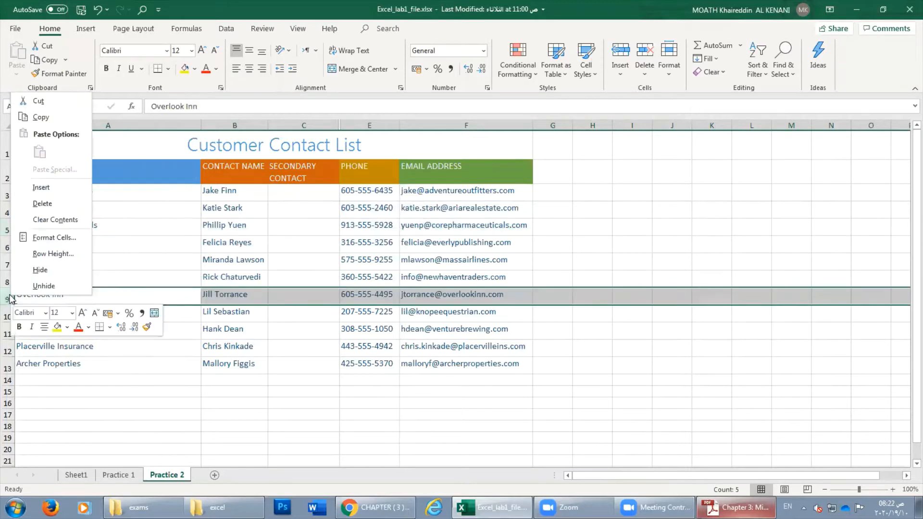
click(38, 273)
click(68, 334)
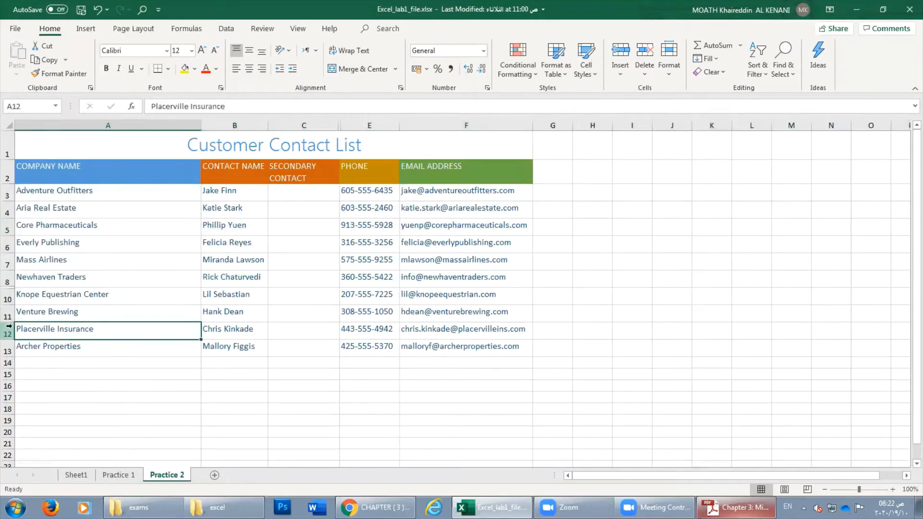
Select columns C to E and unhide BILLING ADDRESS between SECONDARY CONTACT and PHONE.
click(305, 126)
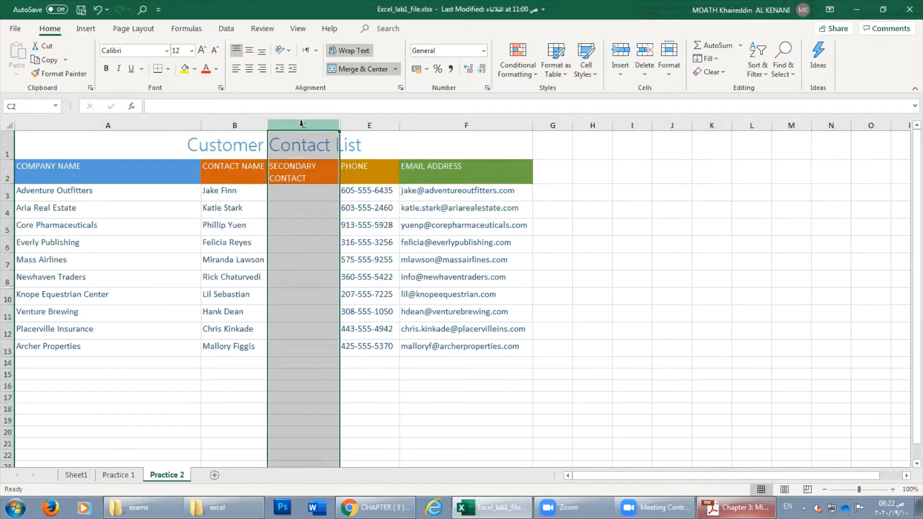
drag(302, 125, 342, 125)
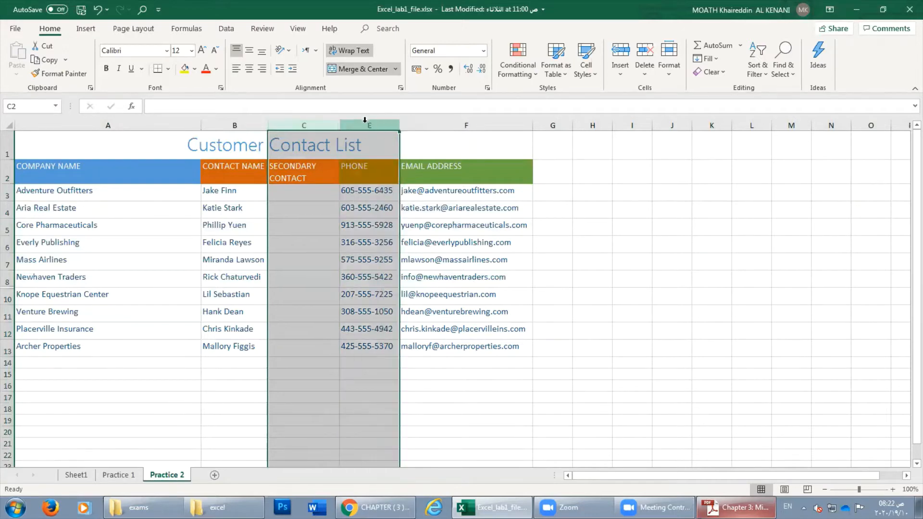
right_click(362, 127)
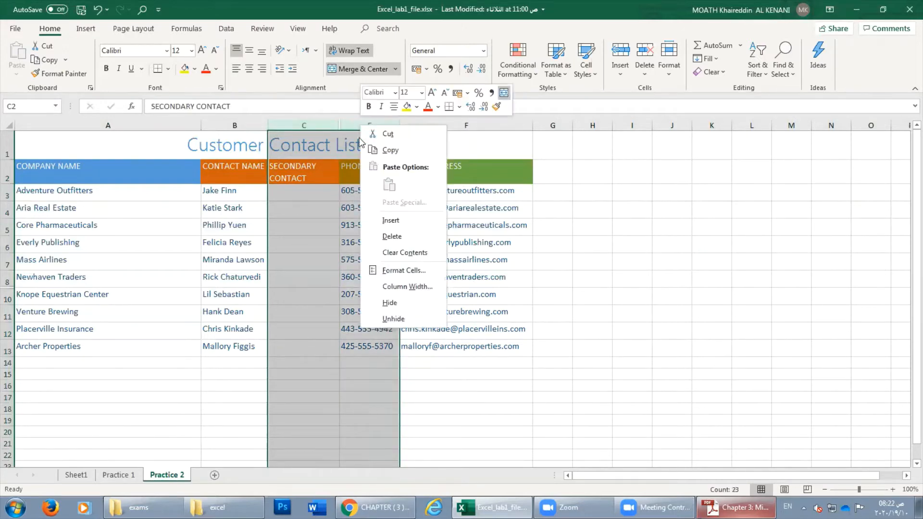
click(392, 320)
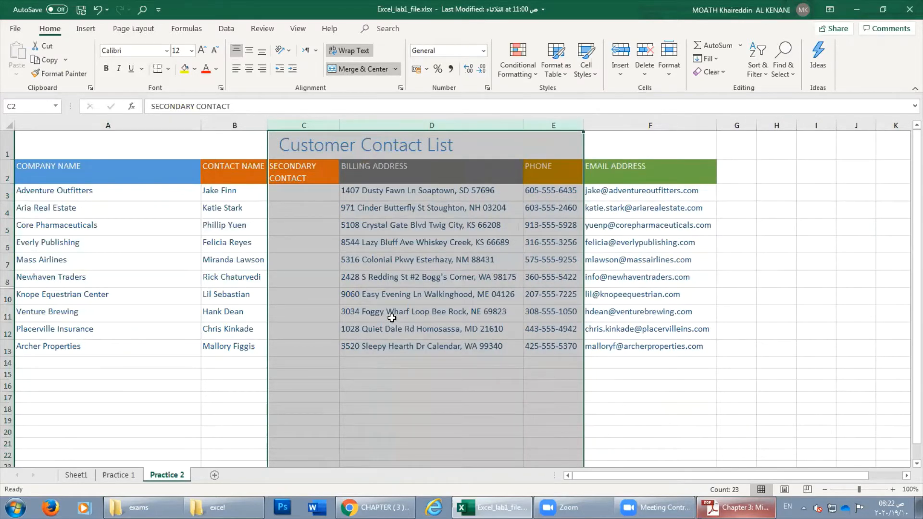
click(25, 238)
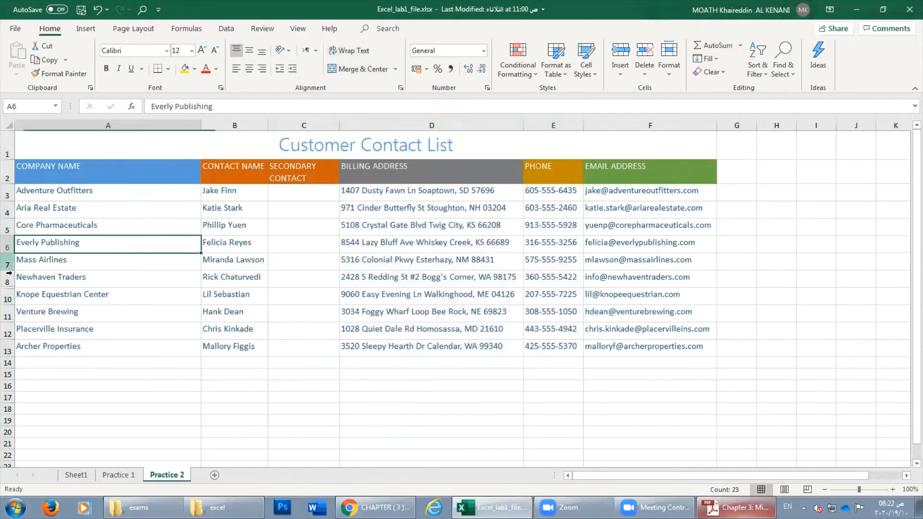
drag(9, 278, 8, 296)
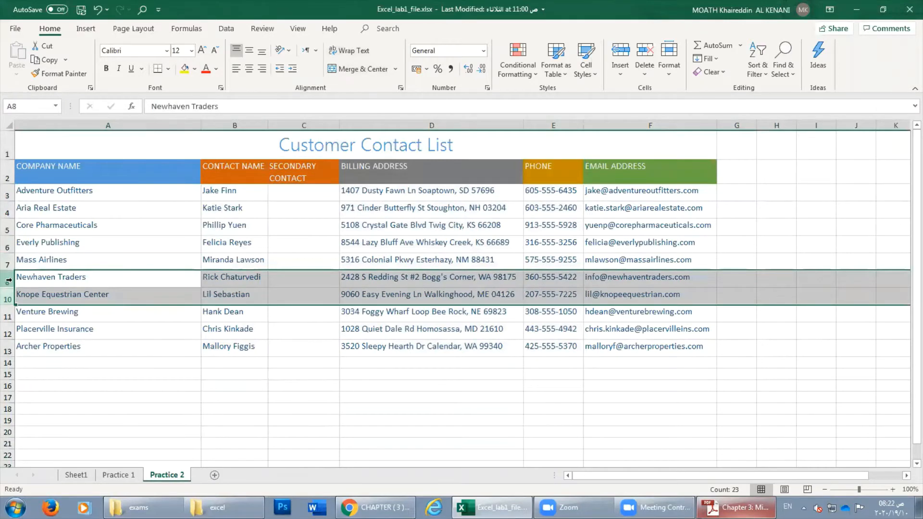
right_click(7, 288)
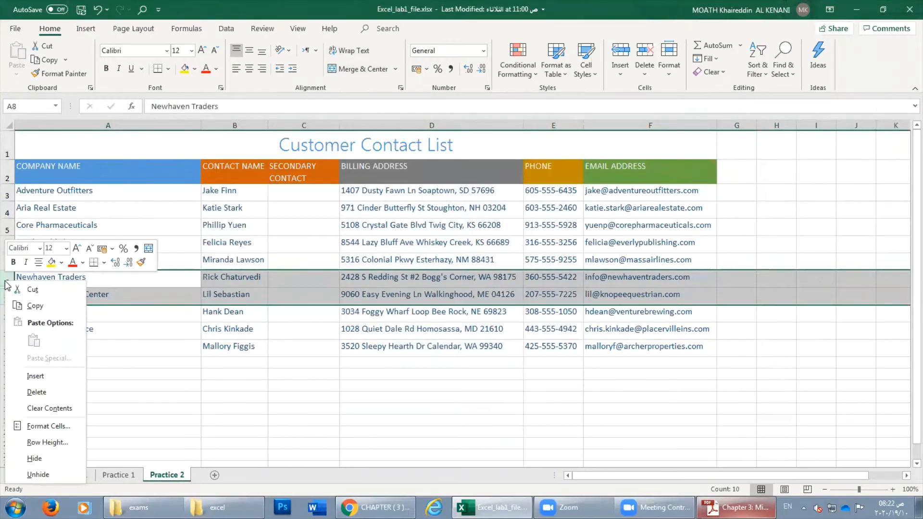
click(171, 331)
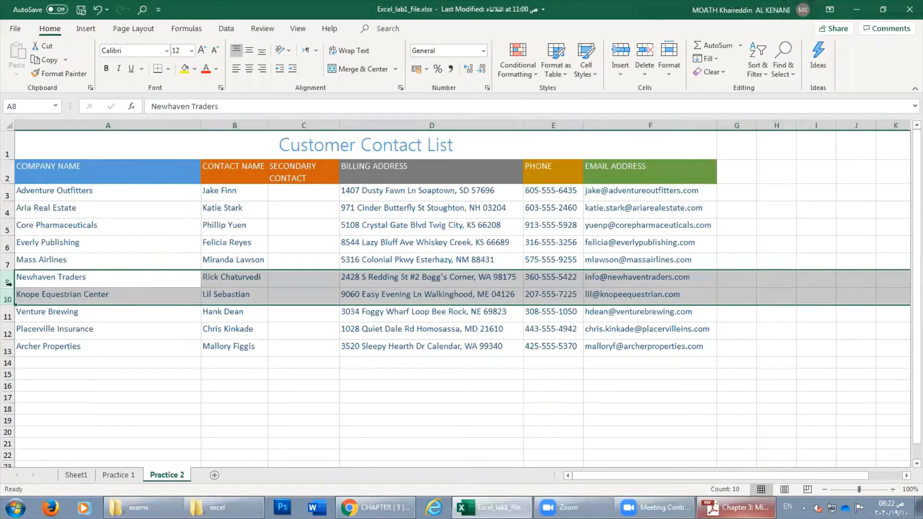
click(673, 75)
mouse_move(726, 208)
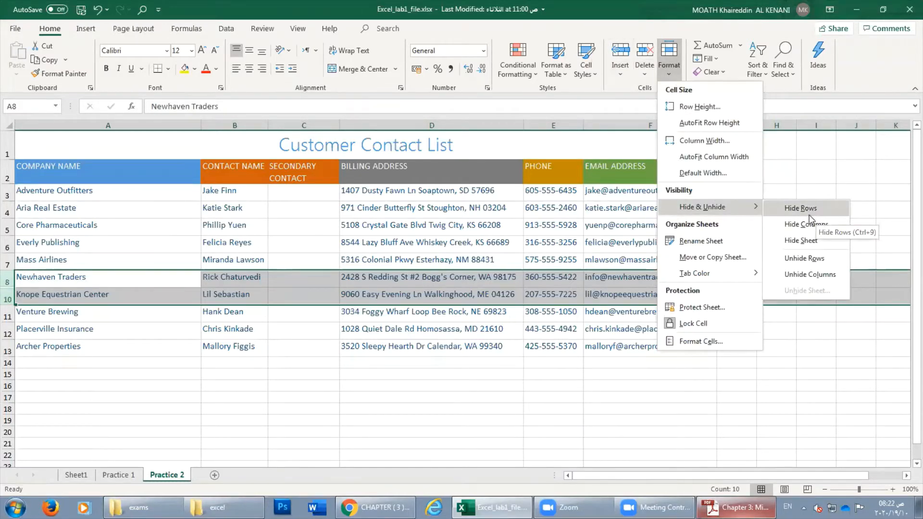
click(812, 260)
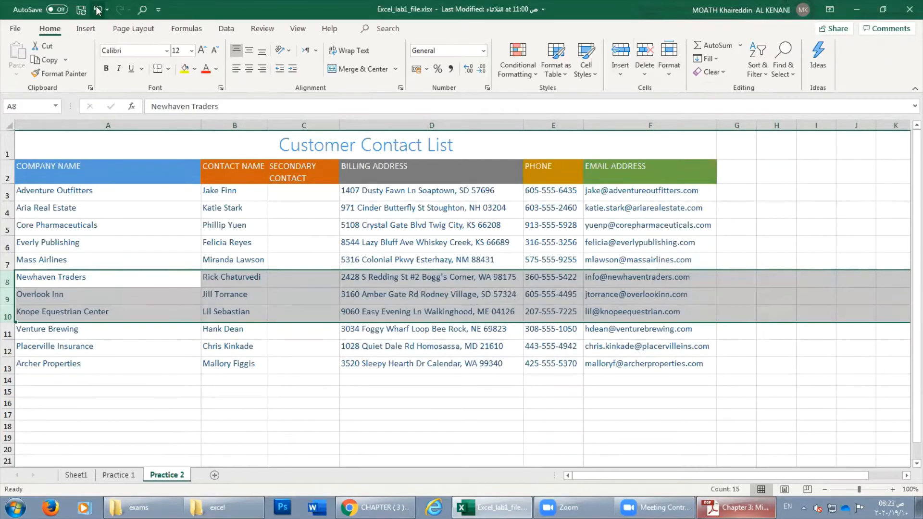
click(98, 9)
click(98, 247)
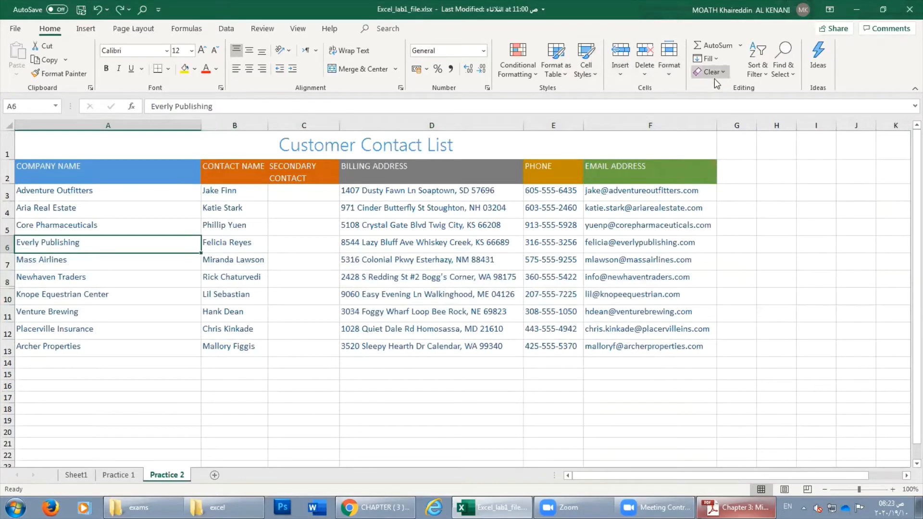
Try Unhide Rows from Home > Format with only the current cell selected.
click(668, 72)
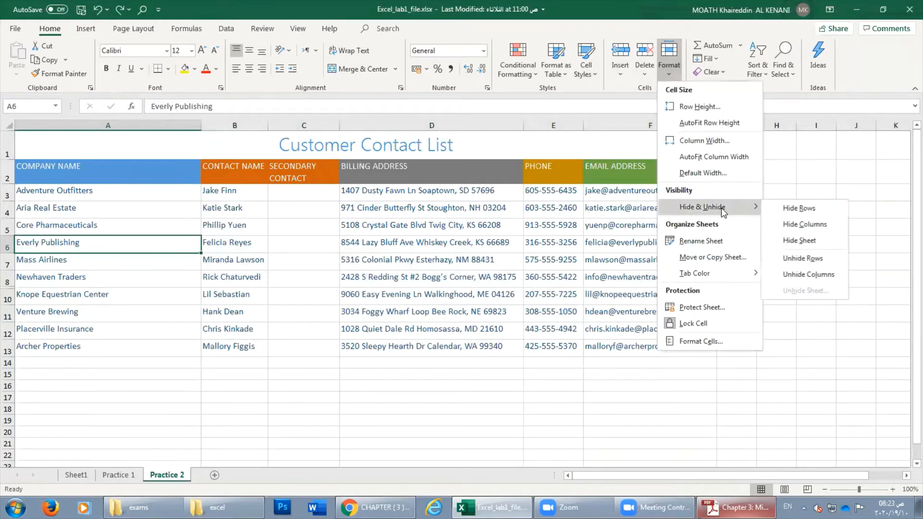
click(821, 257)
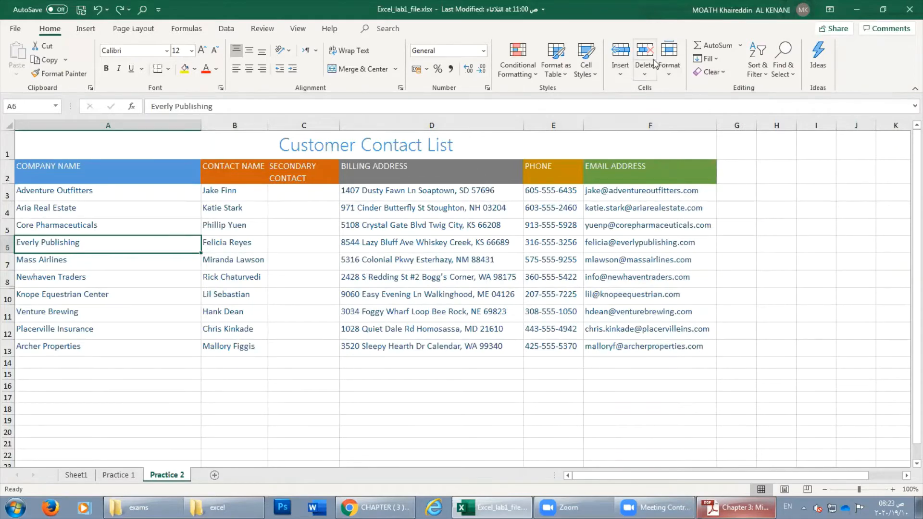
click(668, 73)
mouse_move(724, 206)
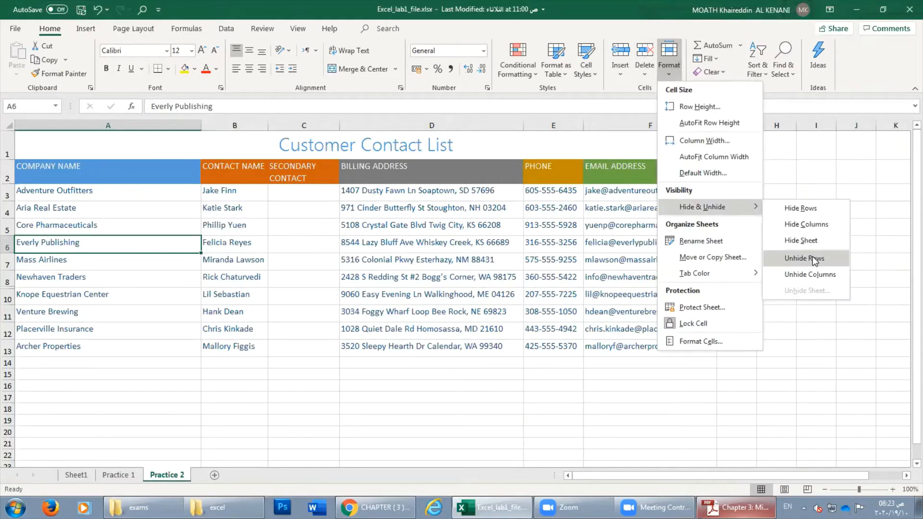
click(818, 257)
Select rows 8–10 and unhide row 9 via Format > Hide & Unhide > Unhide Rows.
drag(9, 282, 9, 298)
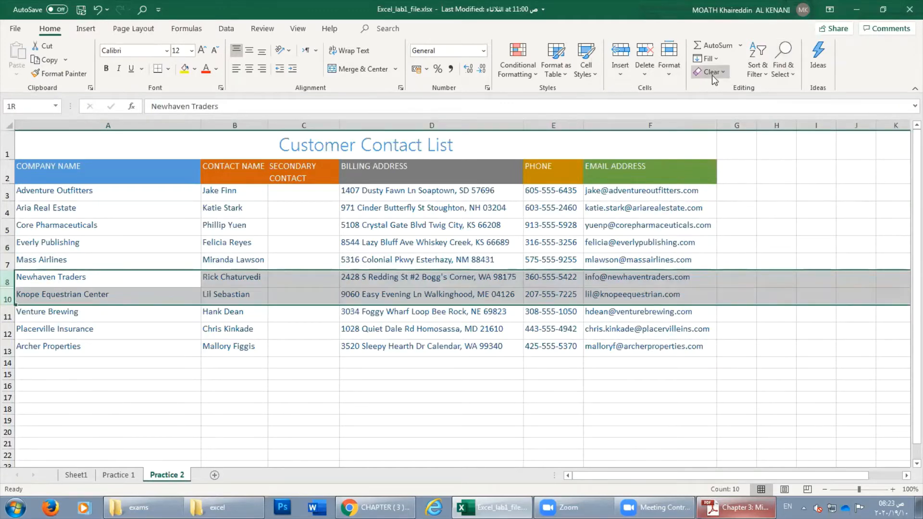
click(668, 65)
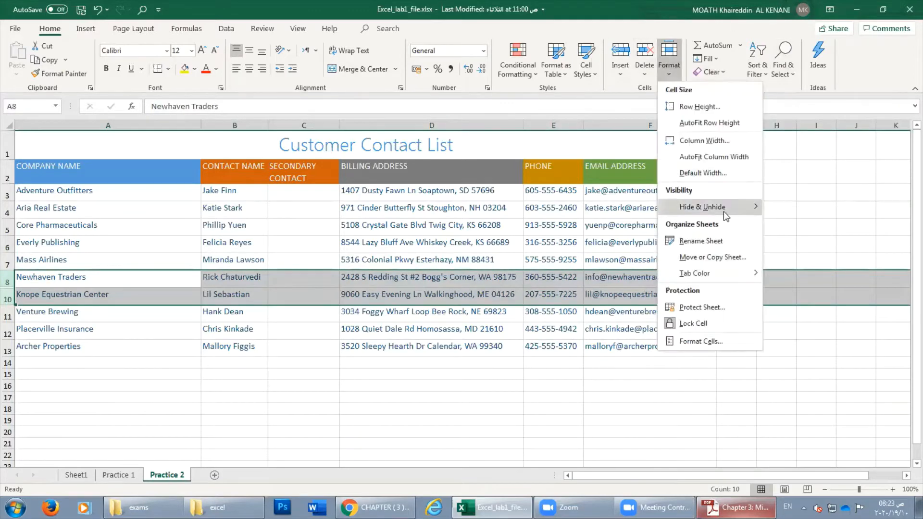
key(Escape)
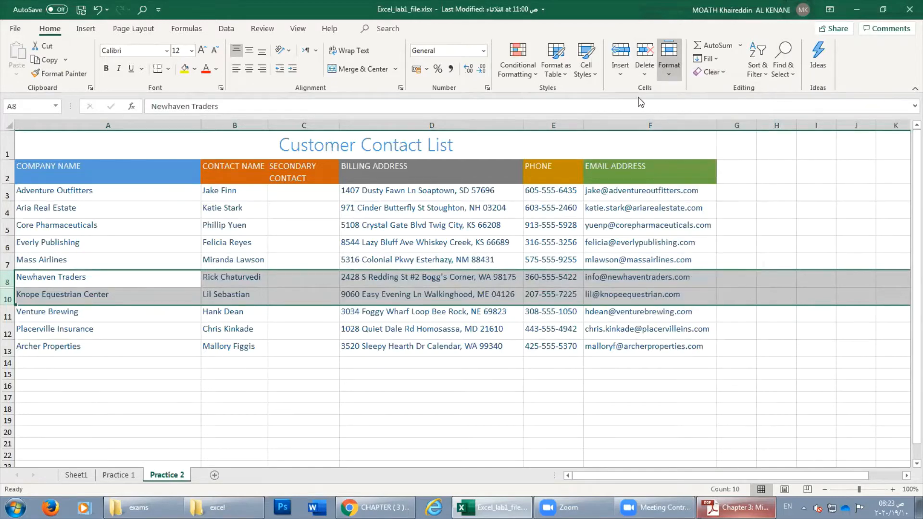
click(664, 73)
mouse_move(745, 211)
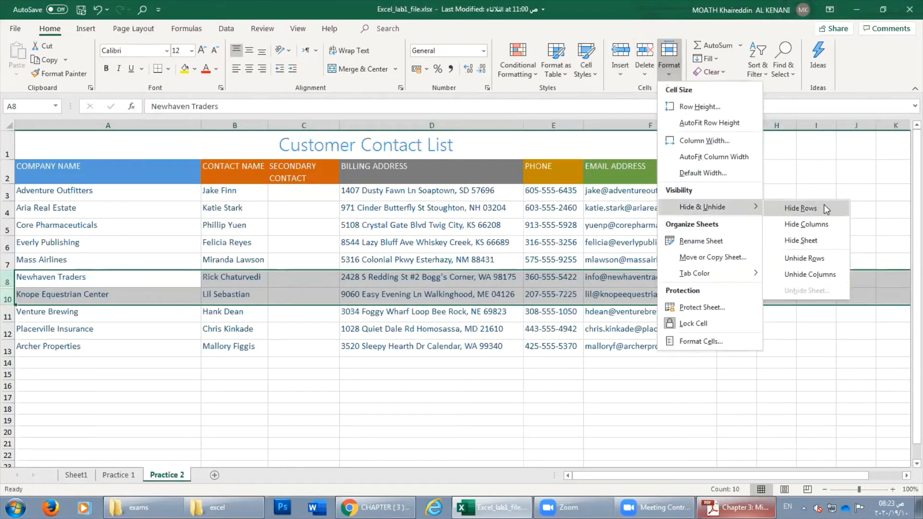
click(819, 262)
click(233, 330)
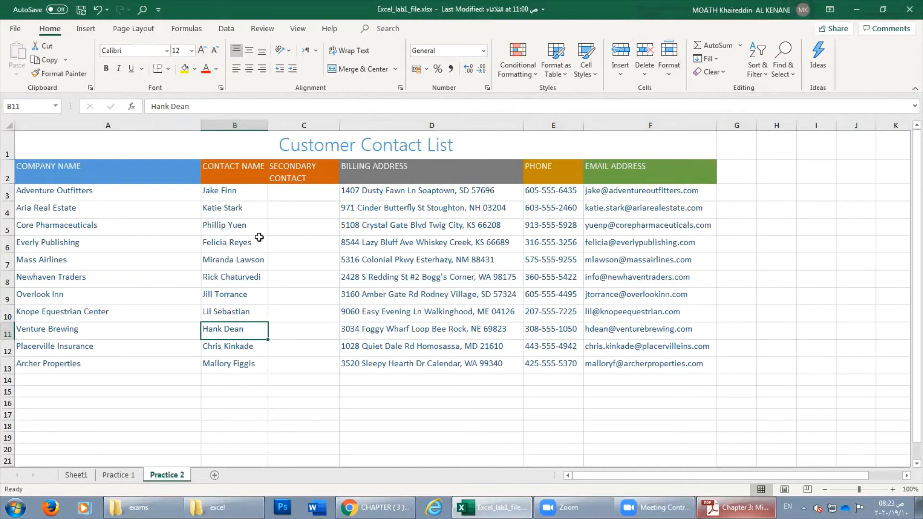
click(235, 226)
click(243, 213)
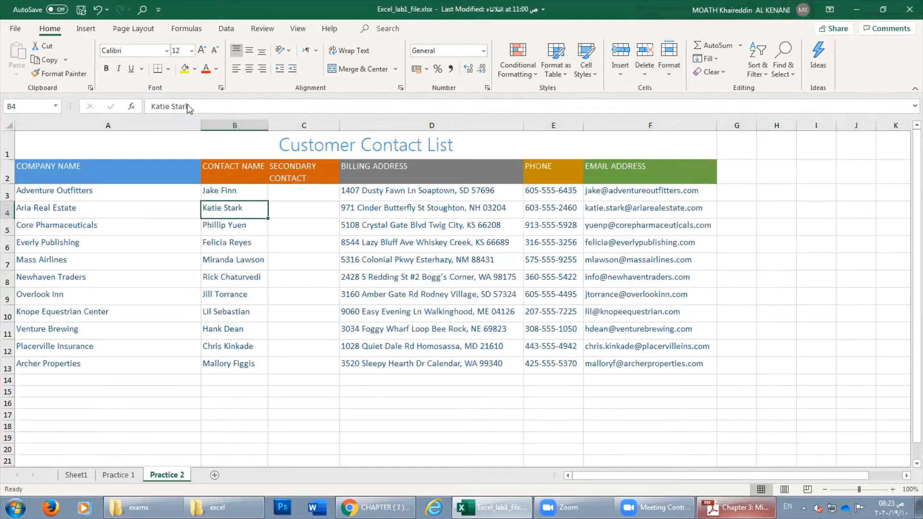
click(201, 49)
click(202, 49)
click(202, 49)
click(201, 49)
click(215, 50)
click(215, 50)
click(184, 69)
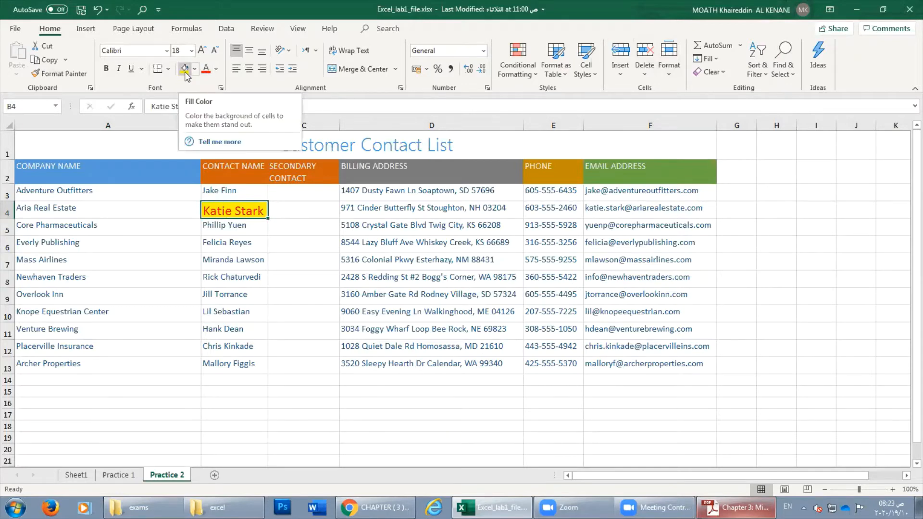
Click through the contact name cells B3 to B8, ending on Adventure Outfitters in A3.
click(230, 246)
click(205, 189)
click(206, 209)
key(Down)
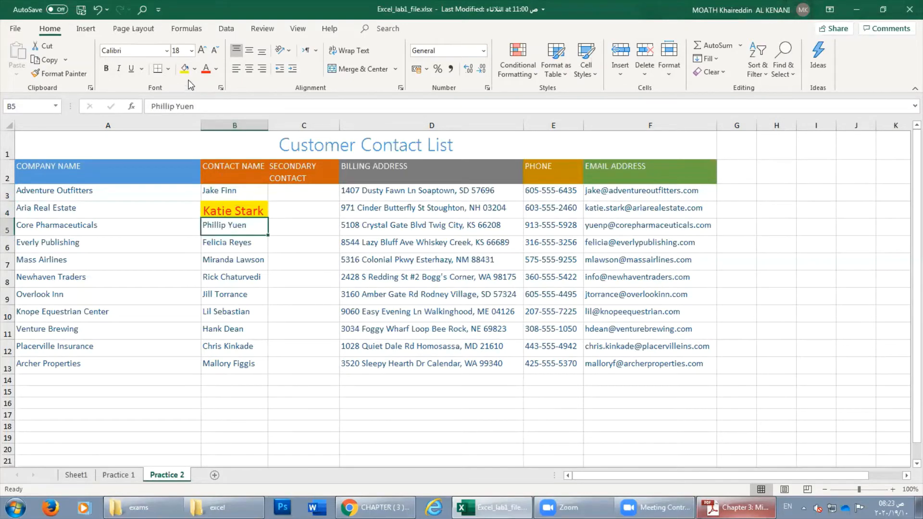
click(183, 199)
click(217, 275)
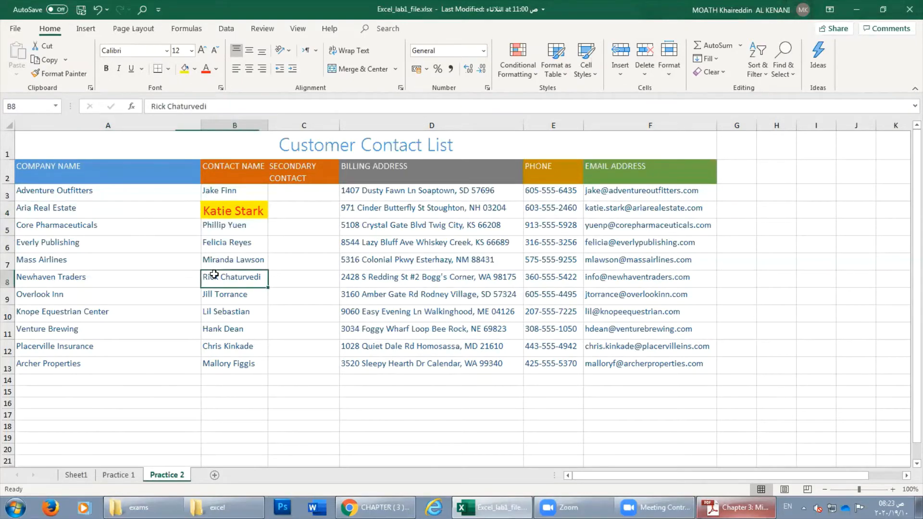
click(36, 189)
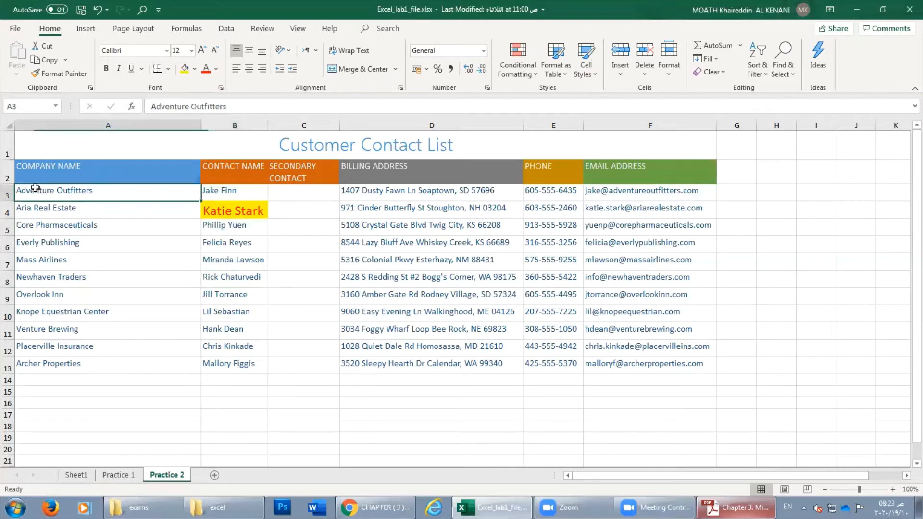
Select A3:F13, close the Borders list unused, then open the File backstage view from A3.
drag(33, 191, 711, 371)
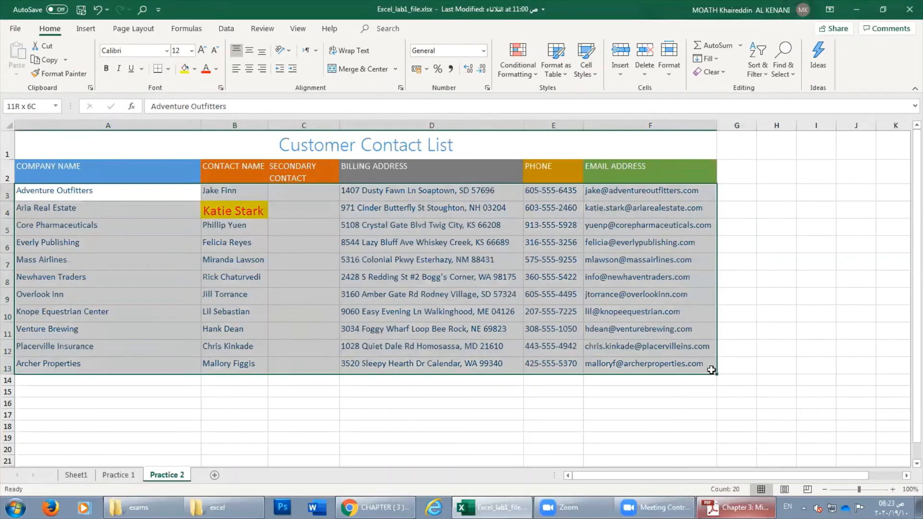
click(167, 72)
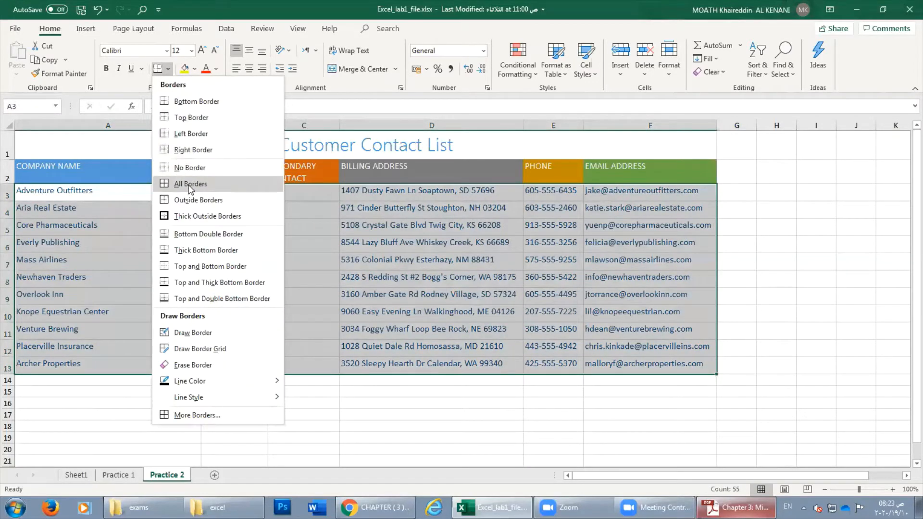
click(90, 209)
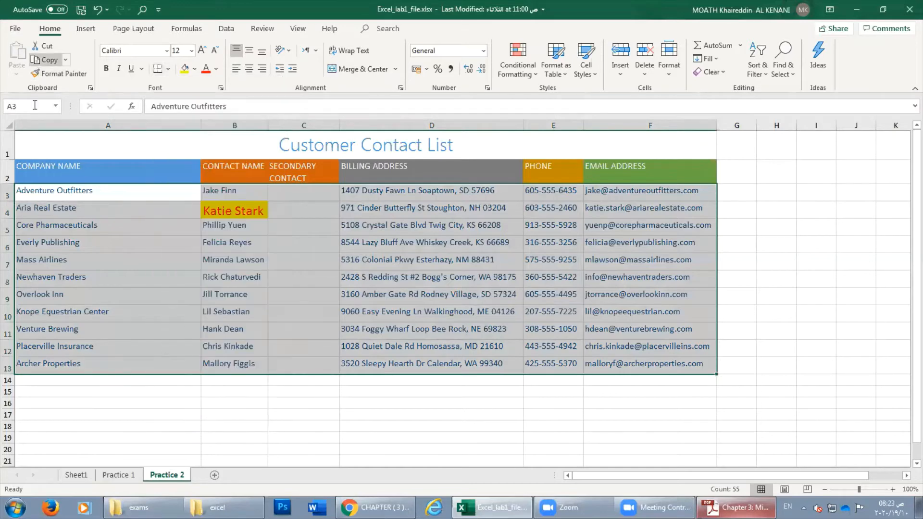
click(72, 194)
click(17, 29)
Page through the 3-page print preview, then select A2:F13 and open the Borders list.
click(40, 209)
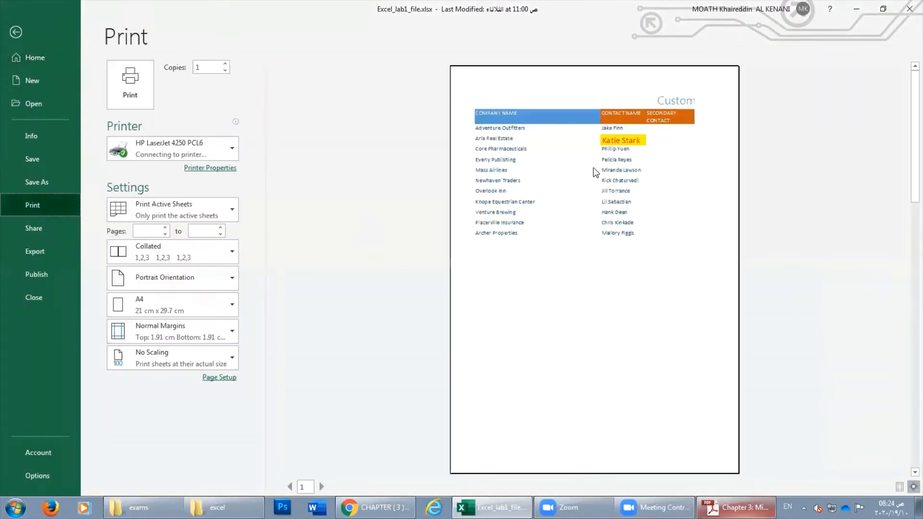
click(335, 486)
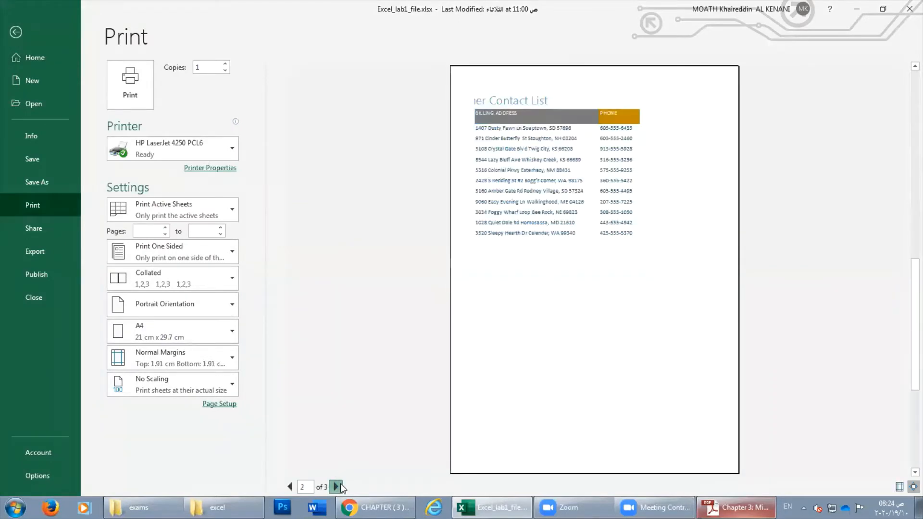
click(335, 486)
click(290, 487)
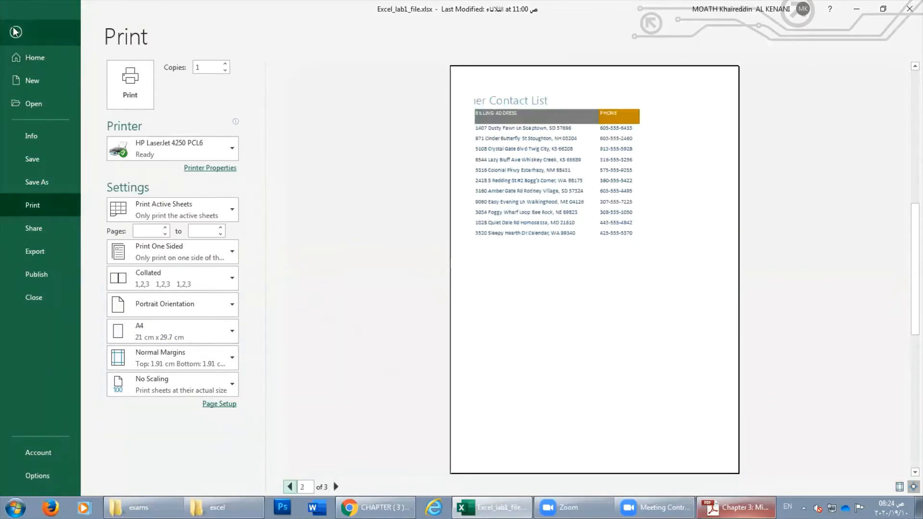
click(16, 31)
drag(29, 166, 631, 368)
click(169, 69)
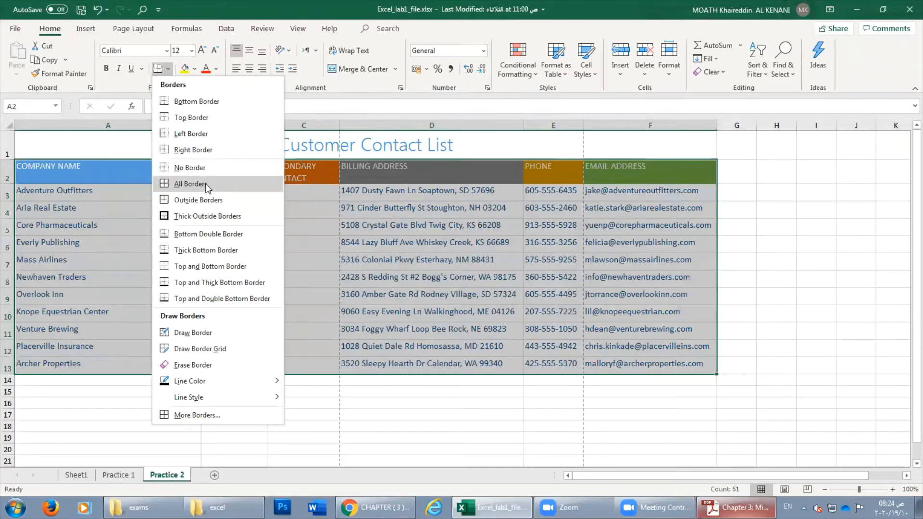
Cancel More Borders, then apply All Borders to the table A2:F13.
click(211, 415)
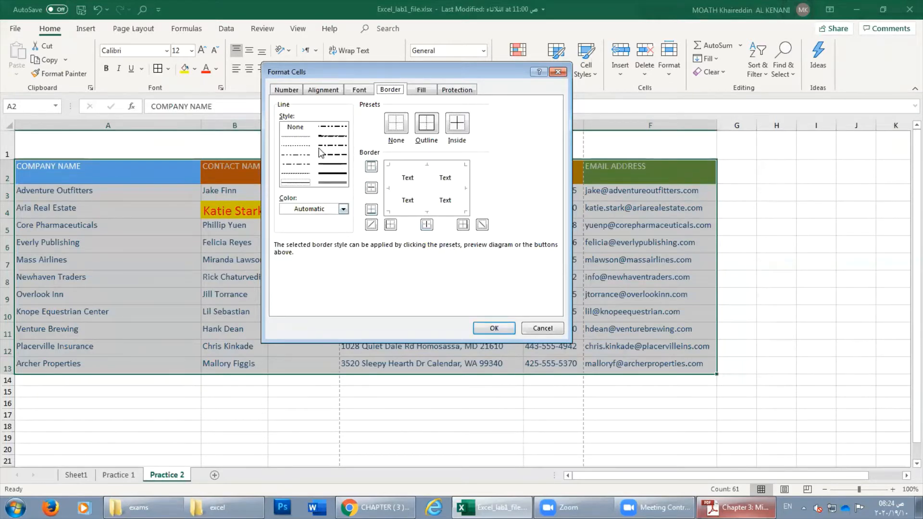
click(542, 328)
click(168, 69)
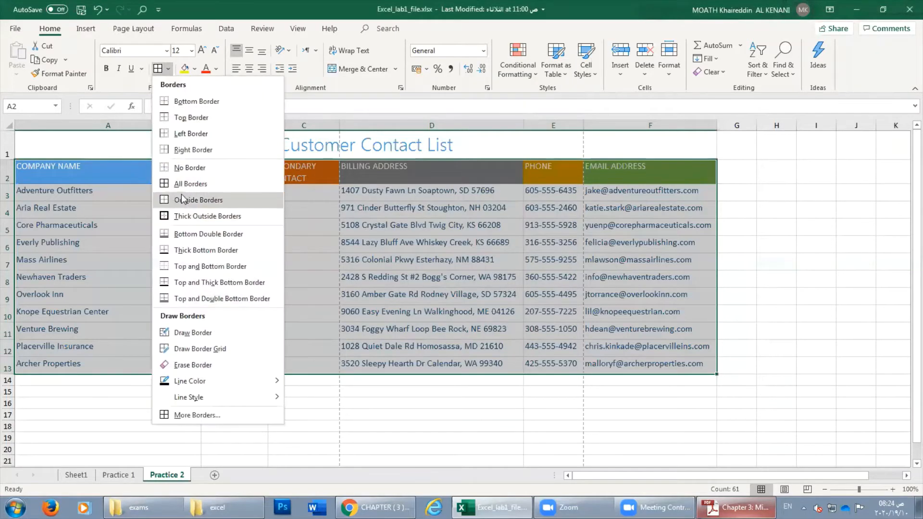
click(182, 178)
click(284, 295)
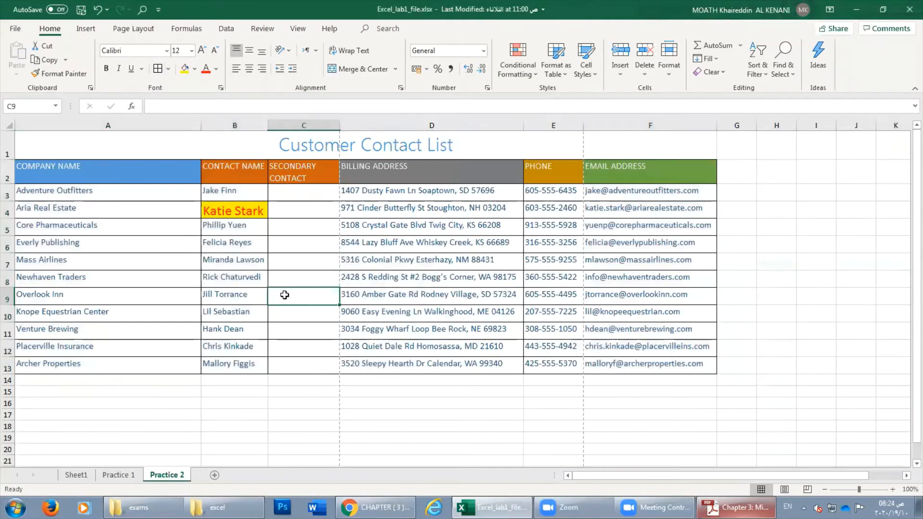
click(16, 29)
click(36, 212)
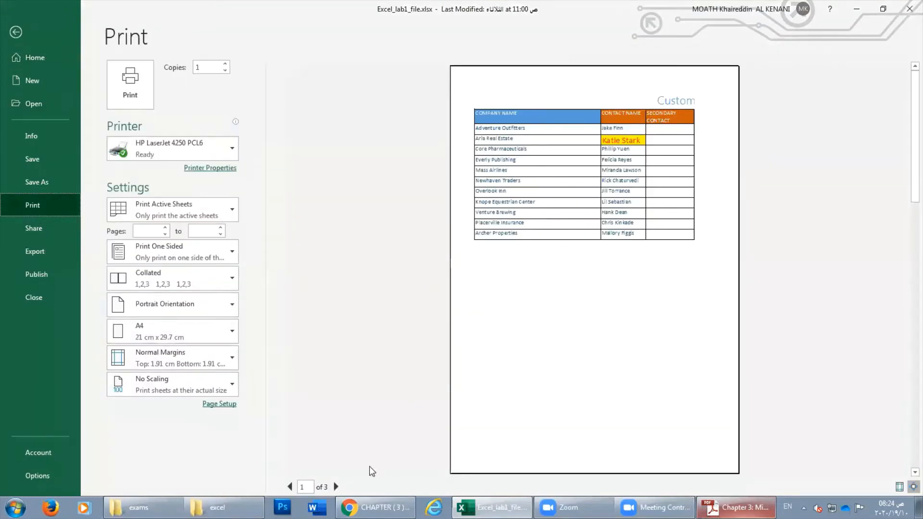
click(336, 487)
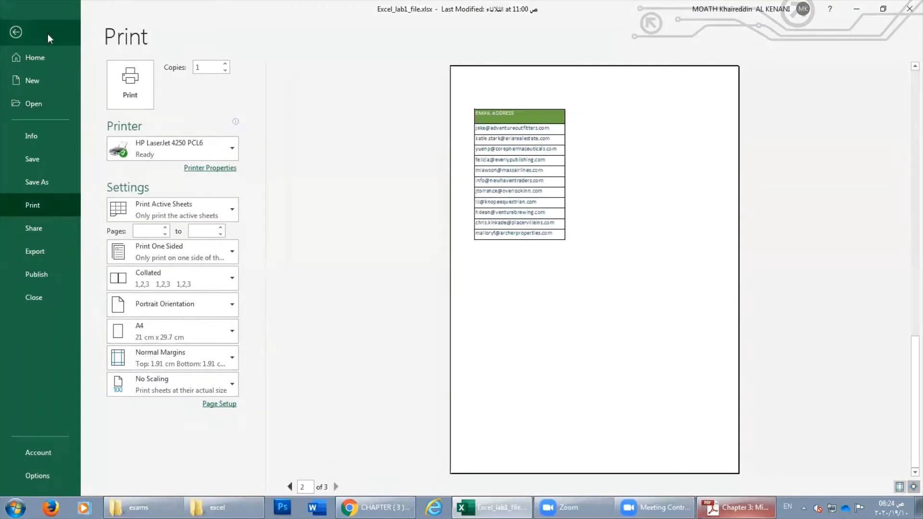
click(16, 32)
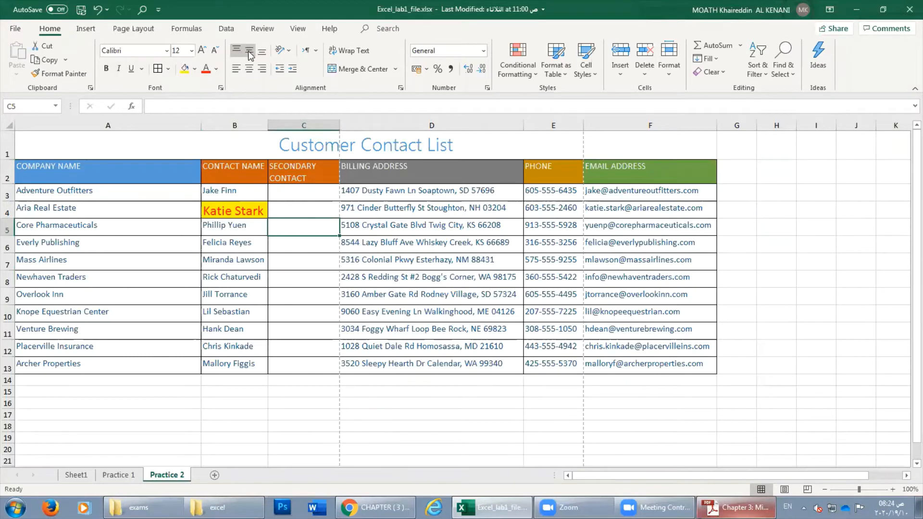
click(301, 214)
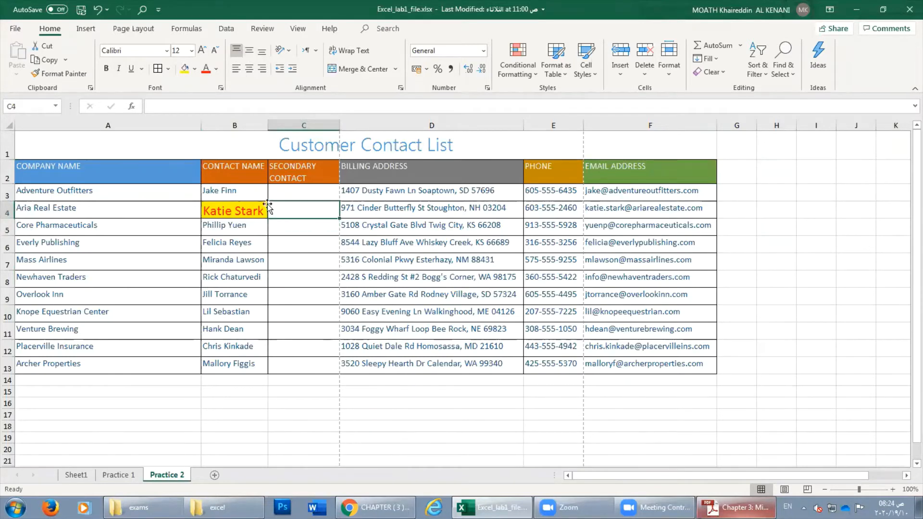
click(379, 165)
click(370, 225)
click(344, 142)
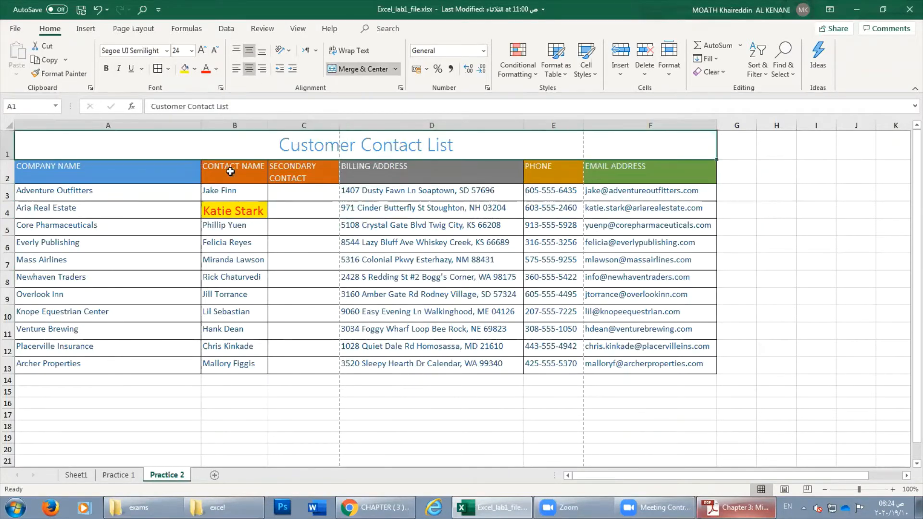
click(317, 291)
click(281, 223)
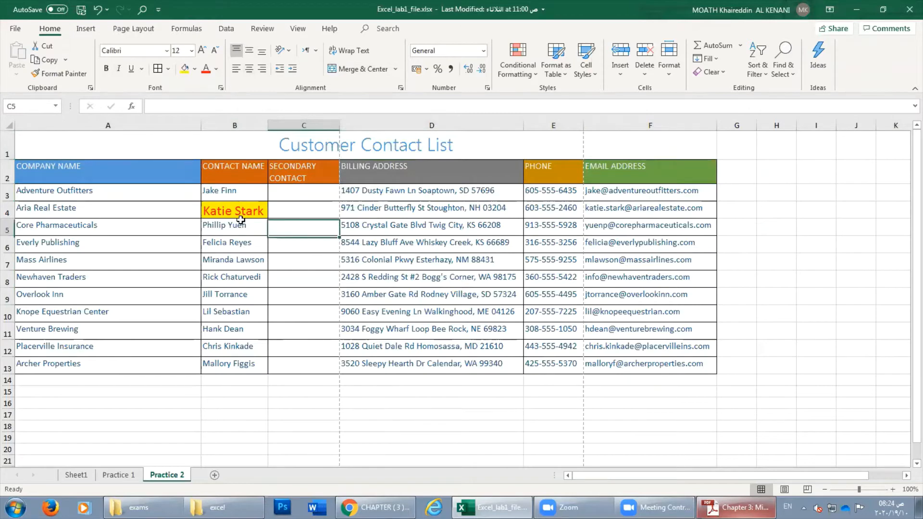
click(219, 207)
click(220, 195)
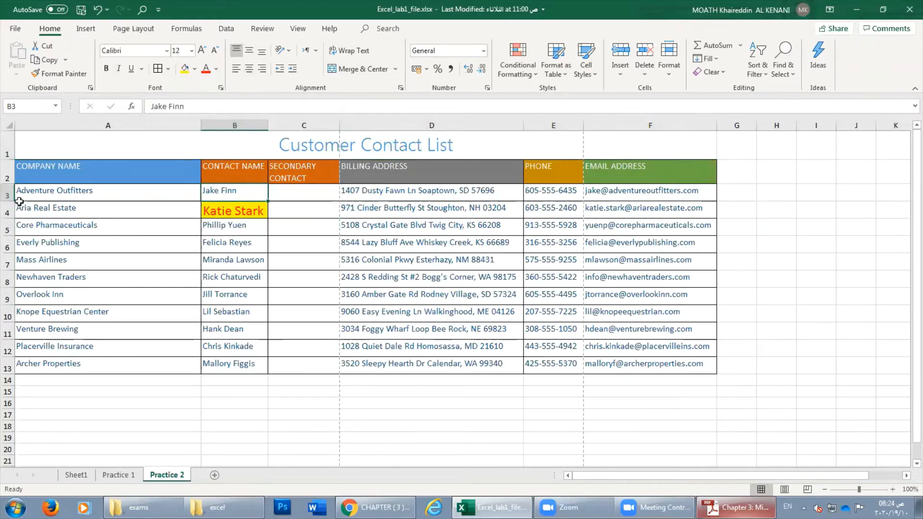
drag(10, 201, 10, 229)
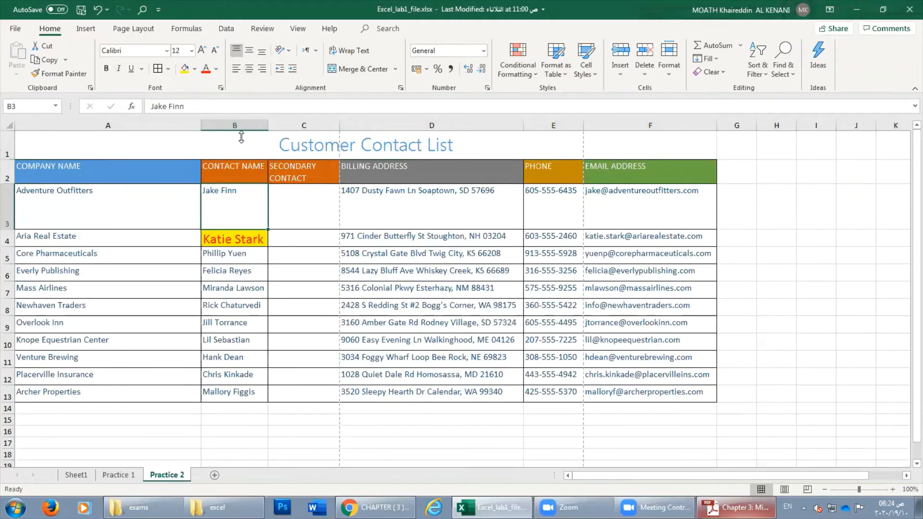
Try the top, middle and bottom vertical alignments on Jake Finn in B3.
click(248, 51)
click(262, 52)
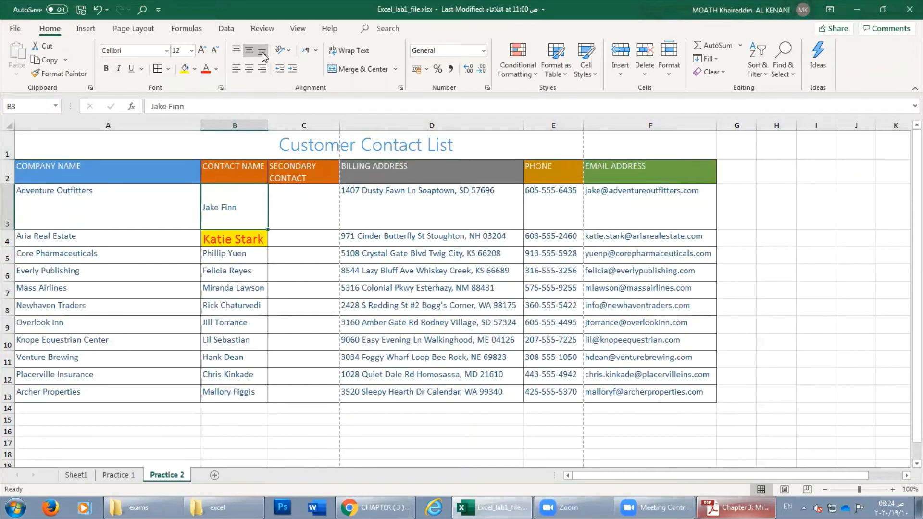
click(249, 50)
click(262, 51)
click(236, 51)
click(249, 51)
click(261, 51)
click(249, 51)
click(261, 52)
click(236, 51)
Try the horizontal alignments, ending with Jake Finn centred and middle-aligned in B3.
click(248, 70)
click(262, 71)
click(234, 70)
click(247, 71)
click(247, 52)
Try Angle Counterclockwise, Rotate Text Up and Rotate Text Down on Jake Finn in B3.
click(288, 51)
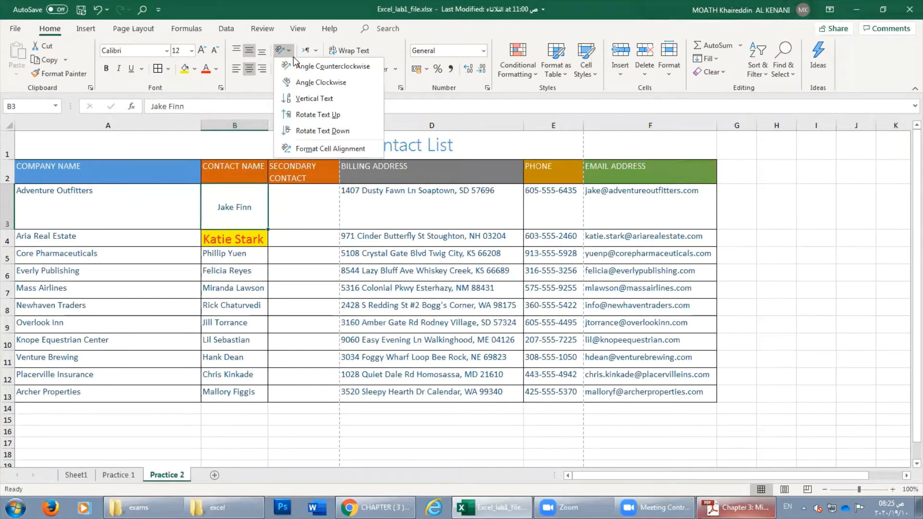
click(302, 69)
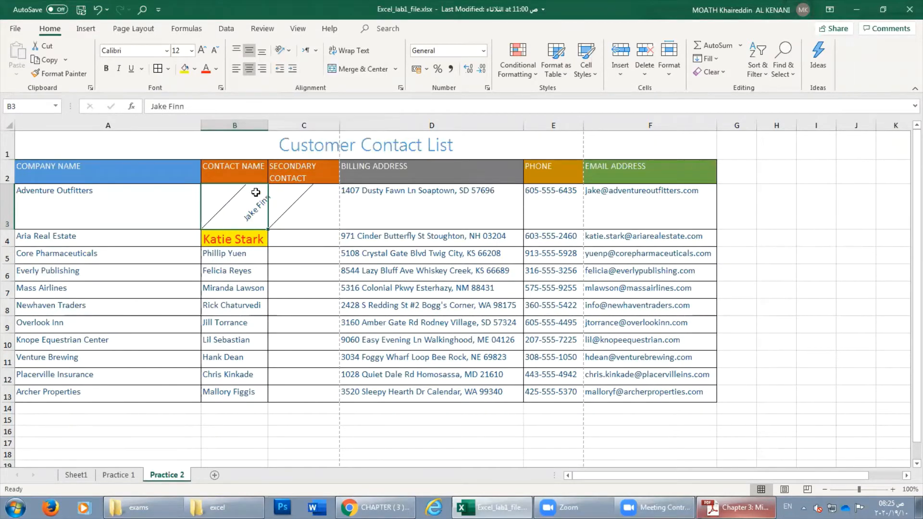
click(287, 50)
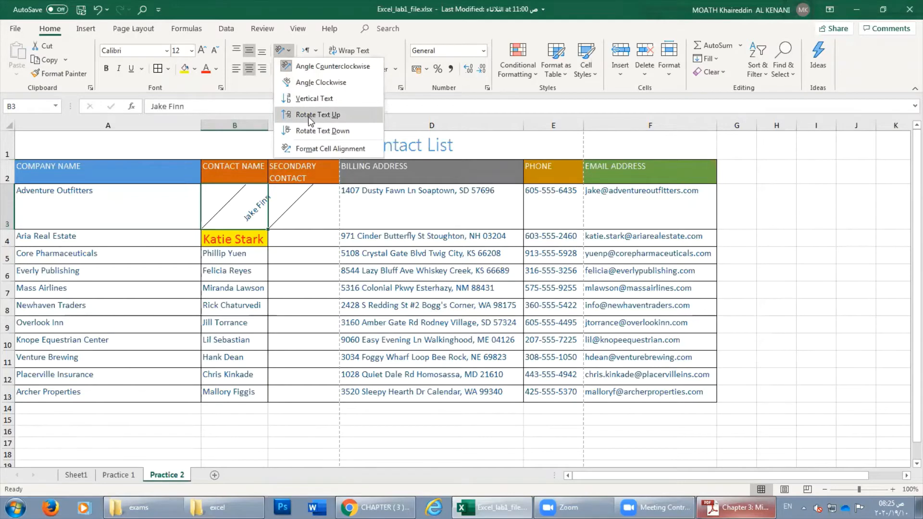
click(310, 118)
click(287, 50)
click(308, 131)
click(288, 49)
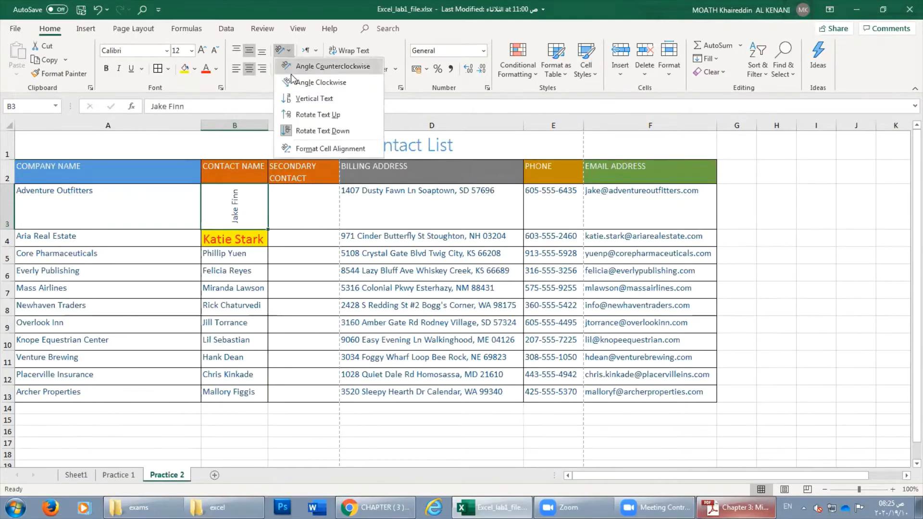
Set B3's text orientation back to 0 degrees in Format Cells Alignment.
click(299, 149)
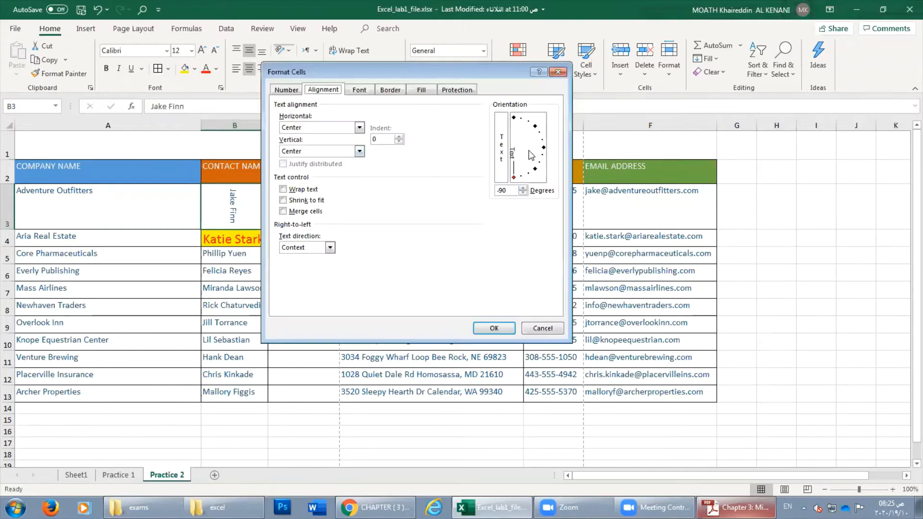
mouse_move(514, 180)
mouse_down()
mouse_move(545, 153)
mouse_move(536, 127)
mouse_move(509, 118)
mouse_move(508, 206)
mouse_move(541, 160)
mouse_up()
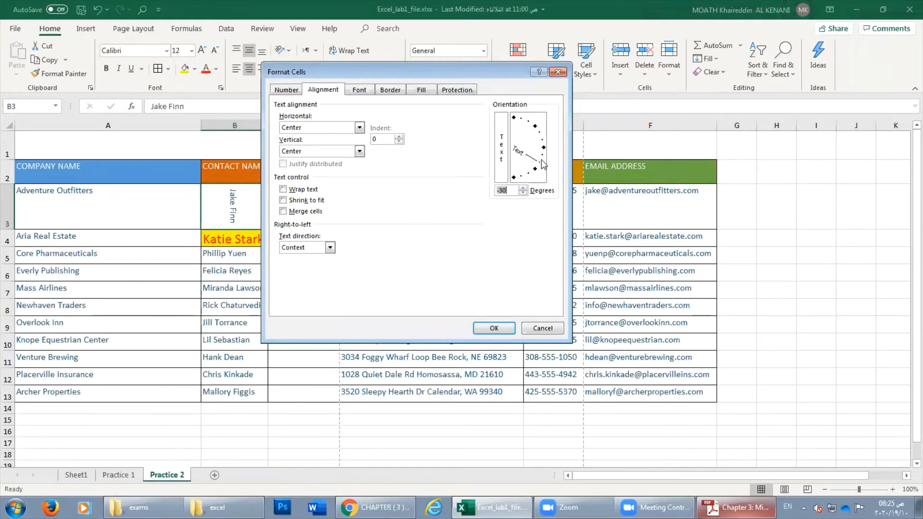
click(494, 328)
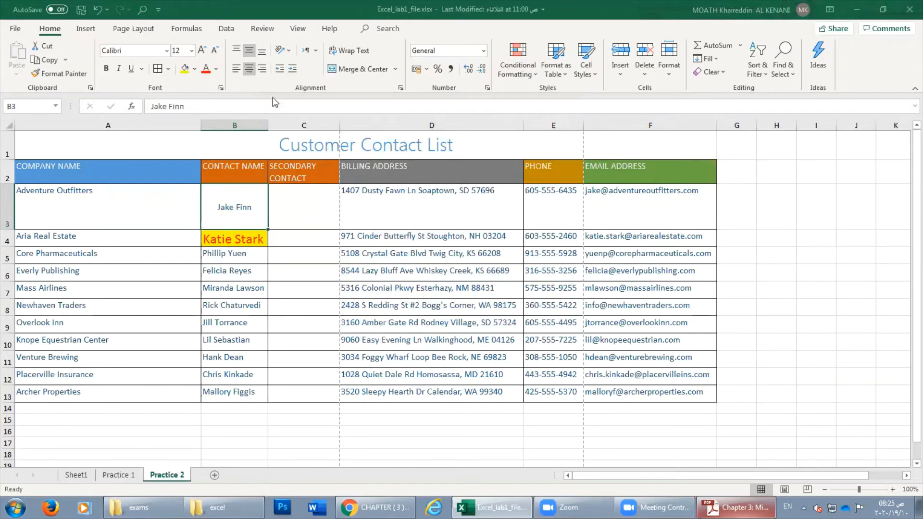
click(316, 51)
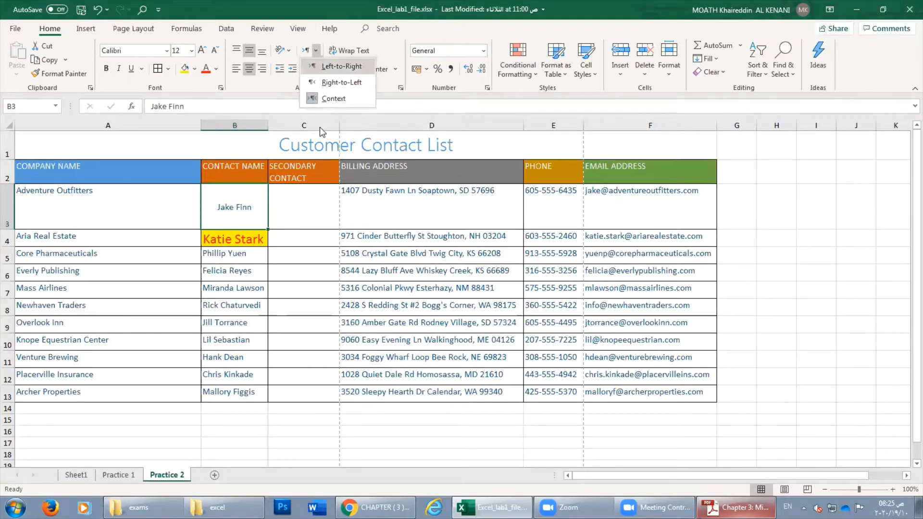
click(291, 210)
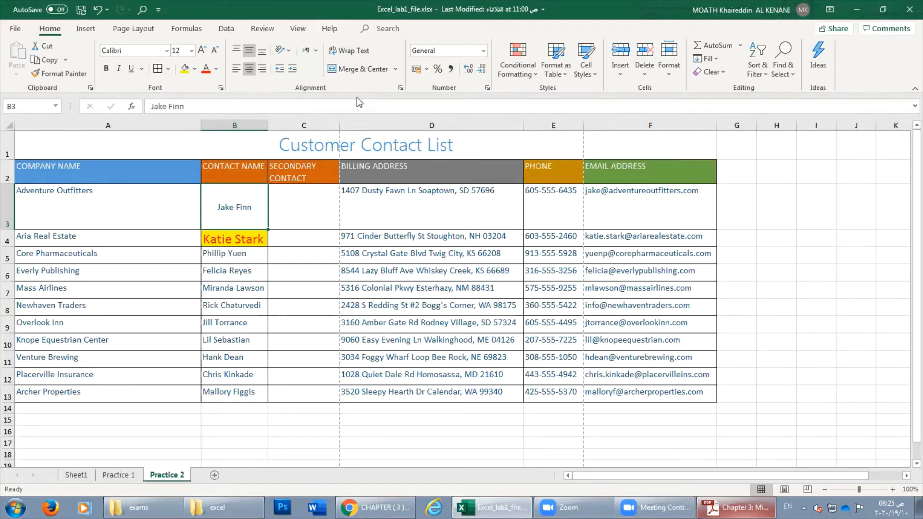
click(292, 69)
click(278, 70)
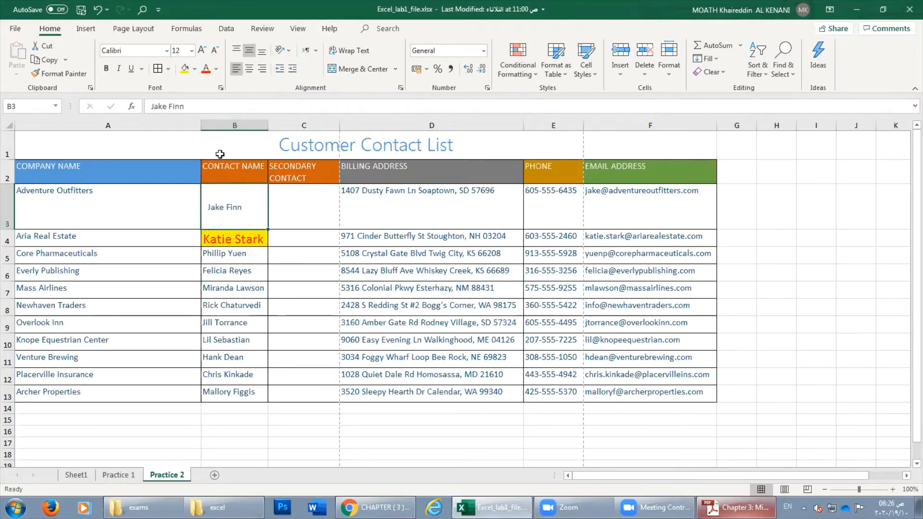
Indent Adventure Outfitters in A3 two steps, remove them, and undo the removal.
click(78, 199)
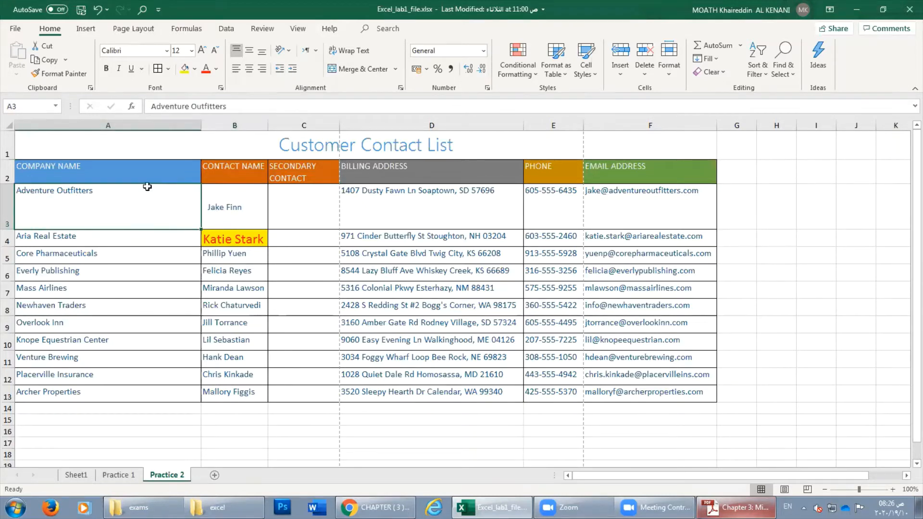
click(292, 70)
click(292, 69)
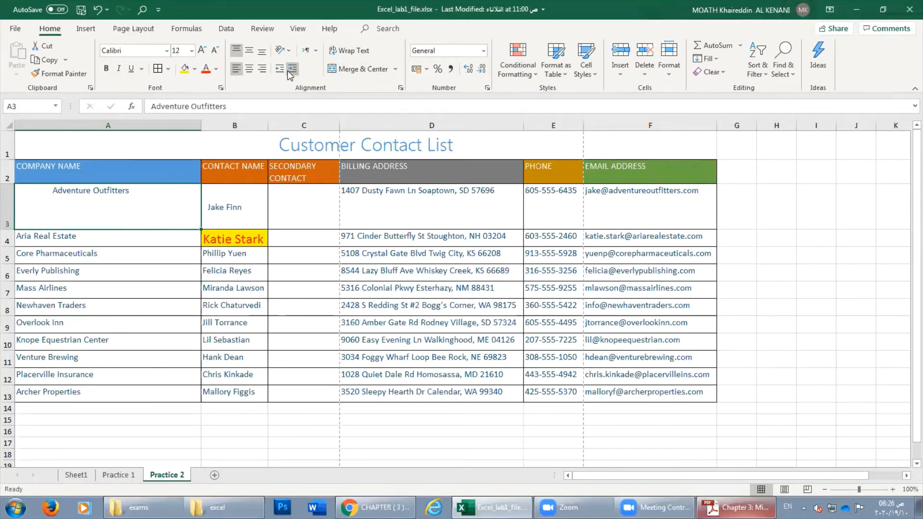
click(280, 69)
click(279, 69)
key(ctrl+z)
key(ctrl+z)
double_click(36, 191)
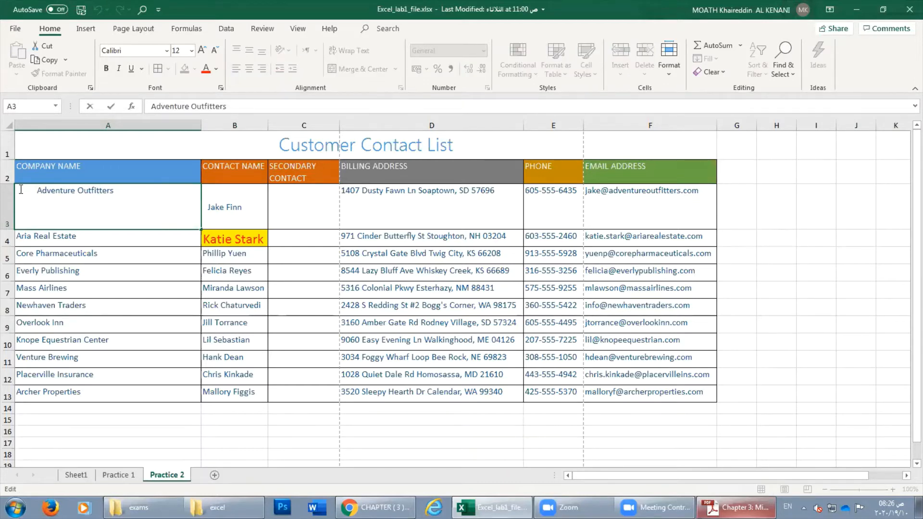
key(Escape)
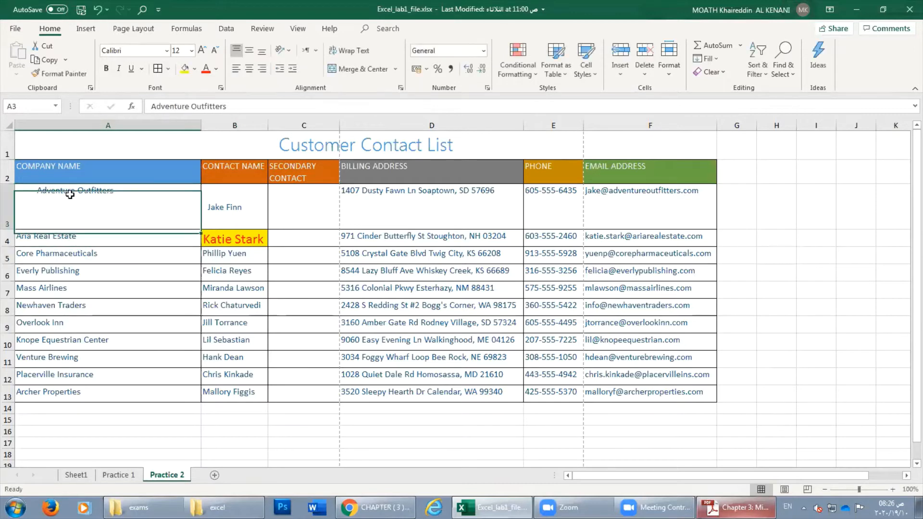
Adjust A3's indent back and forth until Adventure Outfitters sits flush left.
click(280, 70)
click(280, 70)
triple_click(292, 71)
triple_click(292, 71)
triple_click(293, 71)
triple_click(284, 71)
double_click(283, 72)
triple_click(282, 72)
click(293, 73)
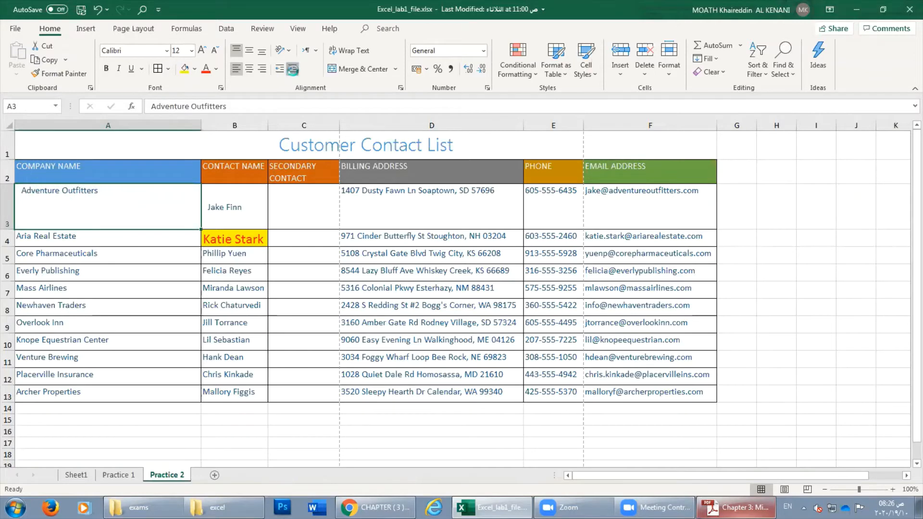
click(293, 72)
click(293, 72)
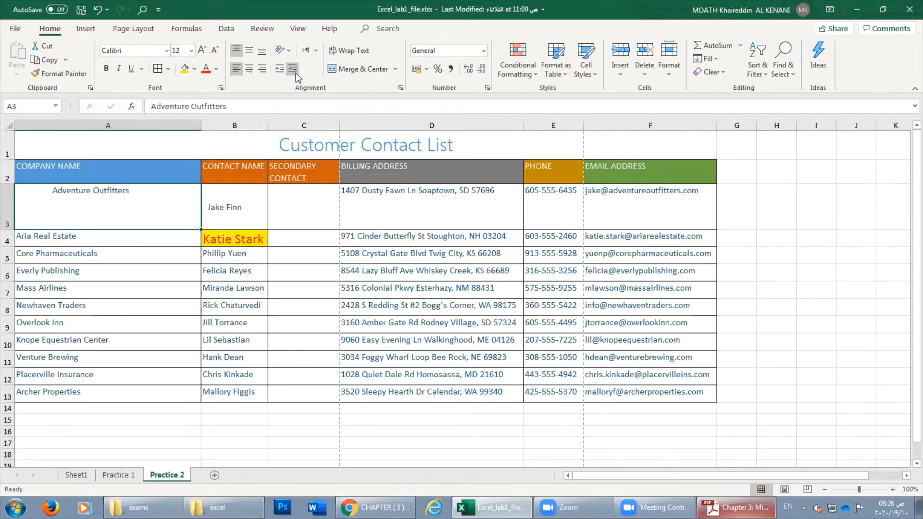
click(281, 71)
click(280, 71)
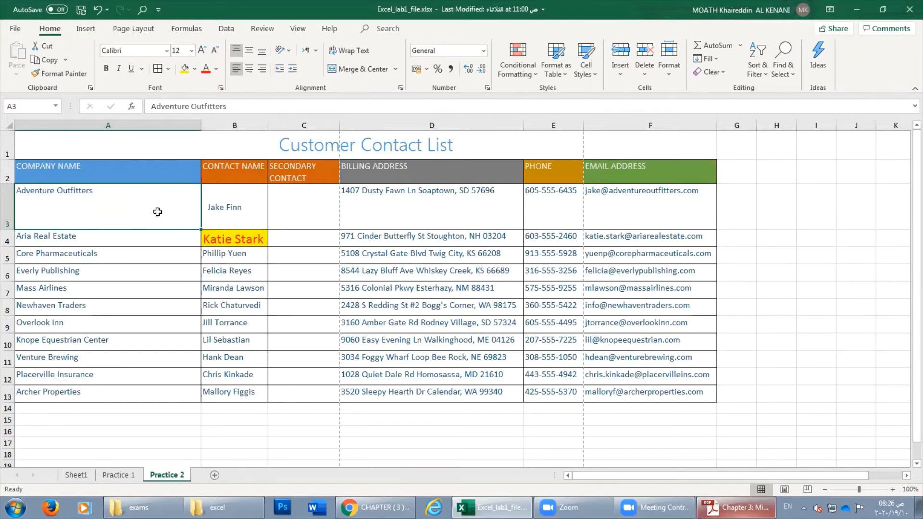
click(173, 254)
click(169, 224)
Narrow column D to about 19, wrap D4's address, enlarge row 4, then widen column D.
click(426, 251)
click(434, 239)
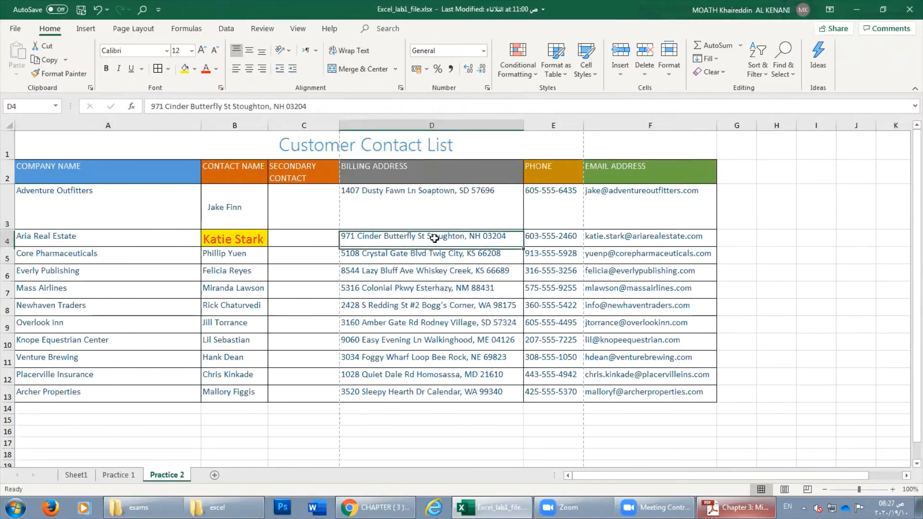
drag(523, 126, 408, 141)
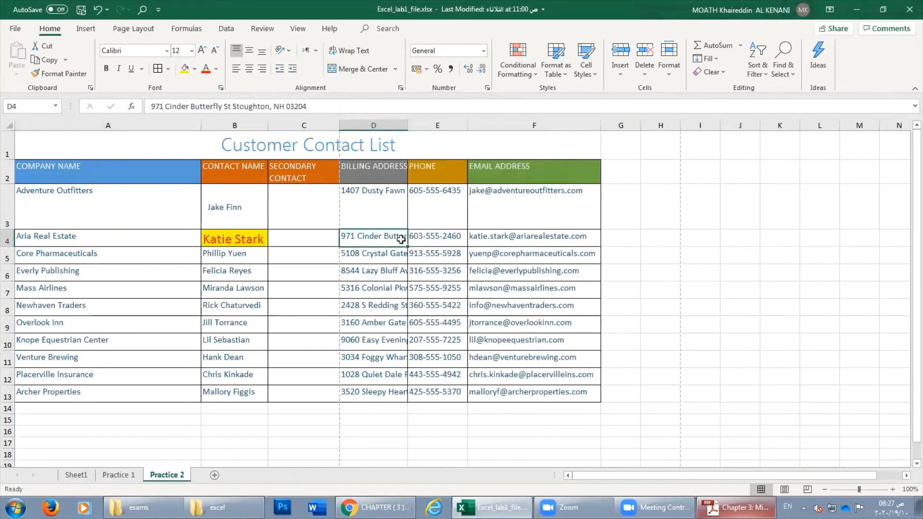
click(345, 51)
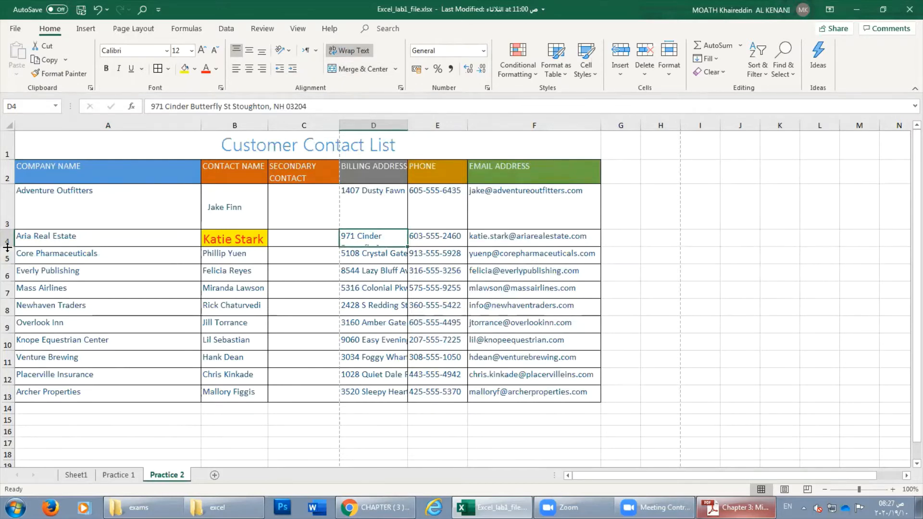
drag(7, 253, 12, 282)
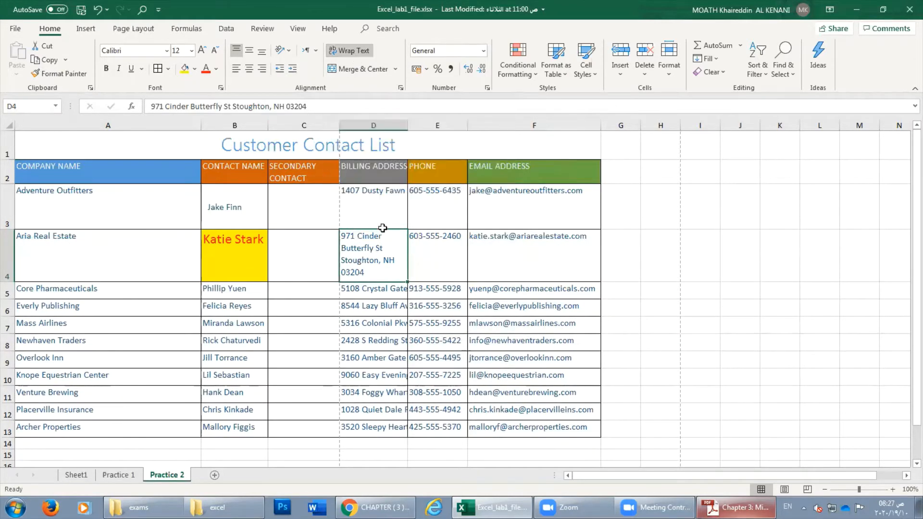
drag(408, 125, 569, 120)
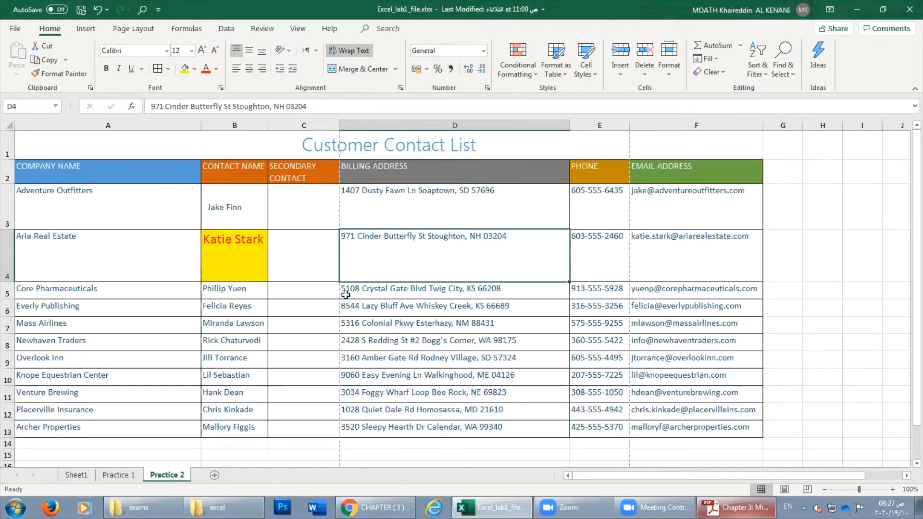
Undo and redo the column D widening, then browse the merge options.
click(99, 9)
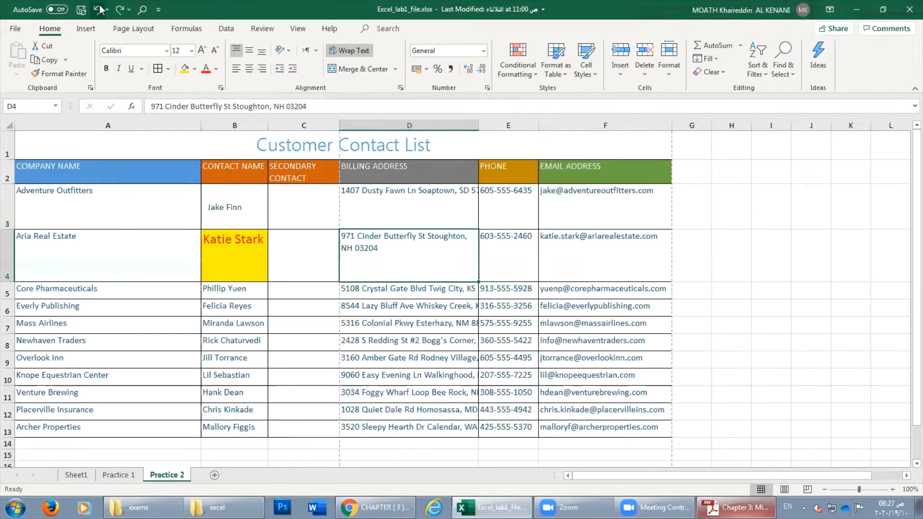
click(99, 9)
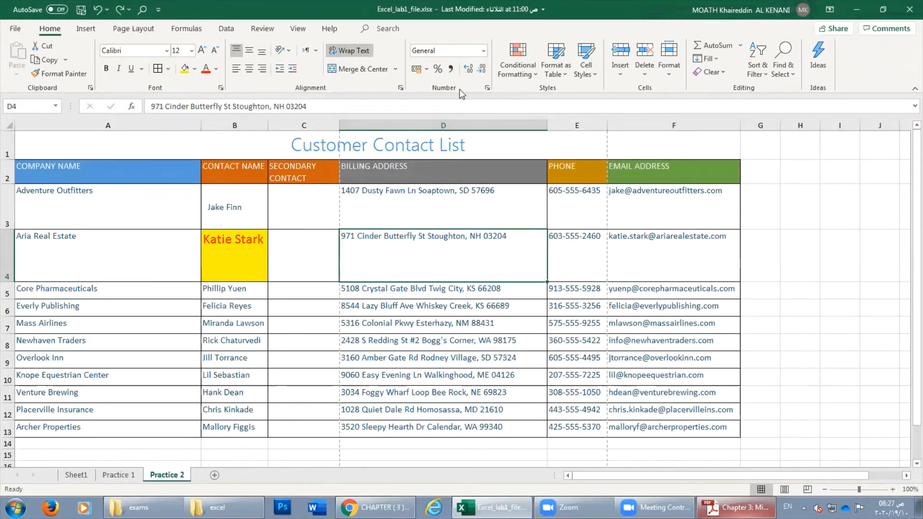
click(396, 70)
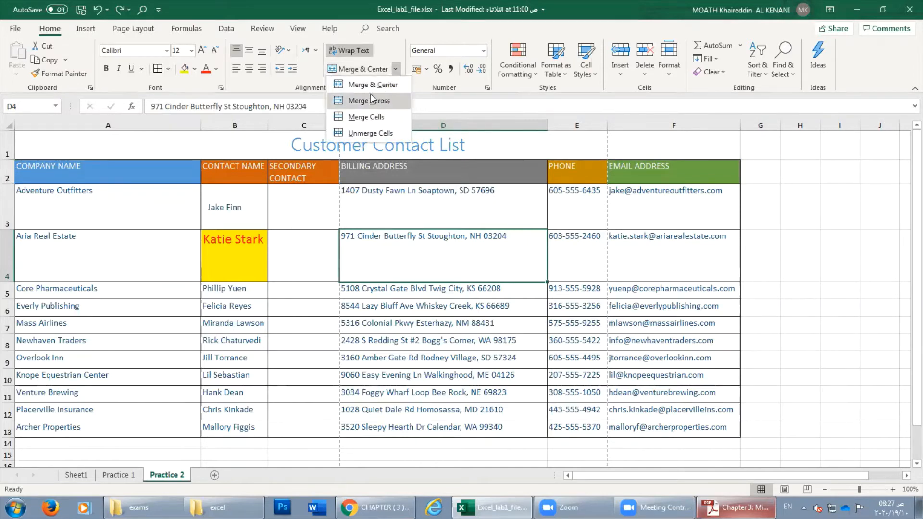
click(408, 199)
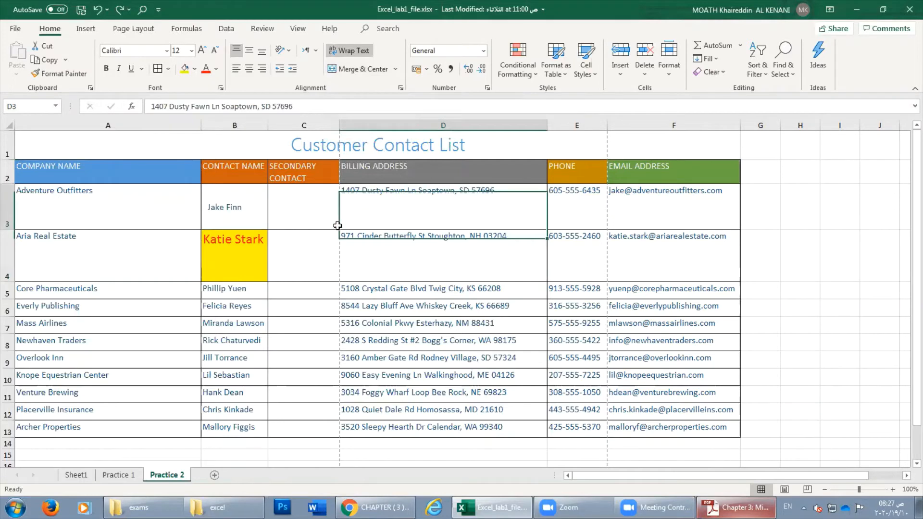
click(260, 204)
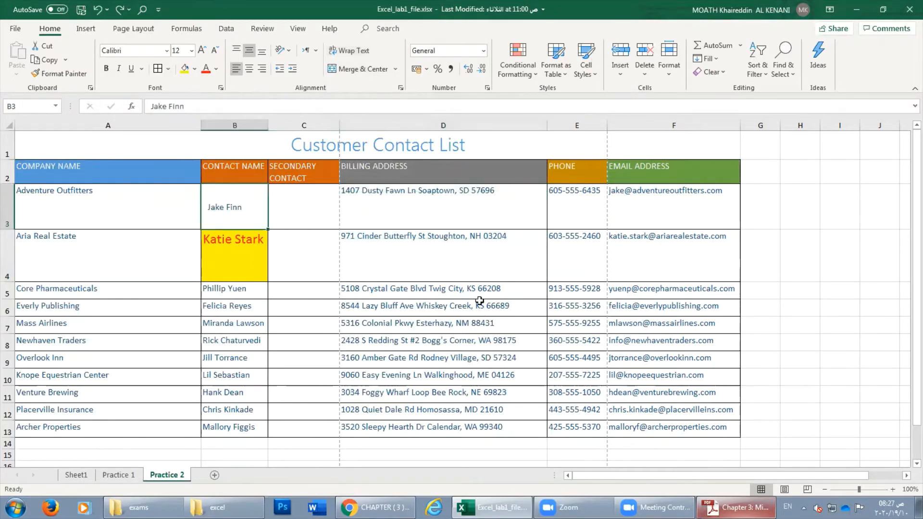
scroll(440, 291, down, 3)
scroll(428, 291, up, 2)
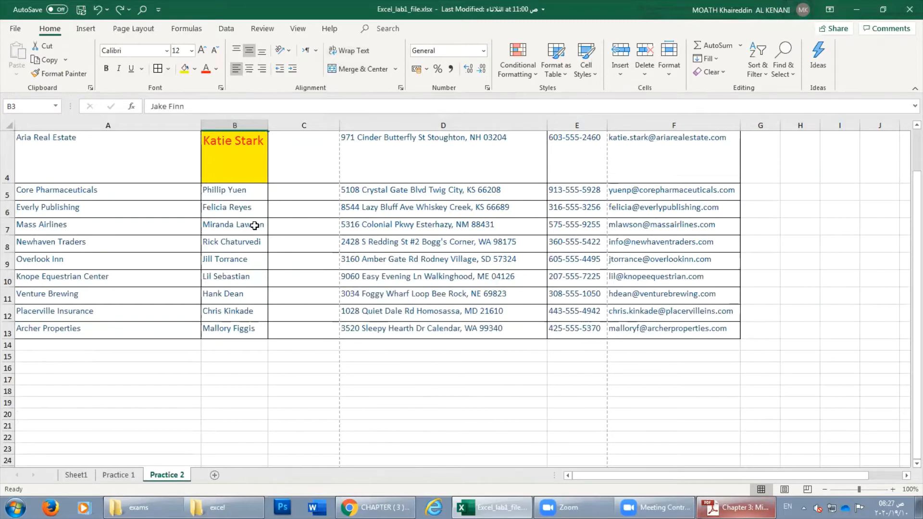
Merge and centre C7:C13, then undo that merge.
drag(305, 223, 305, 331)
click(361, 68)
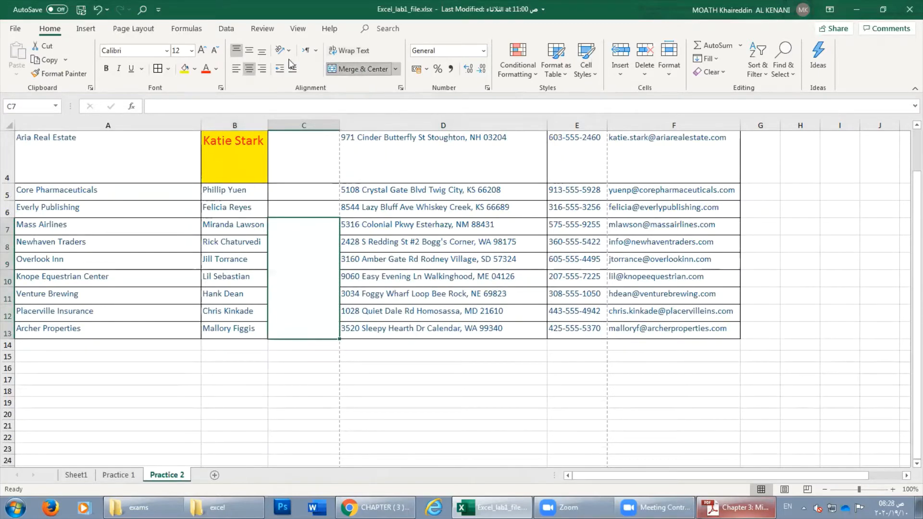
click(97, 9)
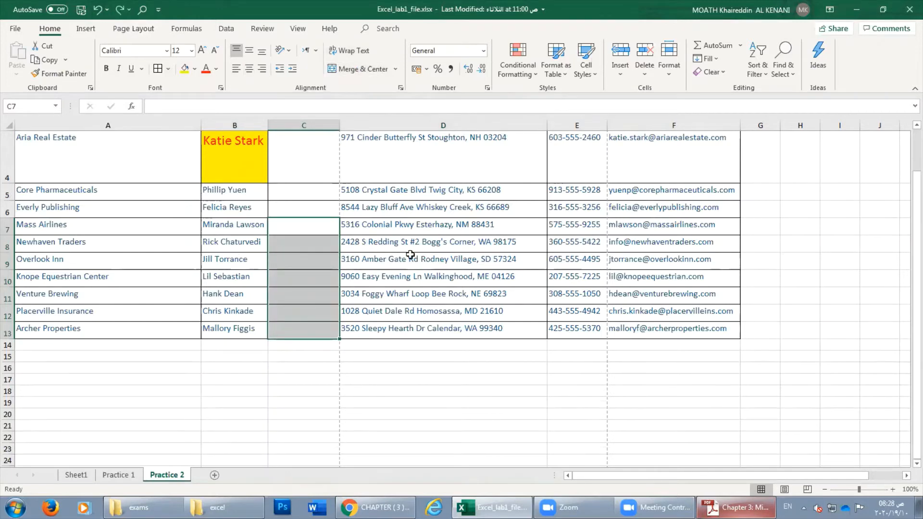
Unmerge the Customer Contact List title, then merge it back across A1:F1 centred.
scroll(532, 261, up, 2)
click(340, 147)
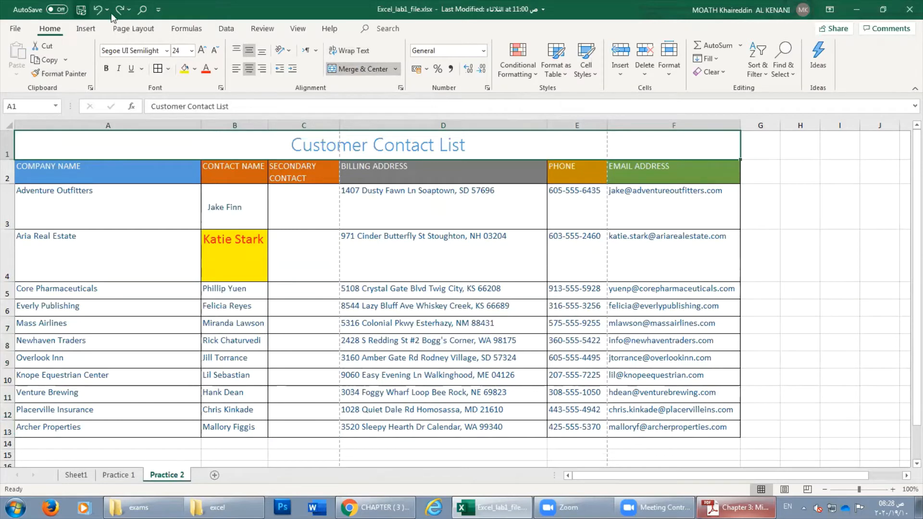
click(356, 69)
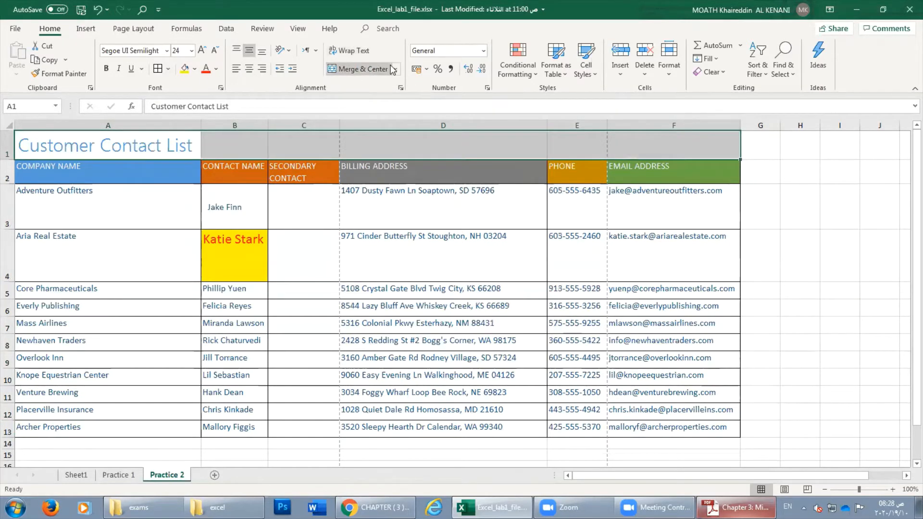
click(365, 68)
click(397, 69)
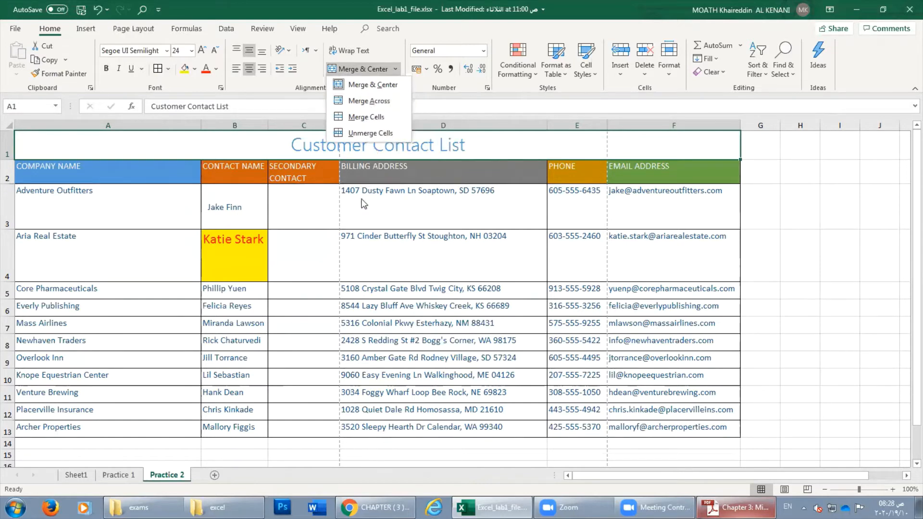
click(347, 250)
Apply Merge Across to C4:D9 row by row, then undo it.
drag(301, 247, 463, 359)
click(395, 72)
click(375, 99)
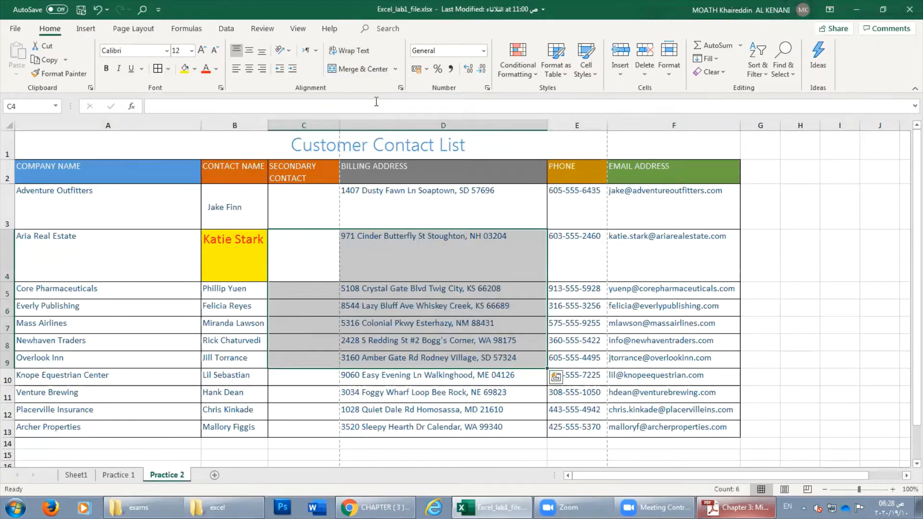
click(98, 9)
Check cells C4 through D7 to confirm the addresses are back in column D.
scroll(450, 201, down, 4)
scroll(450, 202, up, 4)
scroll(646, 273, down, 3)
scroll(645, 273, up, 3)
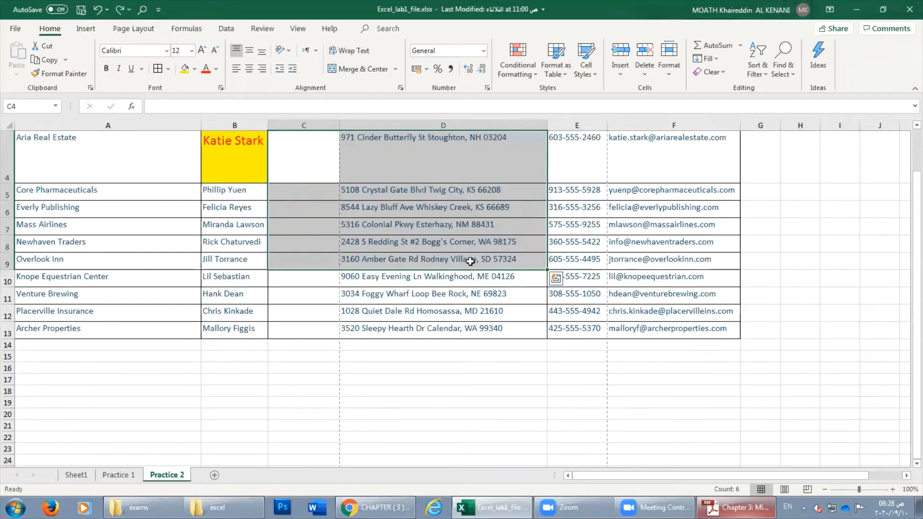
click(521, 260)
scroll(406, 288, up, 2)
click(404, 255)
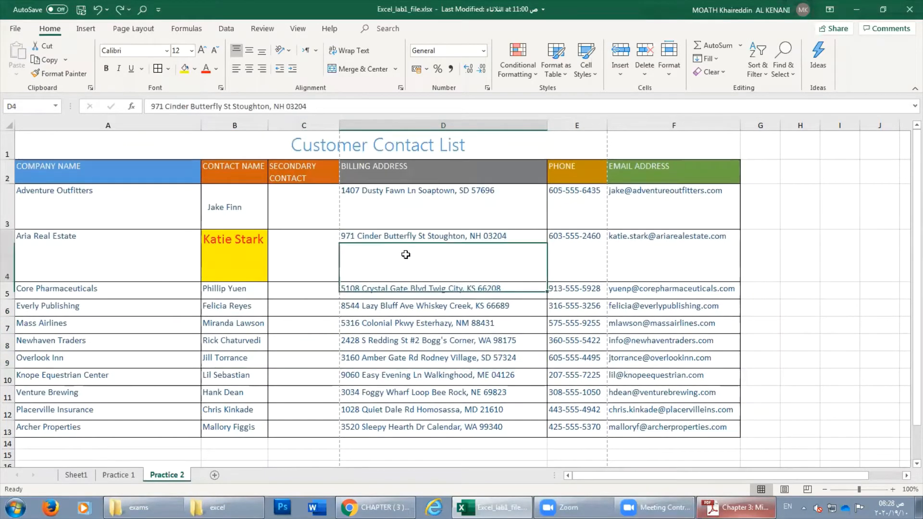
click(316, 251)
click(362, 290)
click(317, 291)
click(356, 306)
click(325, 307)
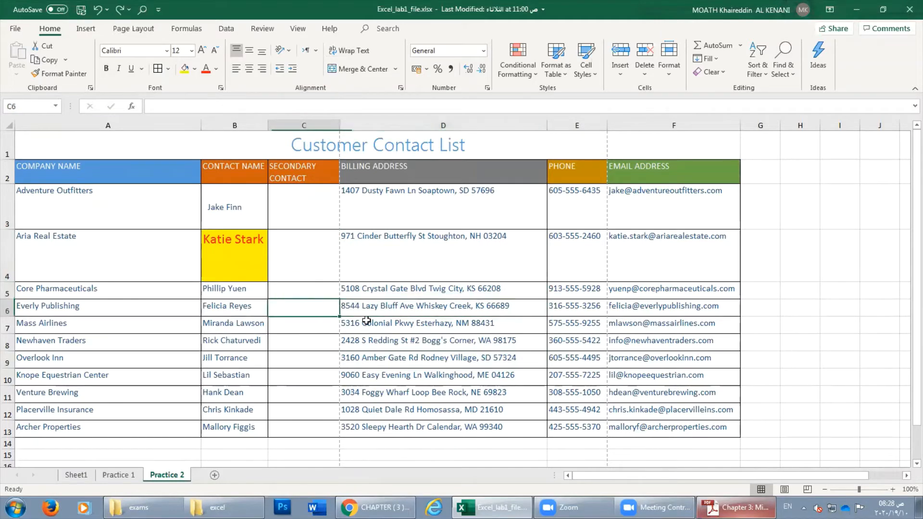
click(384, 326)
click(332, 325)
drag(304, 253, 447, 423)
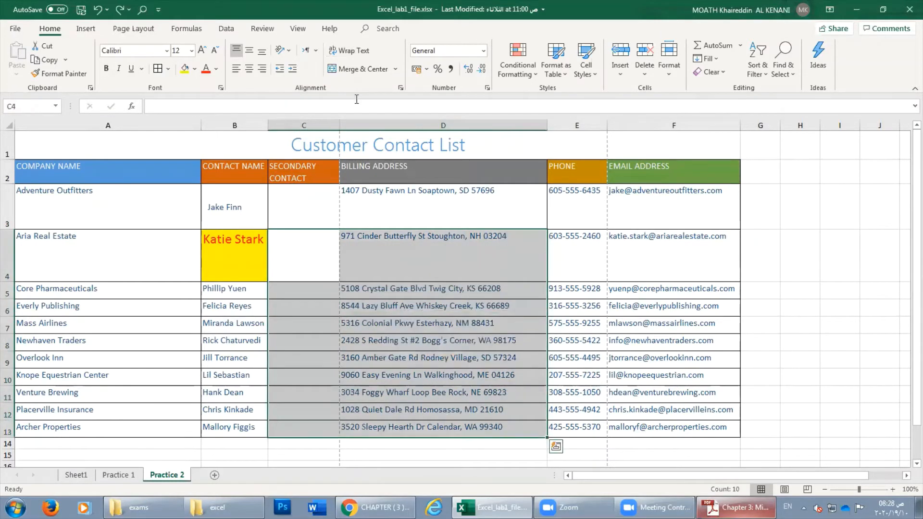
click(395, 69)
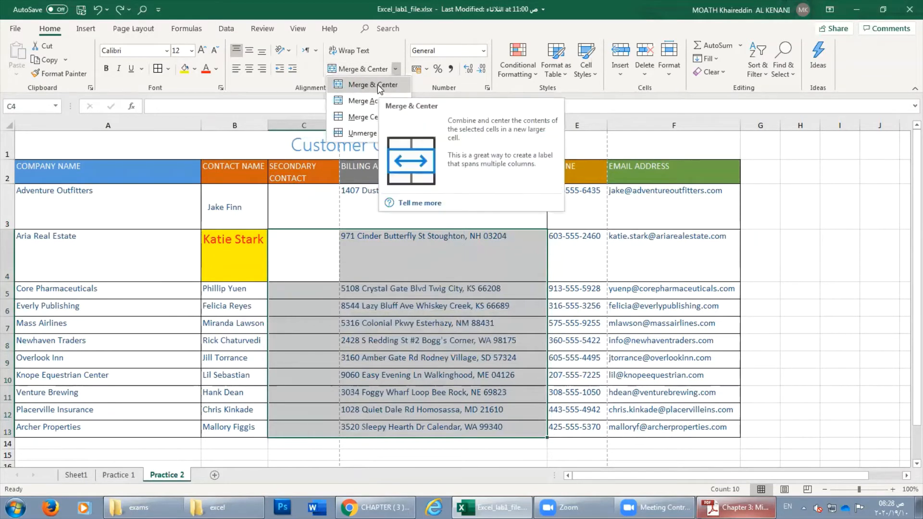
click(376, 84)
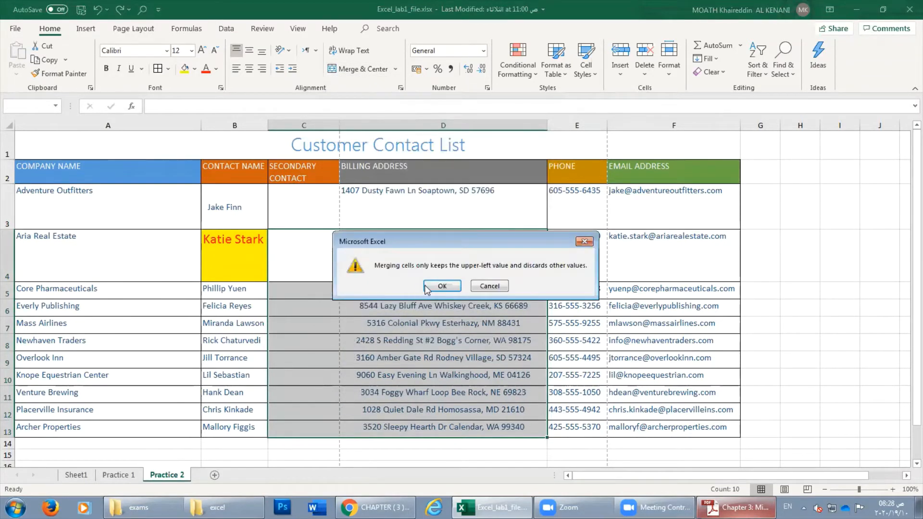
key(Return)
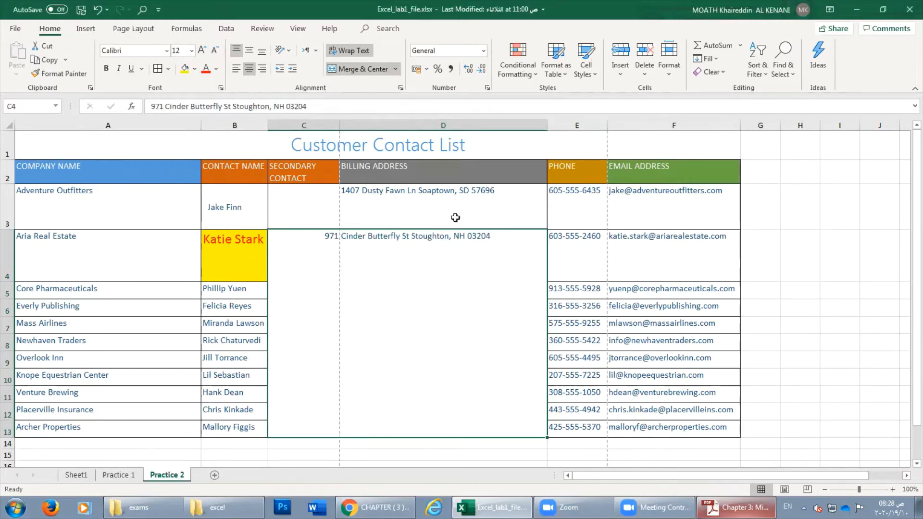
click(98, 9)
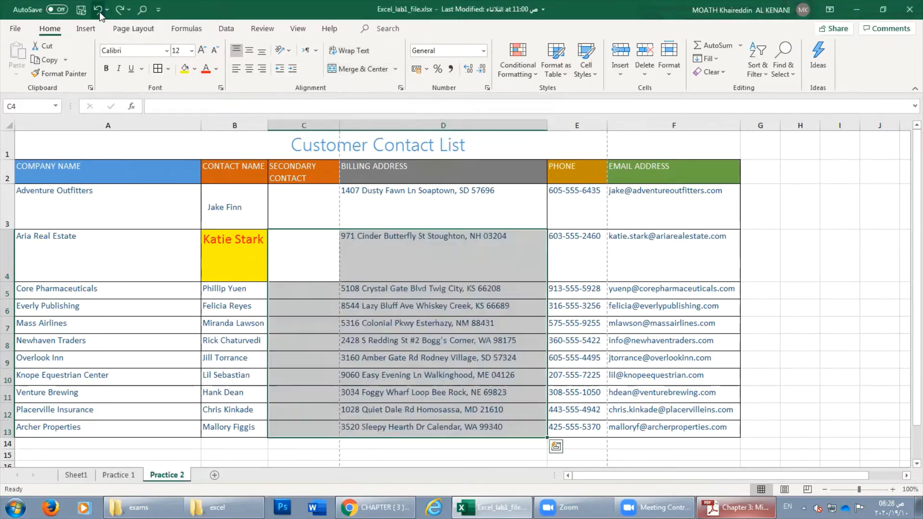
Apply Merge Across to C4:D13 and check the merged cells in rows 4 and 5.
click(396, 68)
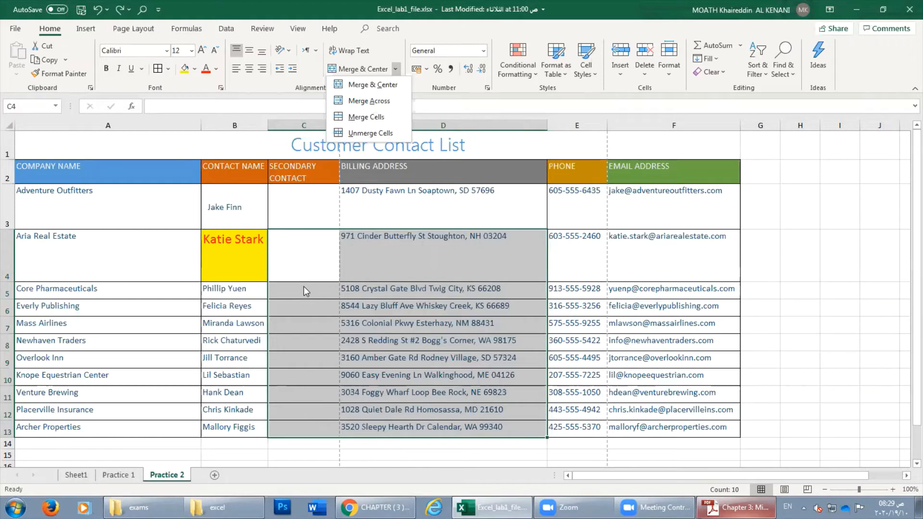
click(363, 101)
click(334, 283)
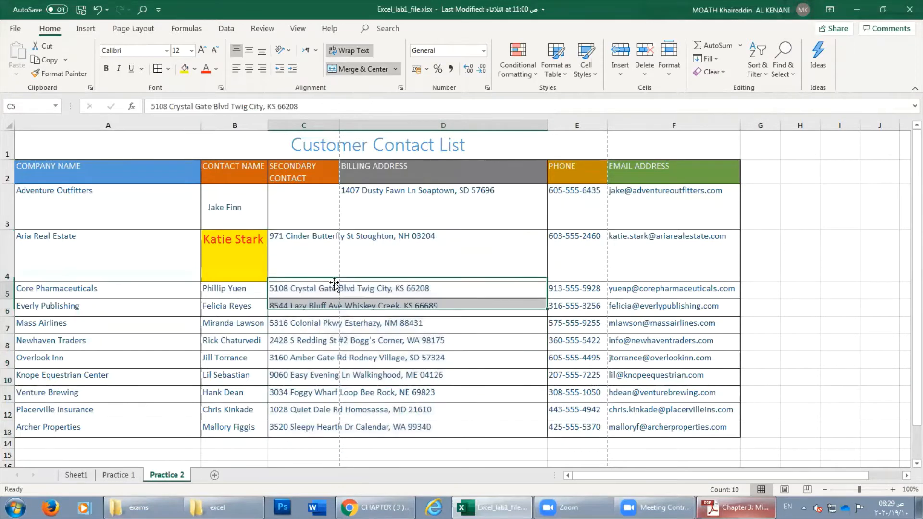
click(304, 249)
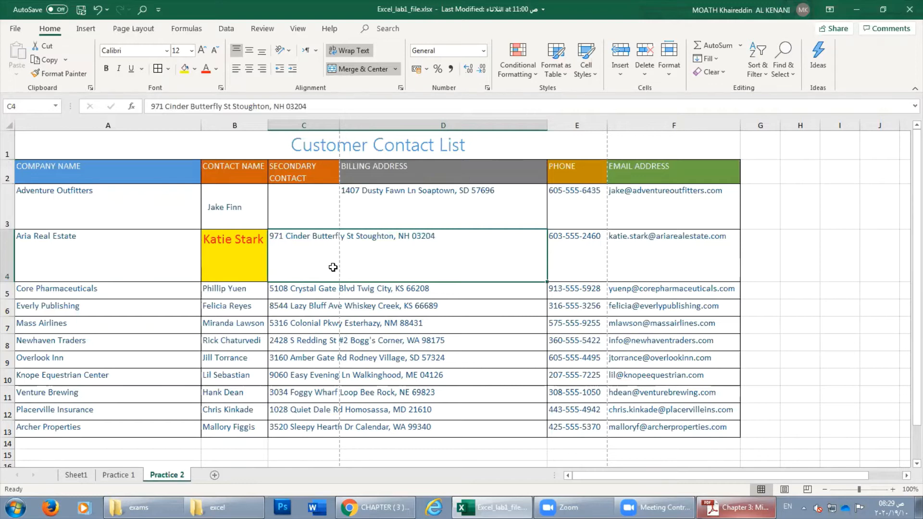
click(395, 68)
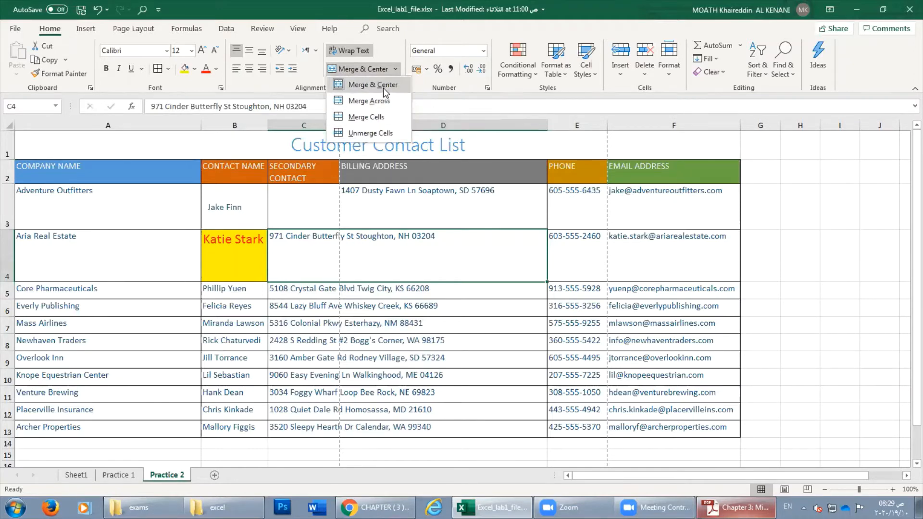
Undo the Merge Across on C4:D13 after closing the merge options.
click(383, 280)
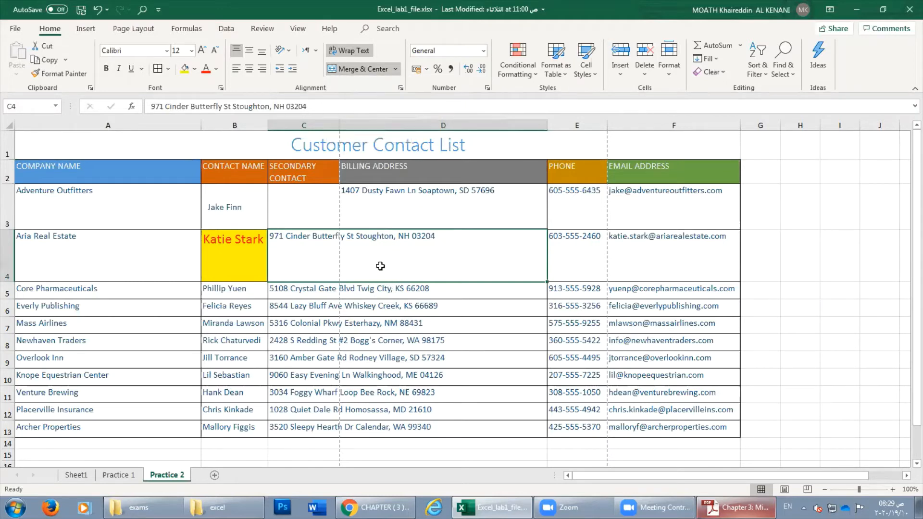
click(396, 70)
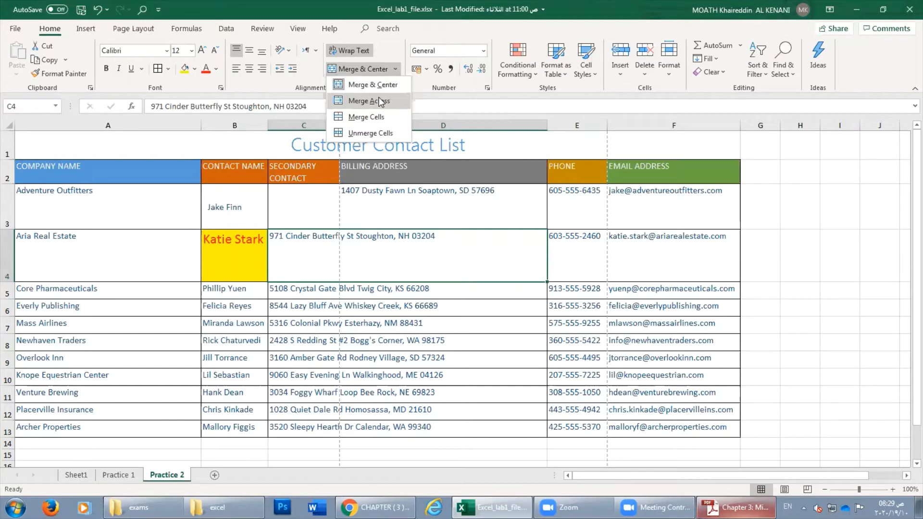
click(417, 254)
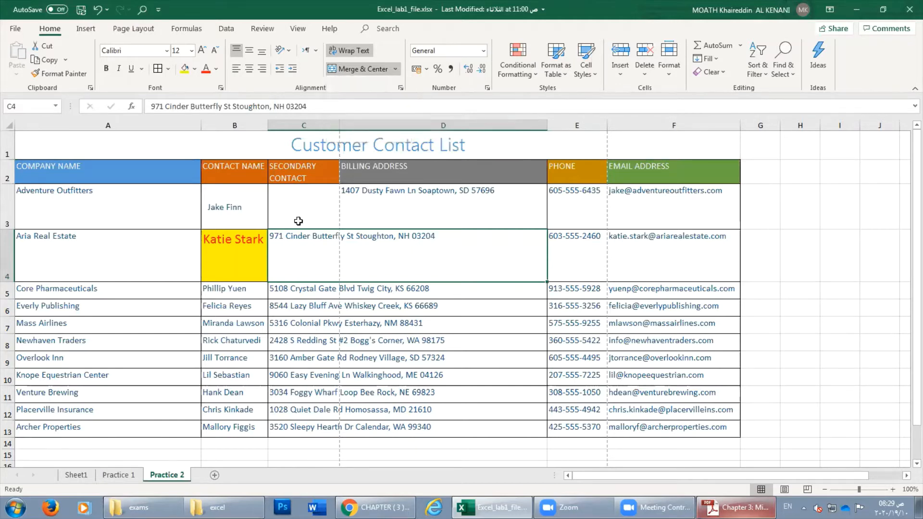
click(97, 9)
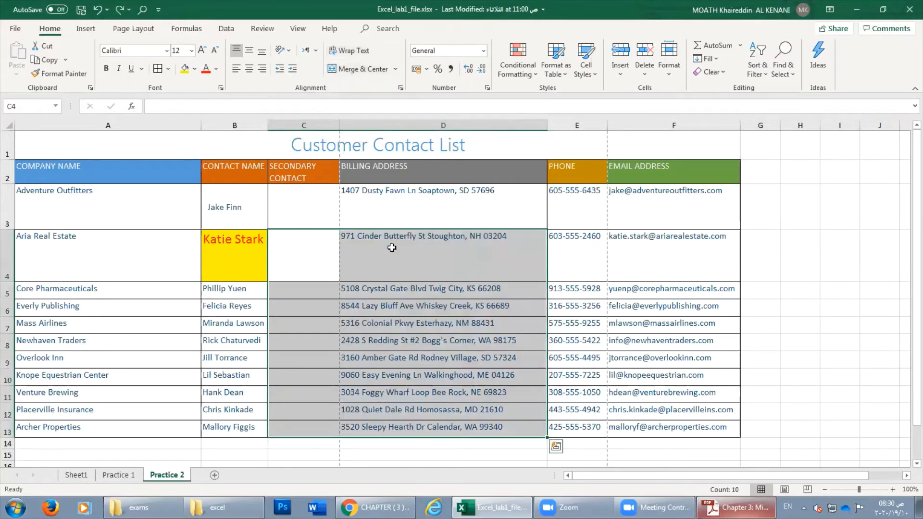
Reselect C4:D13 and browse the Merge & Center options, checking cells D4 and C4.
mouse_move(310, 246)
mouse_down()
mouse_move(377, 257)
mouse_move(466, 425)
mouse_up()
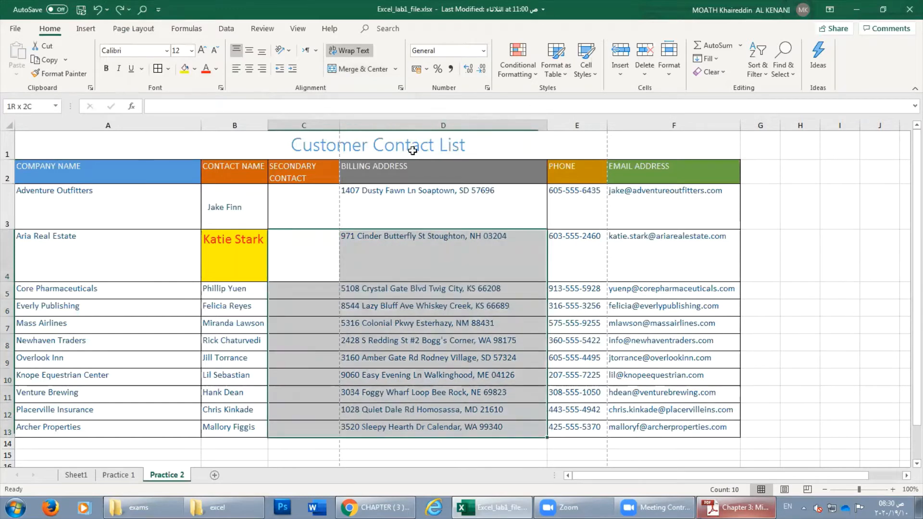
click(395, 68)
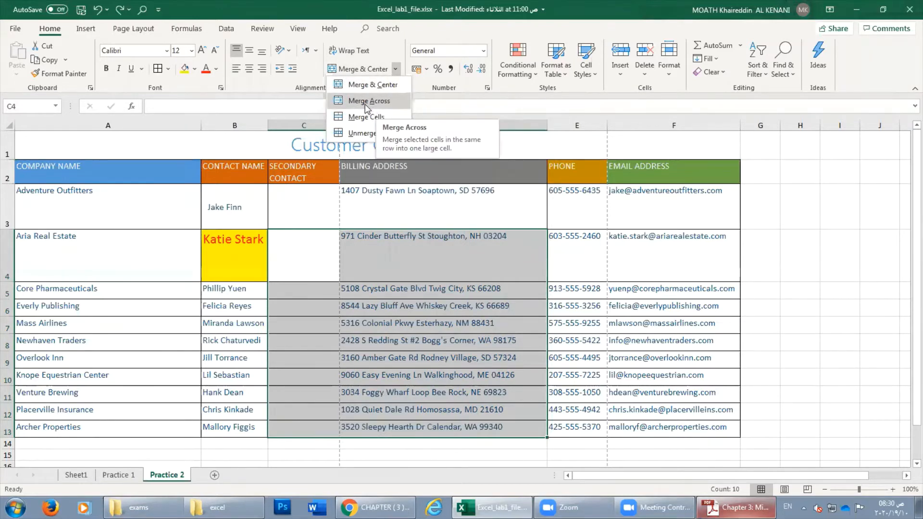
click(375, 286)
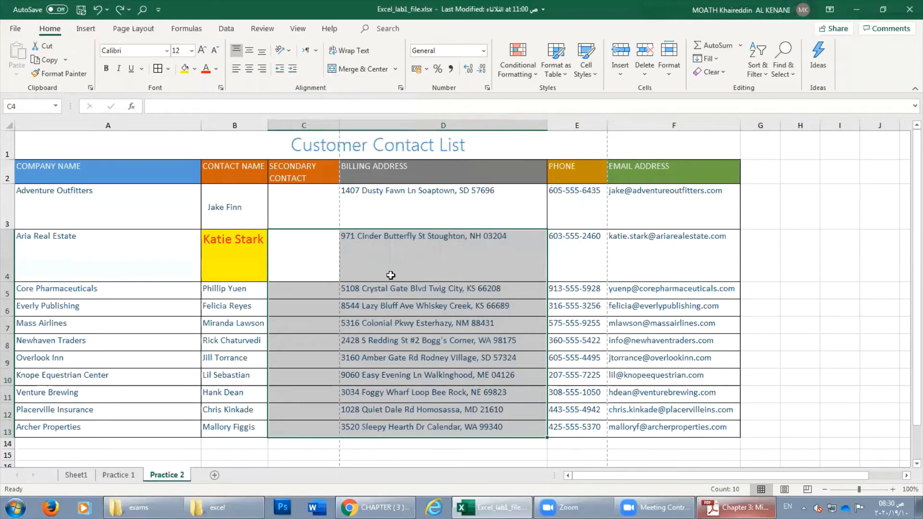
click(397, 268)
click(314, 255)
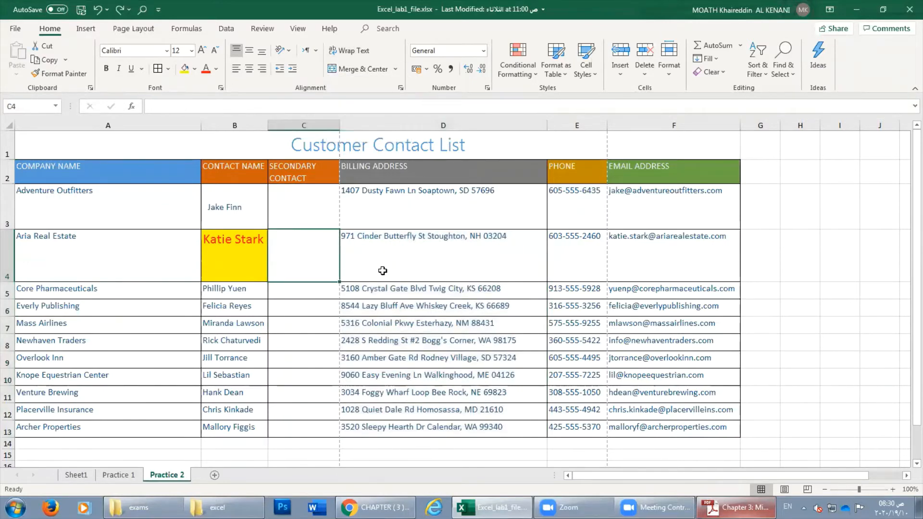
click(395, 69)
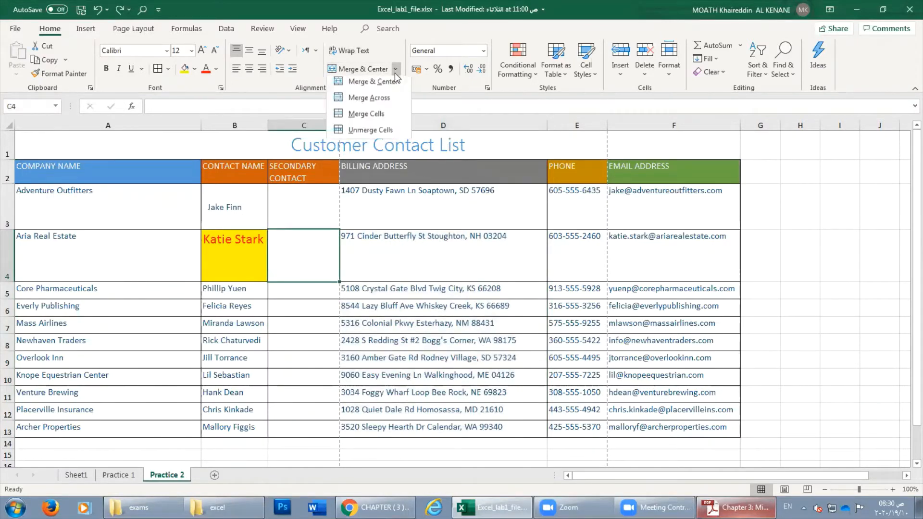
click(316, 268)
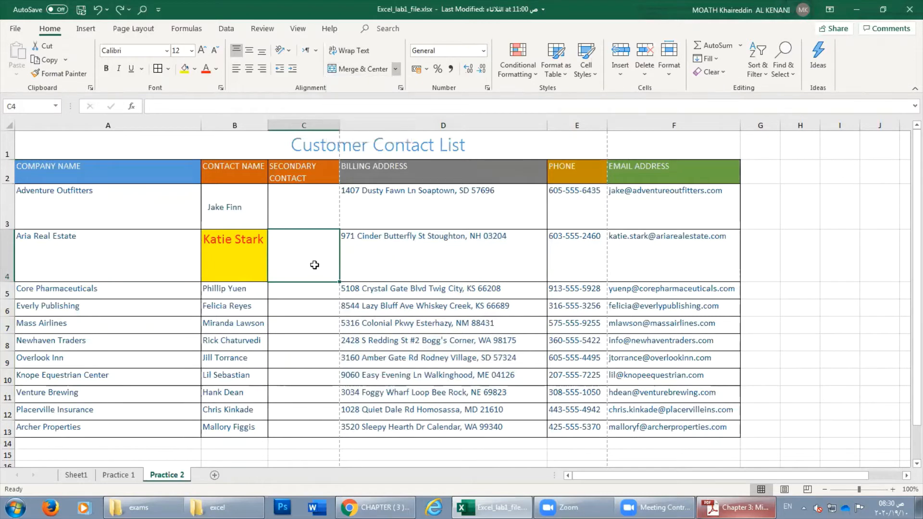
Inspect cells C5 to D6 and C4:D4 with the merge options, then reselect C4:D13.
click(384, 294)
click(321, 293)
click(368, 307)
click(317, 309)
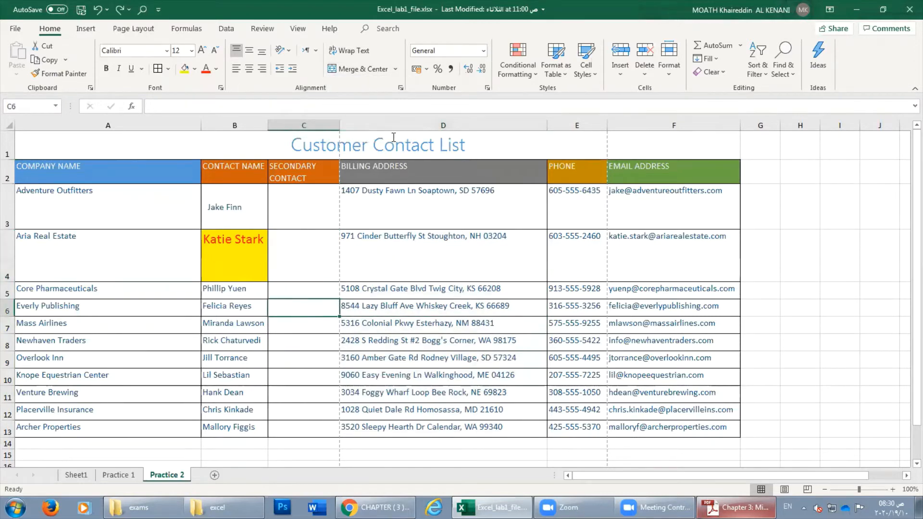
click(394, 69)
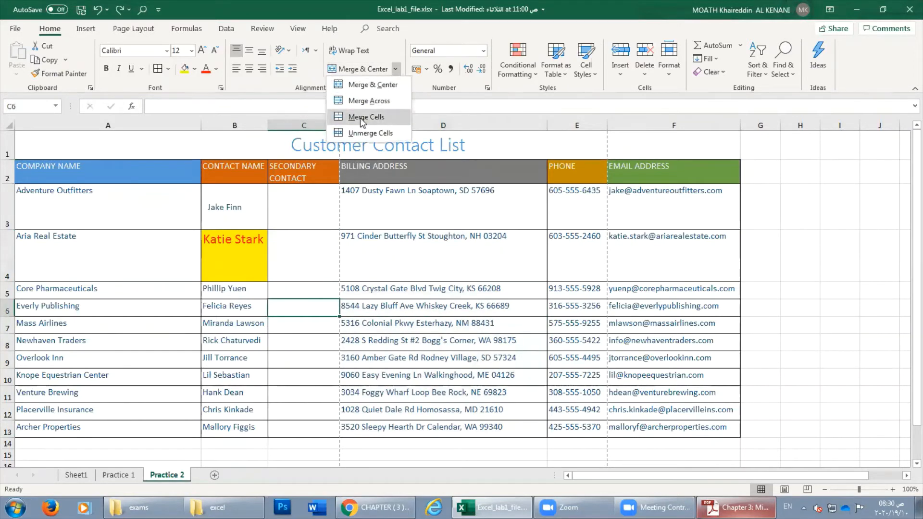
click(375, 262)
drag(321, 250, 415, 249)
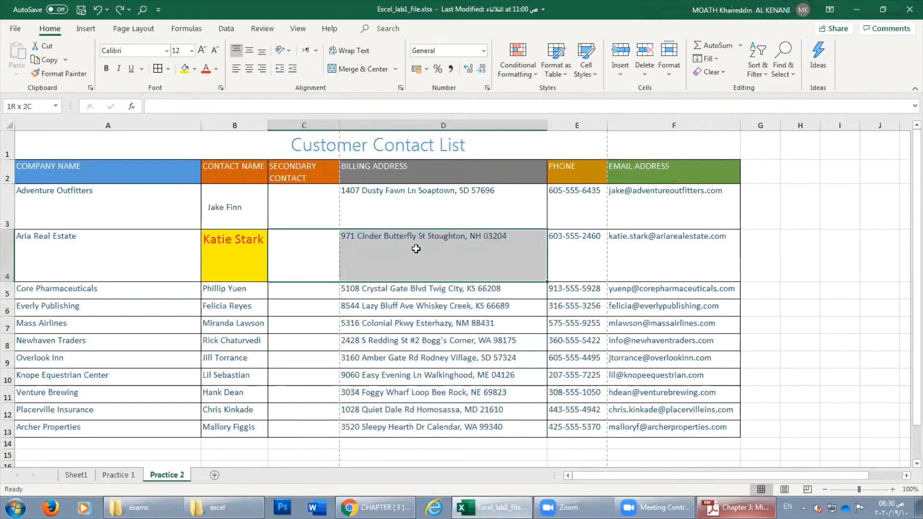
click(394, 69)
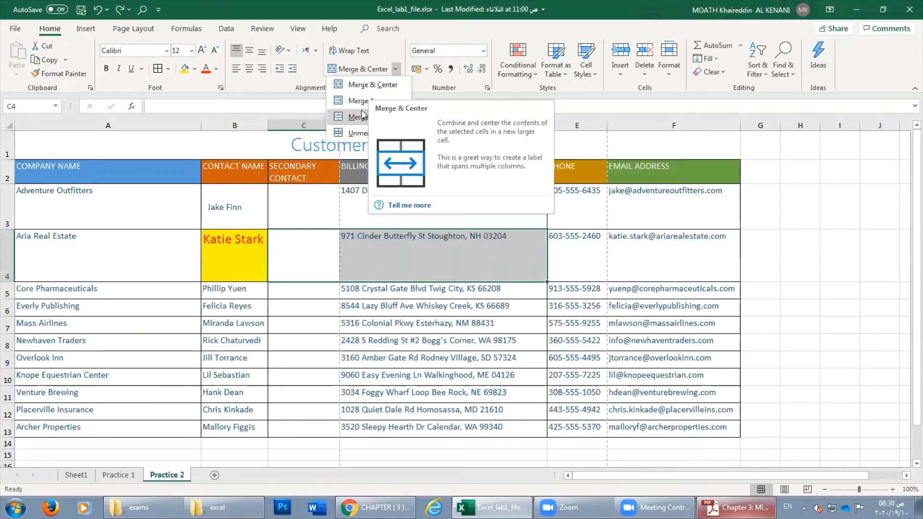
click(343, 144)
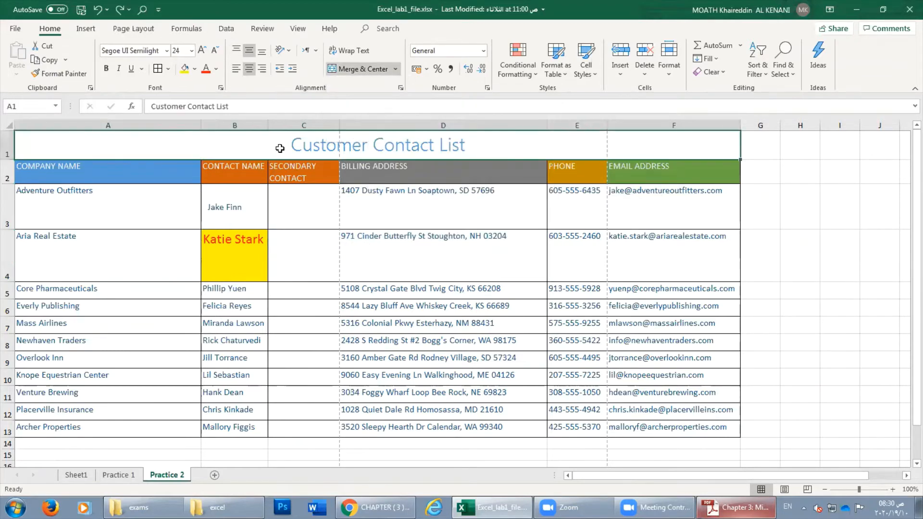
drag(313, 251, 460, 427)
Merge C4:D13 into one cell, accepting the data-loss warning, then undo it.
click(396, 69)
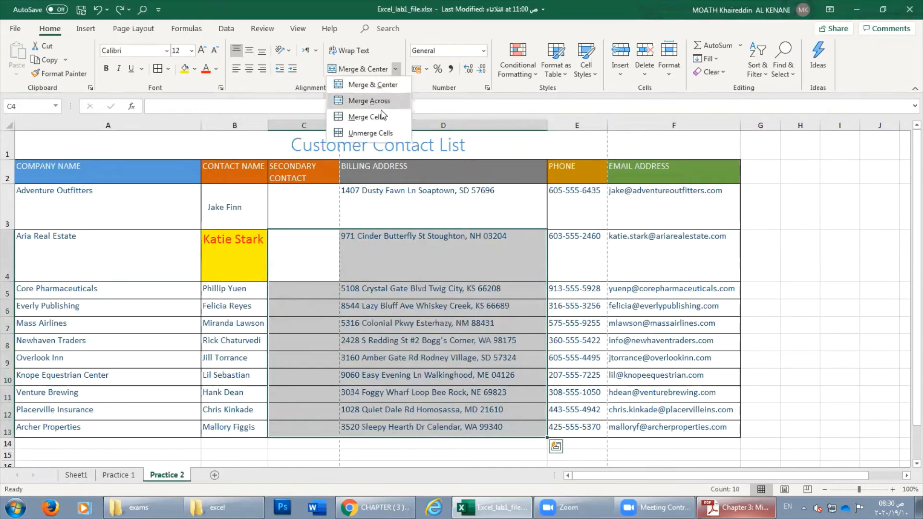
click(367, 117)
click(442, 287)
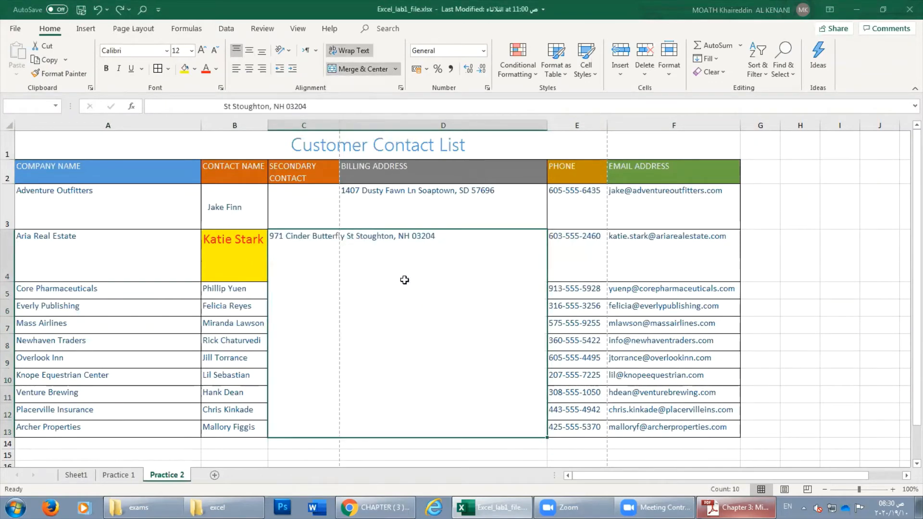
click(395, 69)
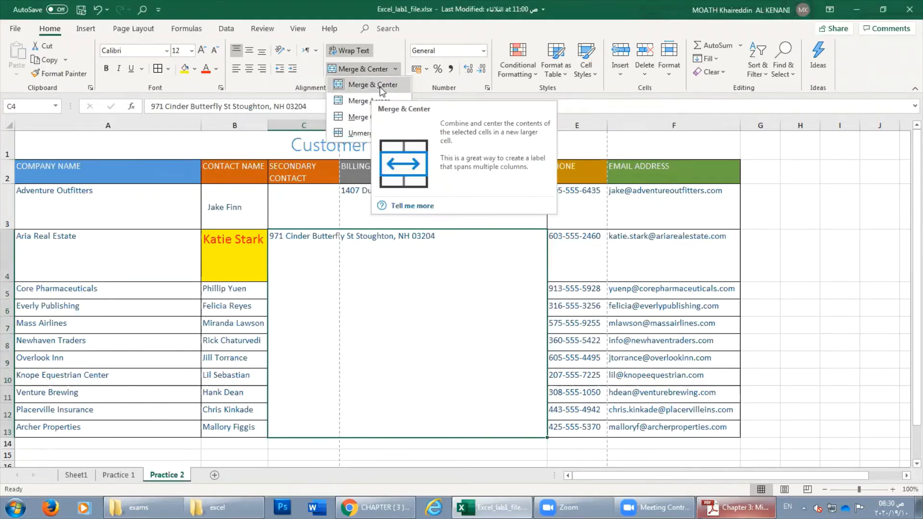
click(363, 283)
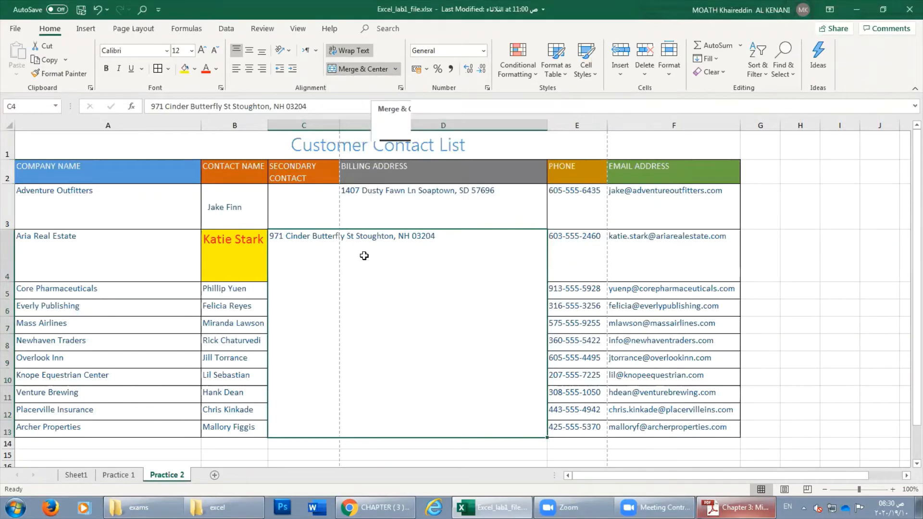
click(98, 10)
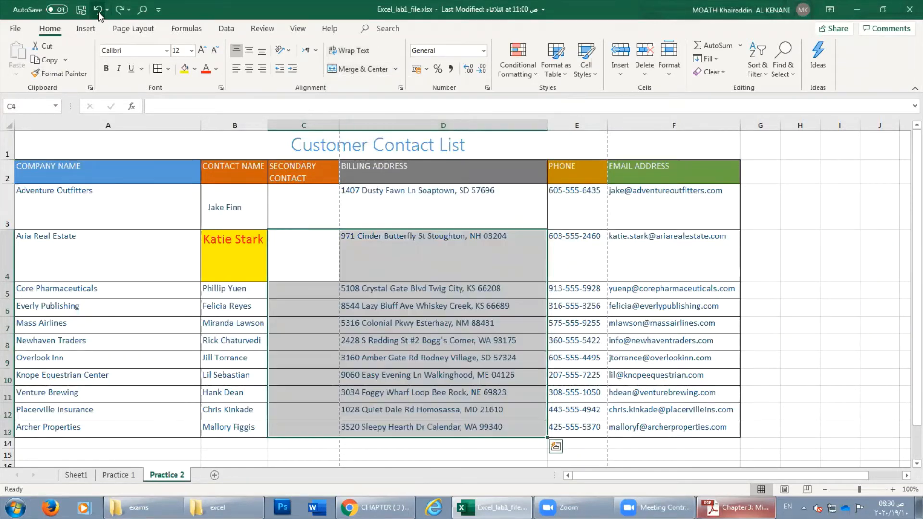
Merge & Center C4:D13 keeping the upper-left value, then unmerge the block.
click(395, 69)
click(384, 85)
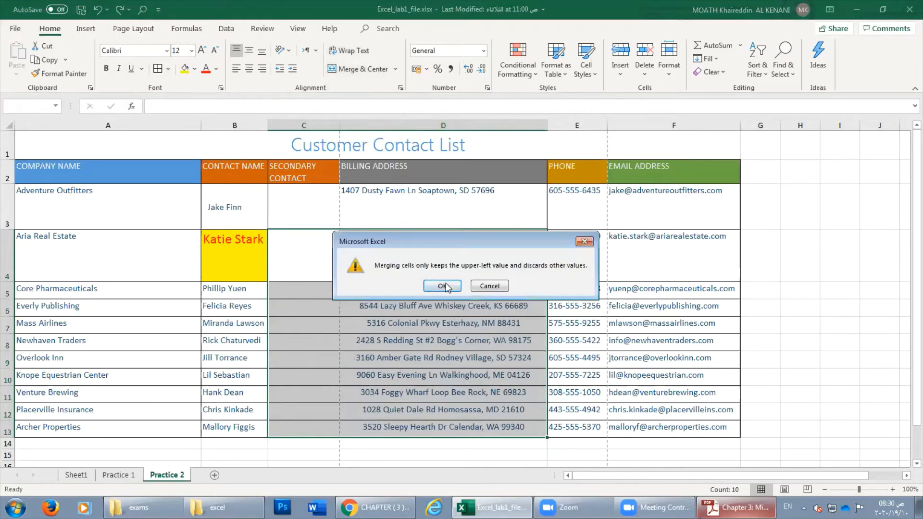
click(443, 286)
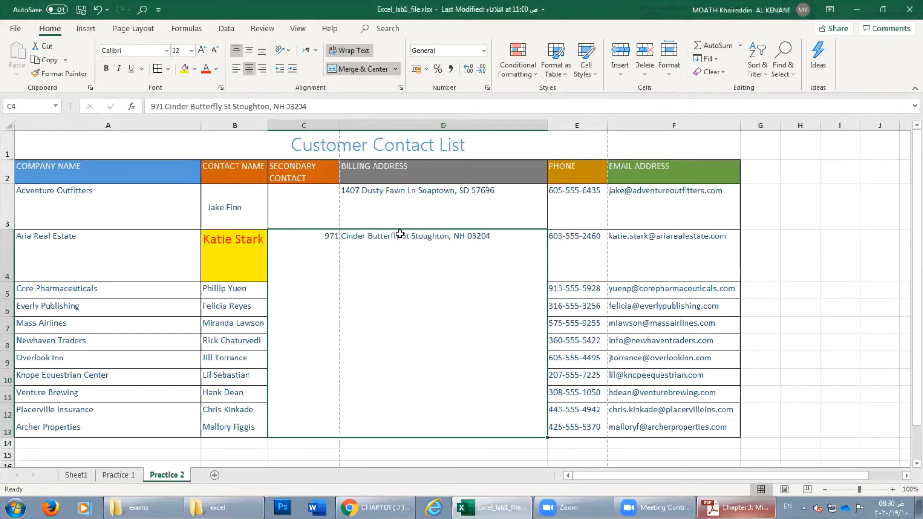
click(395, 69)
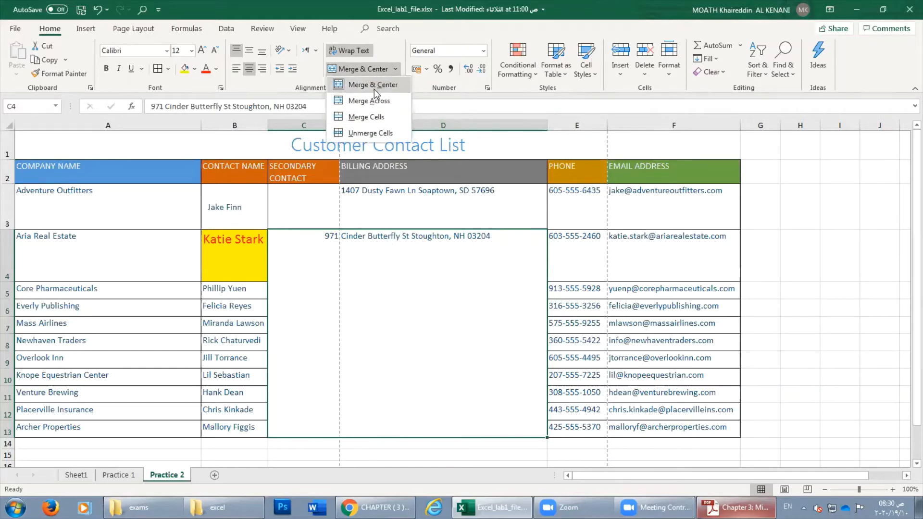
click(371, 134)
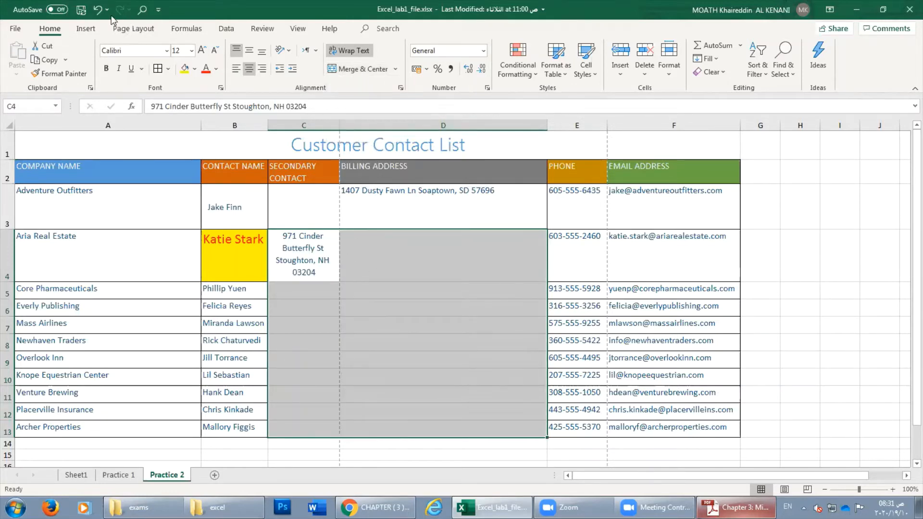
Undo twice, then merge and unmerge the C4:D13 address block again.
click(97, 10)
click(98, 11)
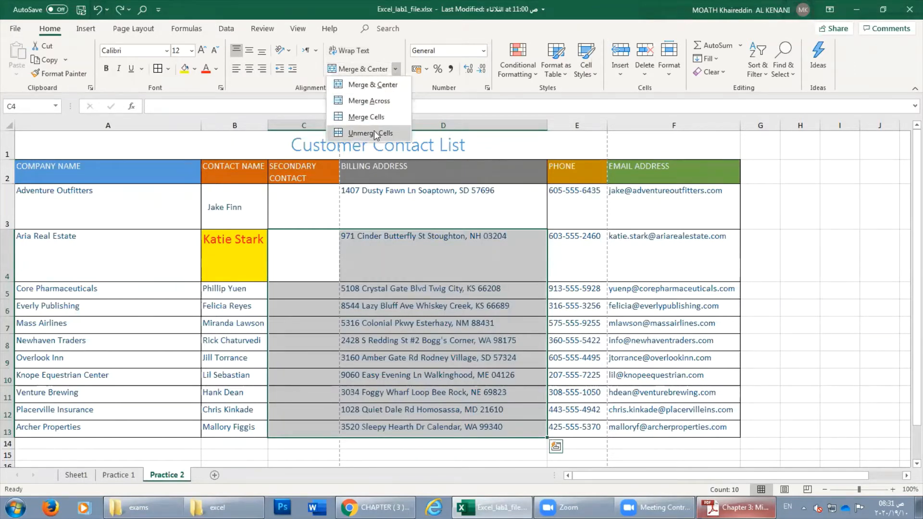
click(372, 85)
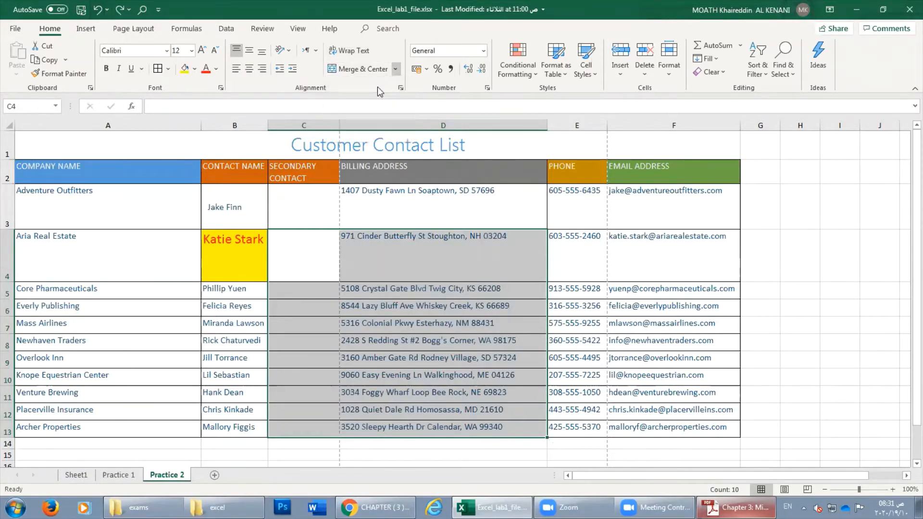
key(Return)
click(394, 72)
click(361, 135)
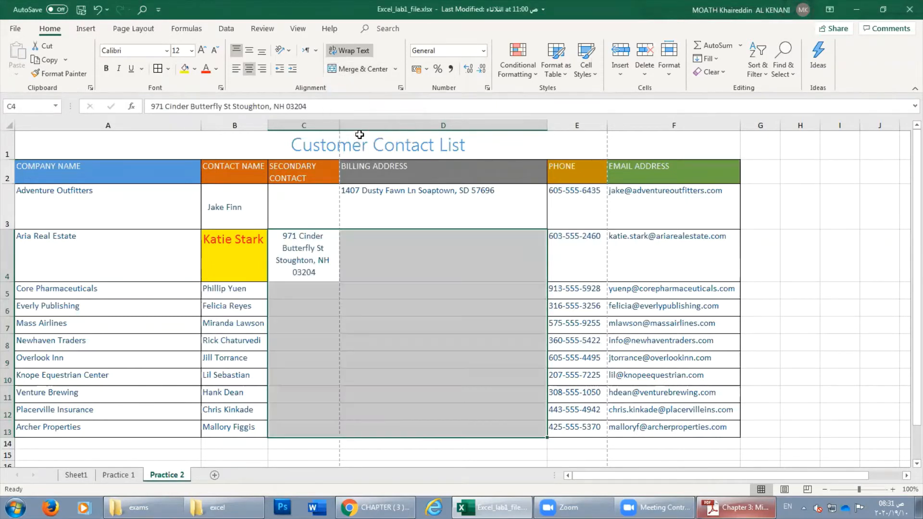
click(319, 262)
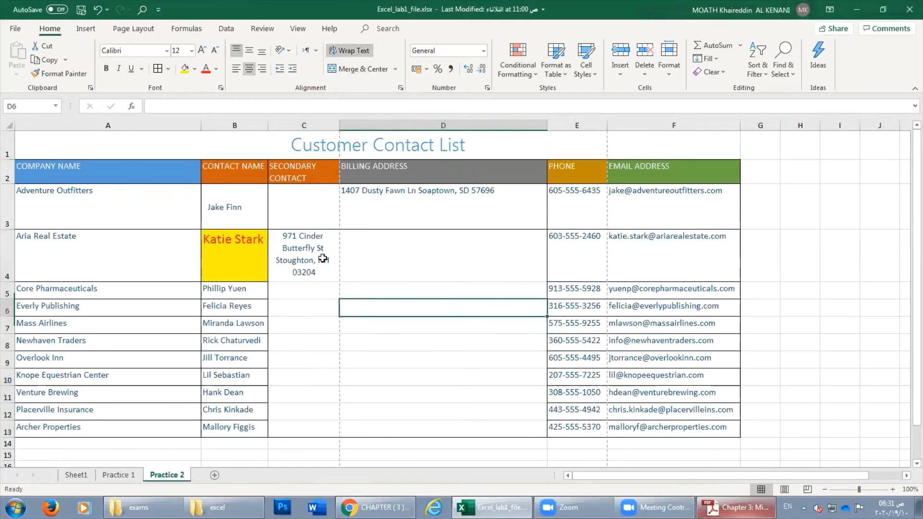
Unmerge the Customer Contact List title from A1:F1, leaving it left-aligned in A1.
click(73, 143)
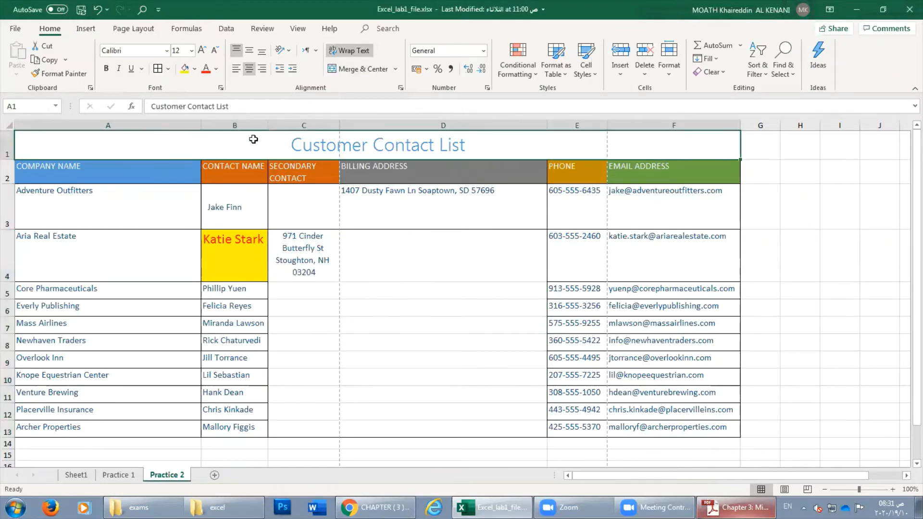
click(393, 69)
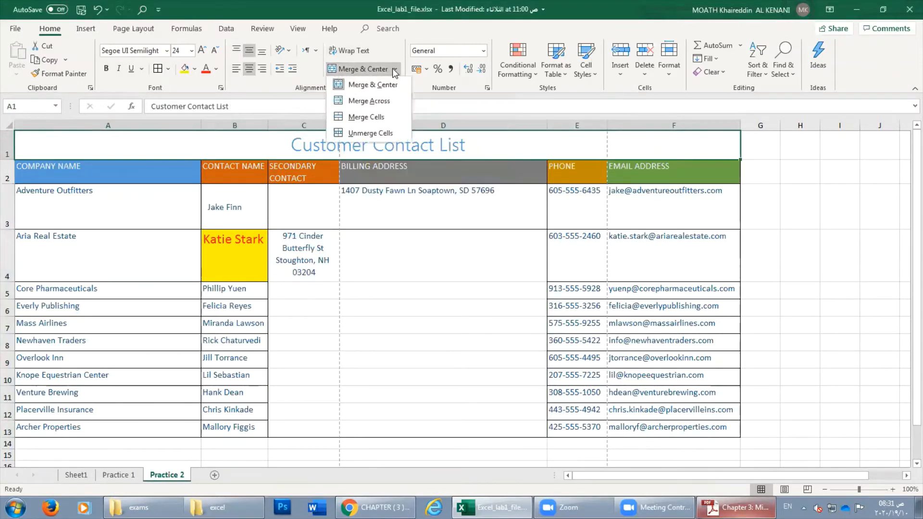
click(371, 133)
drag(139, 145, 688, 135)
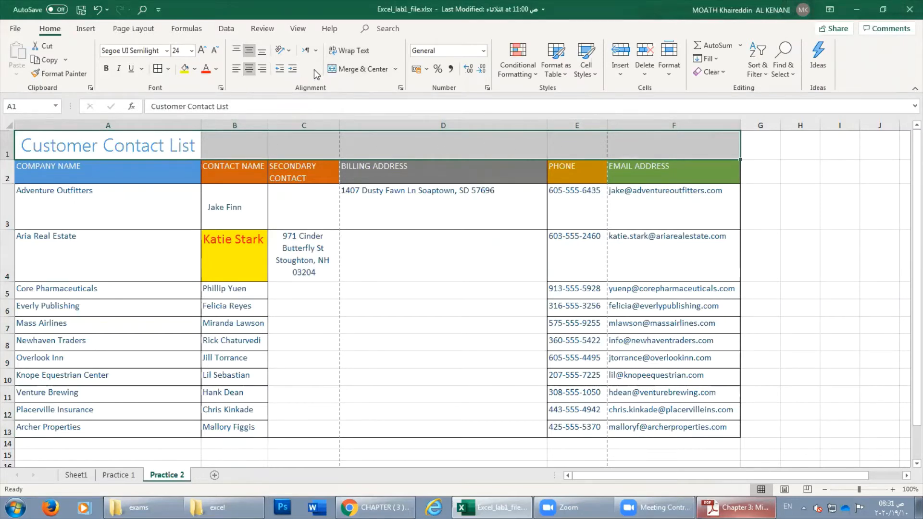
click(396, 69)
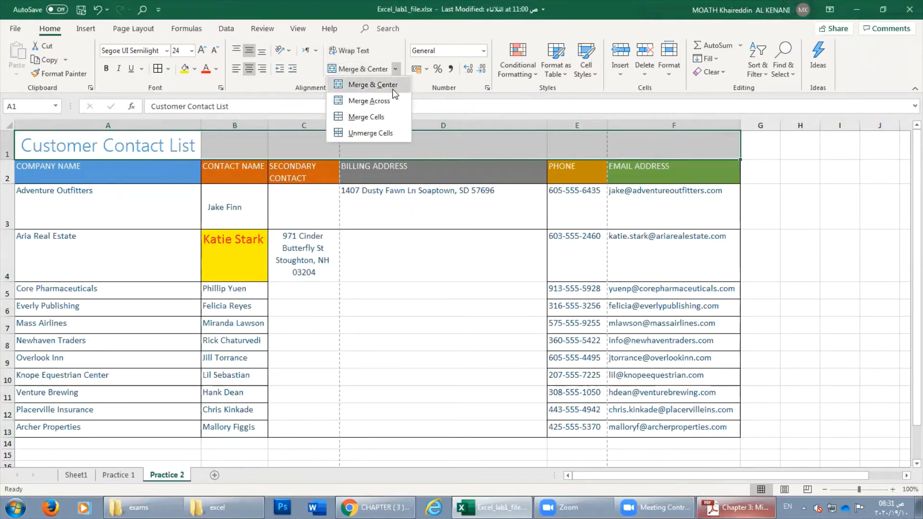
click(365, 134)
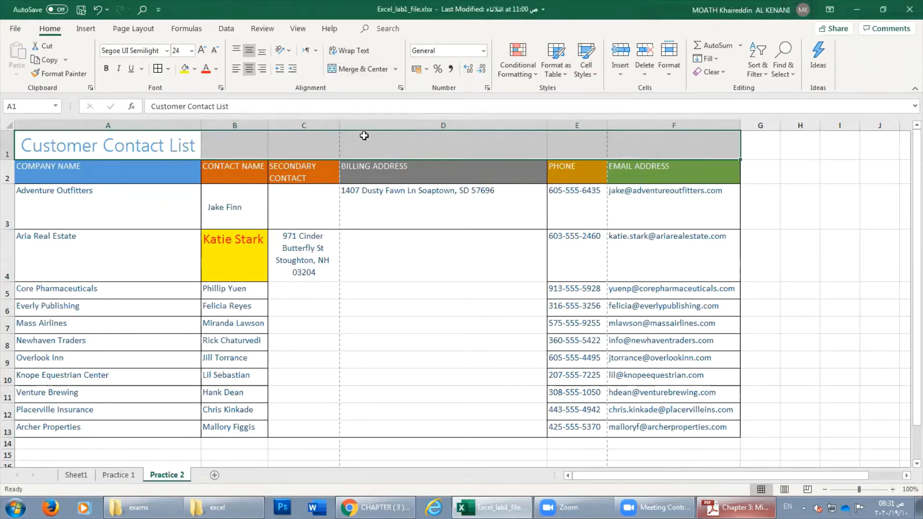
click(394, 69)
click(377, 86)
click(395, 69)
click(379, 133)
click(358, 70)
click(358, 70)
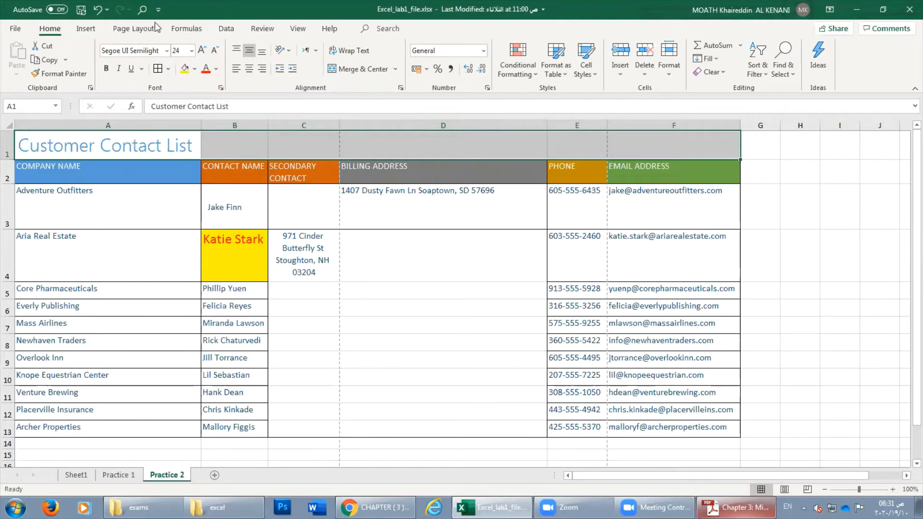
click(577, 266)
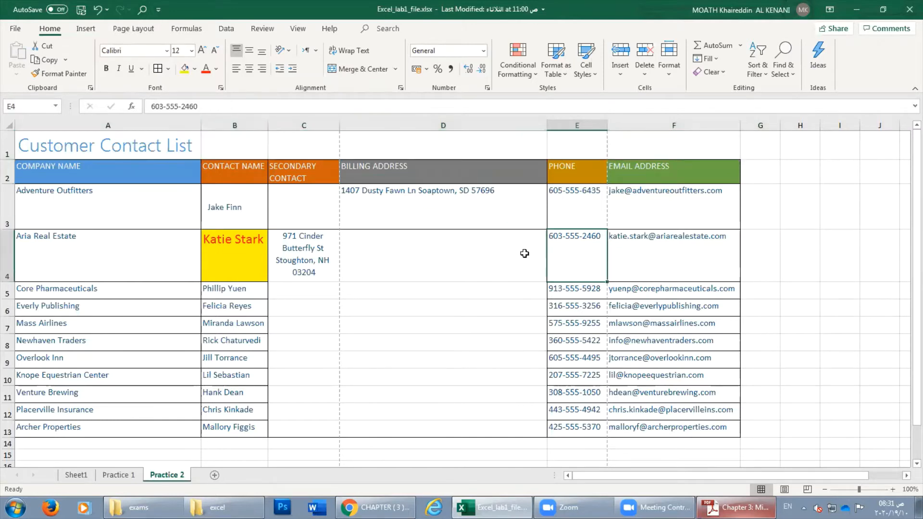
click(548, 288)
click(255, 322)
click(160, 269)
click(110, 314)
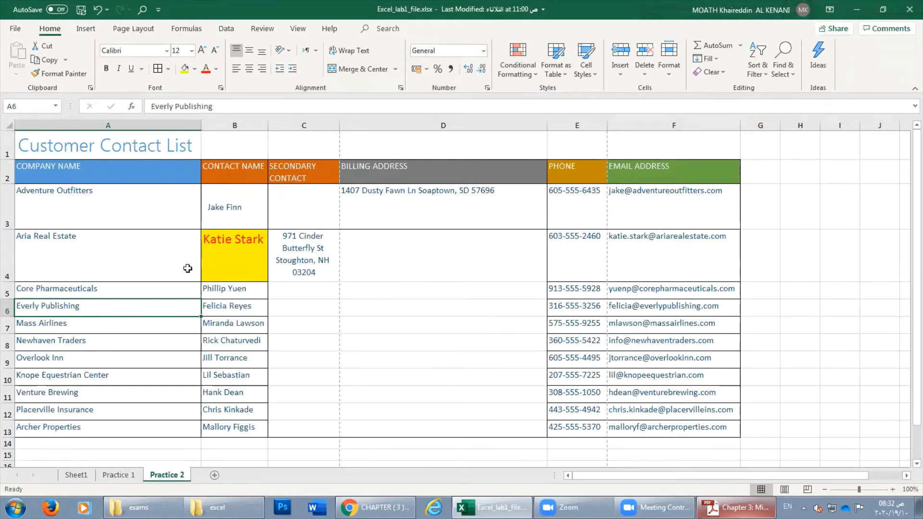
click(98, 210)
click(92, 361)
click(82, 313)
click(205, 339)
click(248, 288)
click(241, 342)
click(573, 356)
click(586, 293)
click(623, 308)
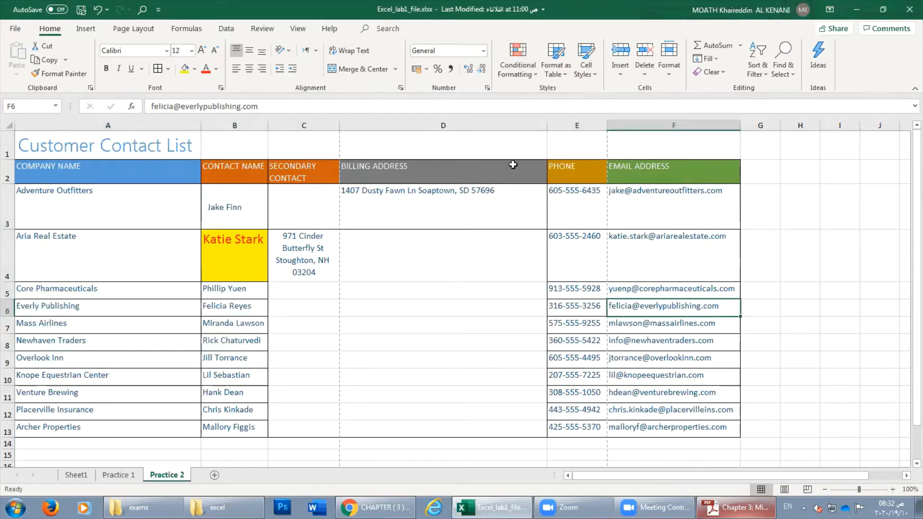
click(483, 51)
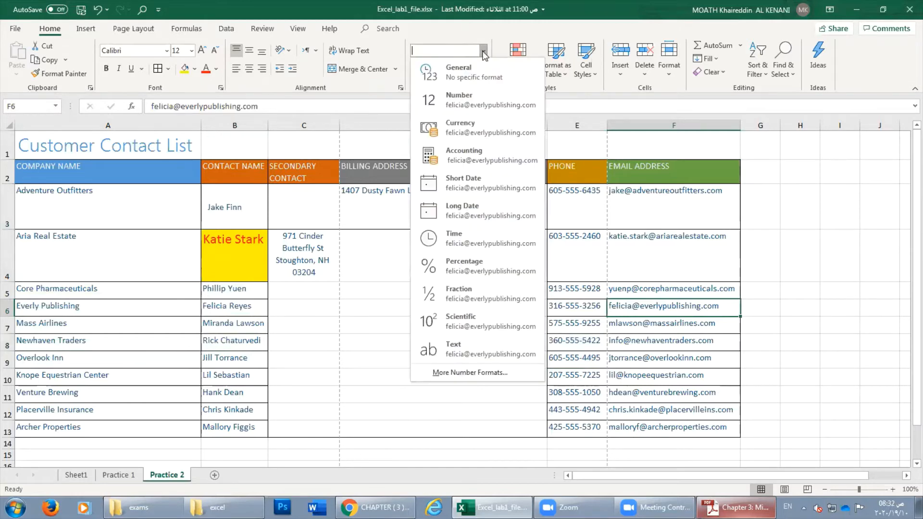
click(781, 248)
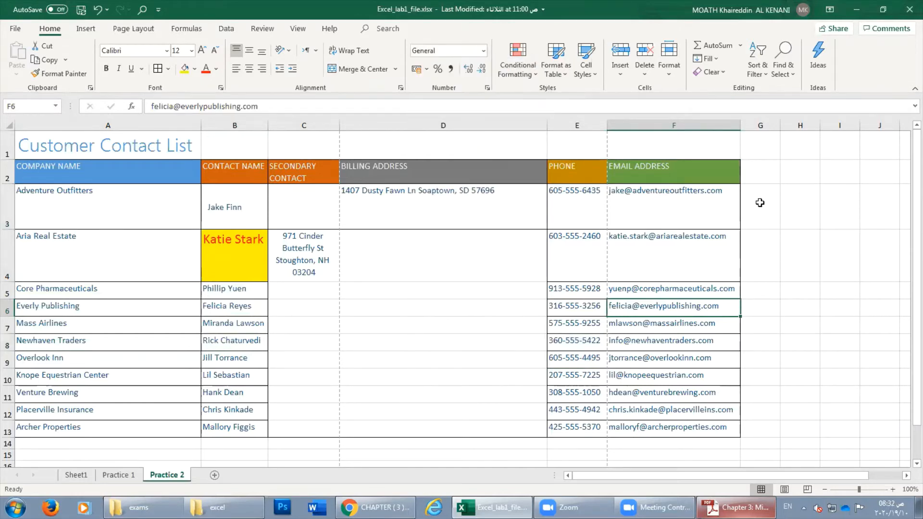
click(760, 199)
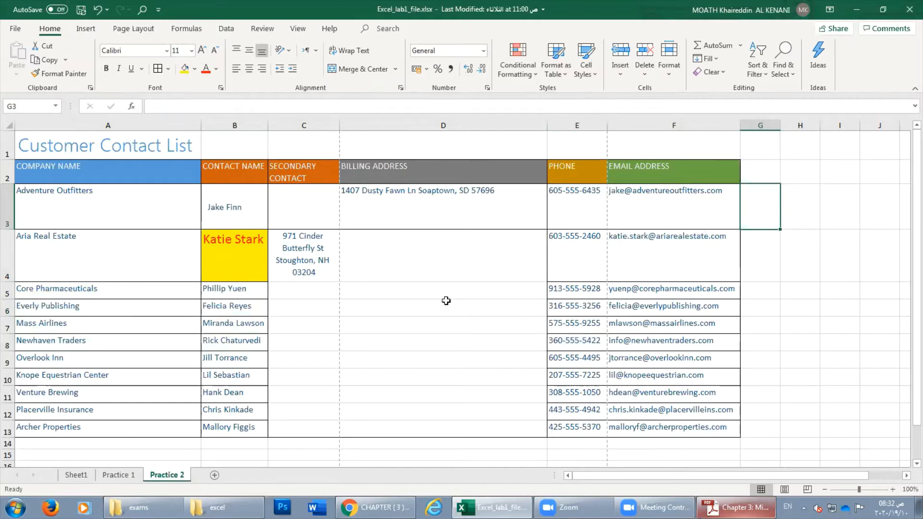
Enter the value 2105 in cell D4.
click(416, 250)
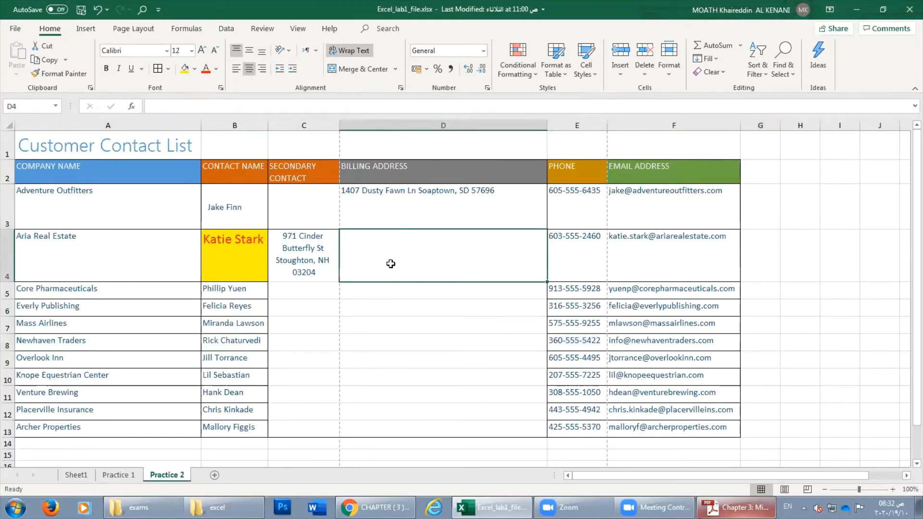
text(22)
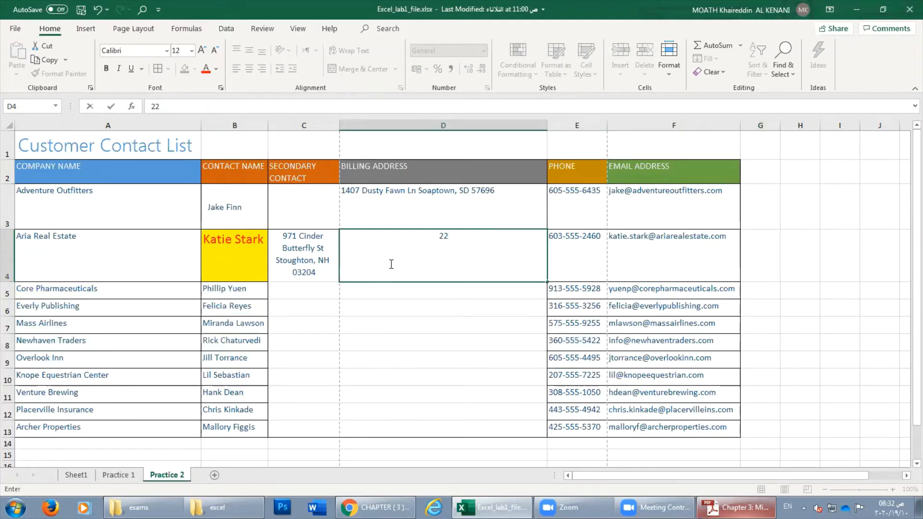
text(05)
key(Return)
click(449, 268)
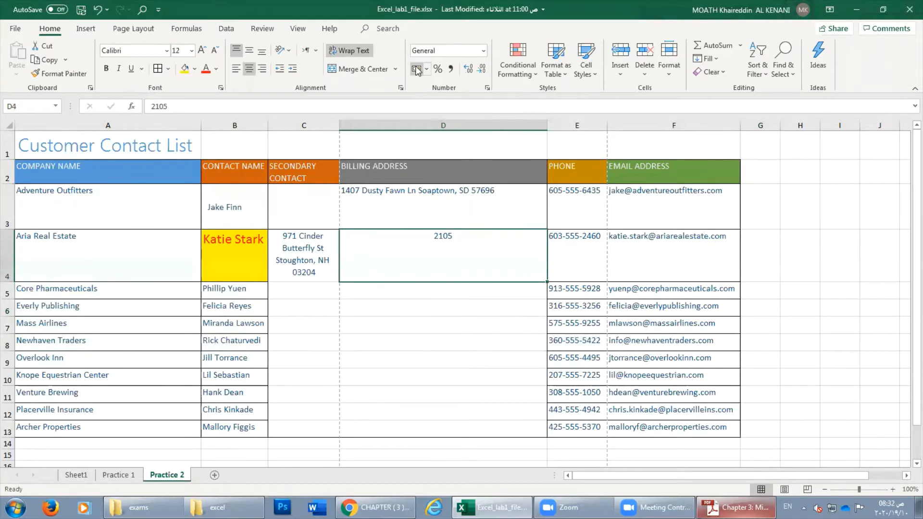
Format D4 as Number so it shows 2105.00.
click(484, 51)
click(484, 51)
click(484, 51)
click(464, 99)
click(432, 287)
Close the iTunes phone-connection error dialog with OK.
click(448, 248)
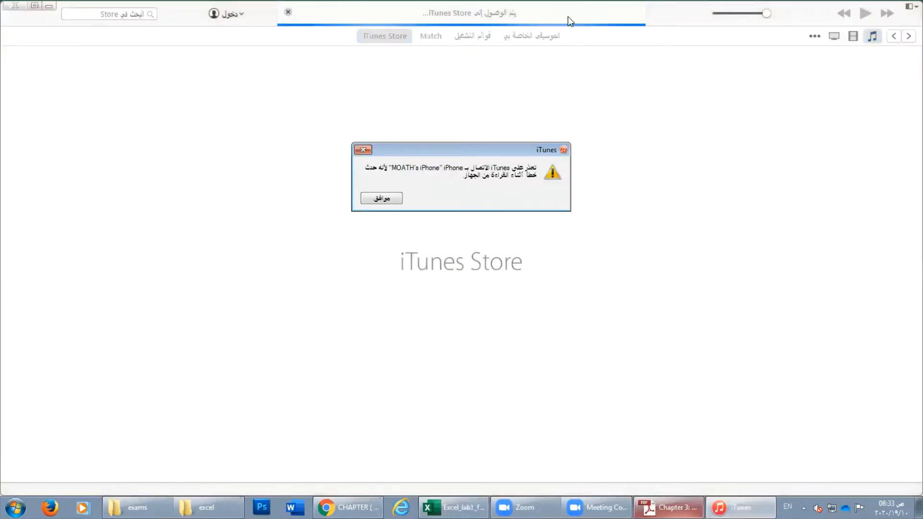
click(380, 198)
Close iTunes and give D4 two decimal places with a thousands separator.
click(21, 8)
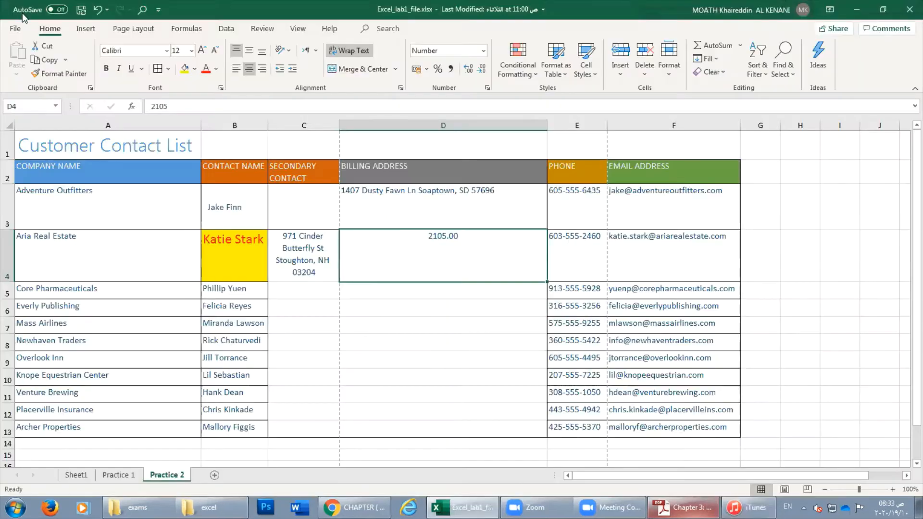
click(470, 72)
click(470, 72)
click(470, 70)
click(471, 70)
click(470, 71)
click(471, 70)
click(471, 70)
click(471, 71)
click(478, 71)
click(478, 72)
click(478, 71)
click(478, 70)
click(478, 71)
click(478, 71)
click(465, 71)
click(466, 71)
click(466, 71)
click(466, 72)
click(466, 71)
click(482, 70)
click(482, 71)
click(482, 71)
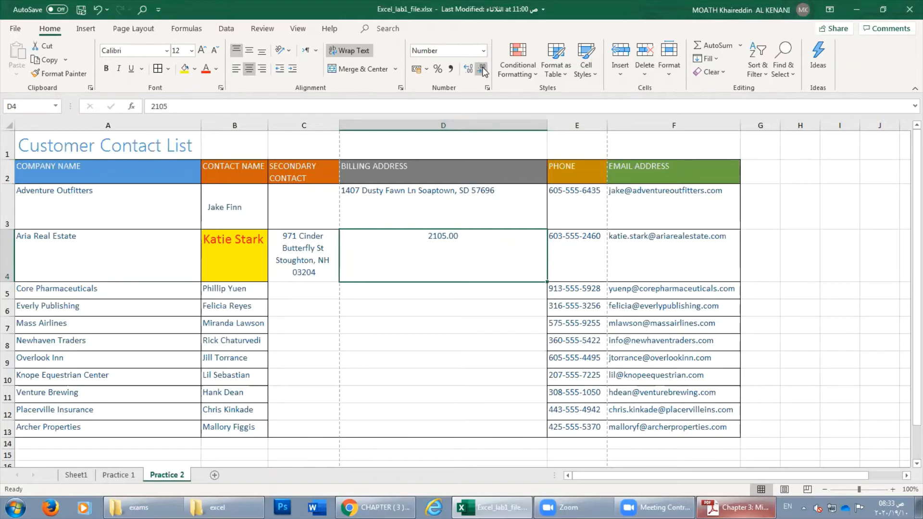
click(450, 71)
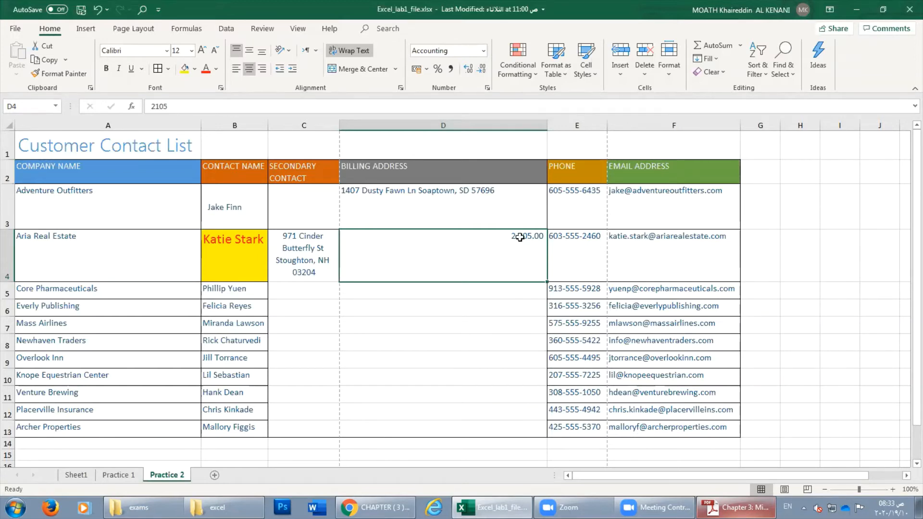
Change D4 to 28426105 and switch it from Number back to Accounting format.
double_click(515, 236)
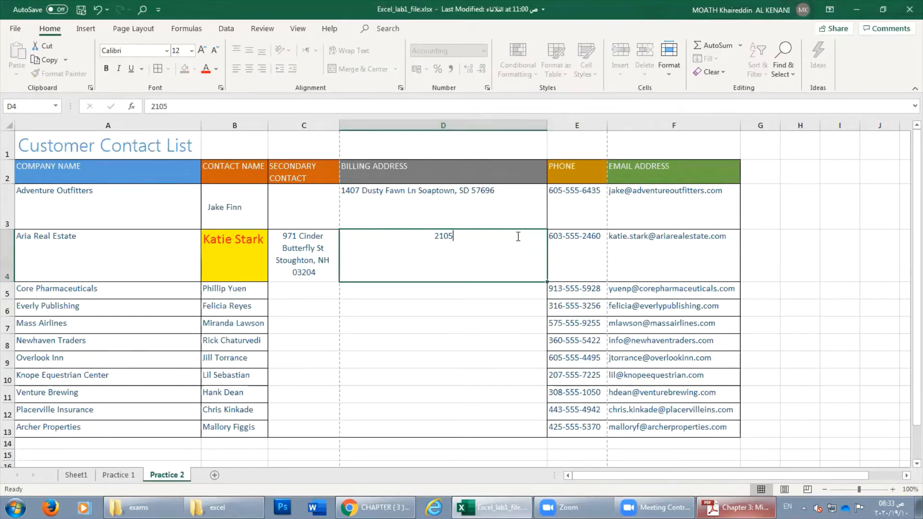
double_click(440, 236)
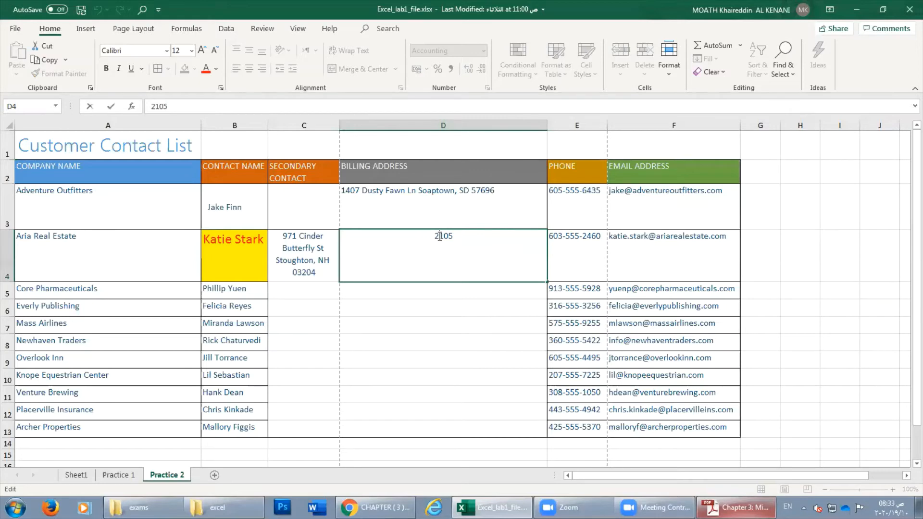
text(8426)
key(Return)
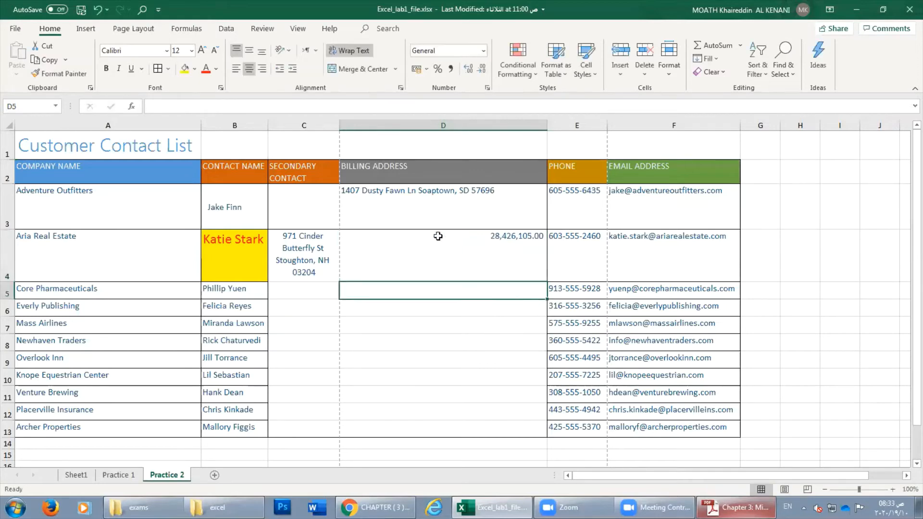
click(497, 244)
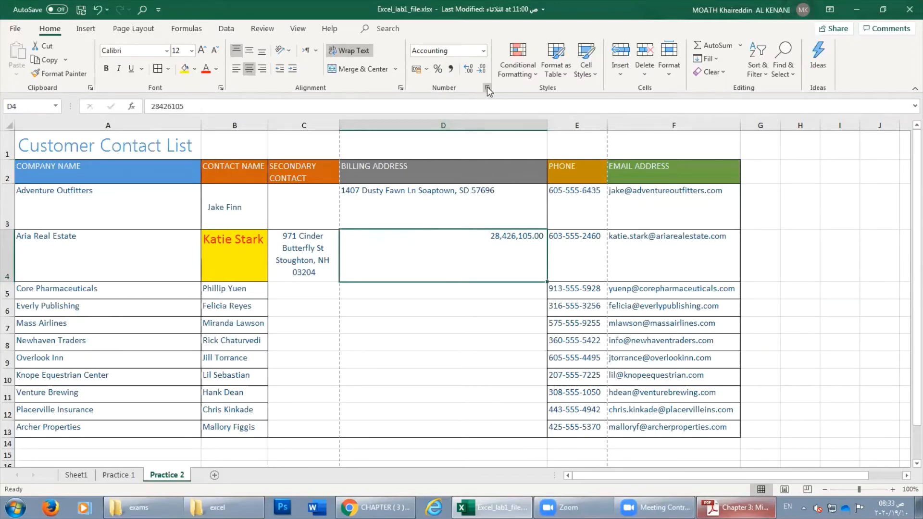
click(483, 51)
click(457, 97)
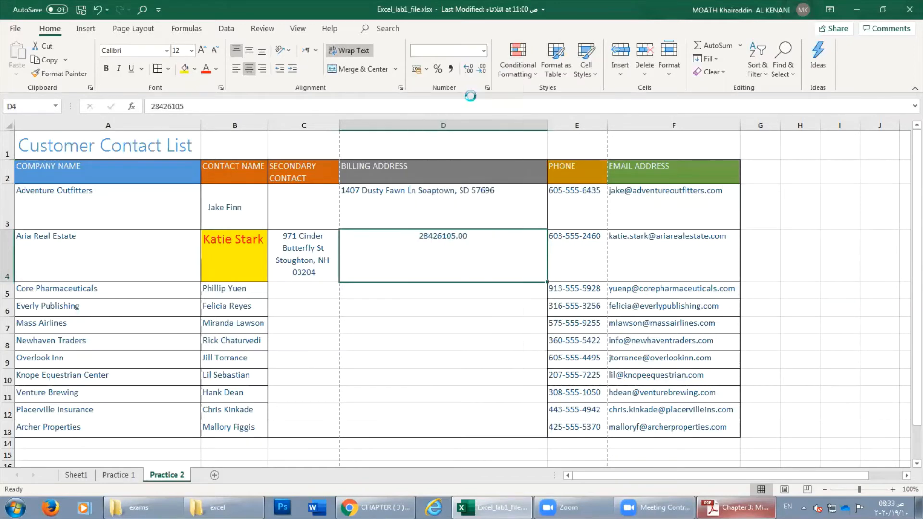
click(450, 72)
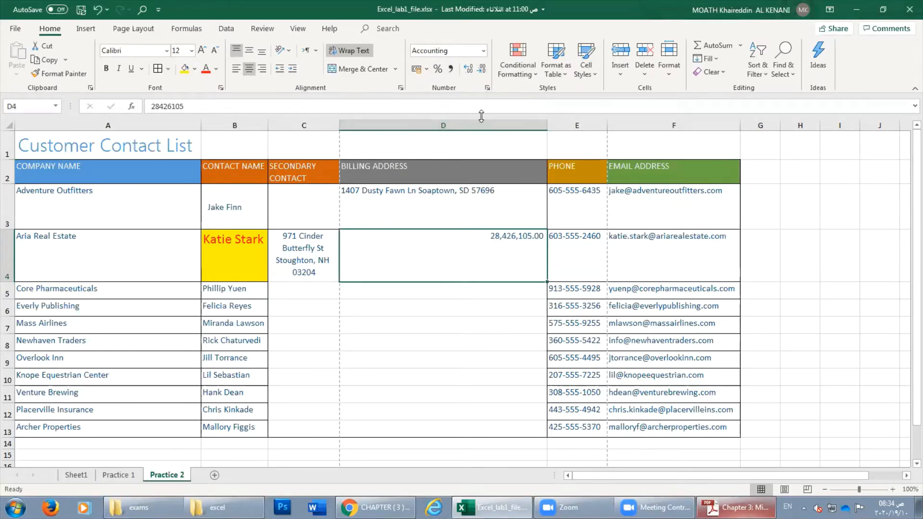
Format D4 as Number, ending with two decimal places (28426105.00).
click(481, 52)
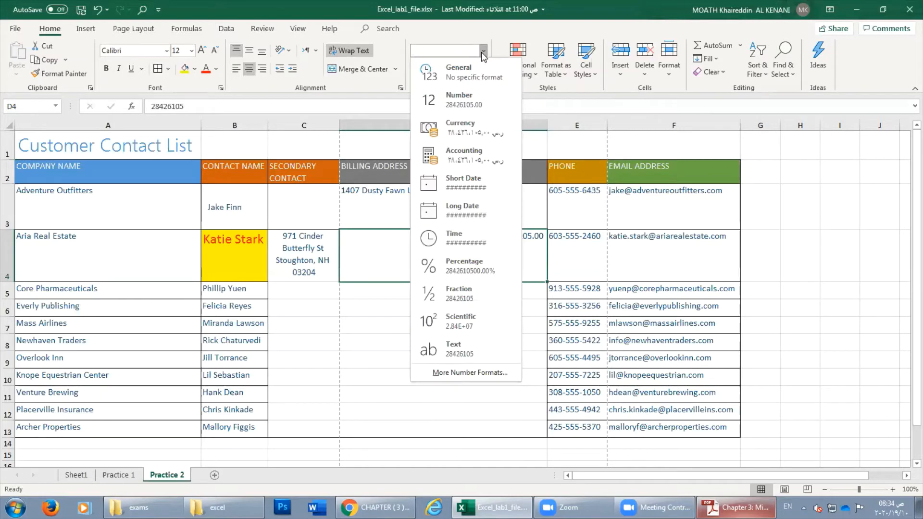
click(475, 102)
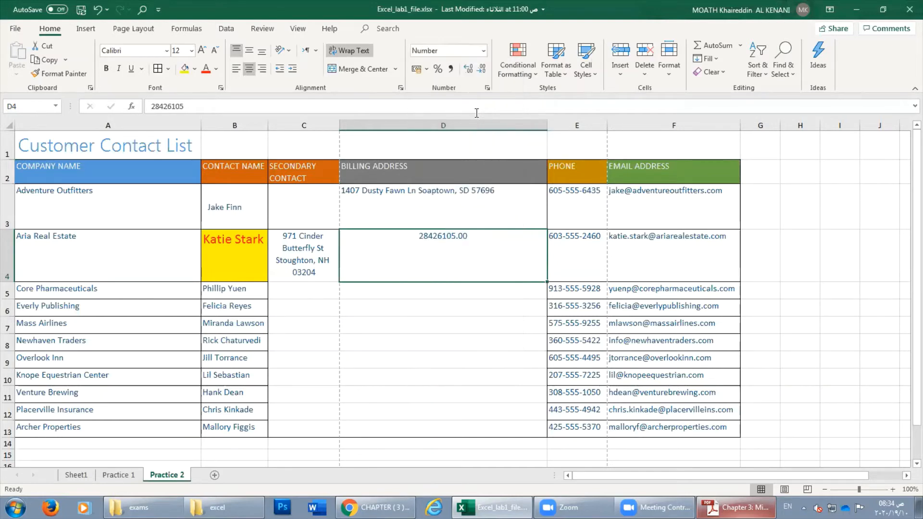
click(477, 71)
click(477, 71)
click(469, 70)
click(469, 70)
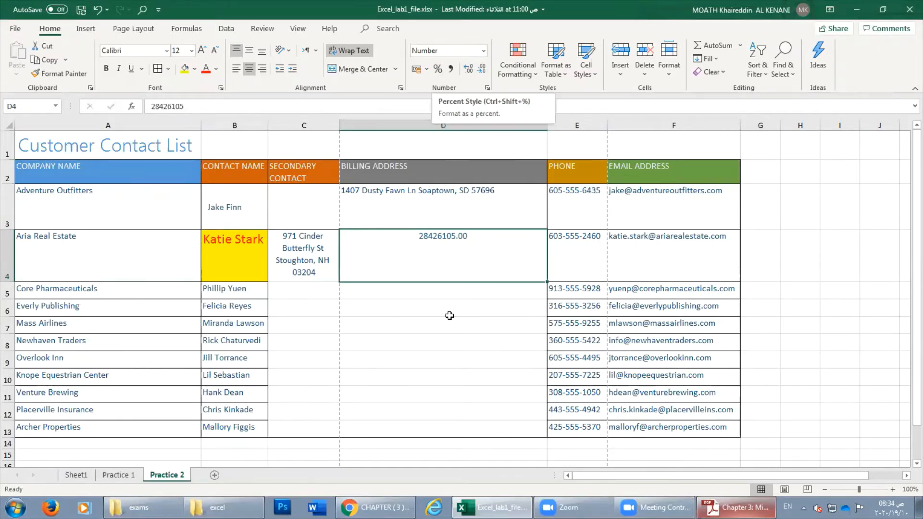
Enter 0.25 in D5, show it as a percentage, then switch it to Number.
click(447, 289)
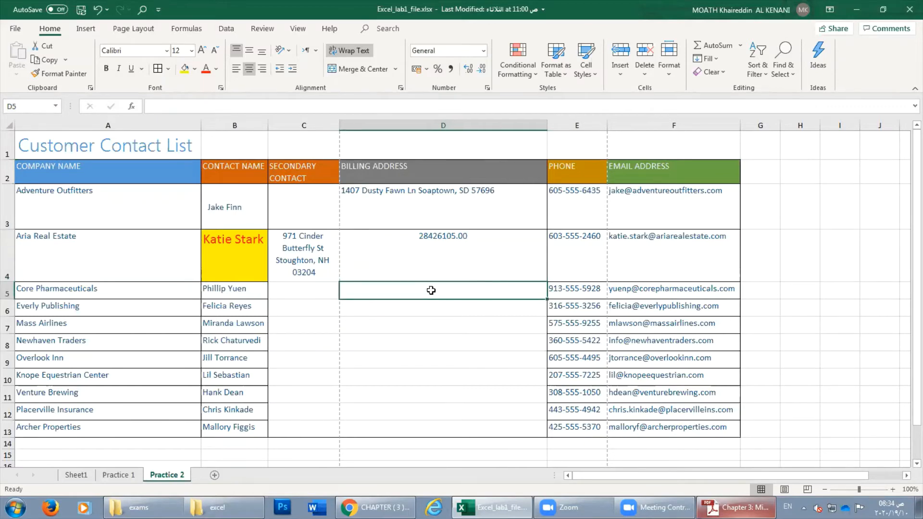
text(2)
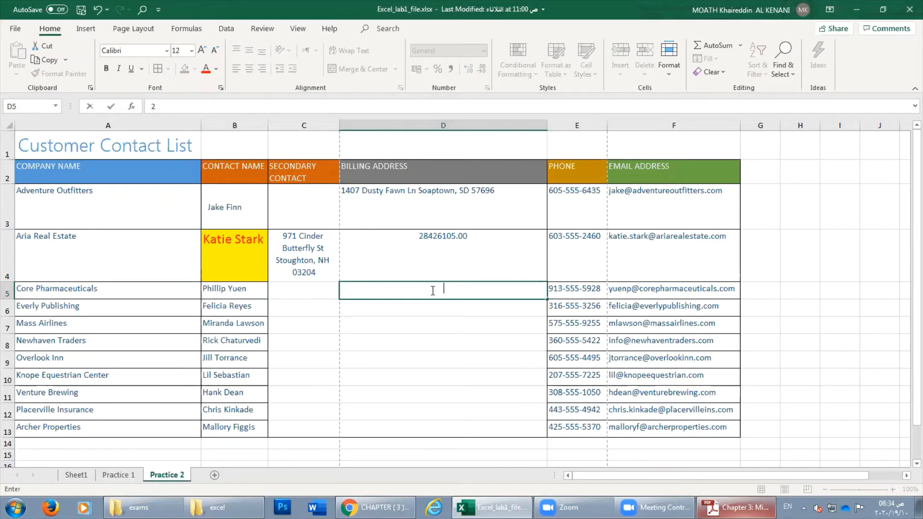
text(25)
click(462, 395)
click(461, 294)
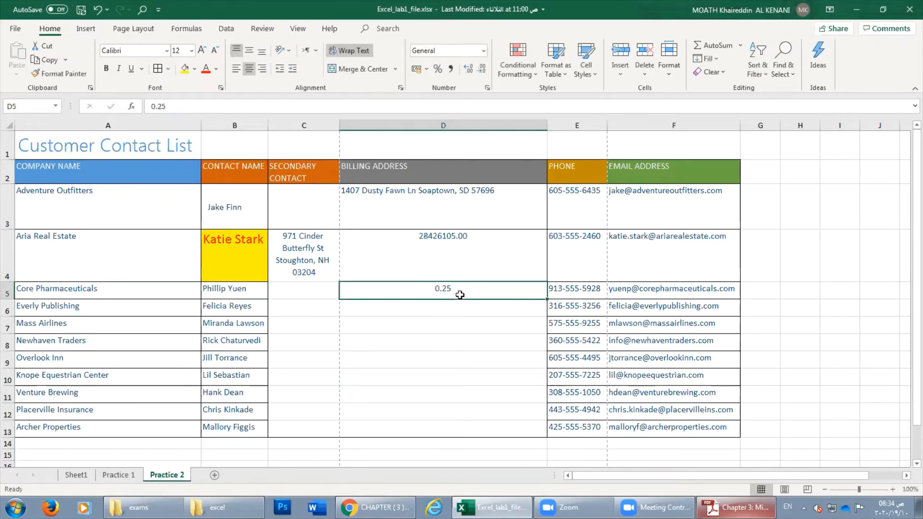
click(438, 71)
click(483, 51)
click(466, 99)
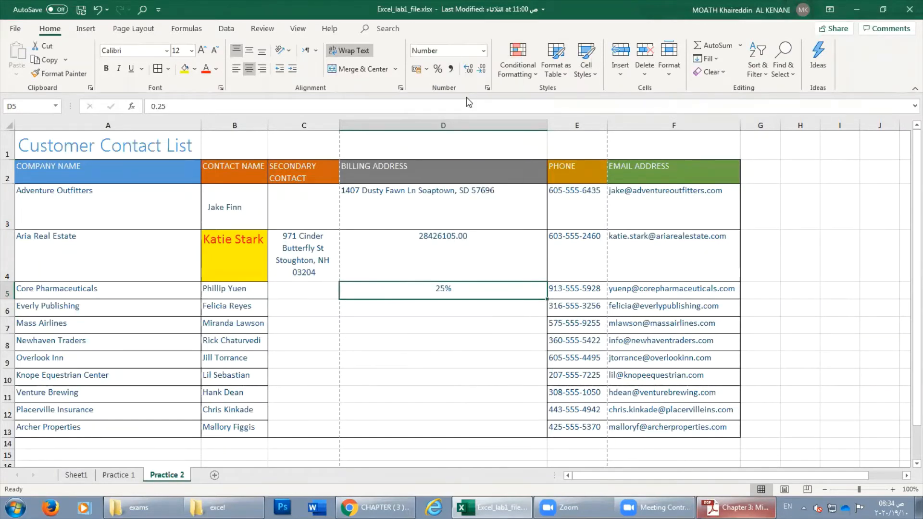
click(483, 51)
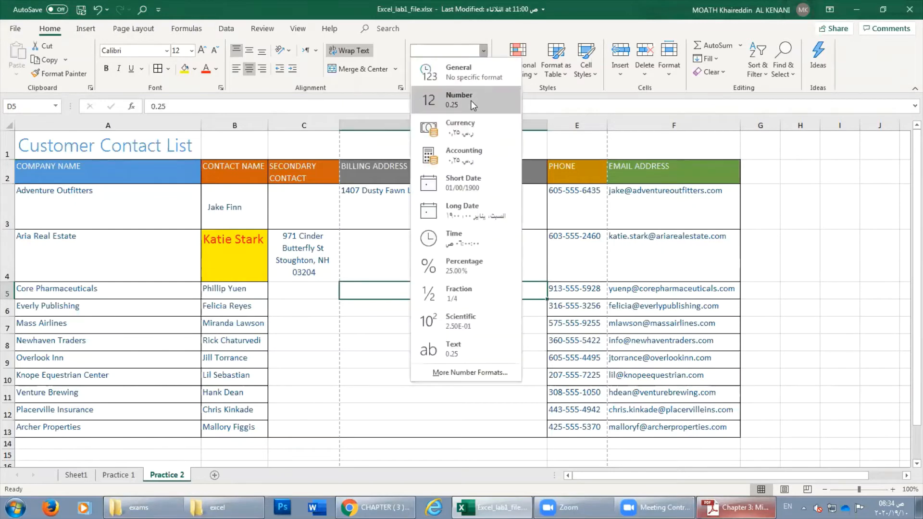
click(472, 100)
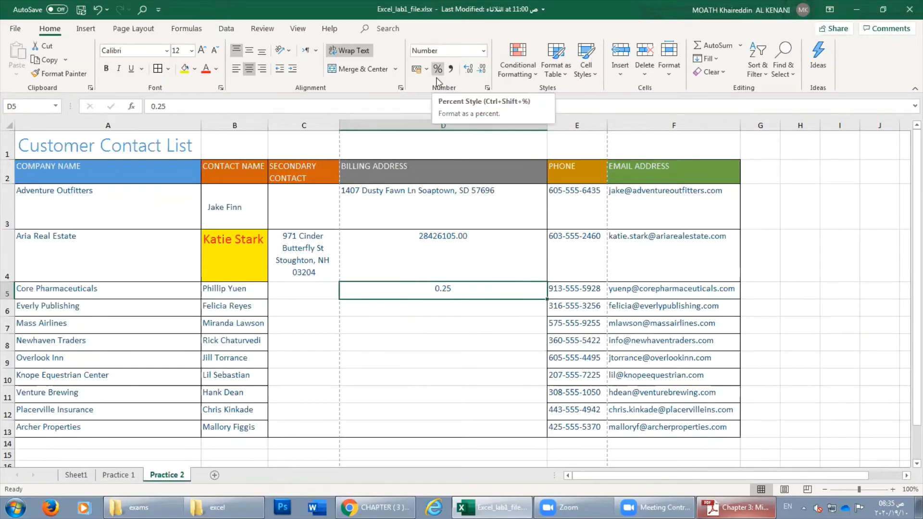
Enter 36 in cell D6 and re-edit it to confirm the value.
click(447, 303)
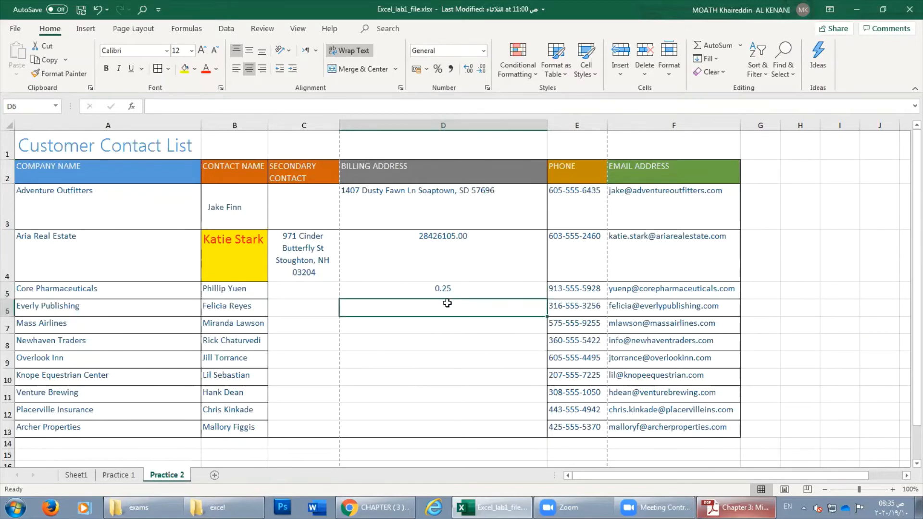
text(3)
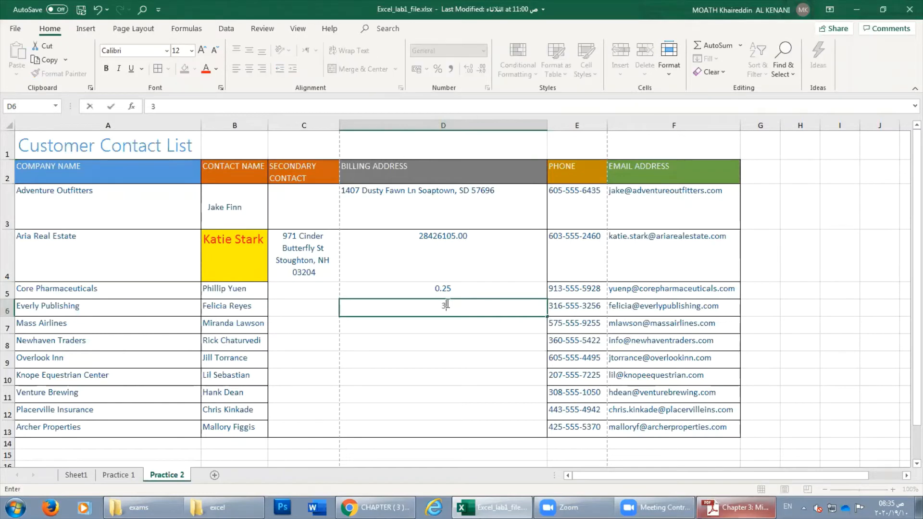
key(ctrl+Return)
double_click(443, 304)
click(447, 322)
click(449, 310)
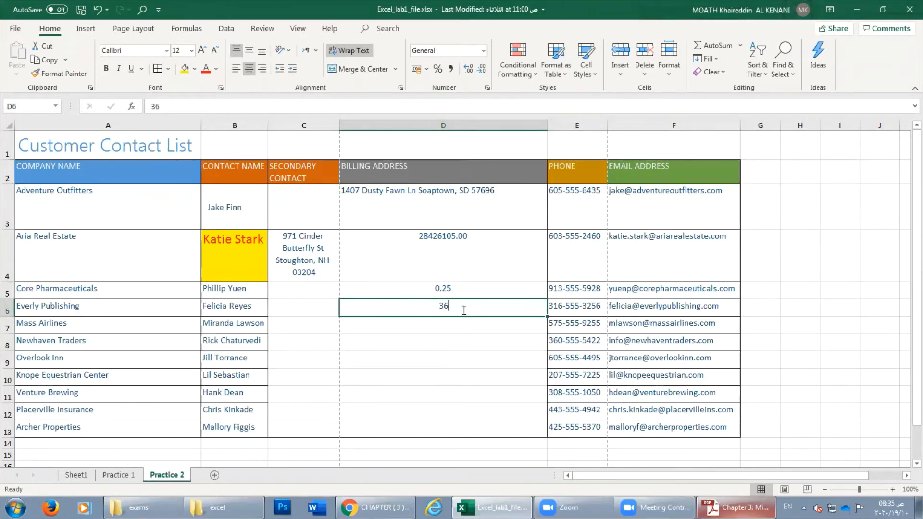
double_click(464, 310)
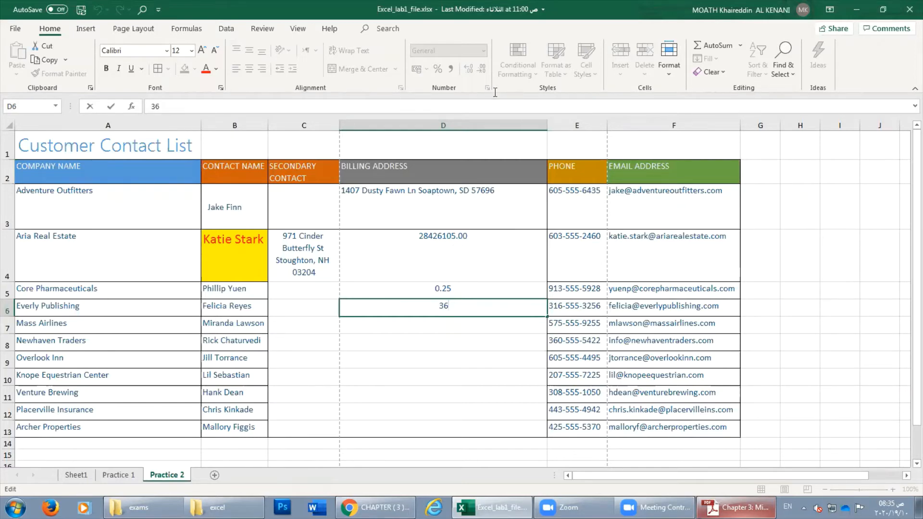
click(460, 330)
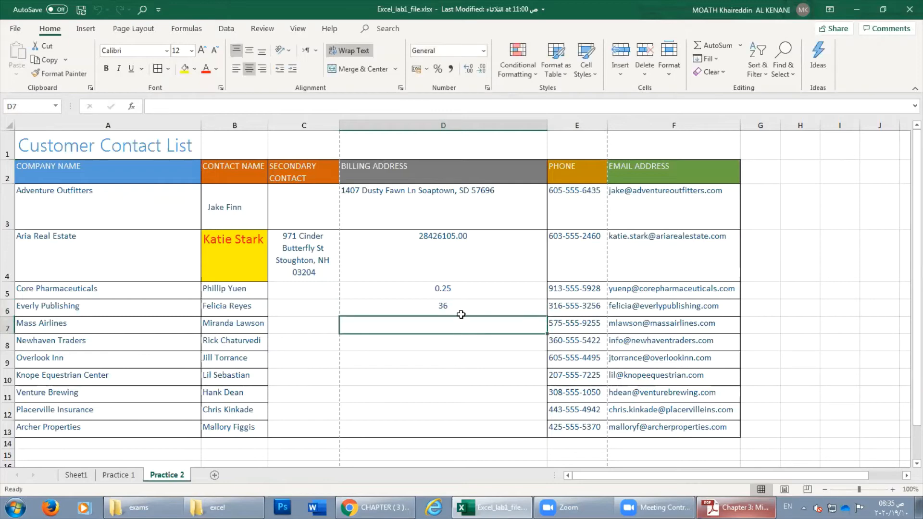
click(462, 308)
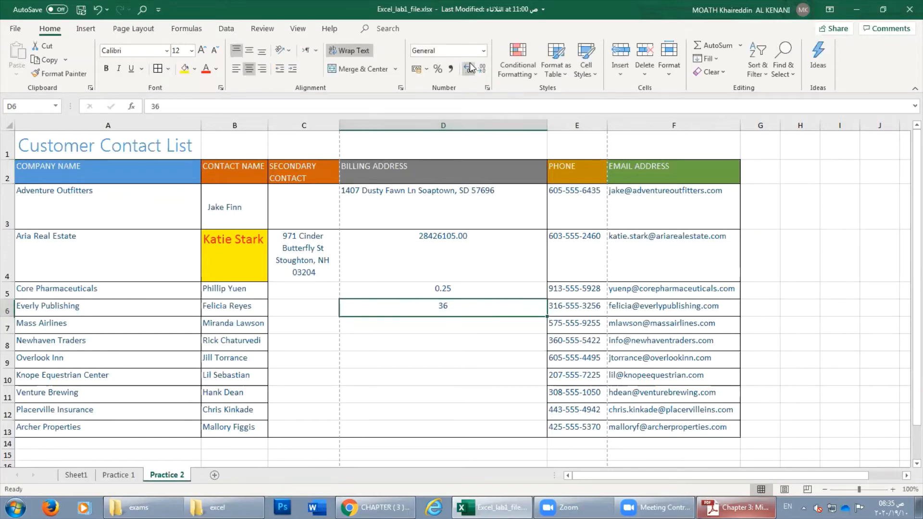
double_click(460, 311)
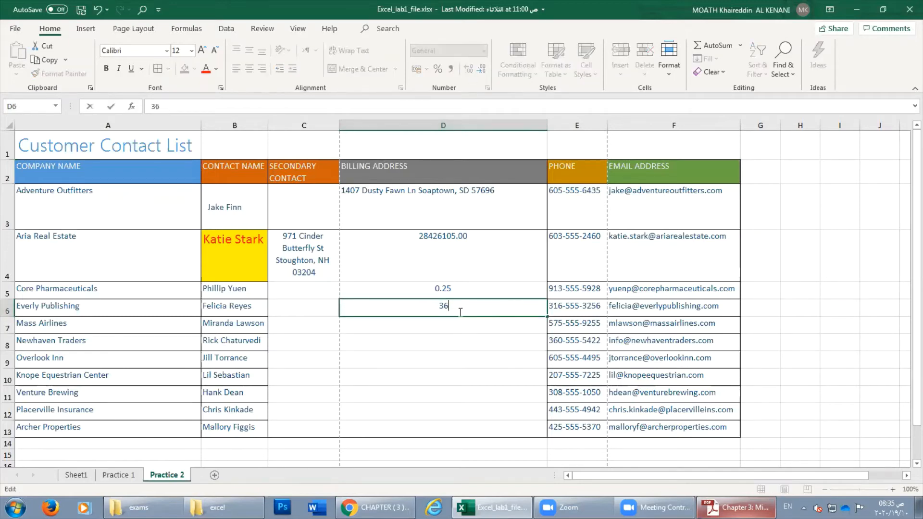
key(Return)
Recommit the 36 in D6 and leave D6 selected.
click(460, 312)
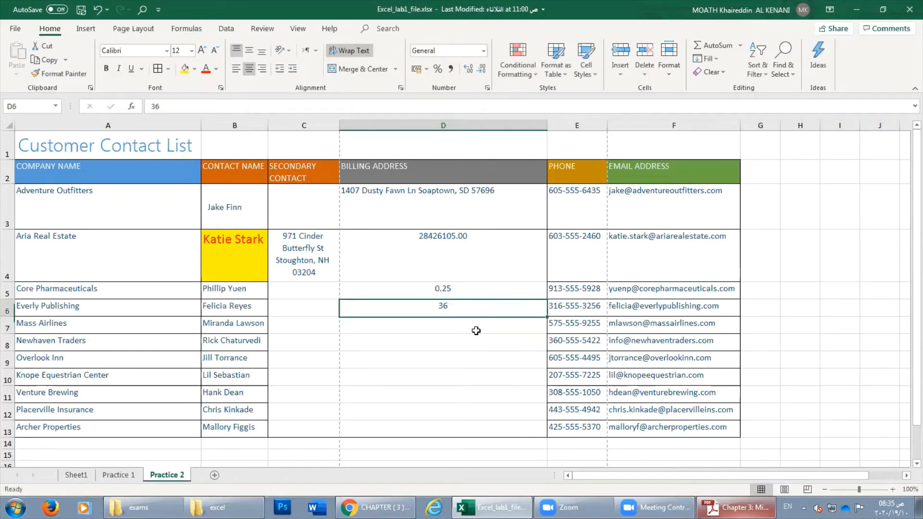
click(475, 342)
click(460, 309)
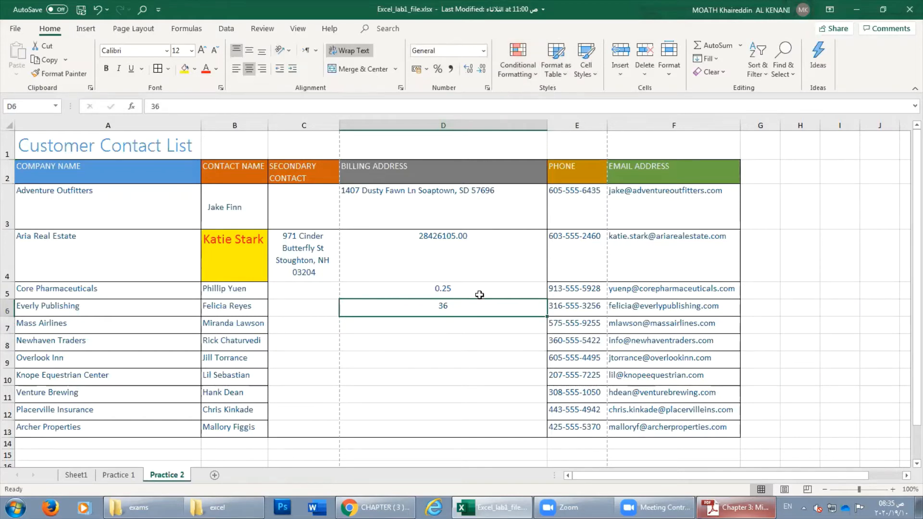
double_click(457, 310)
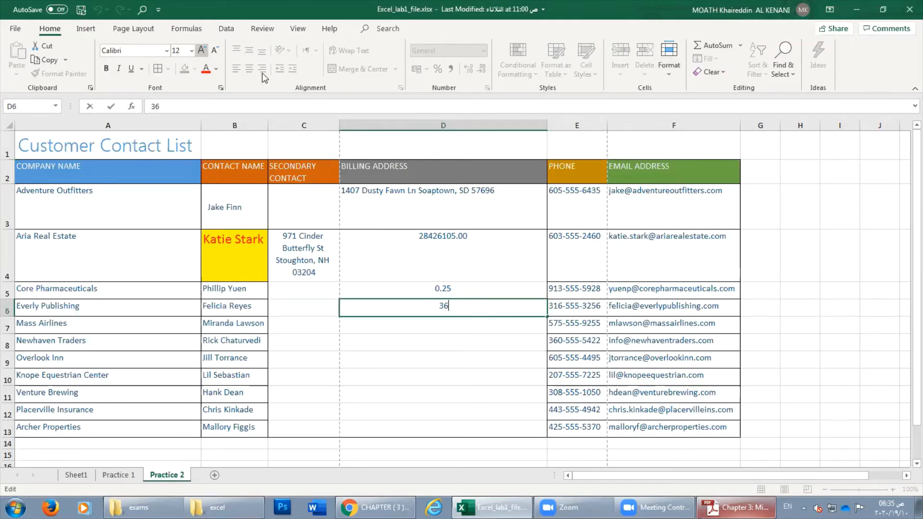
click(126, 29)
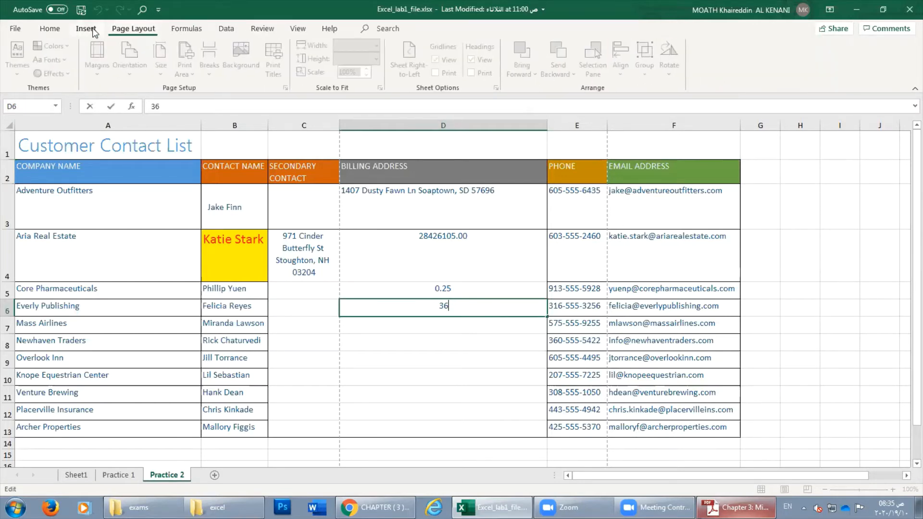
click(51, 30)
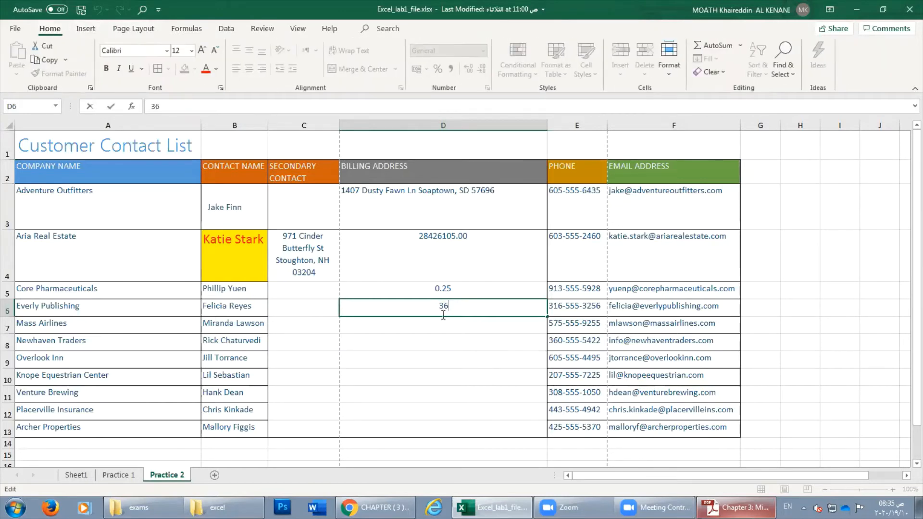
key(Return)
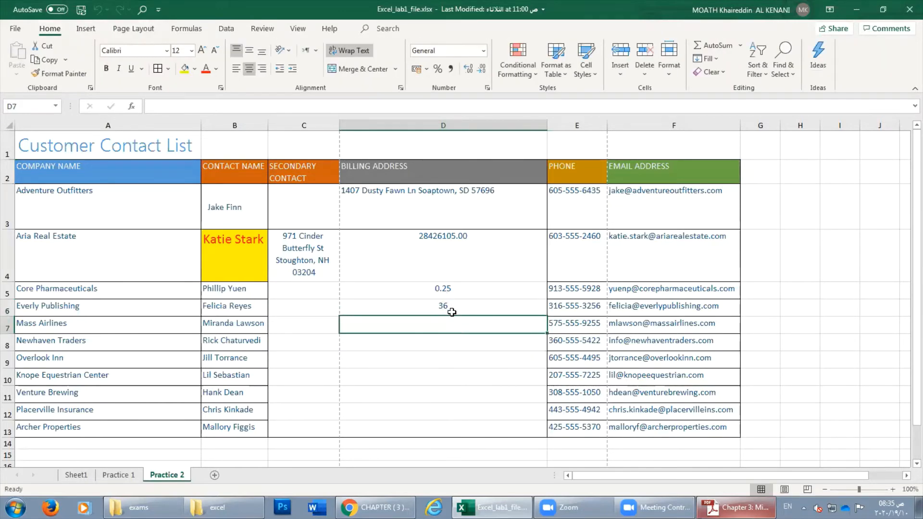
click(452, 311)
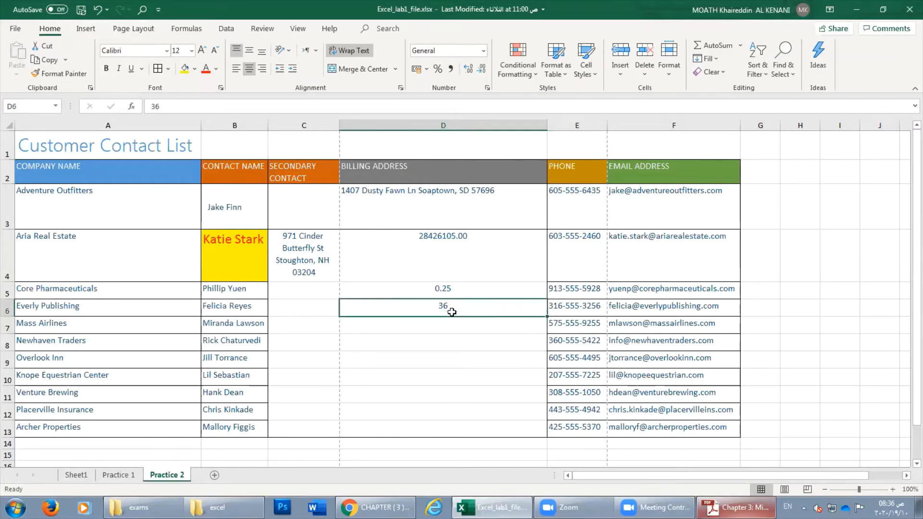
click(433, 296)
drag(432, 296, 464, 312)
click(464, 312)
Give D6 US dollar Accounting format, showing $ 36.00.
click(427, 71)
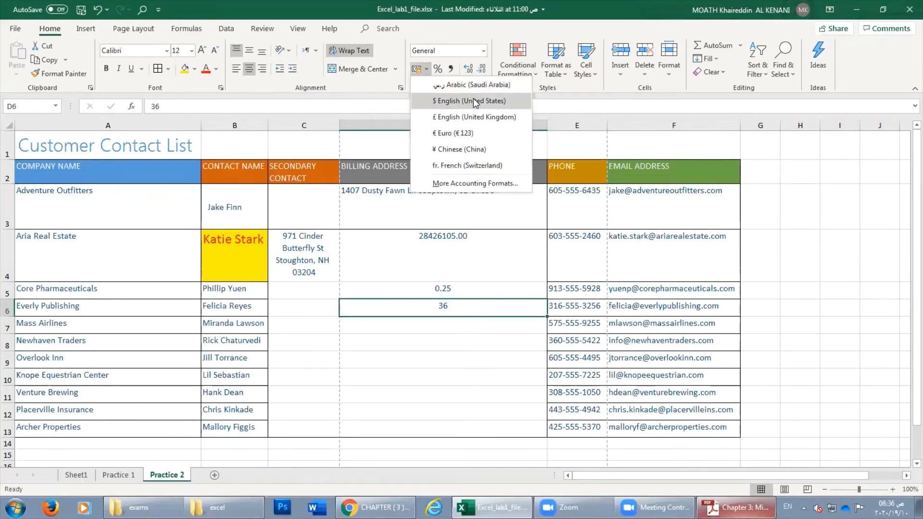
click(475, 101)
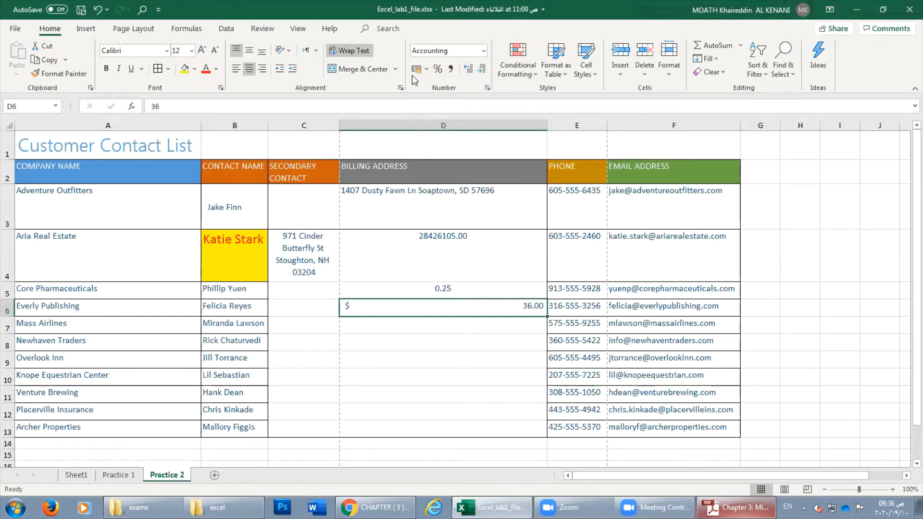
click(427, 70)
click(458, 184)
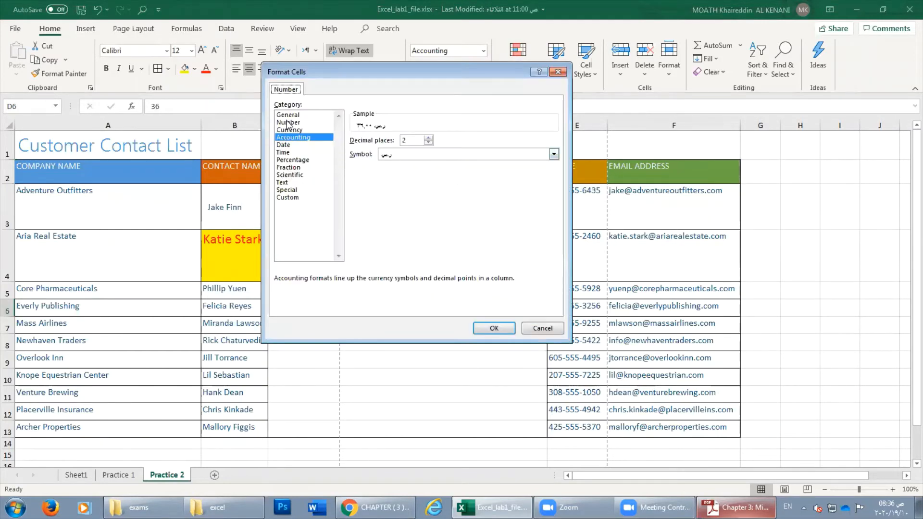
click(557, 72)
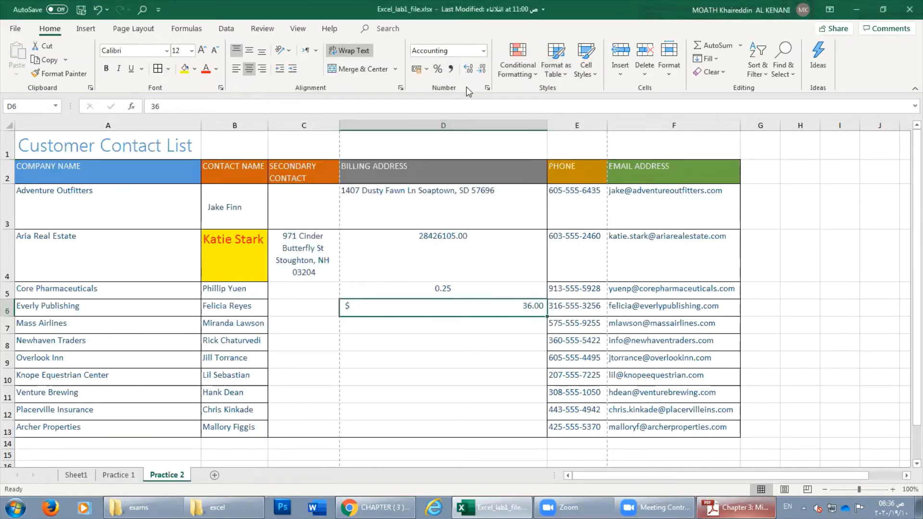
Browse D6's number categories in Format Cells, then close it keeping Accounting.
click(487, 87)
drag(415, 71, 626, 85)
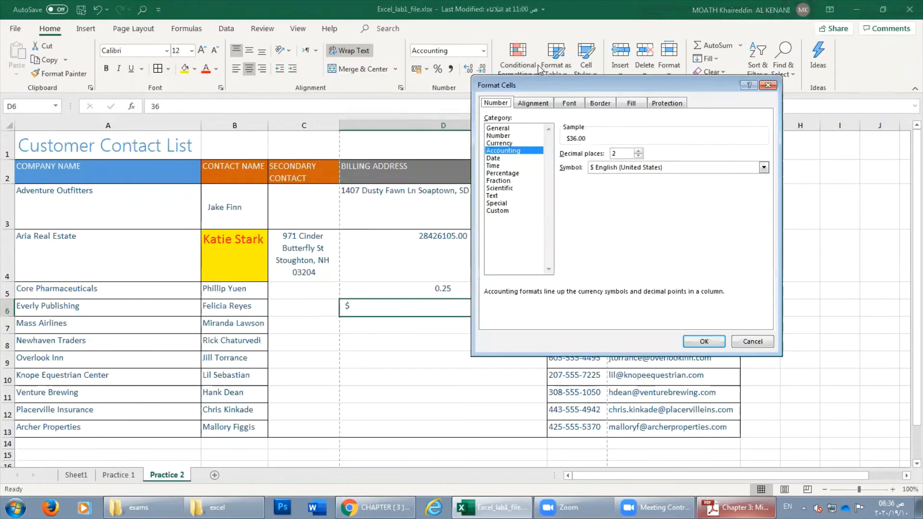
click(500, 158)
click(501, 174)
click(500, 188)
click(498, 203)
click(497, 195)
drag(496, 190, 531, 145)
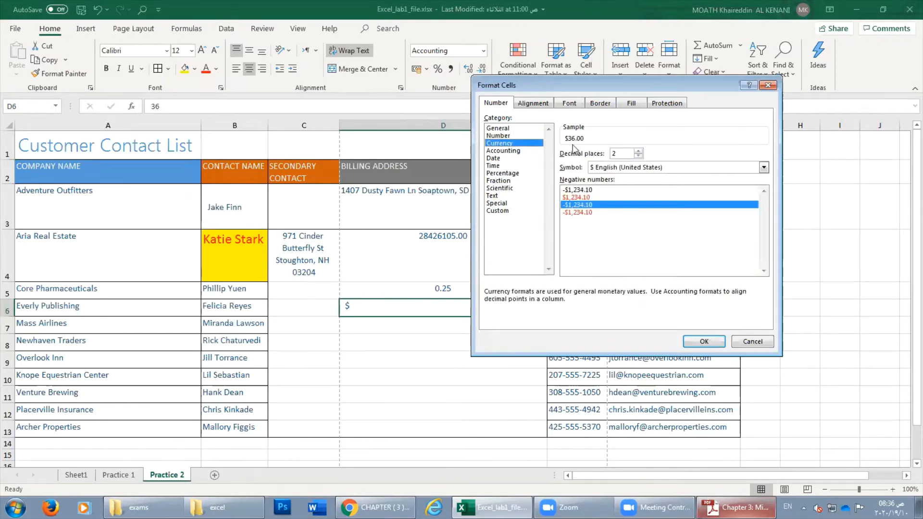
click(768, 86)
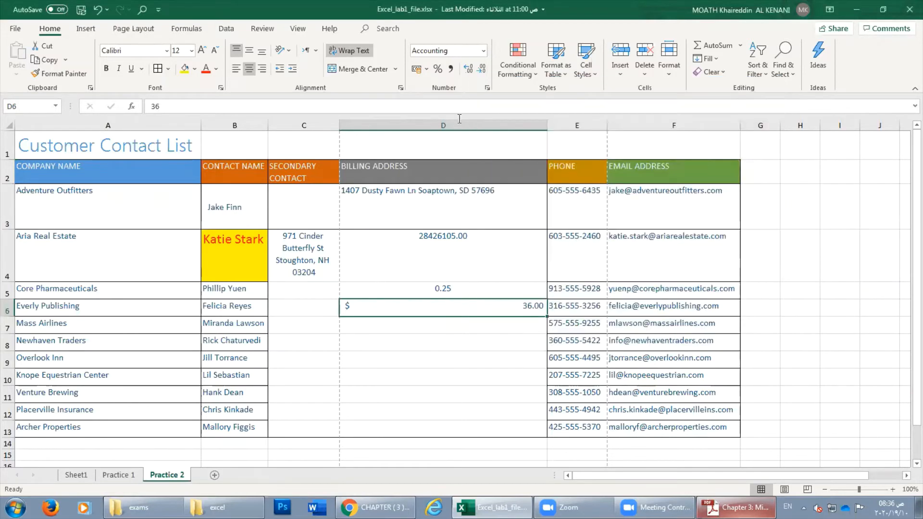
click(427, 70)
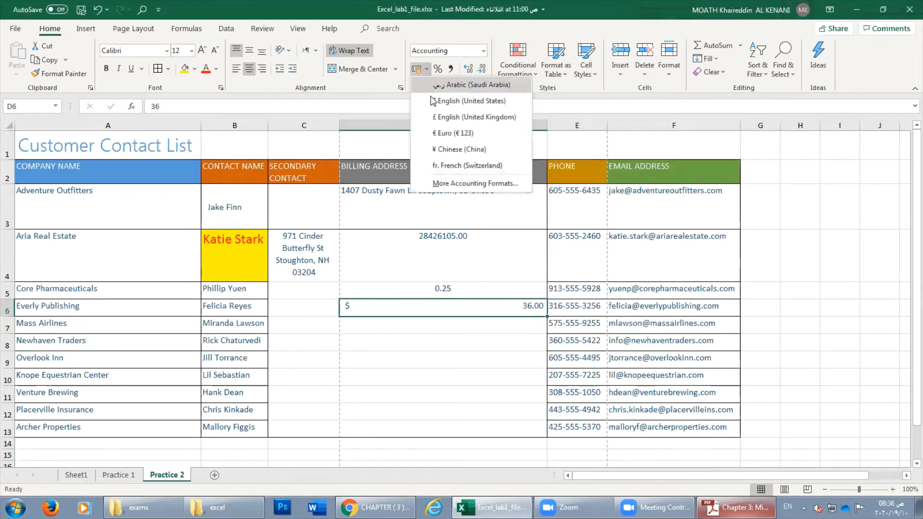
Compare the Currency and Accounting categories under More Accounting Formats, settling on Accounting.
click(457, 188)
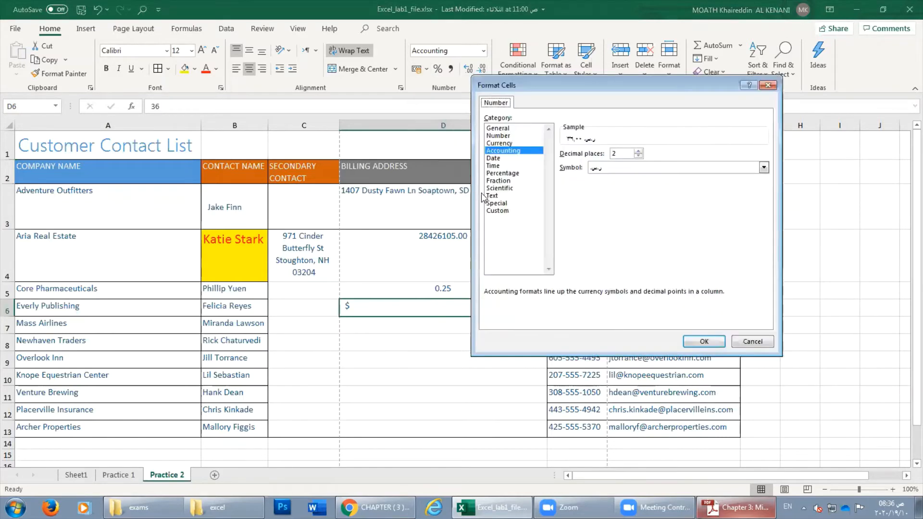
click(500, 143)
click(504, 150)
click(504, 144)
click(503, 151)
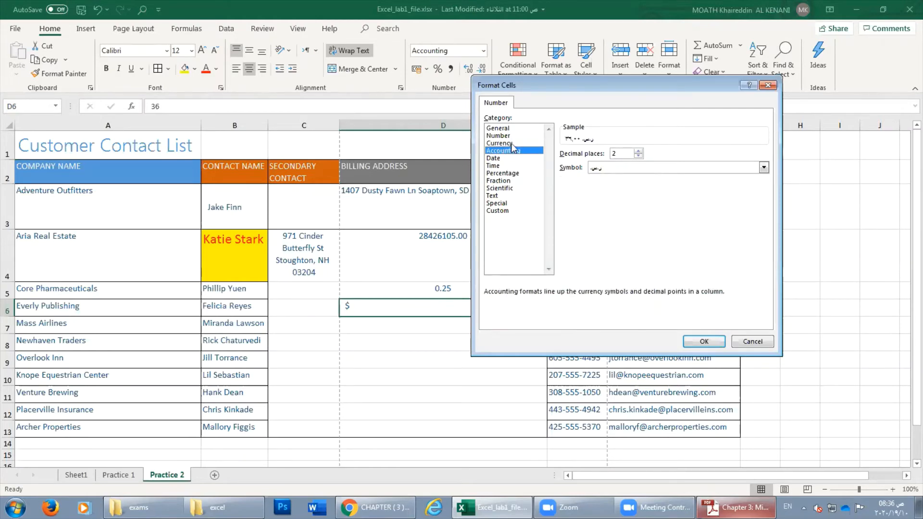
click(510, 144)
click(512, 152)
Set D6's currency symbol to SAR with 2 decimal places, so it reads SAR 36.00.
click(625, 169)
scroll(735, 264, down, 15)
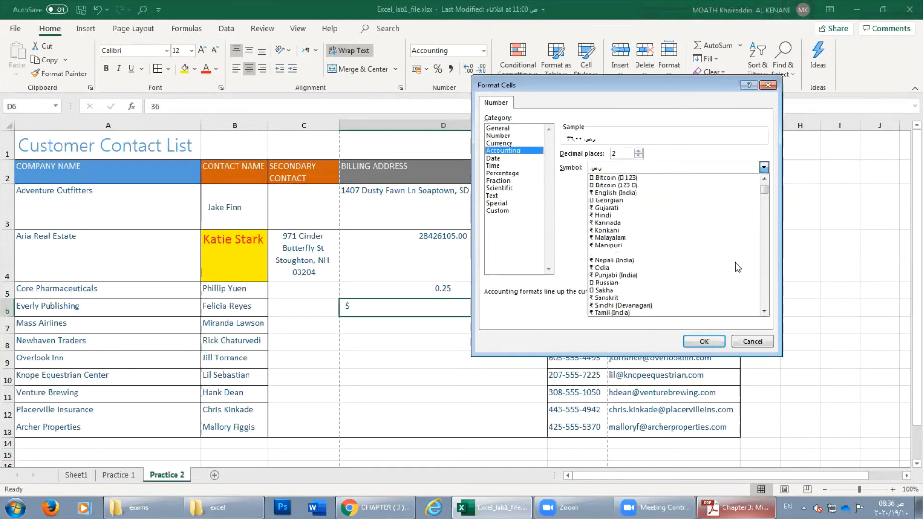
scroll(769, 298, up, 20)
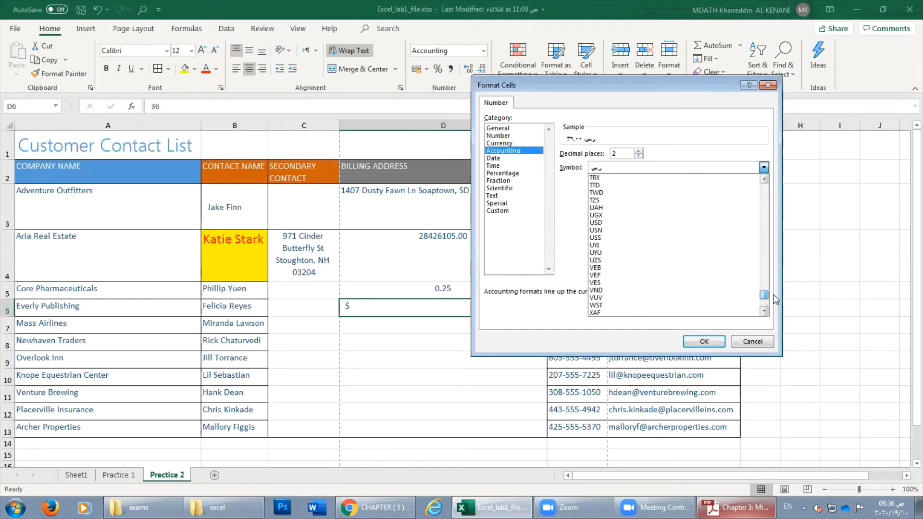
mouse_move(771, 278)
mouse_down()
mouse_move(769, 254)
mouse_move(769, 288)
mouse_up()
click(606, 282)
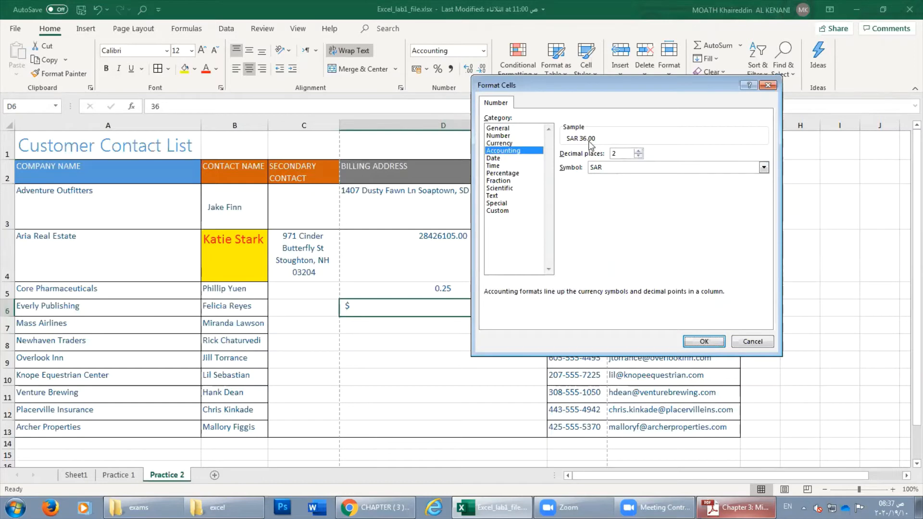
click(638, 151)
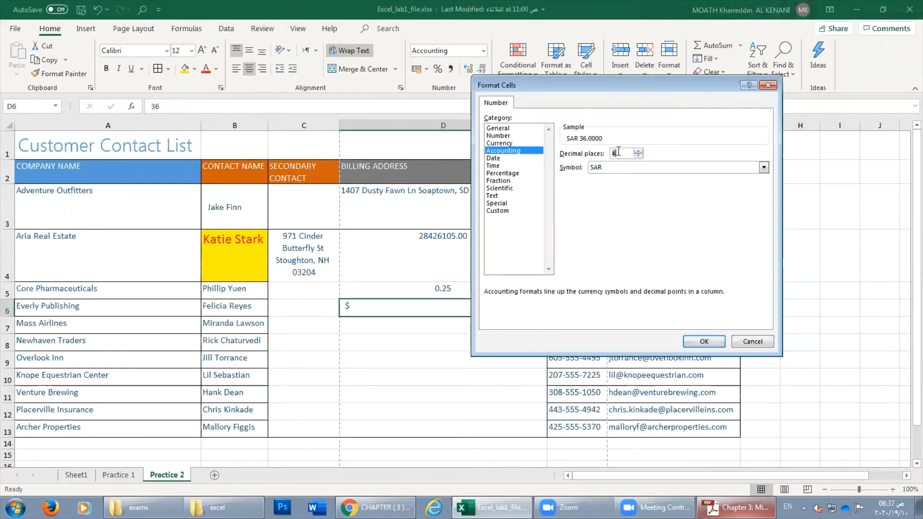
click(638, 150)
click(638, 155)
click(638, 156)
click(696, 341)
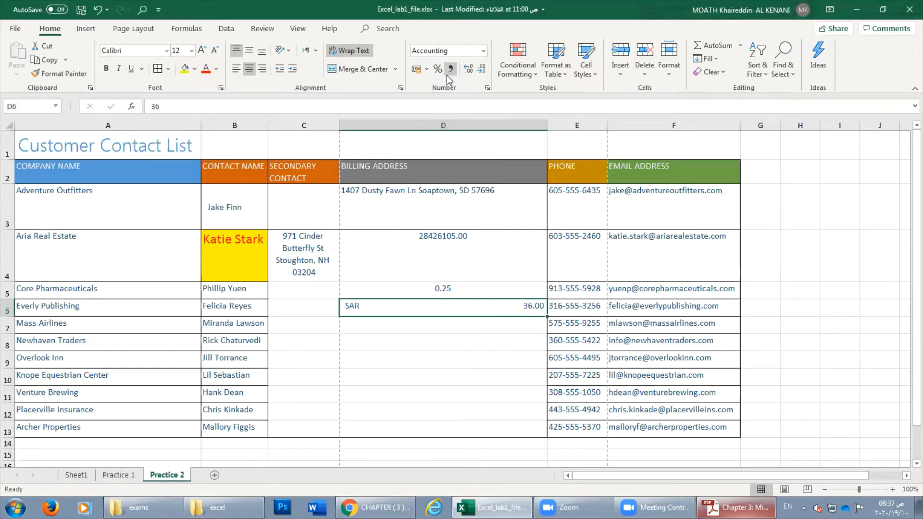
click(426, 69)
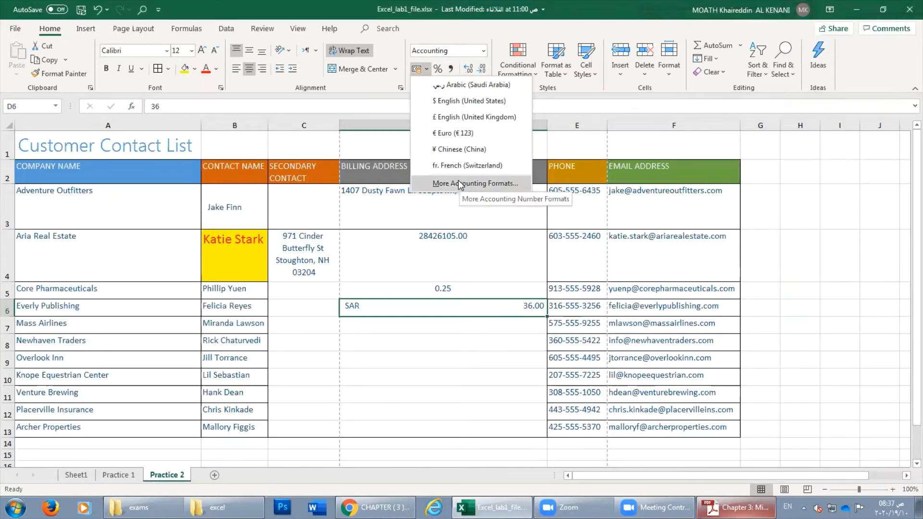
click(447, 304)
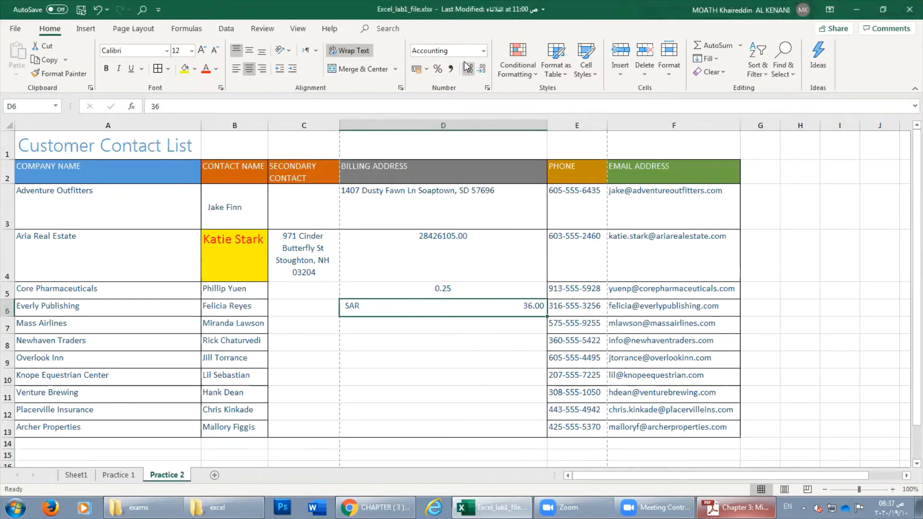
click(390, 336)
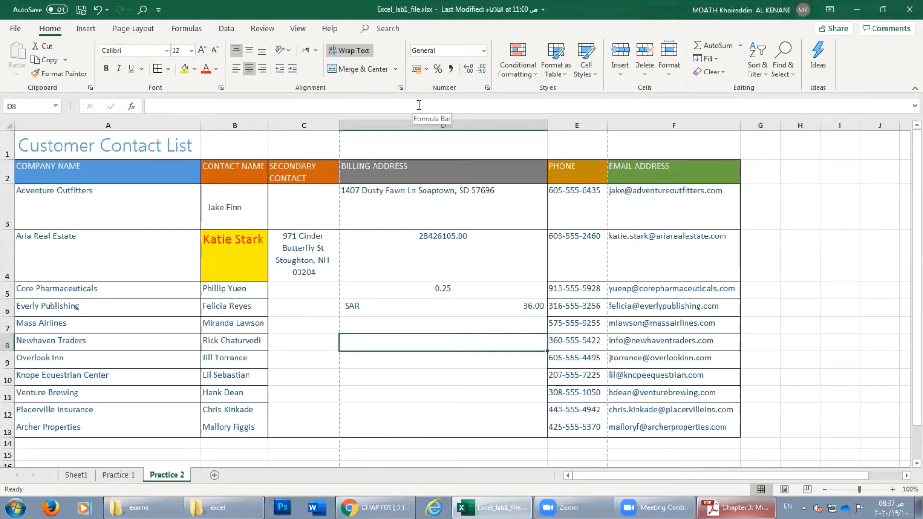
Enter 1 in D7, try Percent Style on it, then undo.
click(460, 328)
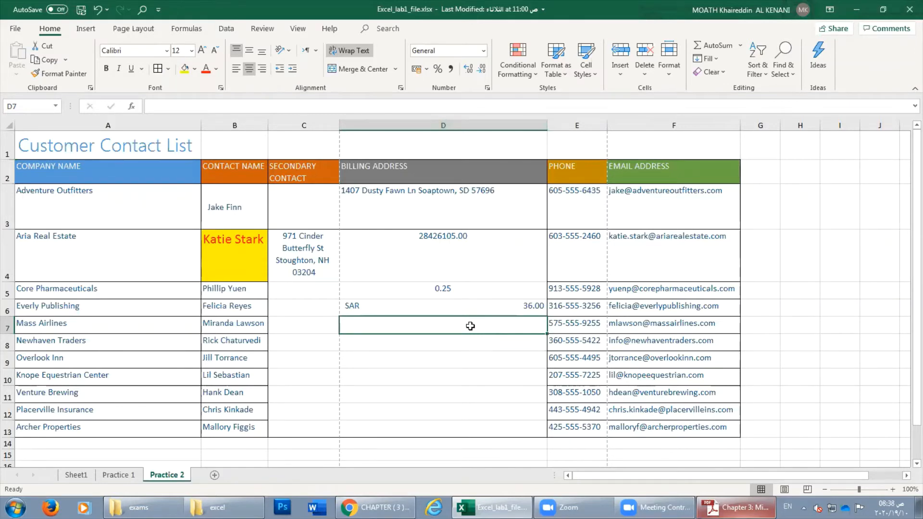
click(504, 354)
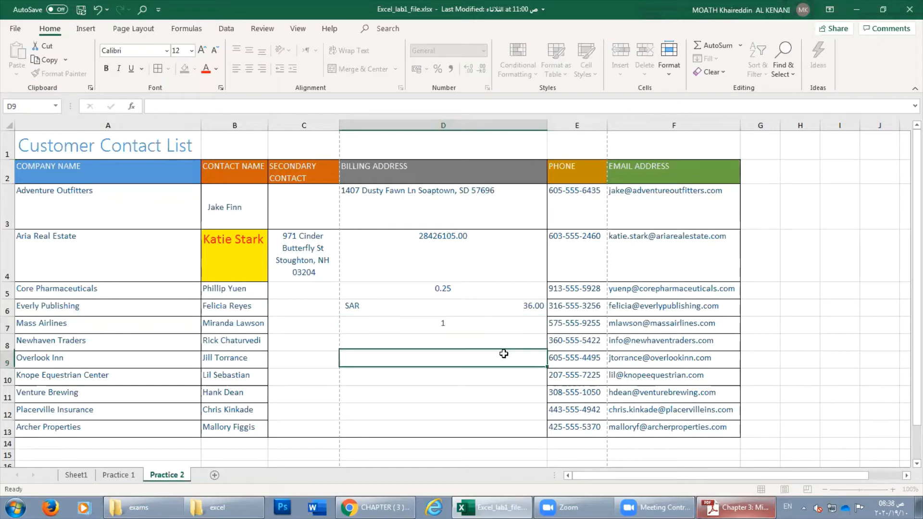
click(445, 324)
text(1)
key(ctrl+Return)
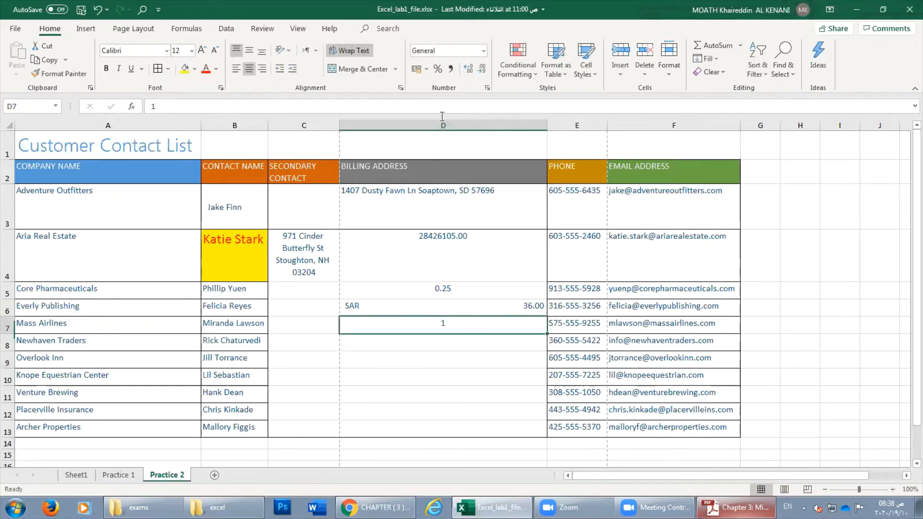
click(438, 70)
click(97, 9)
Enter 0.01 in D7 and apply Percent Style so it shows 1%.
text(0.01)
key(Return)
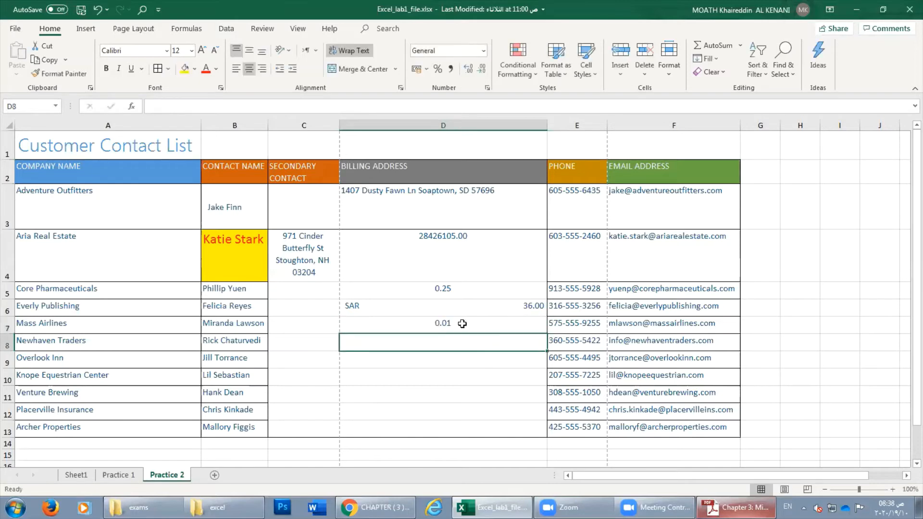
click(433, 319)
click(438, 69)
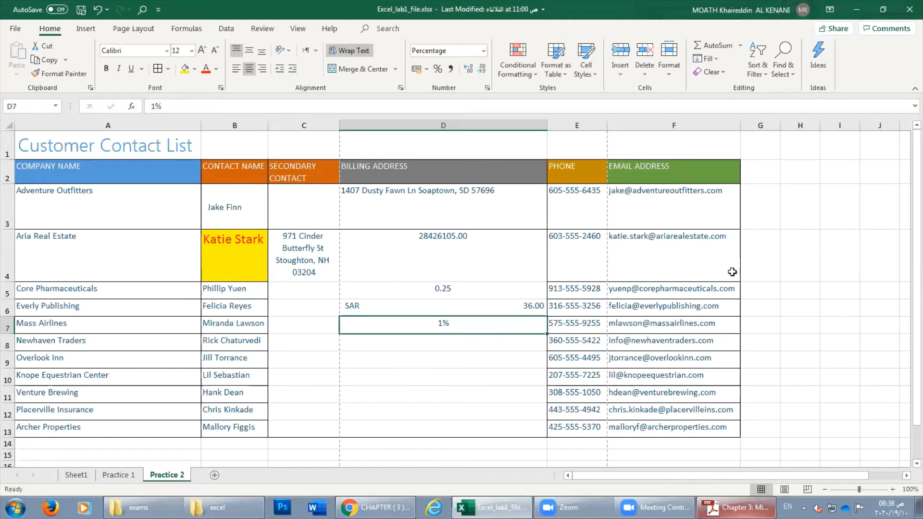
scroll(732, 272, down, 2)
scroll(733, 270, up, 2)
scroll(756, 337, down, 1)
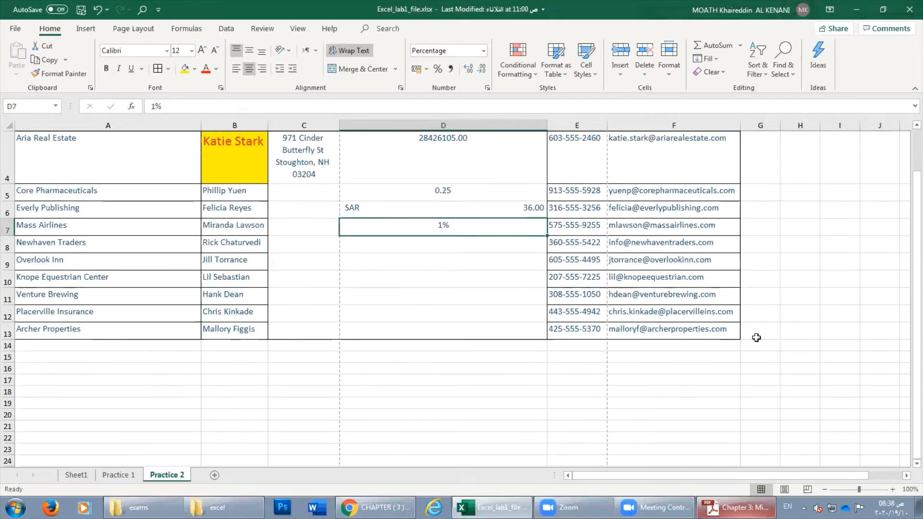
click(441, 247)
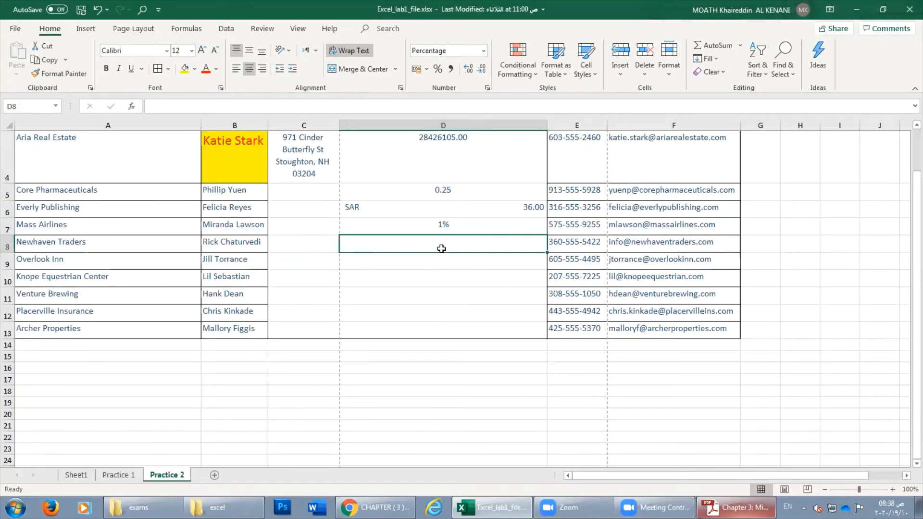
Enter =35/40 in D8 and apply Percent Style so it shows 88%.
double_click(443, 249)
text(=)
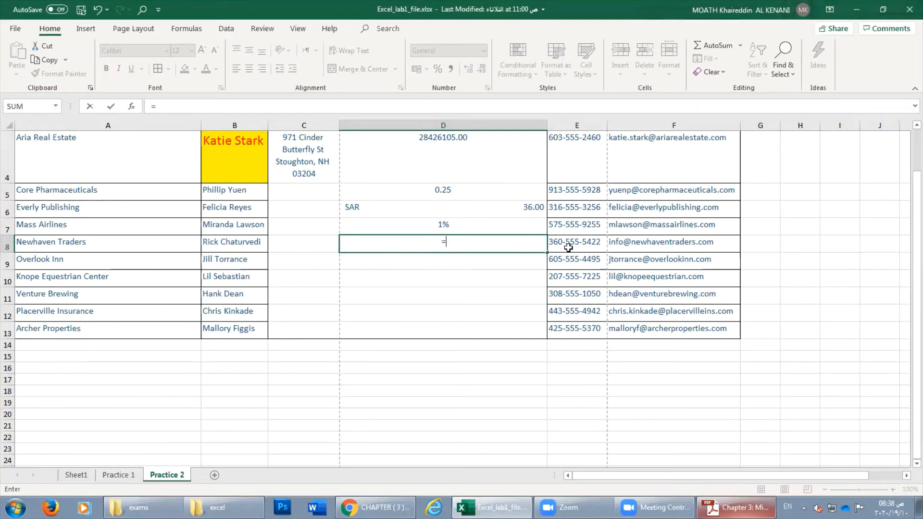
text(35/40)
key(Return)
click(447, 248)
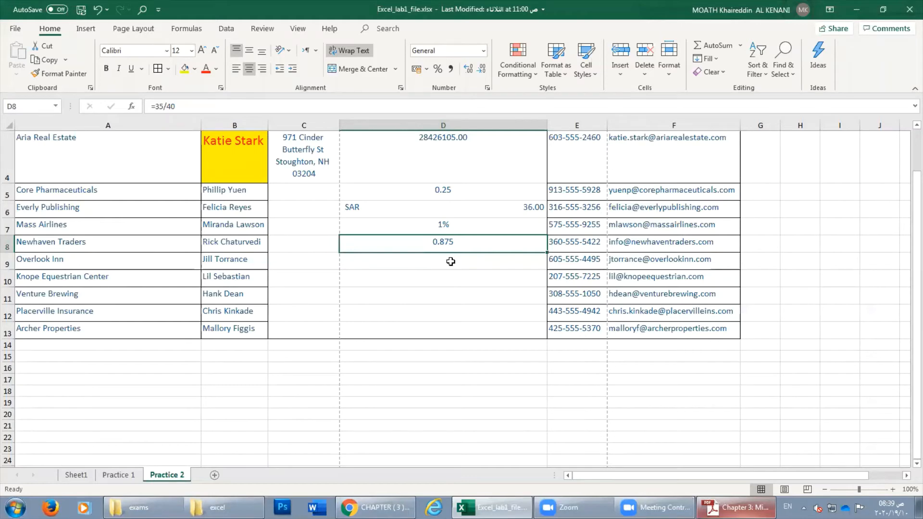
click(438, 68)
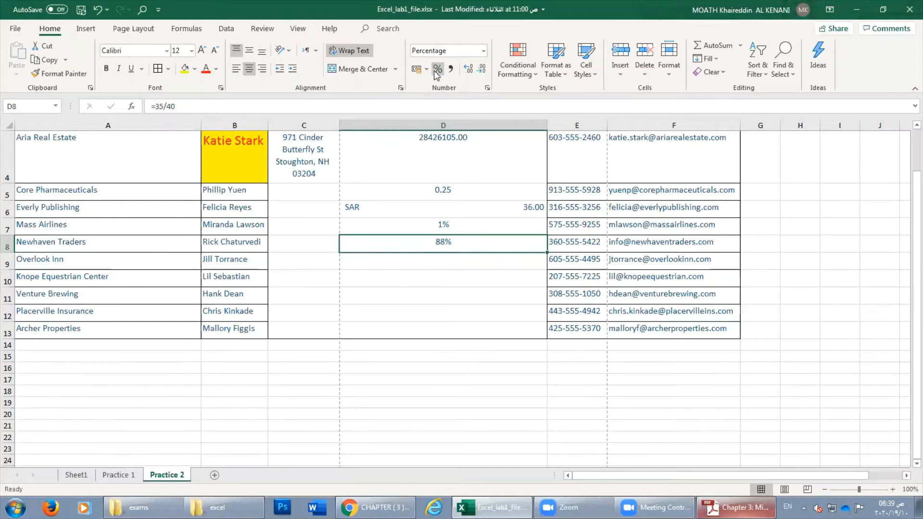
Re-open D8's =35/40 formula and confirm it unchanged, then select C10.
double_click(444, 247)
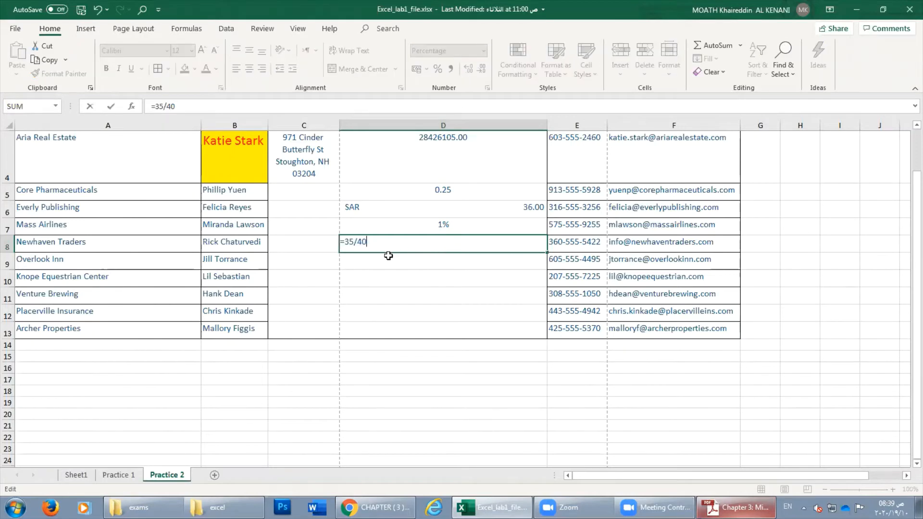
drag(369, 243, 331, 242)
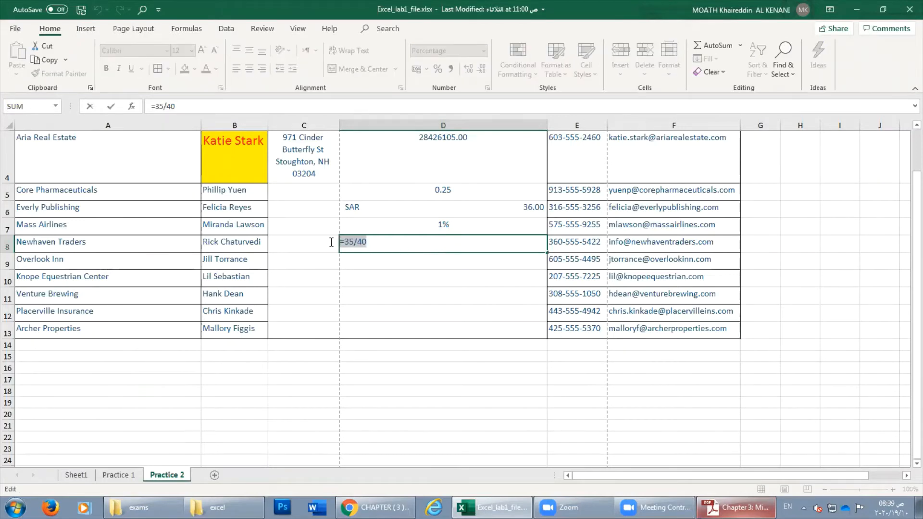
click(342, 241)
key(Return)
click(364, 247)
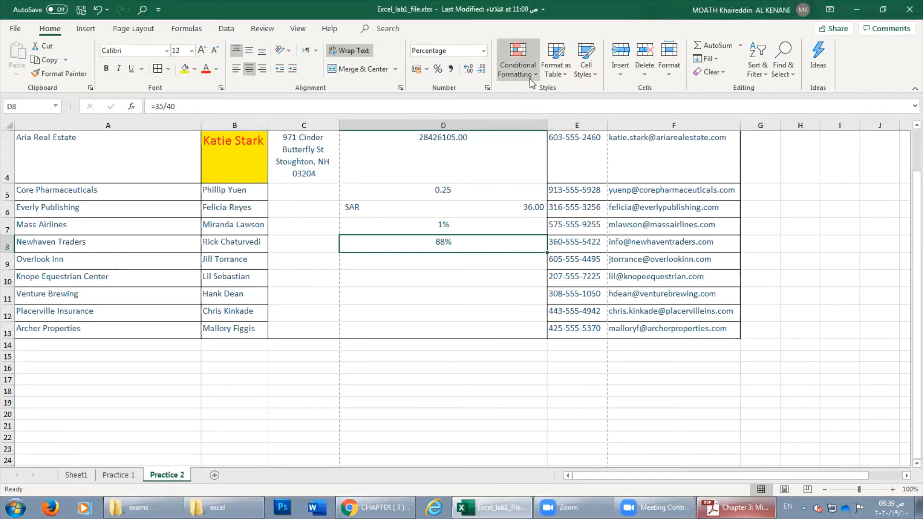
click(331, 277)
scroll(331, 278, up, 1)
scroll(330, 277, down, 5)
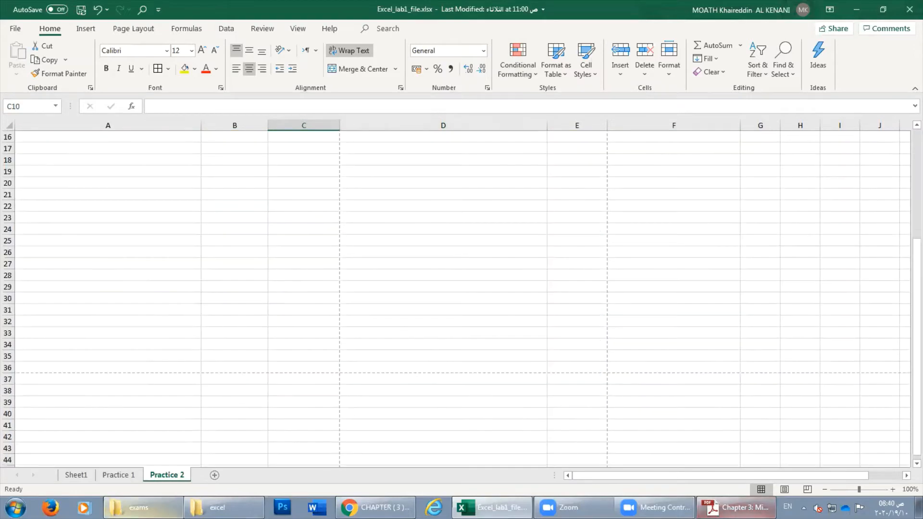
Go to the Practice 1 sheet holding the VESTA training list.
click(135, 477)
scroll(284, 381, up, 1)
click(80, 476)
click(122, 476)
scroll(210, 441, down, 6)
scroll(210, 441, up, 6)
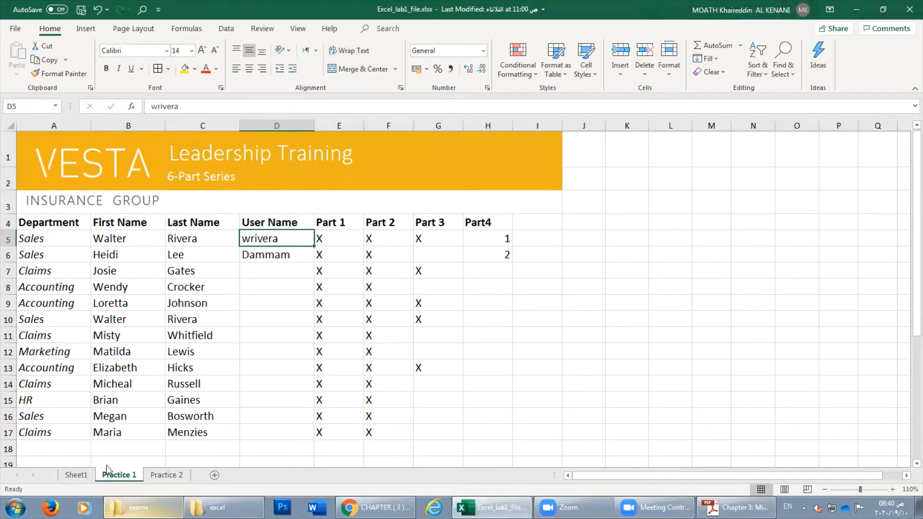
Format A4:H17 as a table with headers using the first Medium table style.
drag(41, 228, 500, 428)
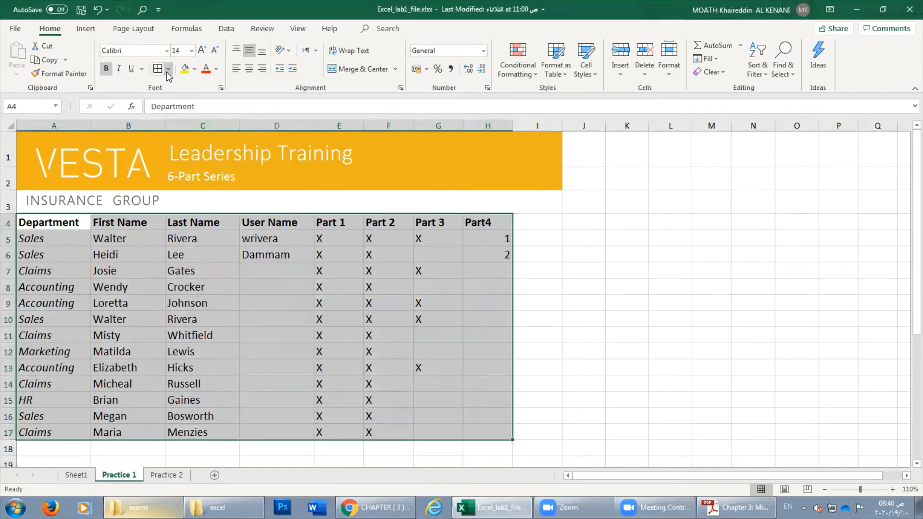
click(535, 75)
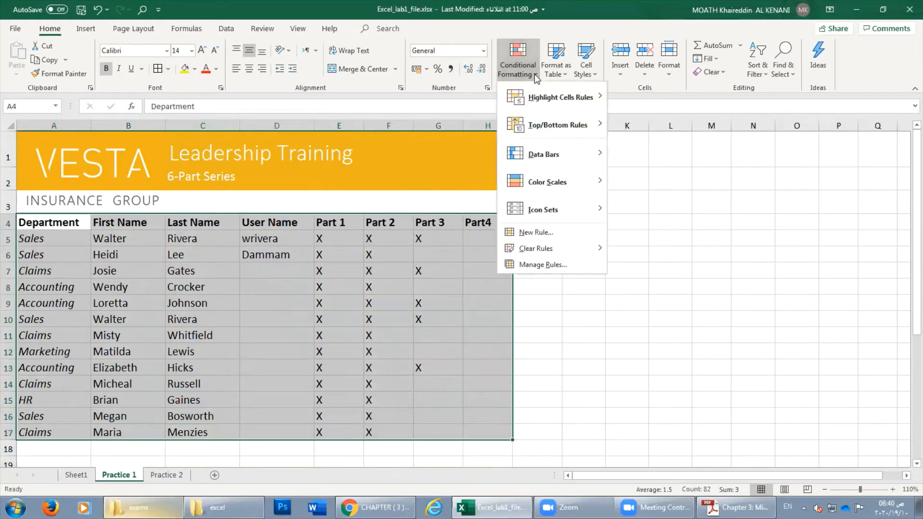
click(536, 74)
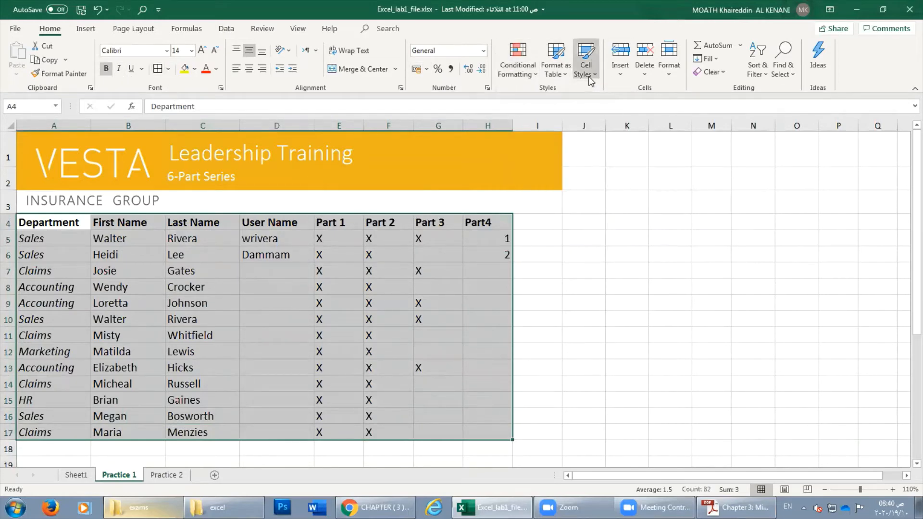
click(560, 73)
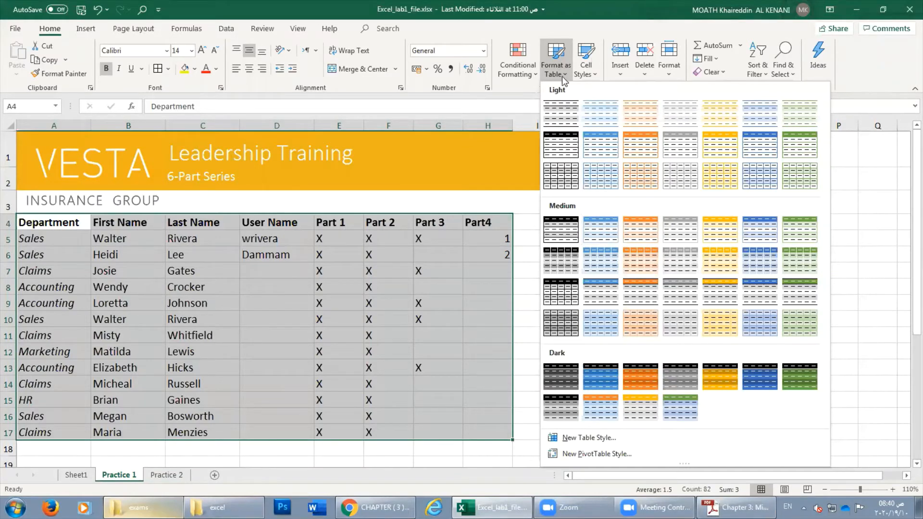
click(563, 233)
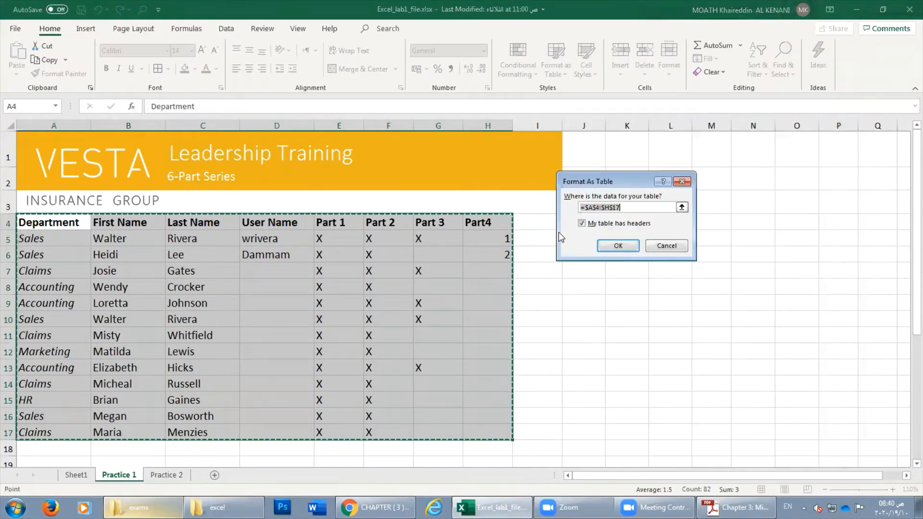
click(603, 244)
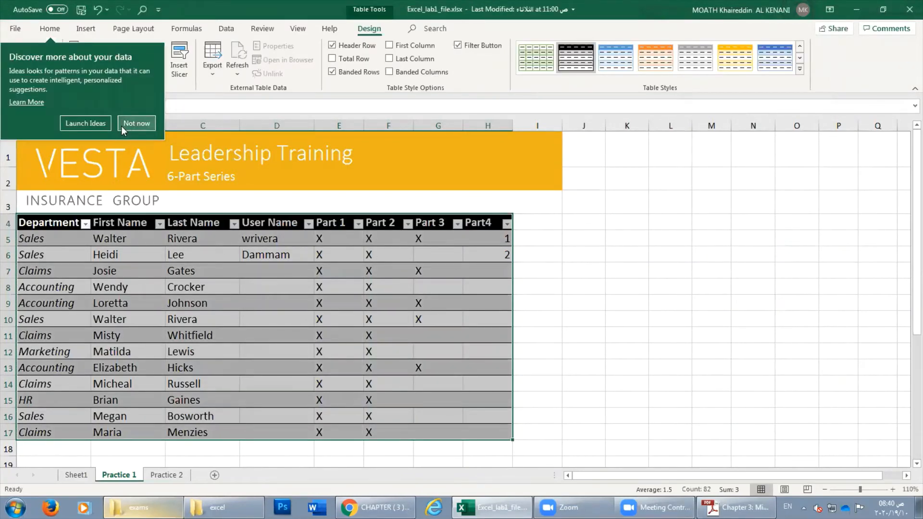
click(136, 123)
click(56, 27)
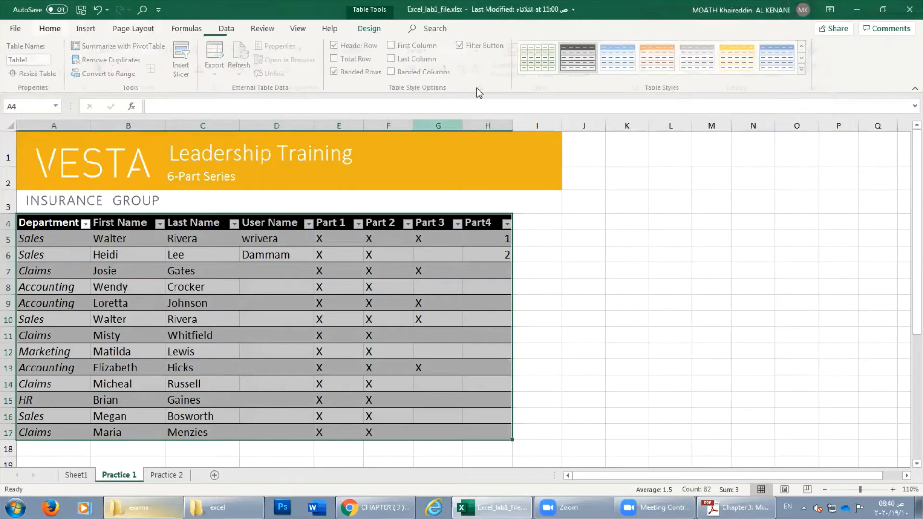
click(558, 70)
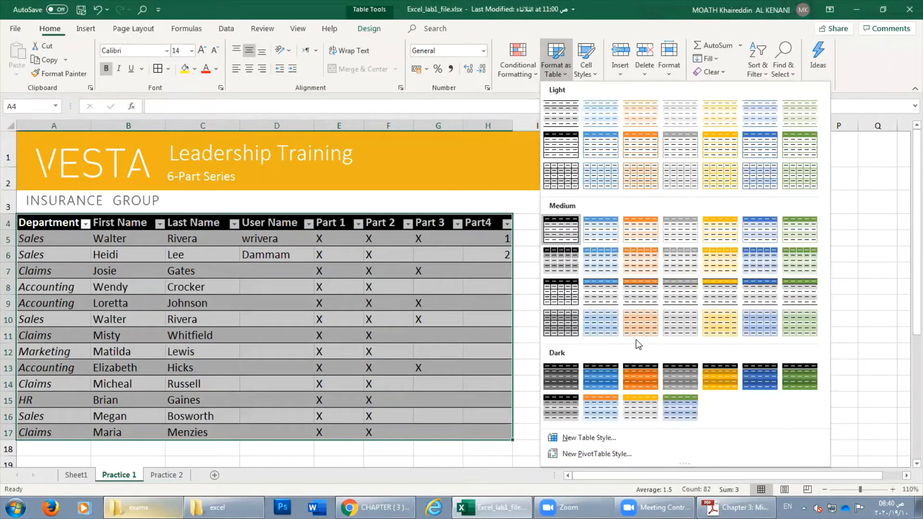
click(370, 323)
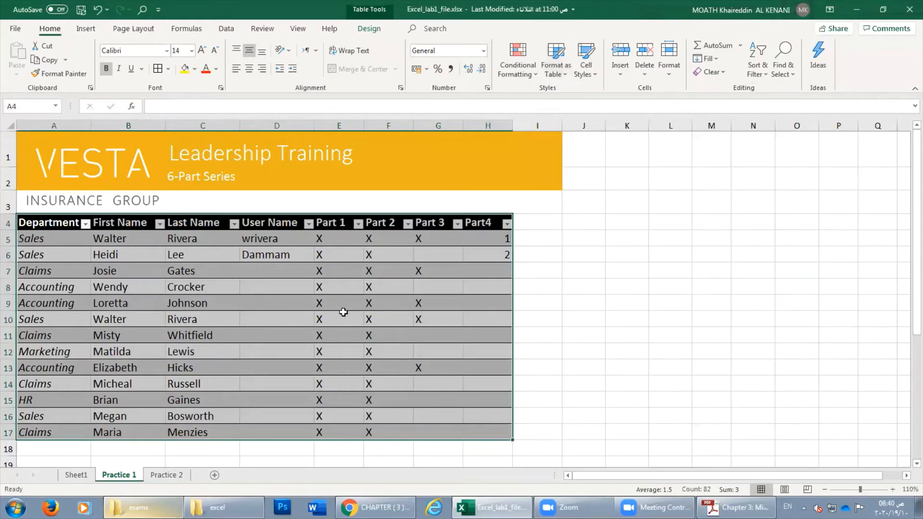
Undo the table formatting on the Practice 1 sheet.
click(83, 476)
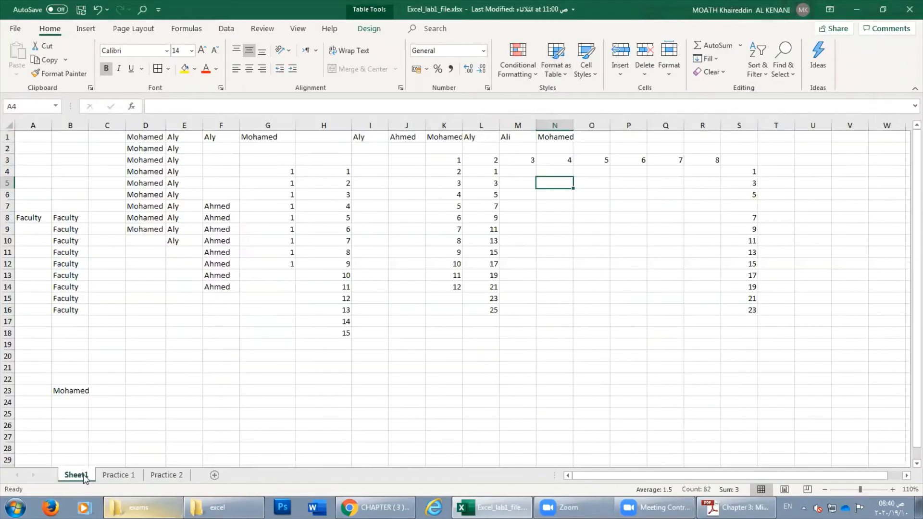
click(126, 475)
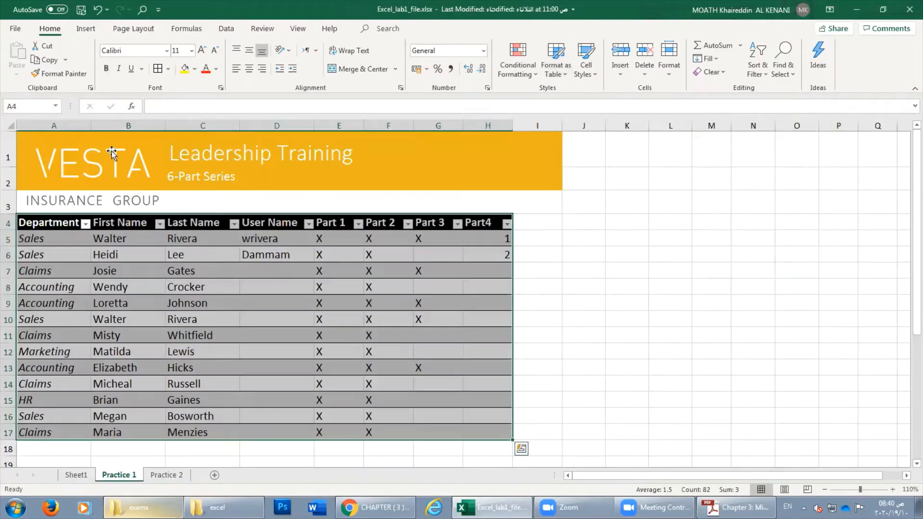
click(97, 9)
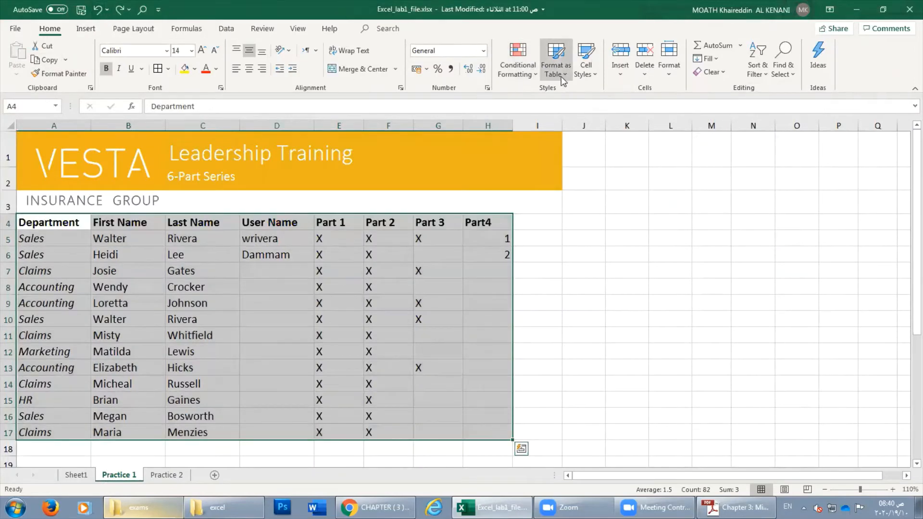
click(556, 70)
click(129, 309)
Reformat A4:H17 as a table with headers, ending on the light green style.
drag(44, 221, 486, 431)
click(555, 72)
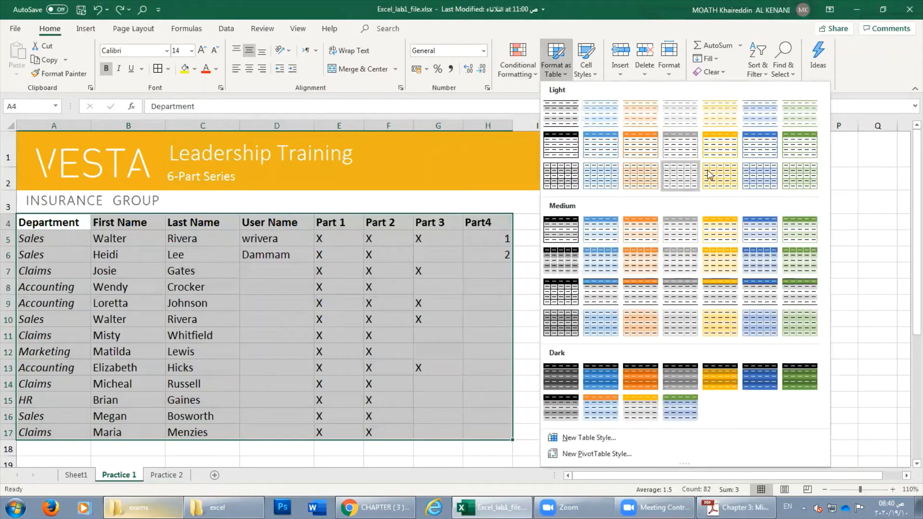
click(627, 380)
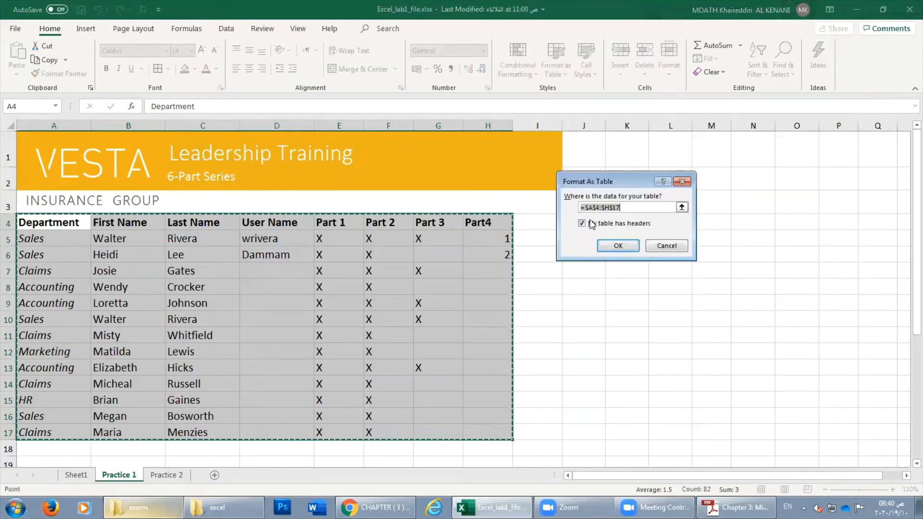
click(617, 245)
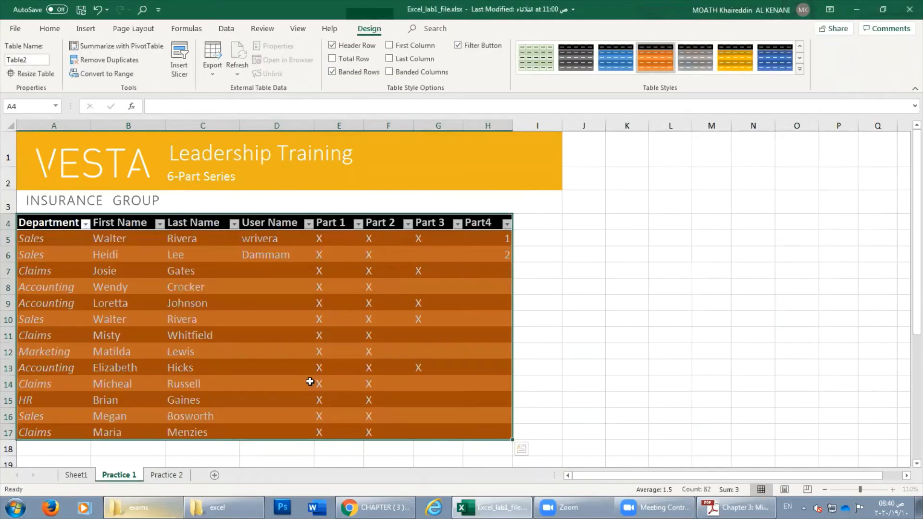
click(269, 345)
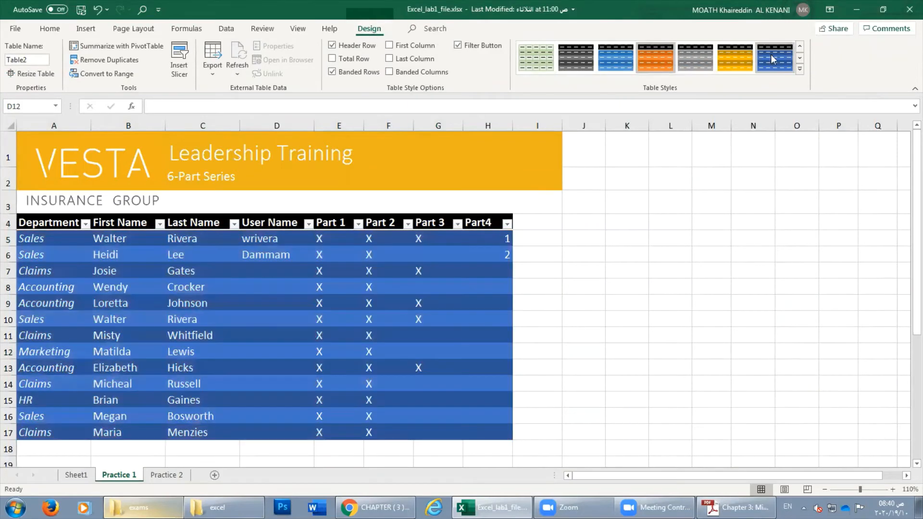
click(526, 69)
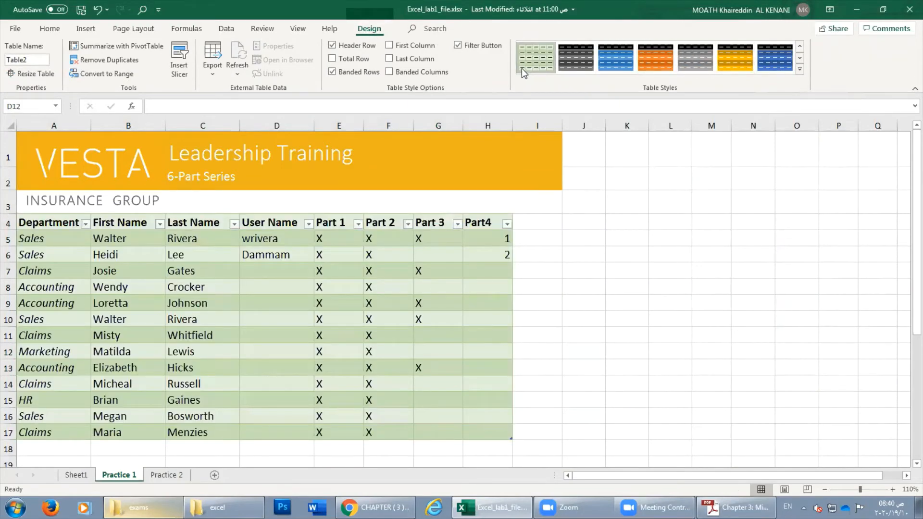
Toggle Header Row, First Column, Total Row and Banded Columns on and off, leaving them unchanged.
click(332, 46)
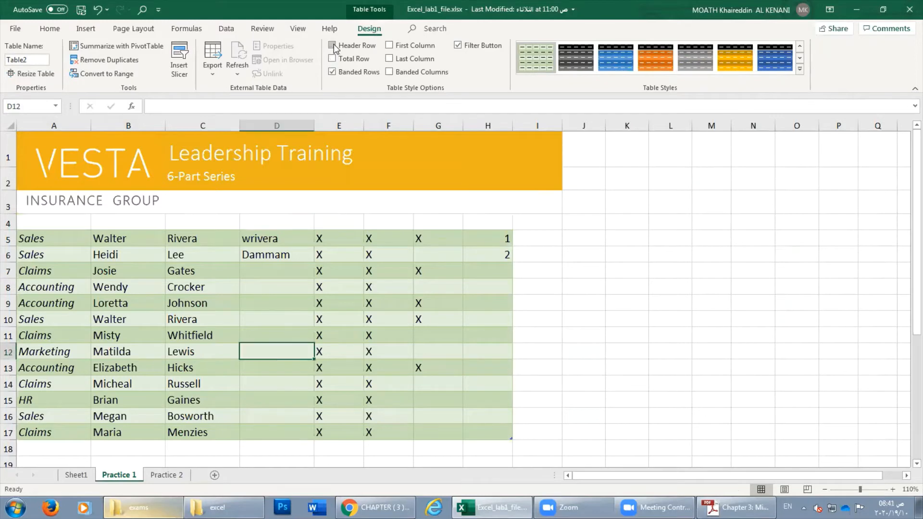
click(332, 46)
click(332, 46)
click(333, 45)
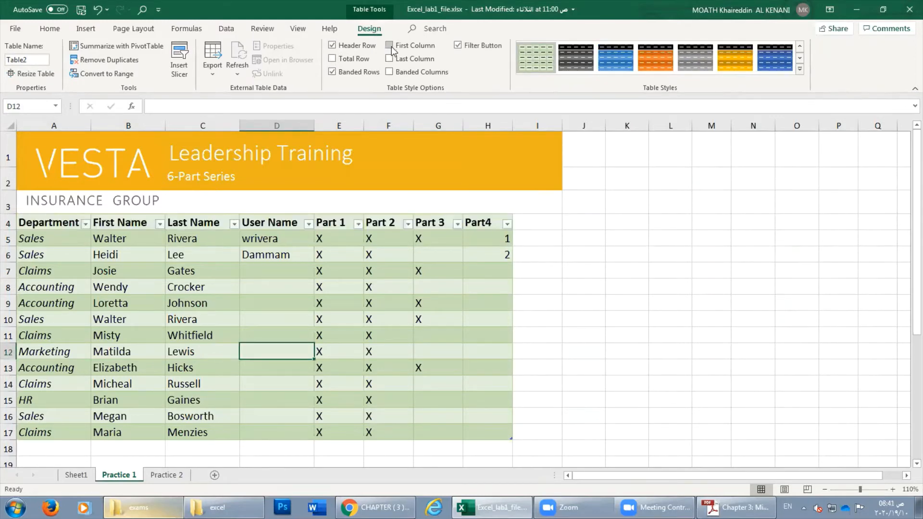
click(390, 47)
click(391, 47)
click(331, 59)
click(331, 59)
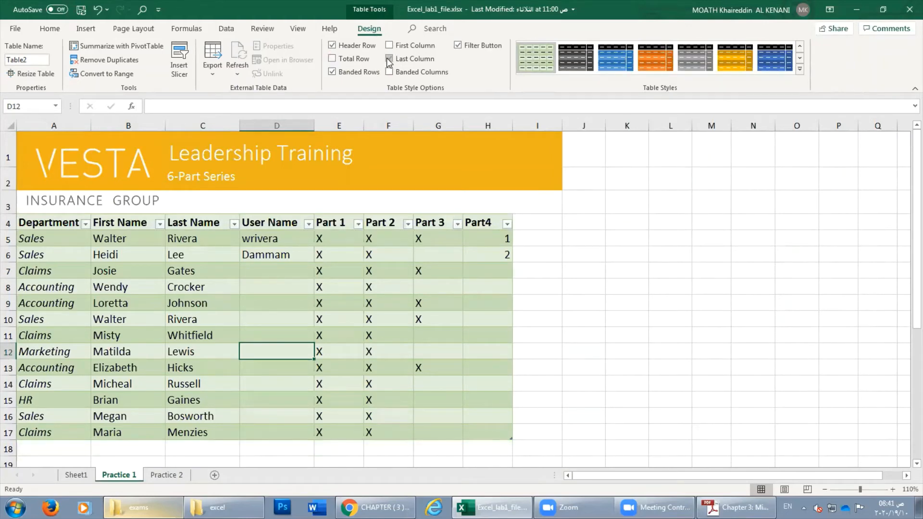
click(389, 72)
click(389, 72)
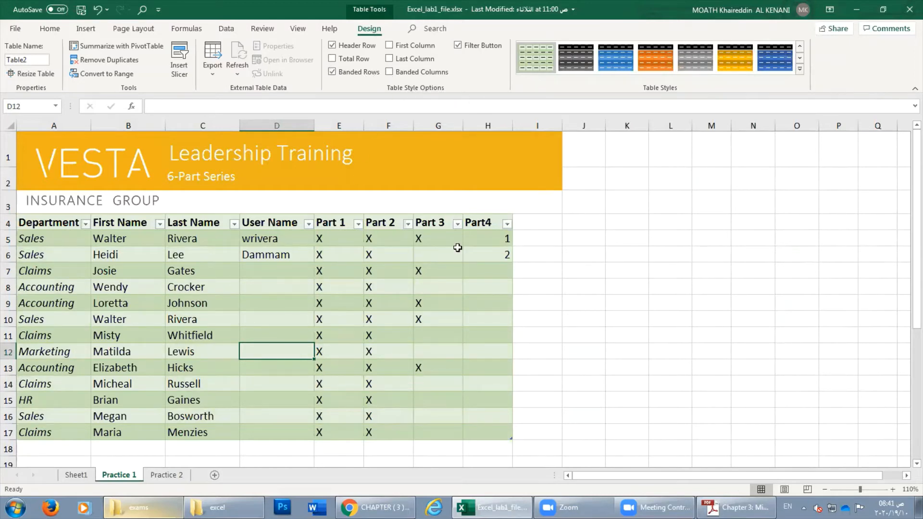
click(49, 29)
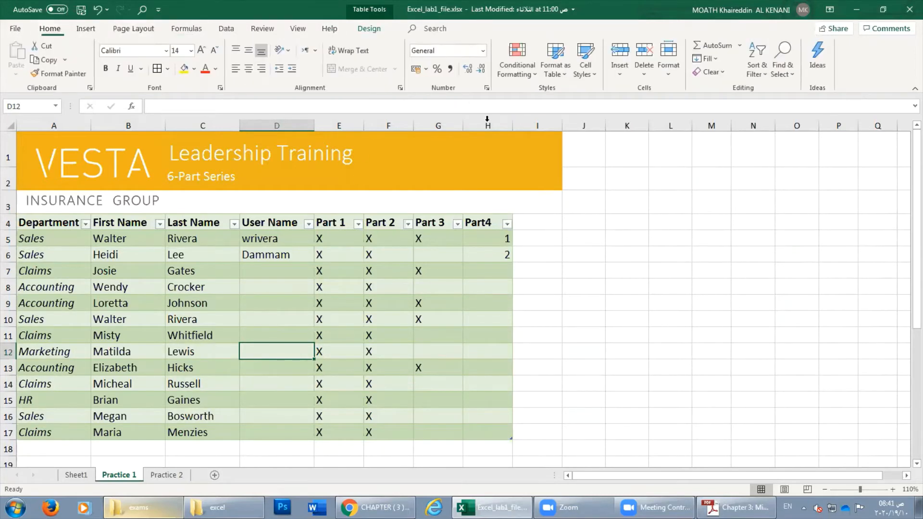
Apply the Bad cell style to Dammam in D6.
click(590, 76)
click(287, 294)
click(277, 255)
click(582, 74)
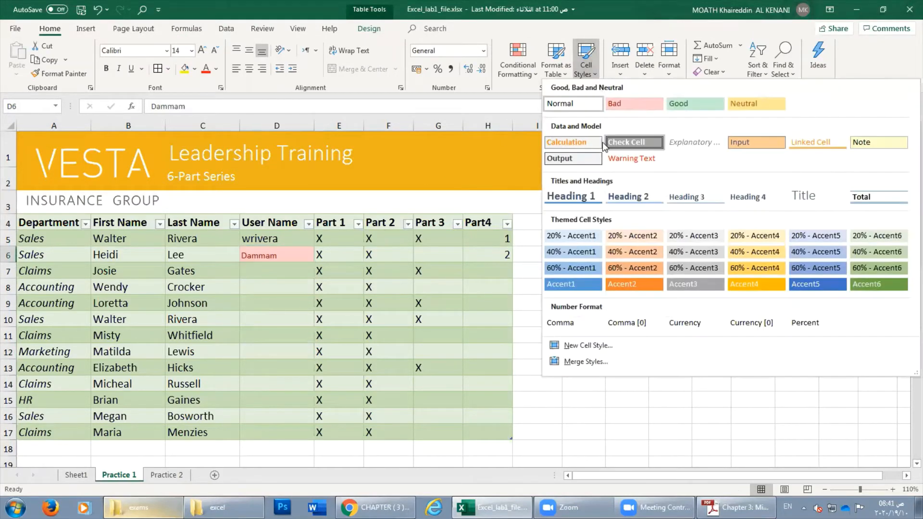
click(625, 103)
Give the first name in B8 a red font colour.
click(404, 267)
click(270, 283)
click(163, 285)
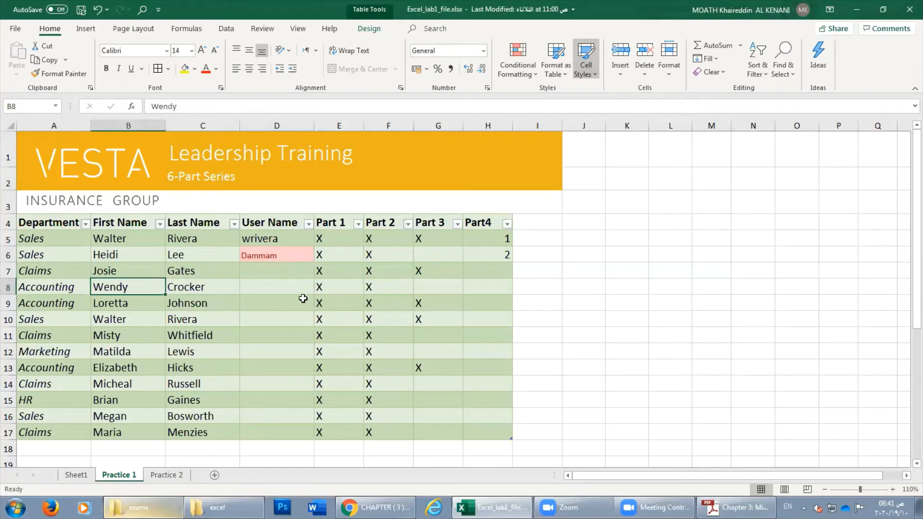
click(591, 76)
click(121, 286)
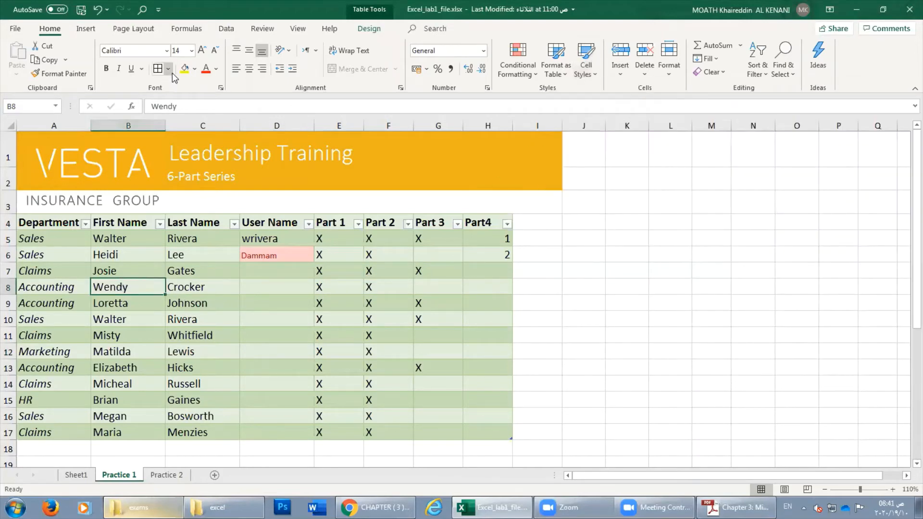
click(207, 71)
Apply the Accent4 cell style to the Part 2 mark in F8.
click(377, 288)
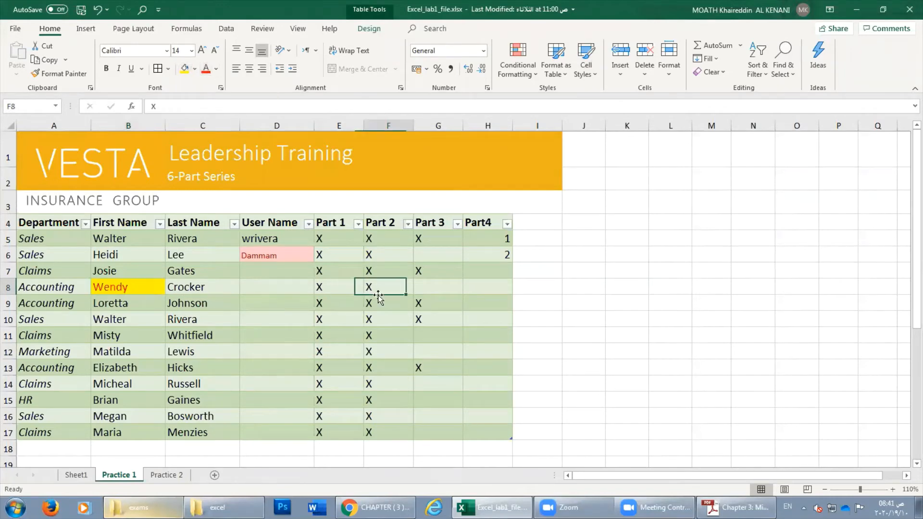
click(583, 74)
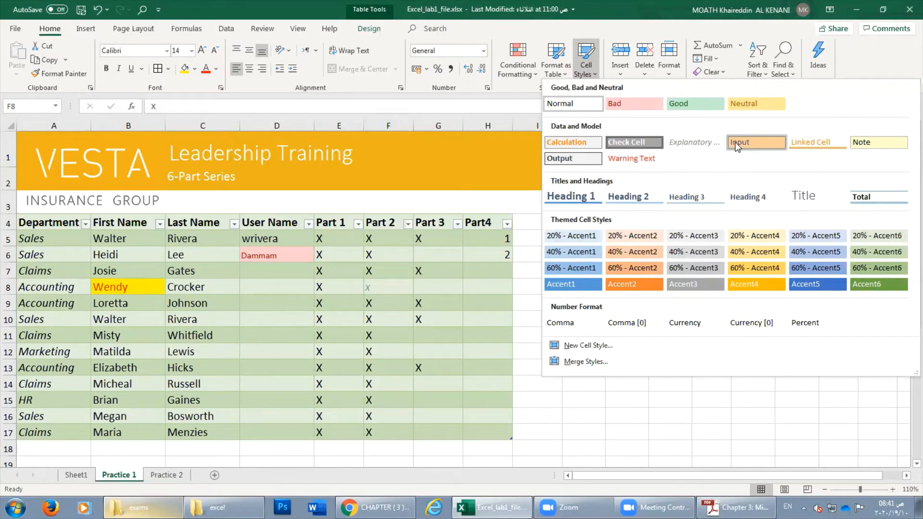
click(485, 286)
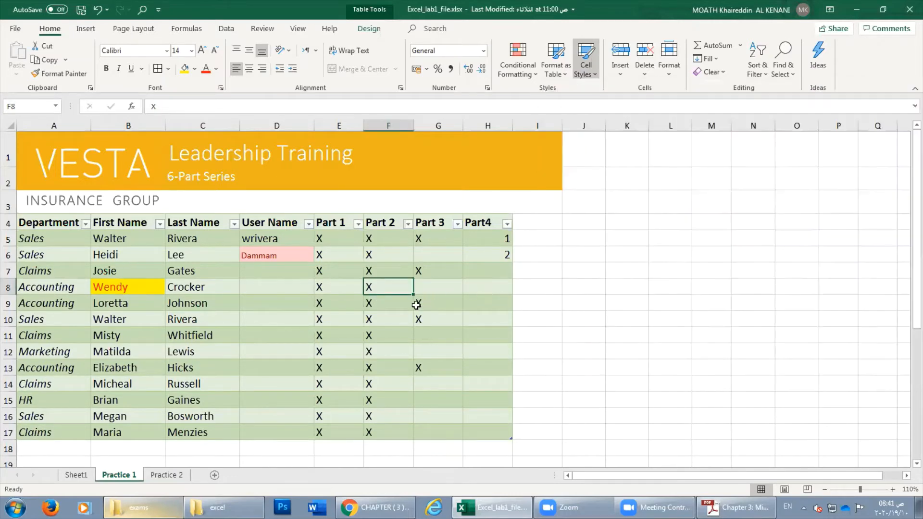
click(585, 68)
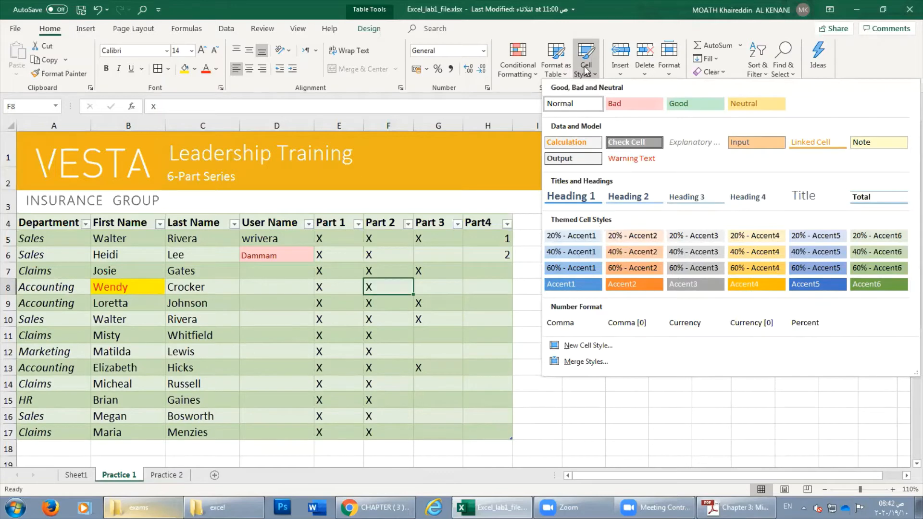
click(751, 284)
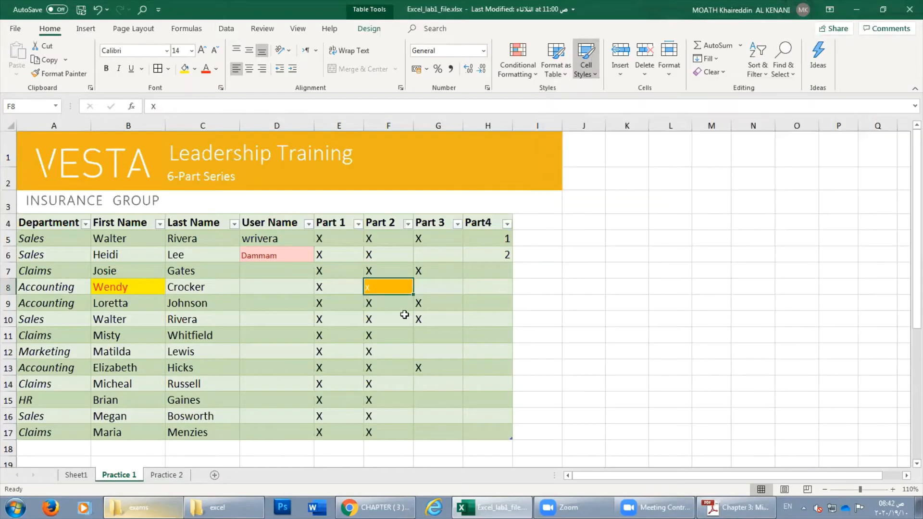
click(459, 302)
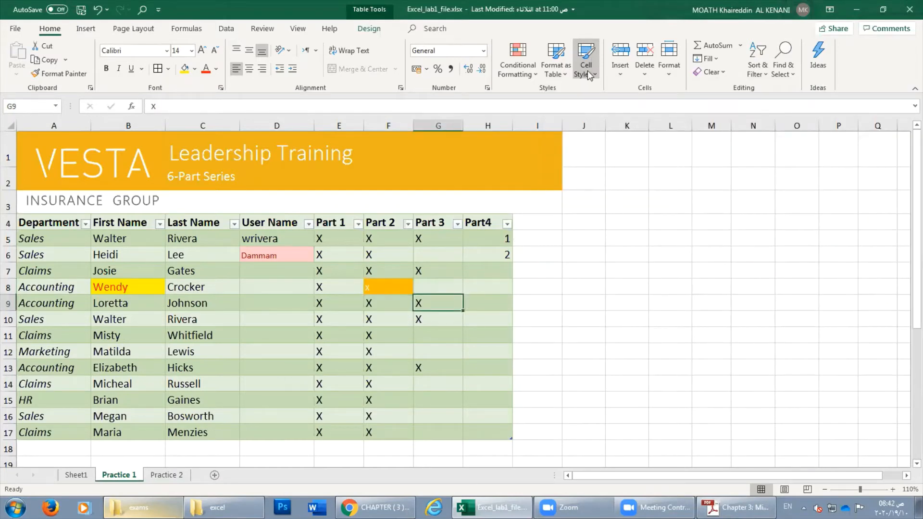
click(492, 290)
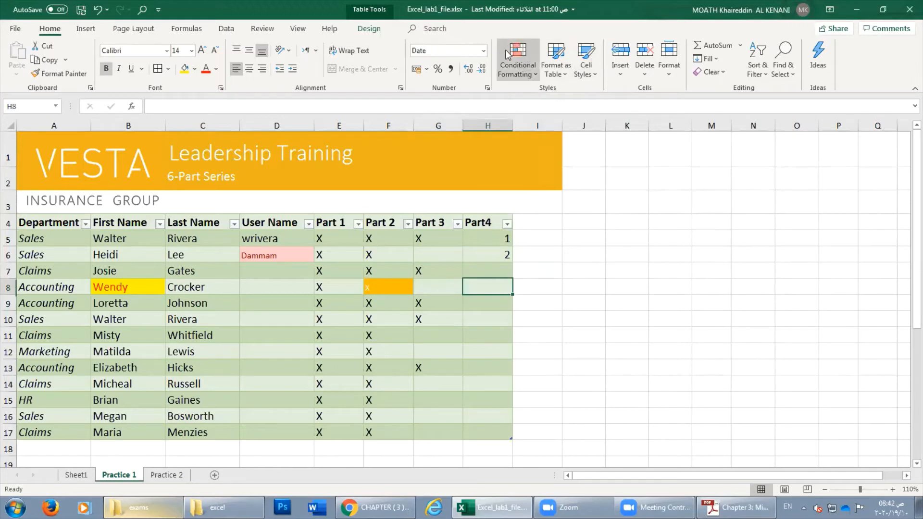
Reset the orange Part 2 cell F8 to the Normal style.
click(532, 76)
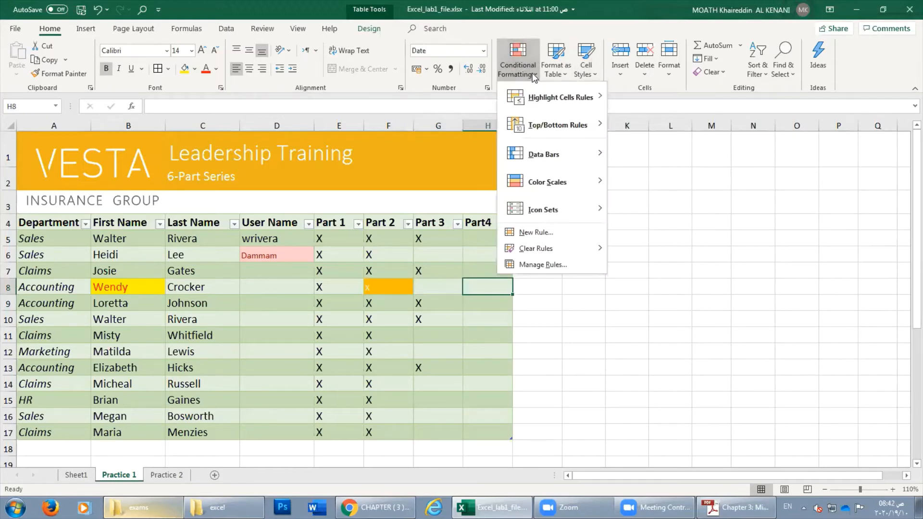
click(534, 76)
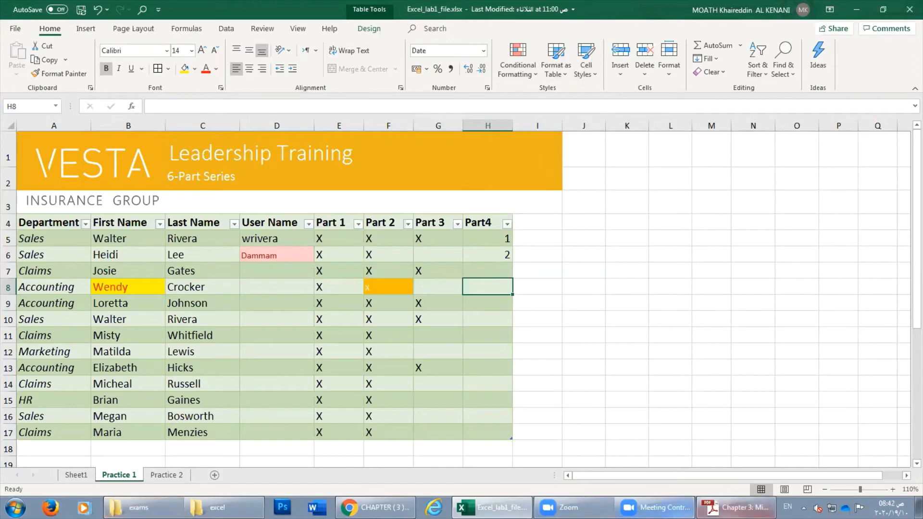
click(735, 507)
click(750, 507)
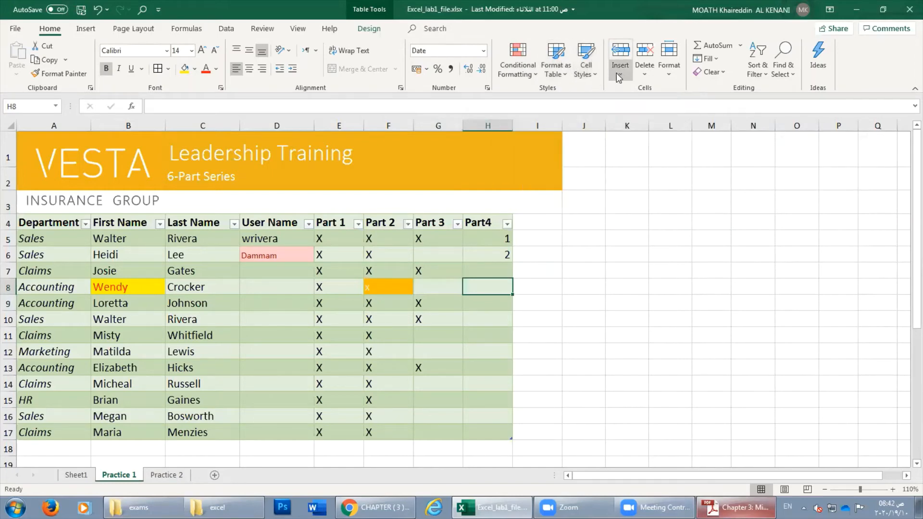
click(388, 287)
click(595, 74)
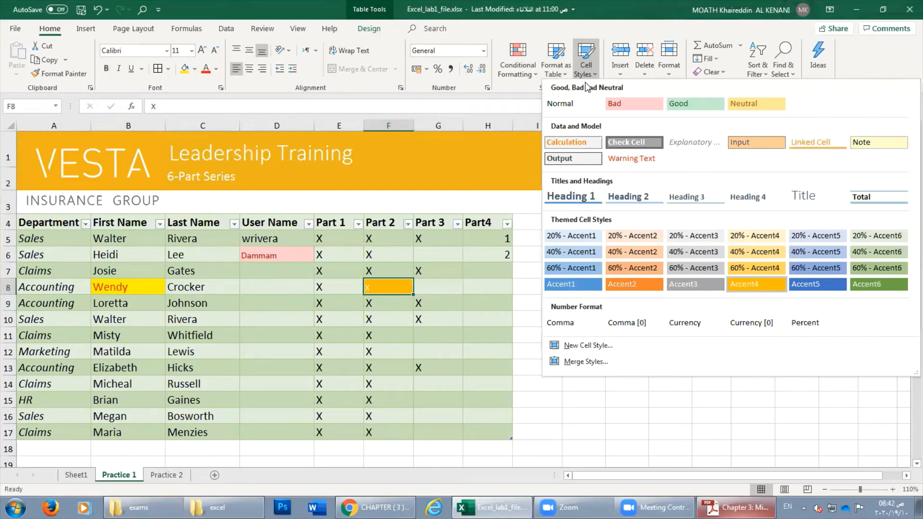
click(568, 107)
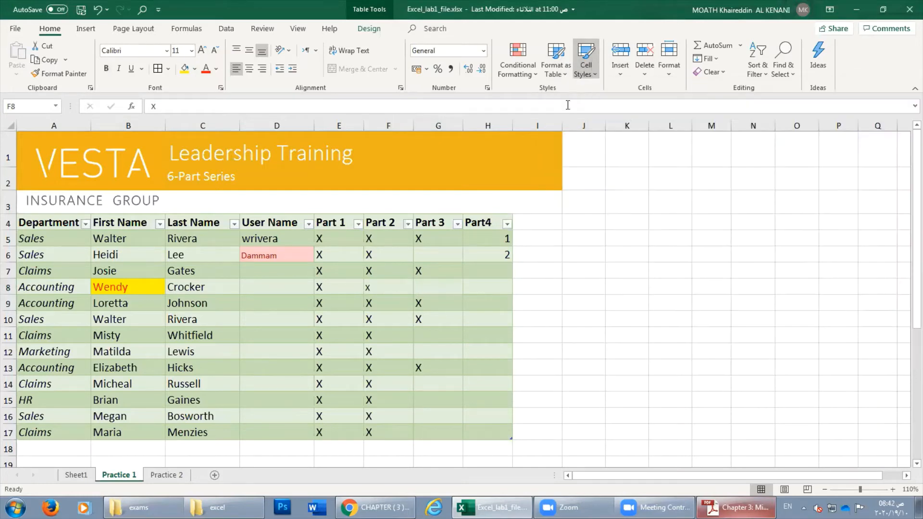
Reset the pink Dammam cell D6 to the Normal style.
click(268, 255)
click(555, 74)
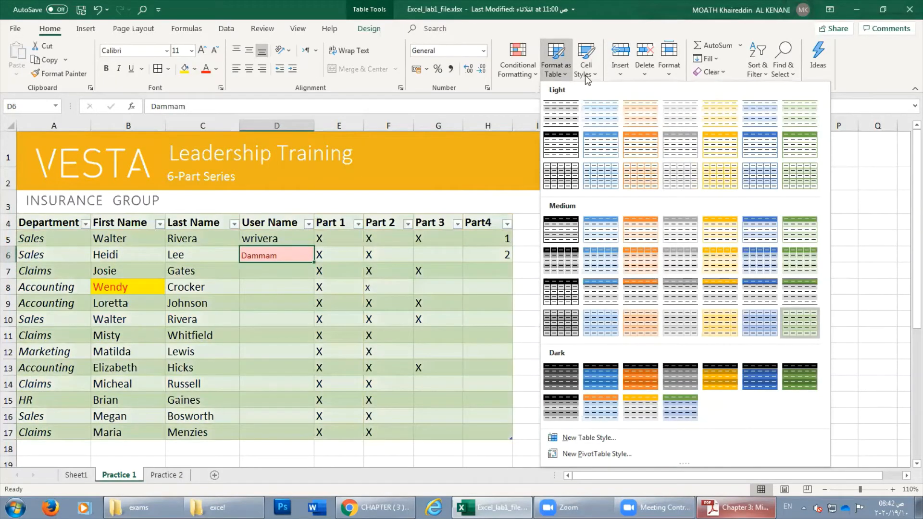
click(584, 75)
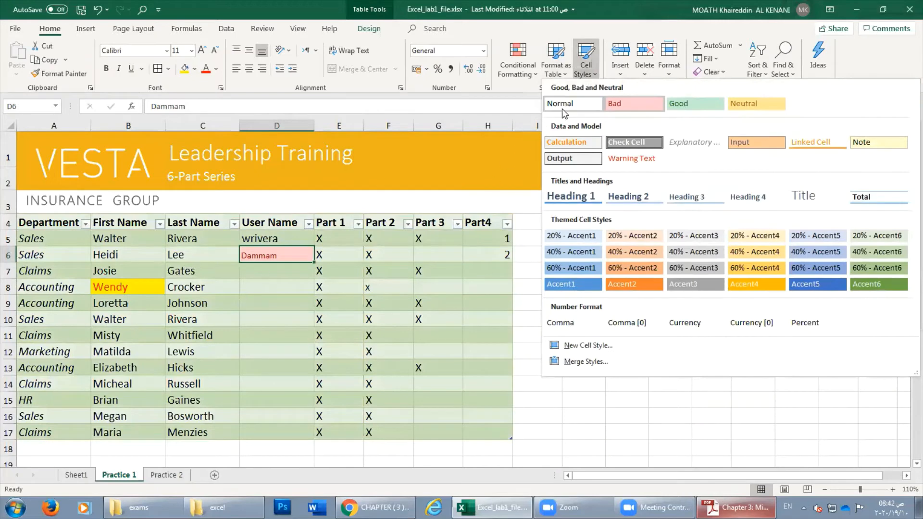
click(562, 108)
Reset the yellow cell B8 to Normal, then select the whole table A4:H17.
click(115, 287)
click(584, 72)
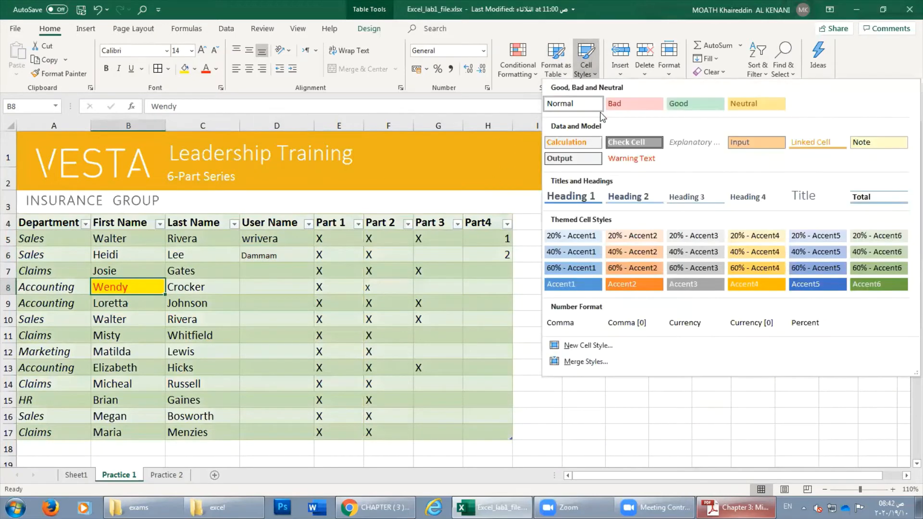
click(586, 110)
click(213, 304)
drag(29, 225, 511, 435)
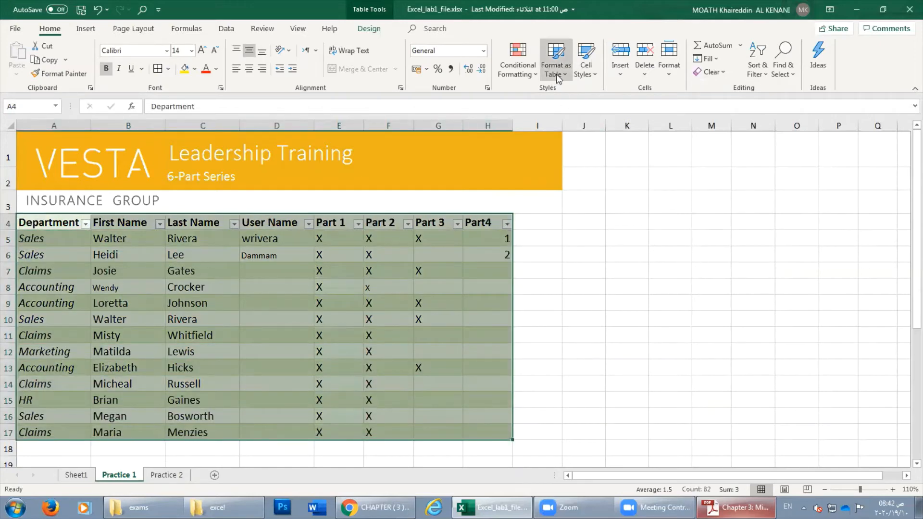
Try Clear All on A4:H17, then undo it to restore the table.
click(723, 73)
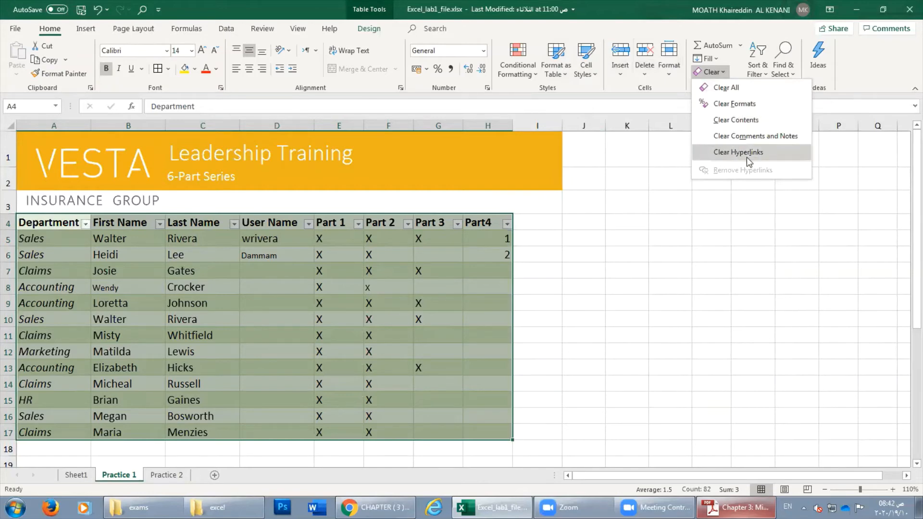
click(726, 88)
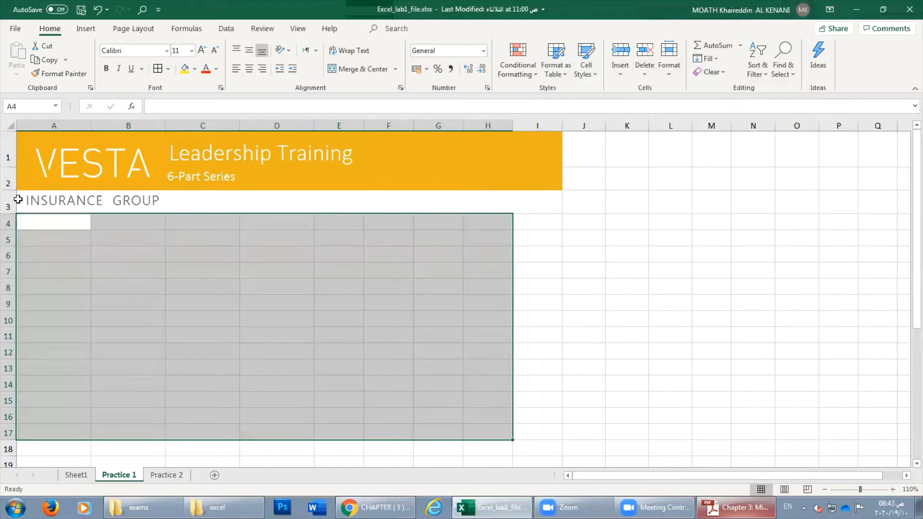
click(97, 9)
Clear only the formatting from A4:H17 and inspect the unstyled table.
click(709, 76)
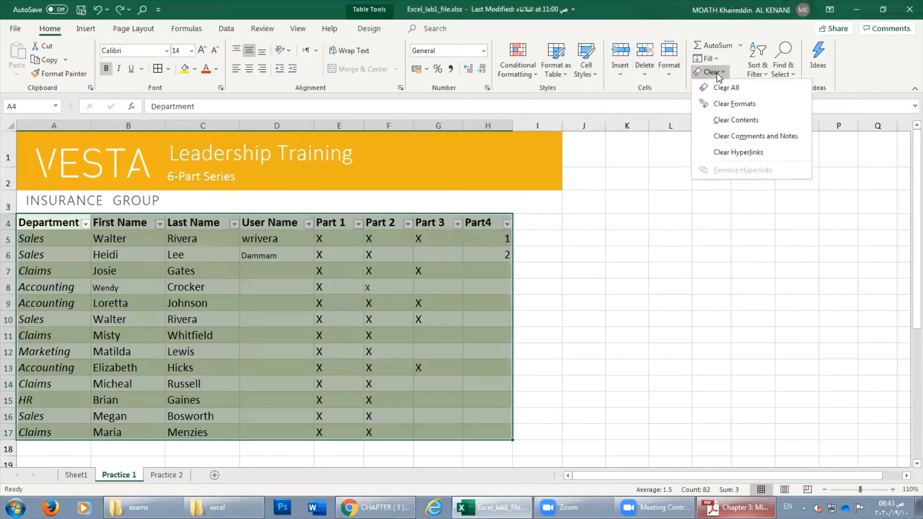
click(734, 104)
click(128, 257)
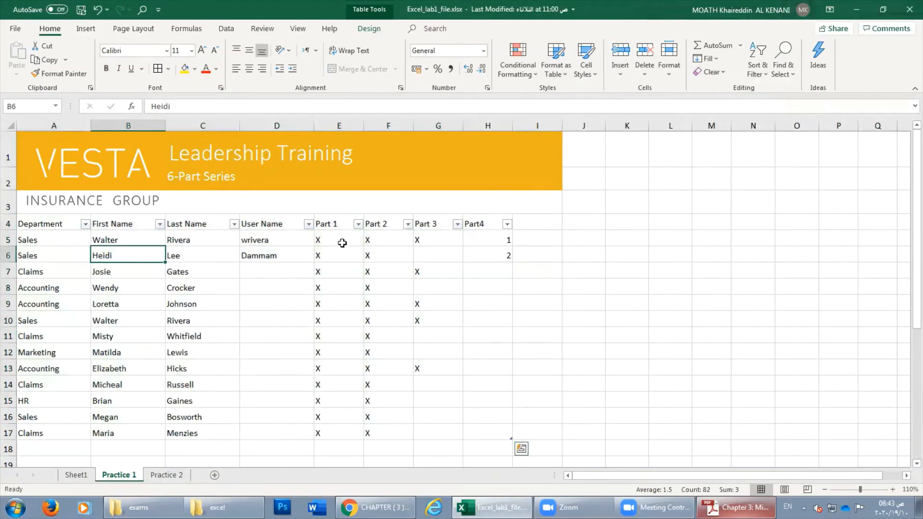
mouse_move(34, 226)
mouse_down()
mouse_move(486, 356)
mouse_move(498, 435)
mouse_up()
drag(403, 307, 377, 295)
click(287, 269)
click(205, 287)
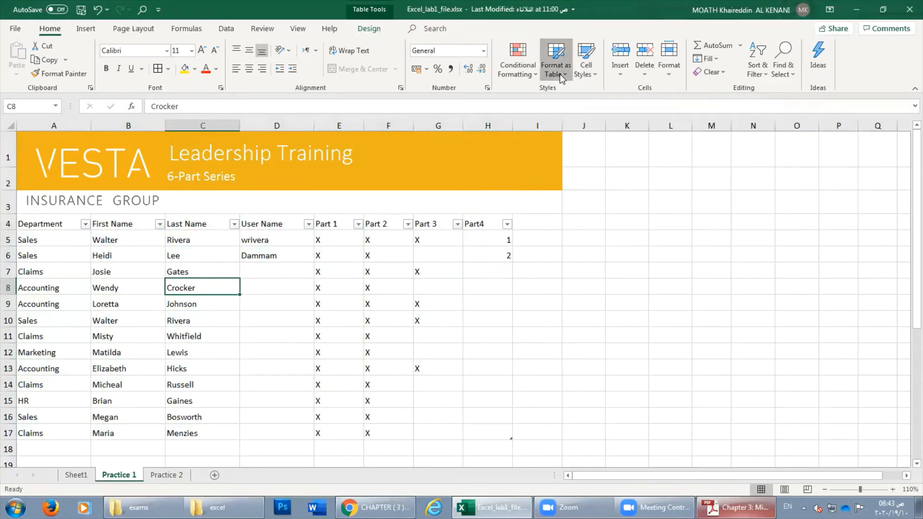
click(361, 32)
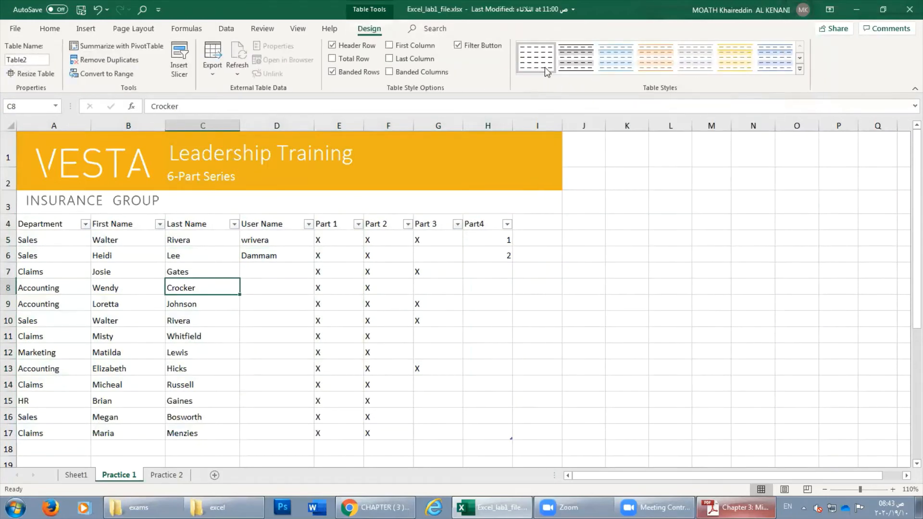
click(49, 29)
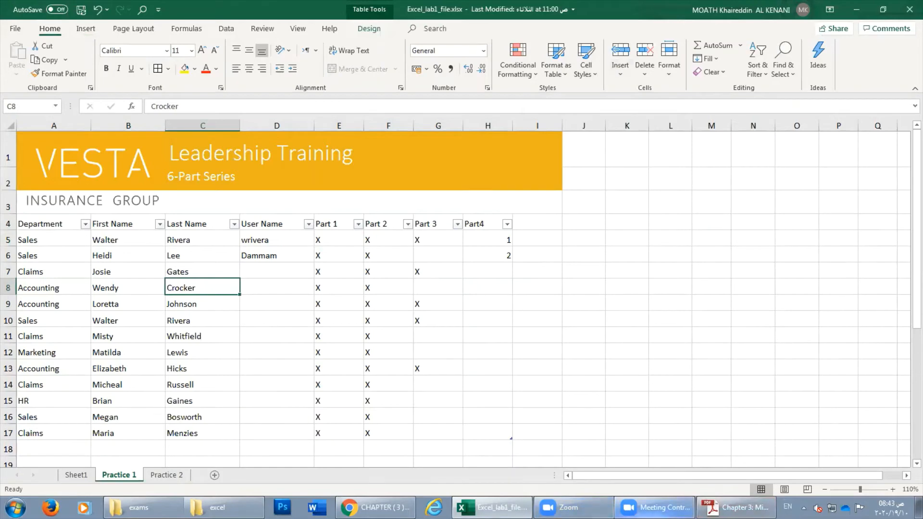
Undo the format clearing and use Clear Contents to empty A4:H17.
click(655, 509)
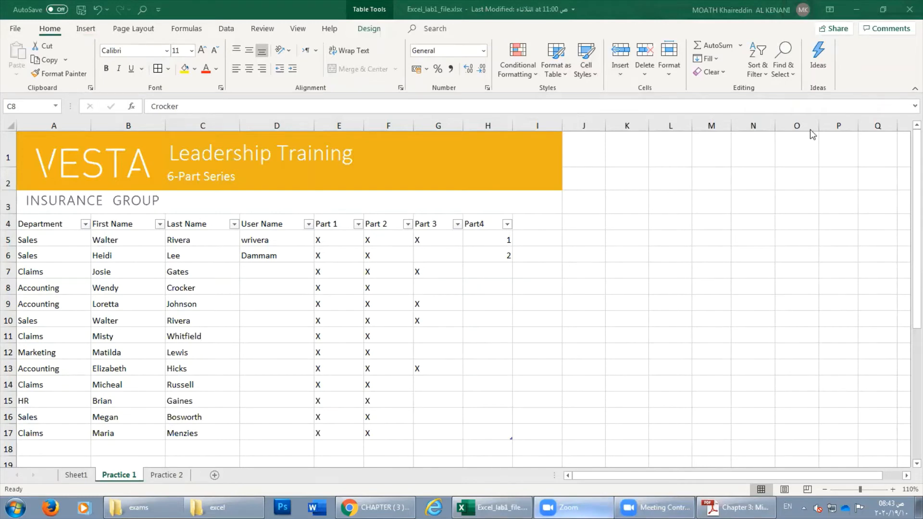
click(393, 318)
drag(70, 221, 481, 438)
click(98, 9)
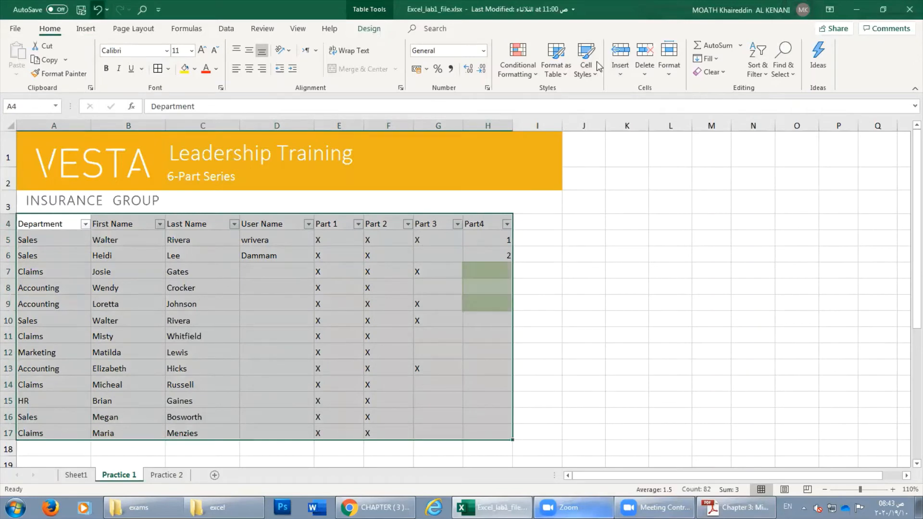
click(713, 72)
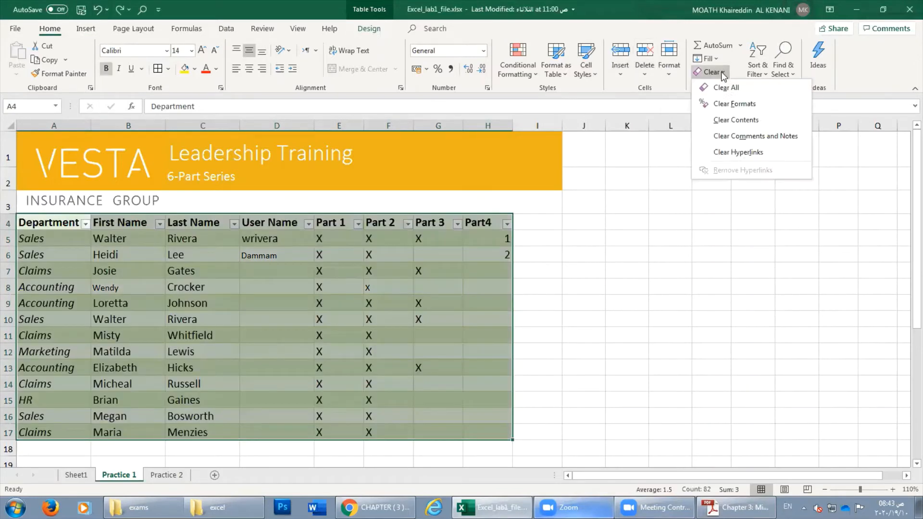
click(740, 121)
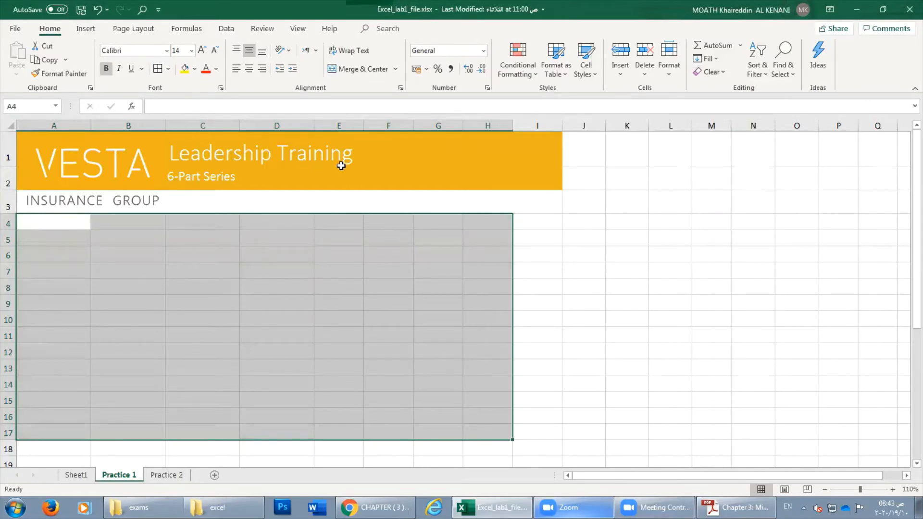
click(346, 282)
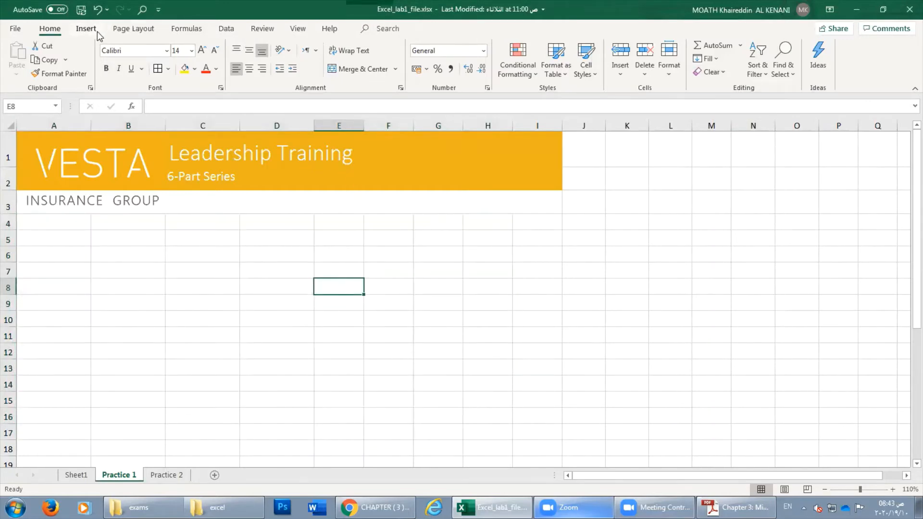
On Practice 2, try Clear Contents on B4, then undo to restore the name.
click(72, 475)
click(167, 474)
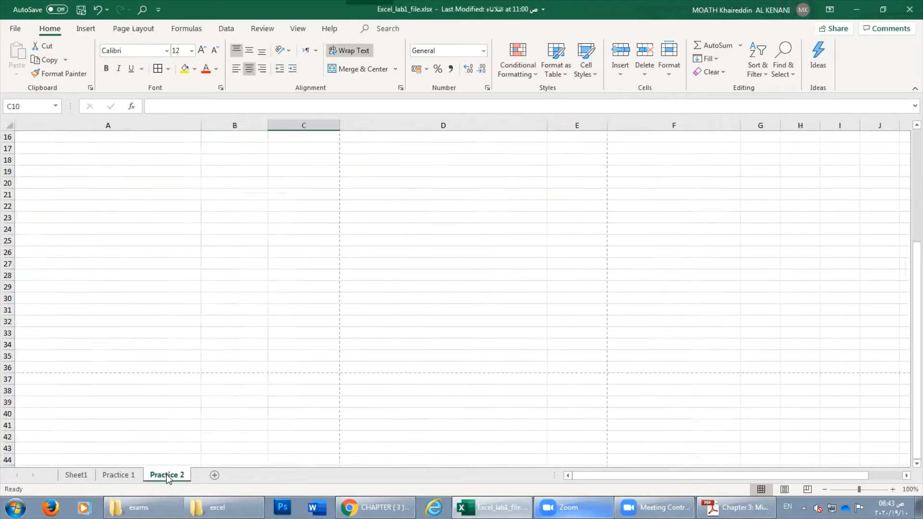
scroll(160, 431, up, 3)
scroll(160, 431, up, 2)
click(238, 254)
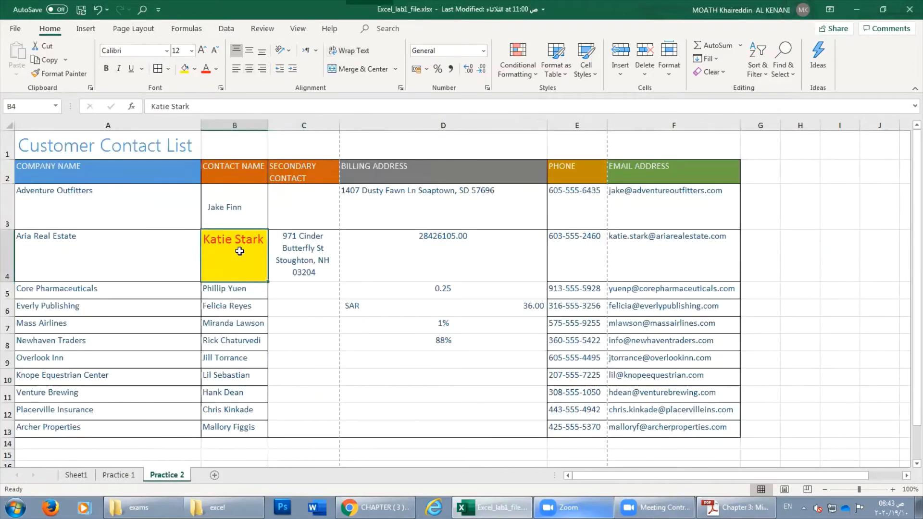
click(712, 71)
click(735, 120)
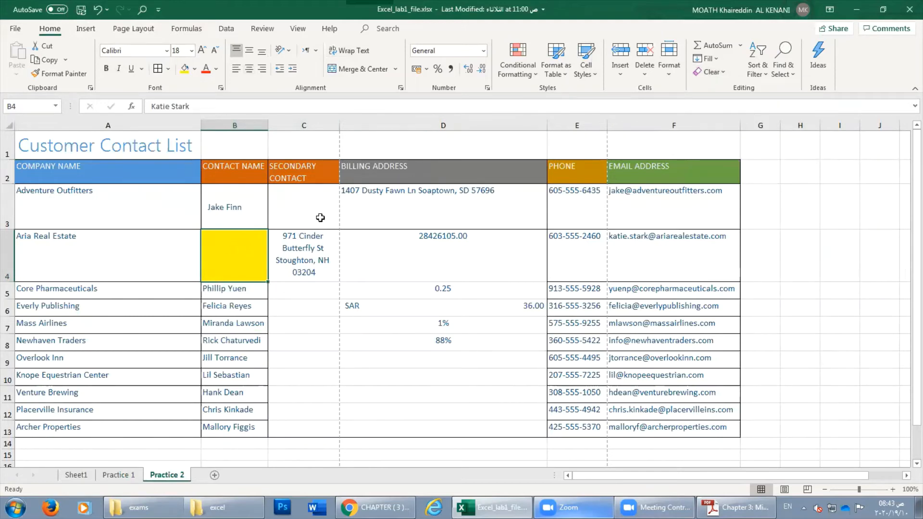
click(707, 72)
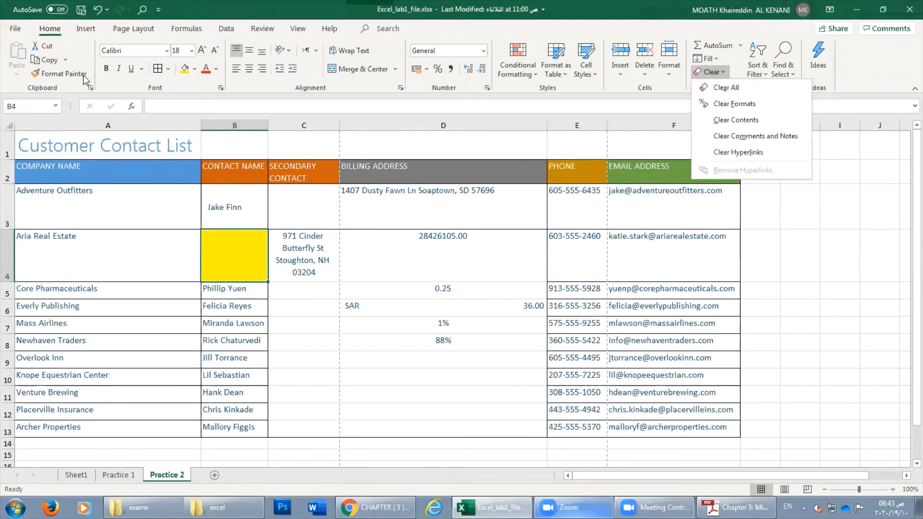
click(98, 9)
Clear B4's yellow fill and red font with Clear Formats, then Clear All.
click(711, 75)
click(736, 104)
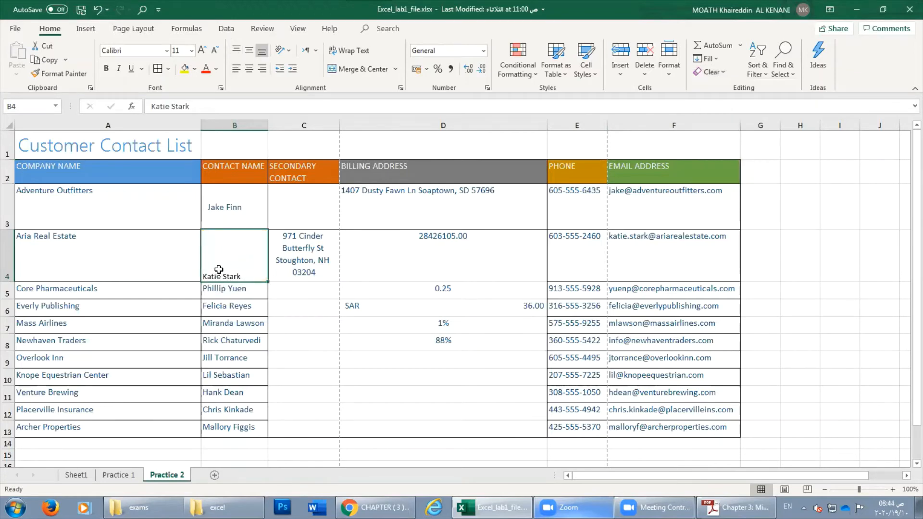
click(719, 73)
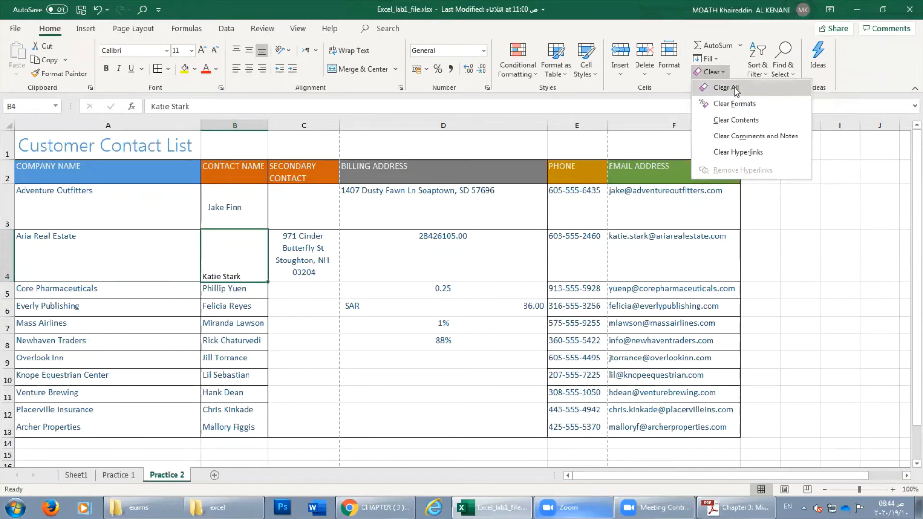
click(677, 93)
click(710, 72)
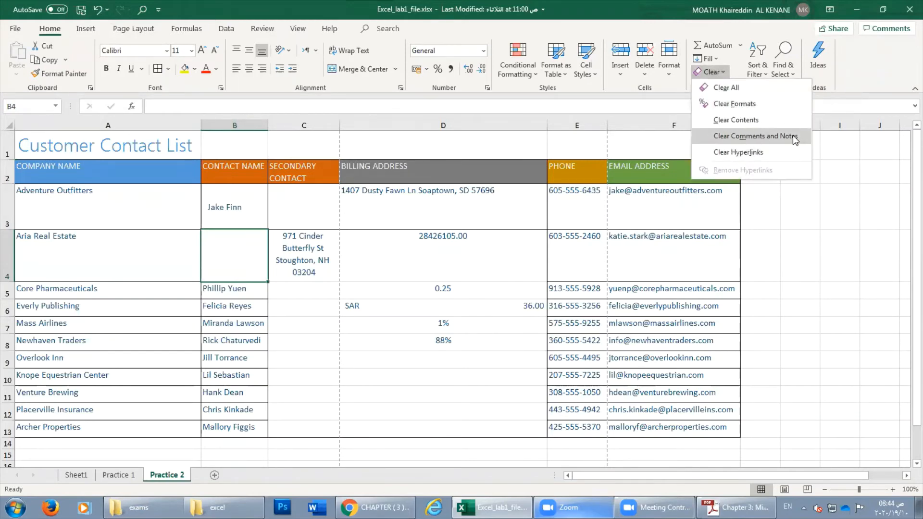
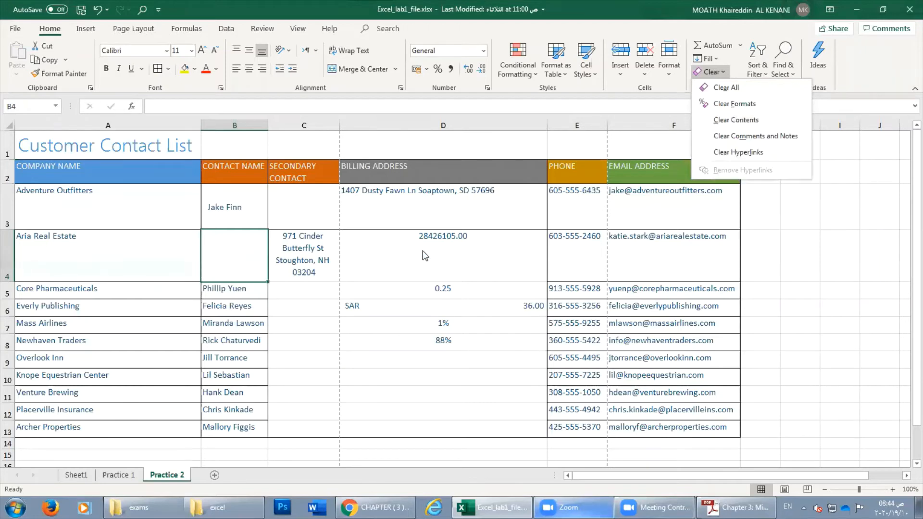
Browse the Clear, Fill, AutoSum and Sort & Filter menus without changes, then go to Practice 1.
click(706, 72)
click(715, 56)
click(715, 57)
click(377, 264)
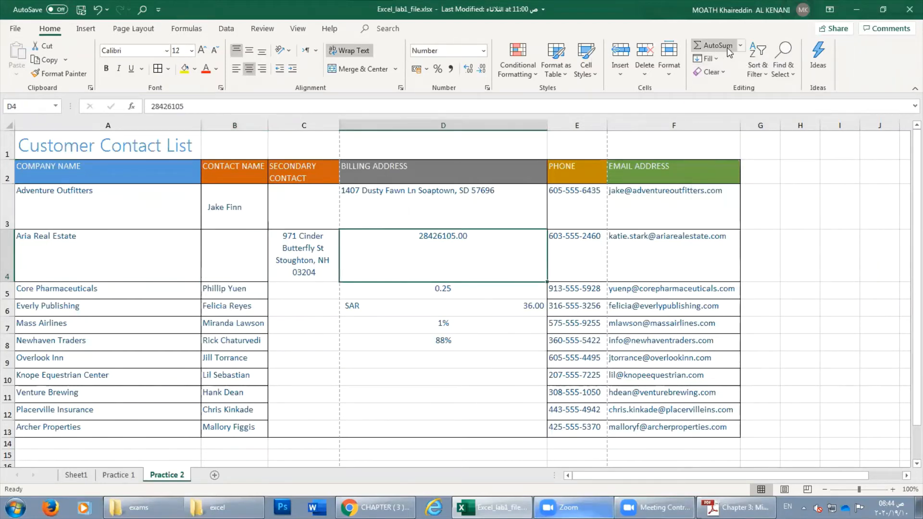
click(742, 47)
click(742, 47)
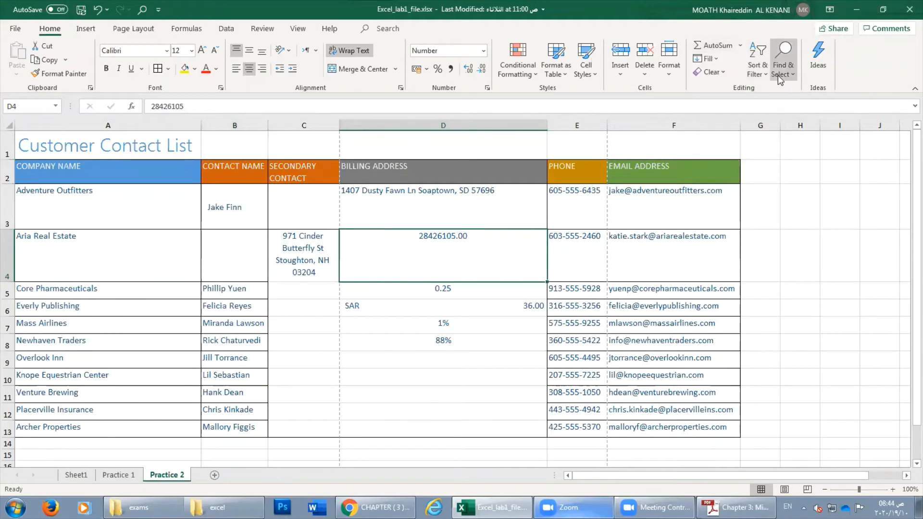
click(764, 74)
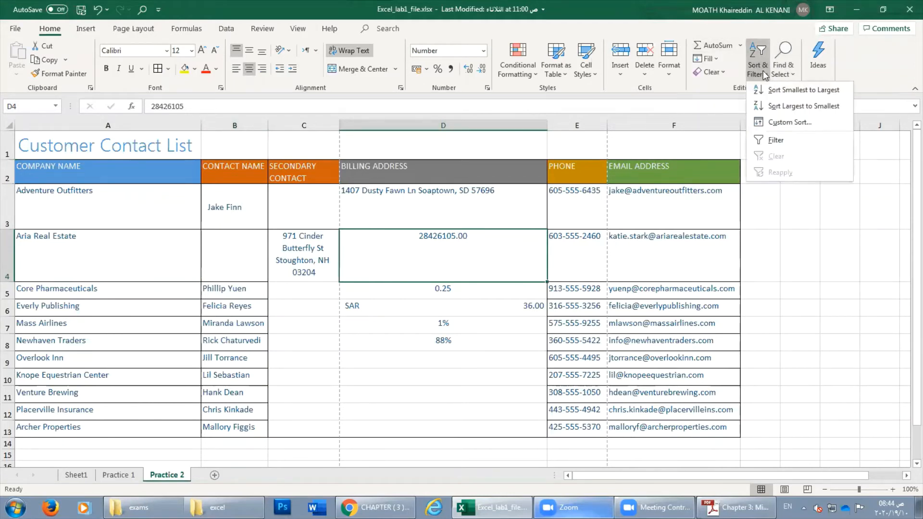
key(Escape)
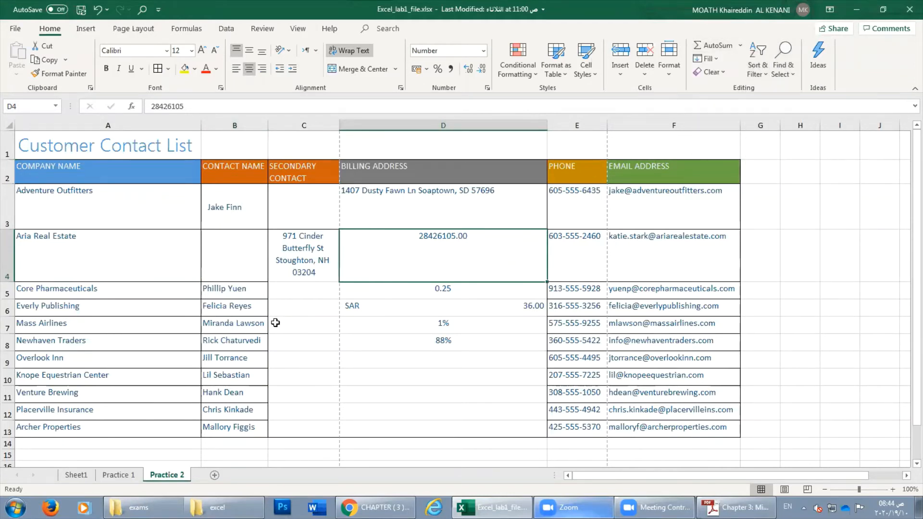
click(433, 359)
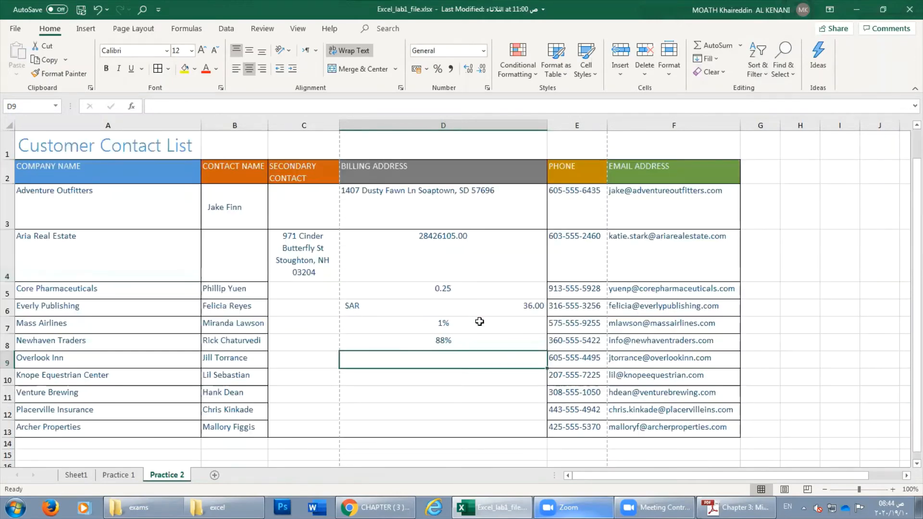
click(126, 476)
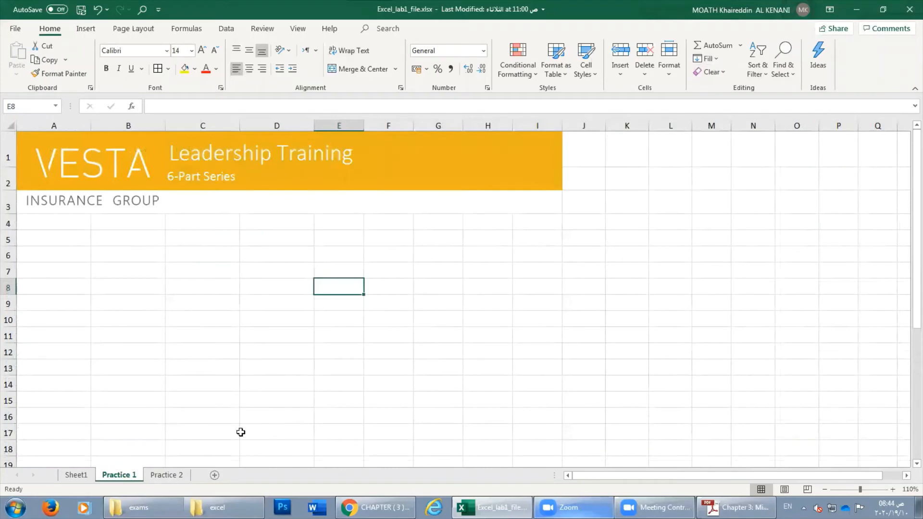
Switch to Sheet1, scroll right to the empty columns, and zoom in to 180%.
click(76, 475)
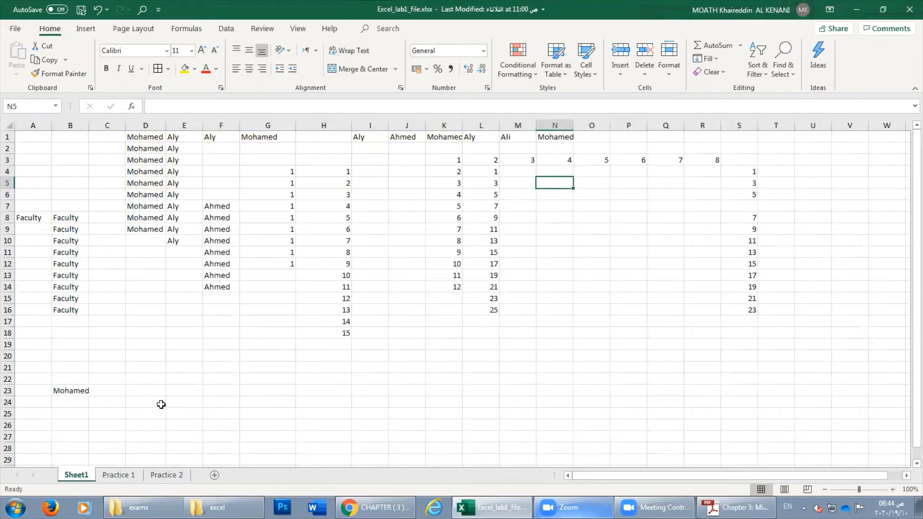
click(223, 322)
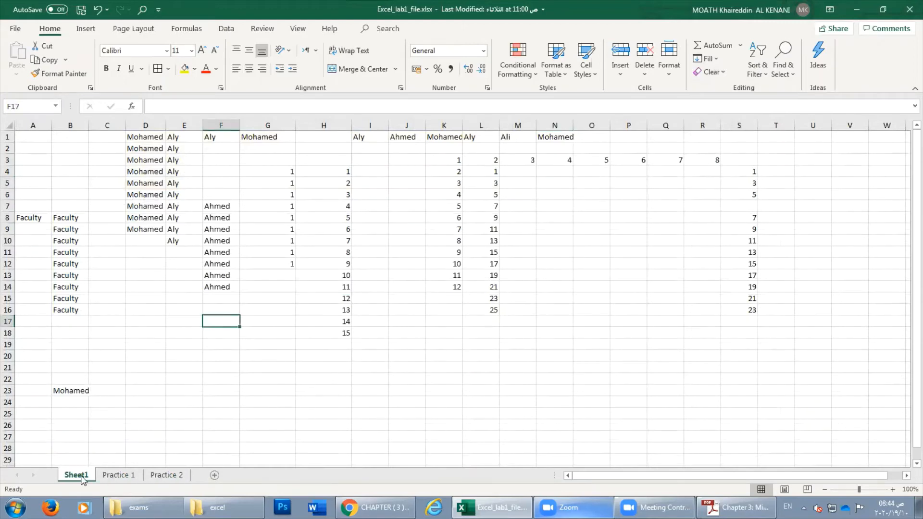
click(906, 475)
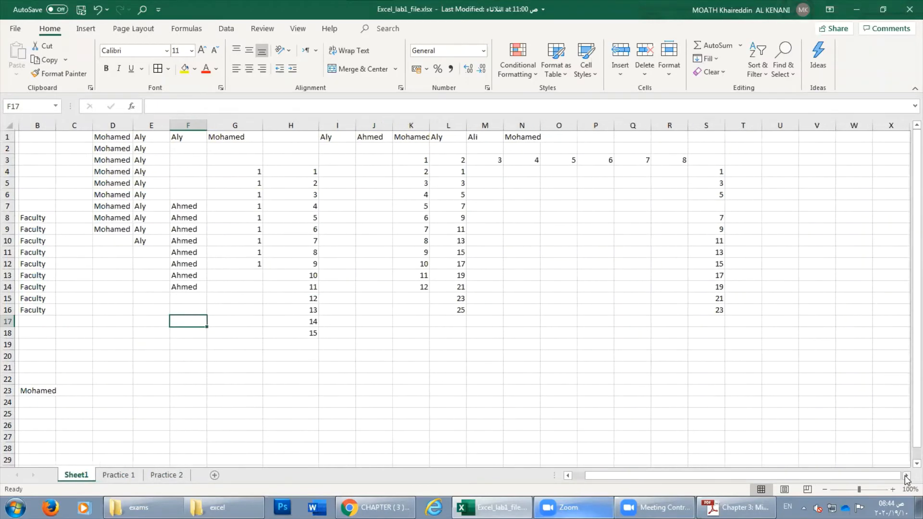
click(906, 475)
click(589, 204)
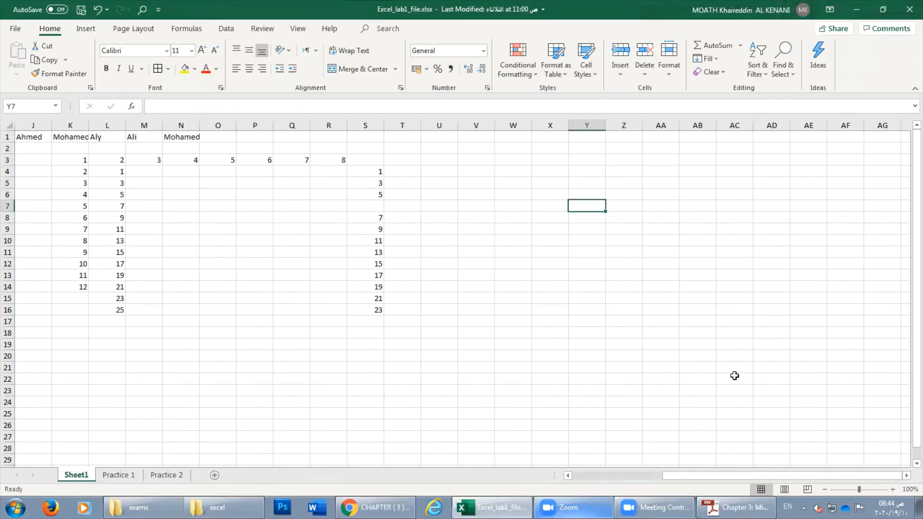
click(893, 489)
click(893, 490)
click(893, 490)
click(892, 489)
click(893, 489)
click(893, 489)
click(893, 490)
click(893, 489)
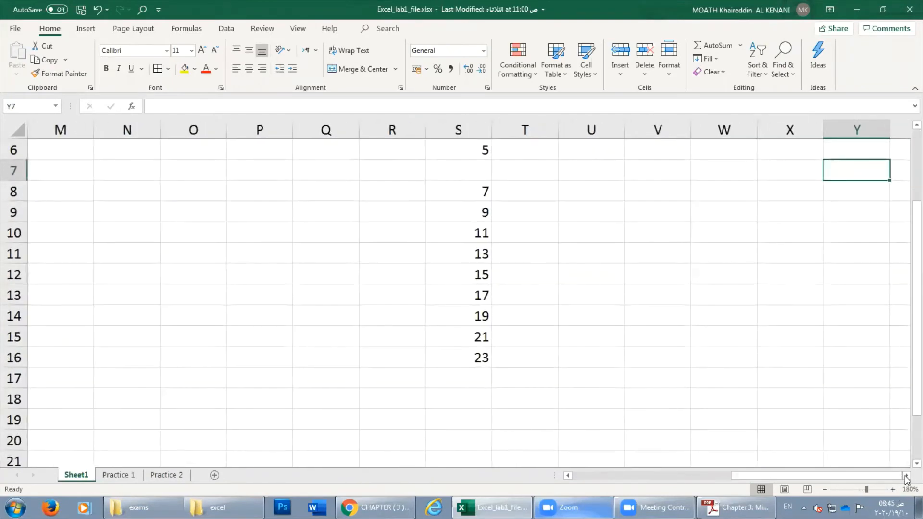
click(906, 476)
click(907, 476)
scroll(743, 394, up, 2)
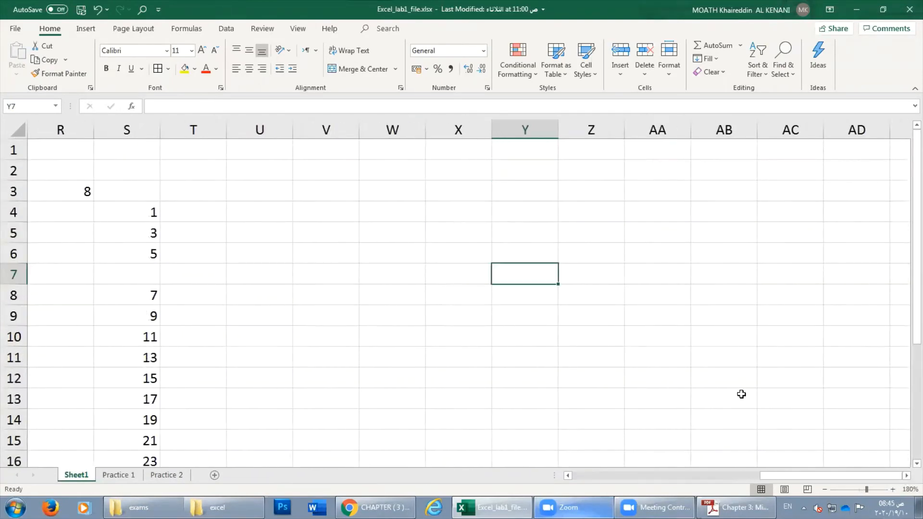
Enter 1 in Y7 and 2 in Y8, correcting a mistyped 12.
text(1)
key(Return)
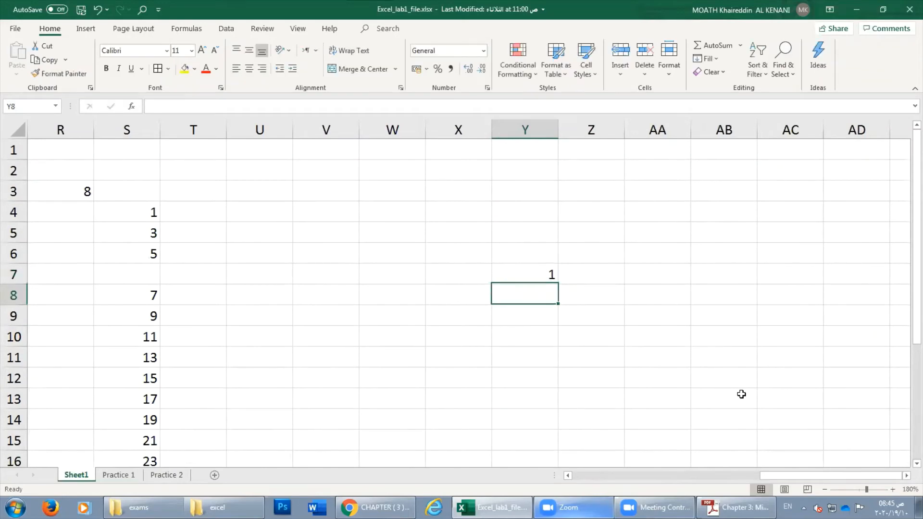
text(12)
key(Return)
key(Up)
text(2)
key(Return)
Drag Y7's 1 down to Y14 and convert the copies into a 1–8 series with Fill Series.
click(542, 274)
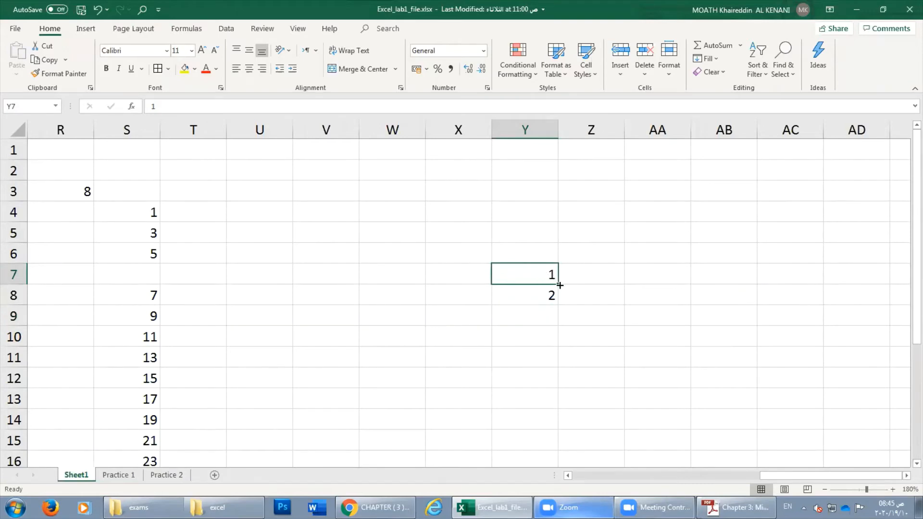
drag(559, 295, 559, 449)
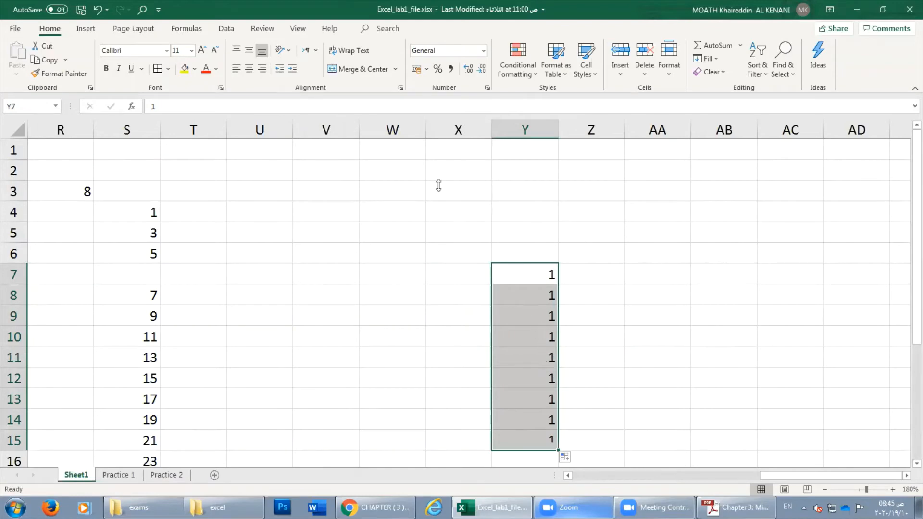
click(105, 10)
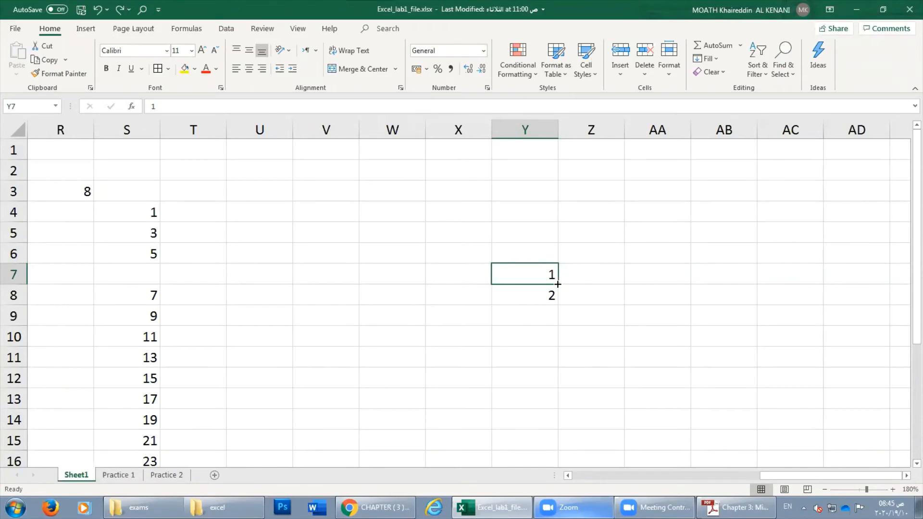
drag(557, 283, 557, 427)
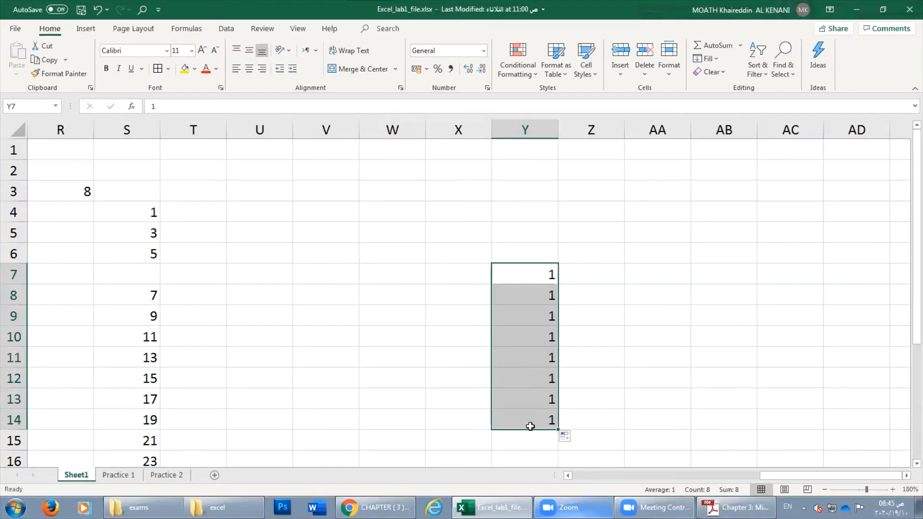
click(574, 437)
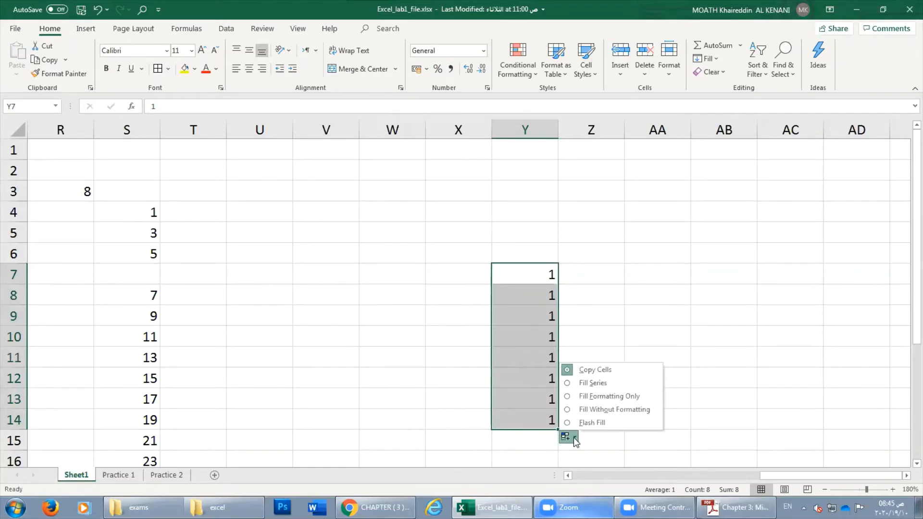
click(588, 385)
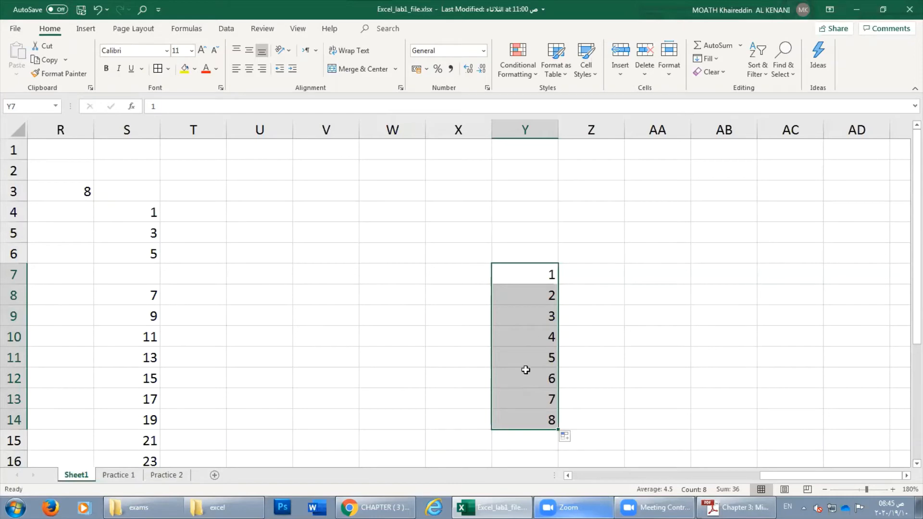
scroll(534, 307, down, 1)
scroll(536, 298, up, 1)
click(531, 365)
Type 10 in V3 and fill V3:V13 as a Fill Series from 10 to 20.
key(Up)
key(Up)
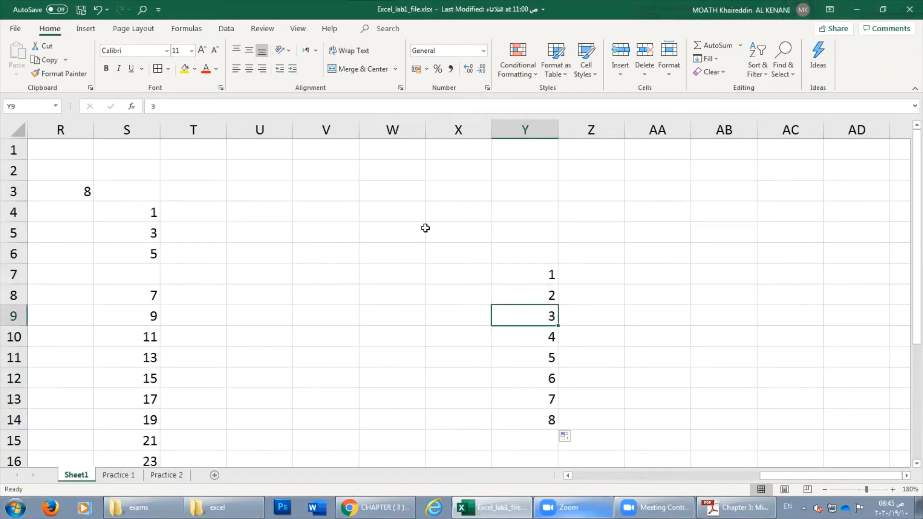
click(323, 177)
click(319, 187)
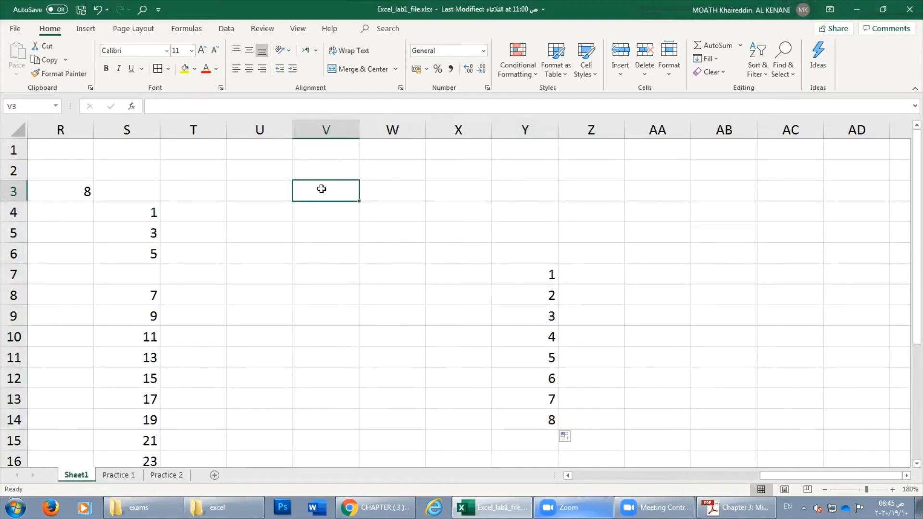
text(10)
key(Return)
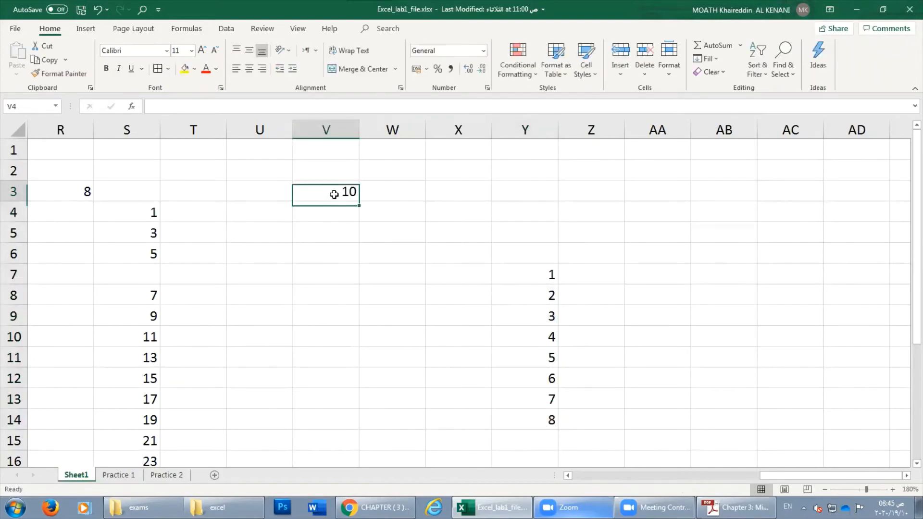
click(338, 195)
drag(360, 201, 353, 406)
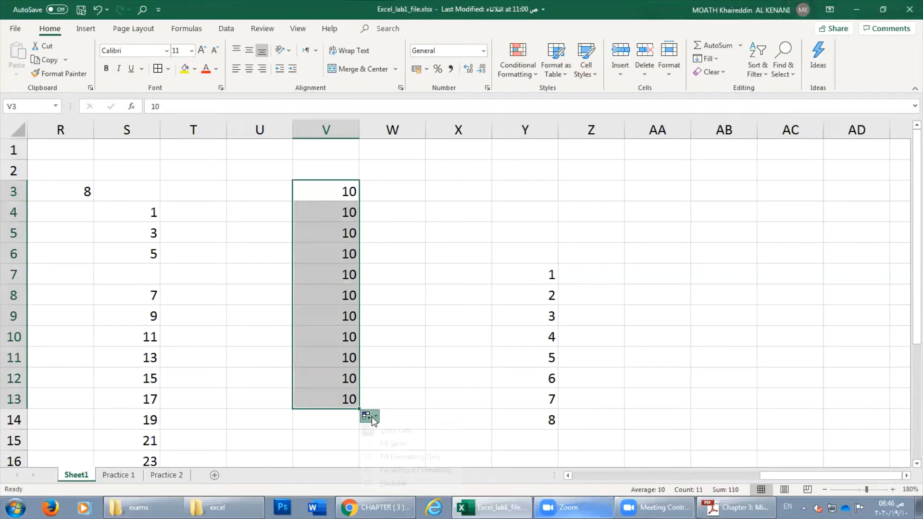
click(370, 415)
click(394, 445)
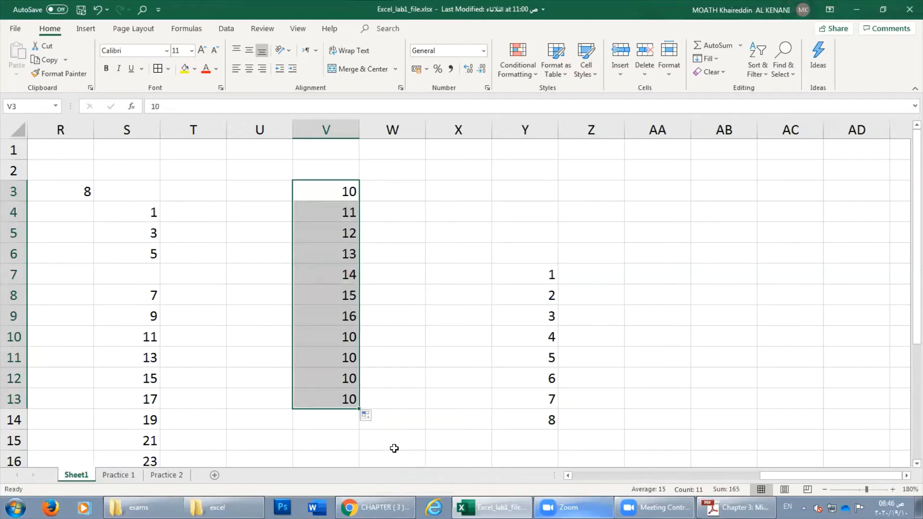
click(486, 237)
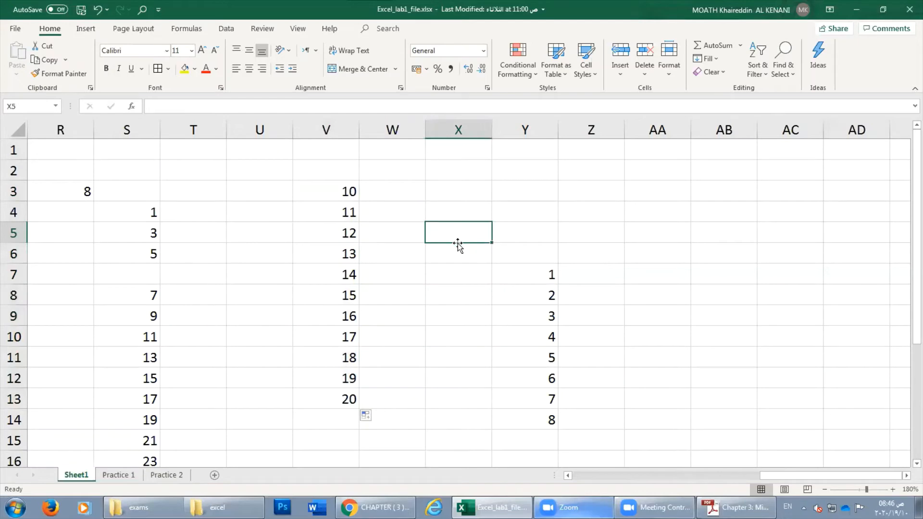
Enter 20 in X5 and 30 in X6, then extend the step-of-10 pattern down to row 13.
text(2)
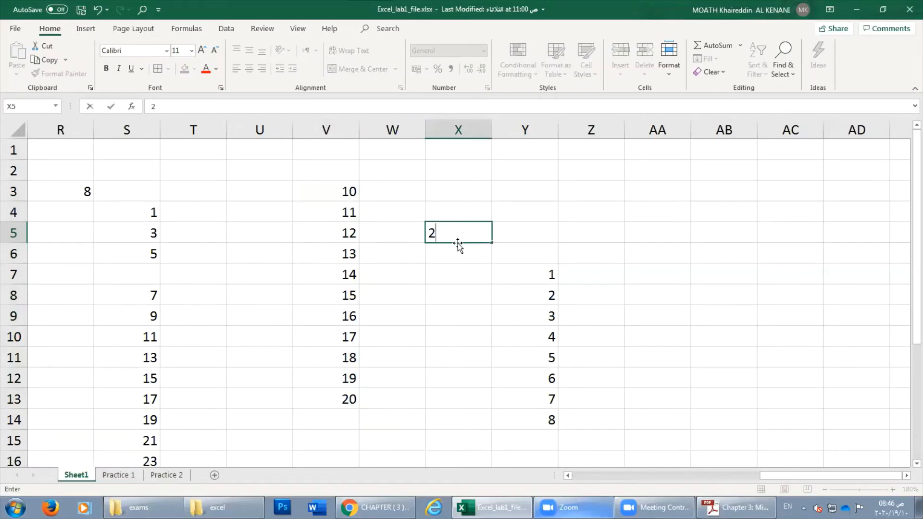
text(0)
key(Return)
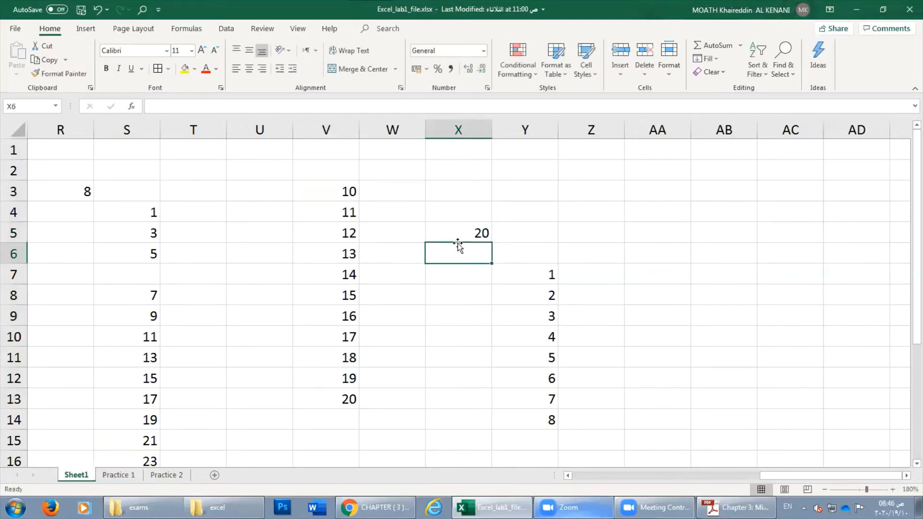
text(30)
key(Return)
drag(475, 236, 476, 249)
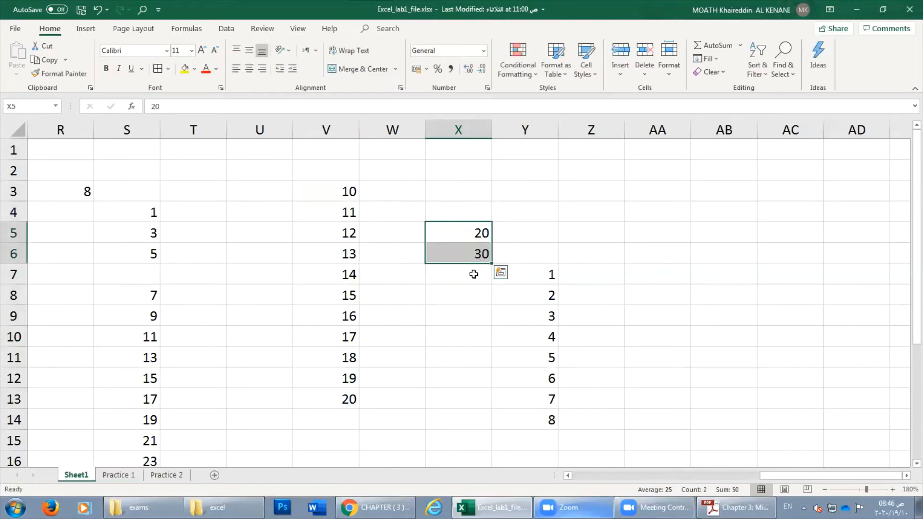
click(466, 318)
drag(466, 232, 463, 246)
click(467, 231)
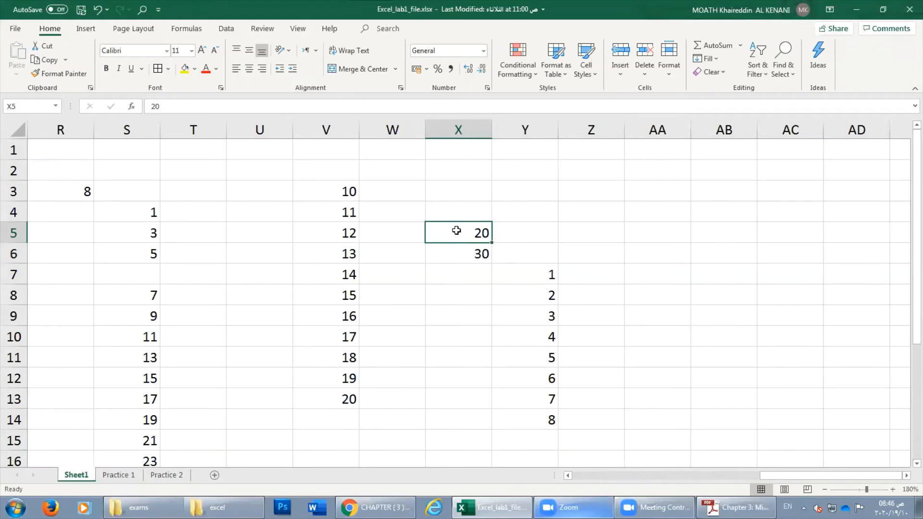
drag(457, 231, 462, 255)
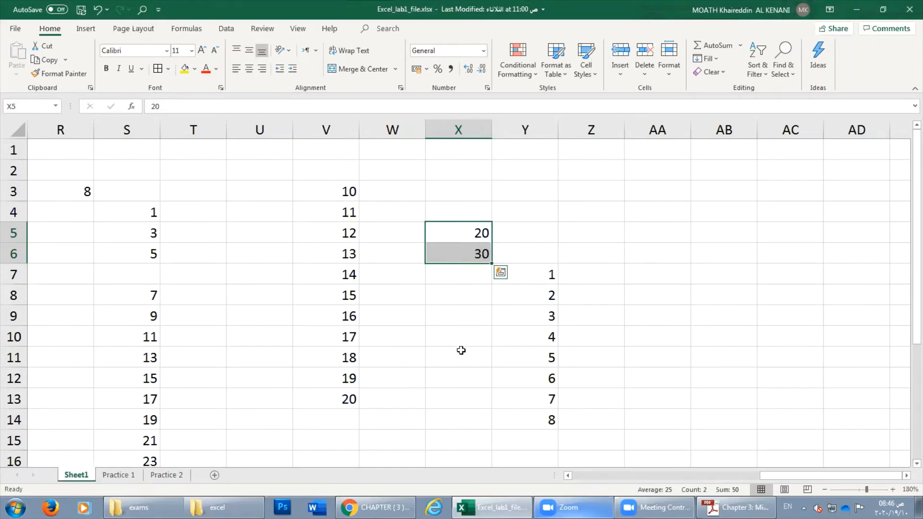
drag(493, 263, 488, 451)
Extend the column X series upward to X1 so it starts -20, -10, 0, 10.
click(473, 275)
drag(474, 240, 495, 144)
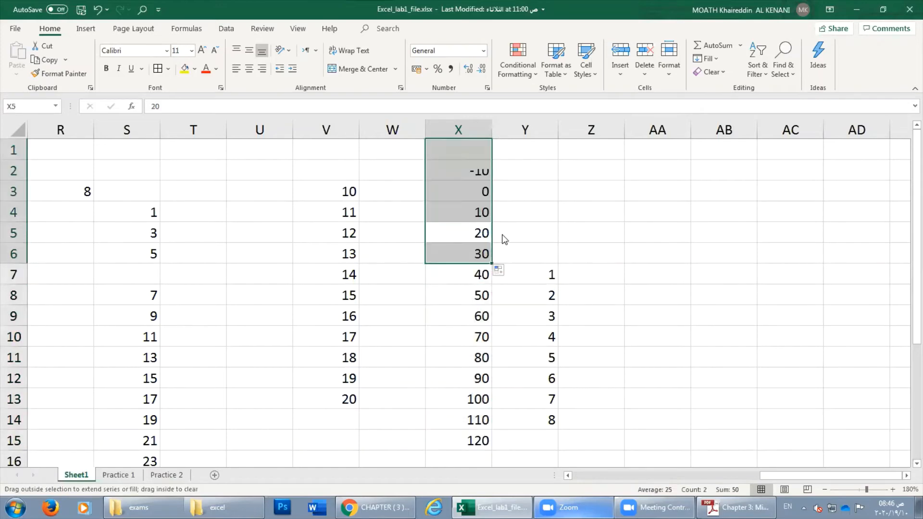
click(471, 253)
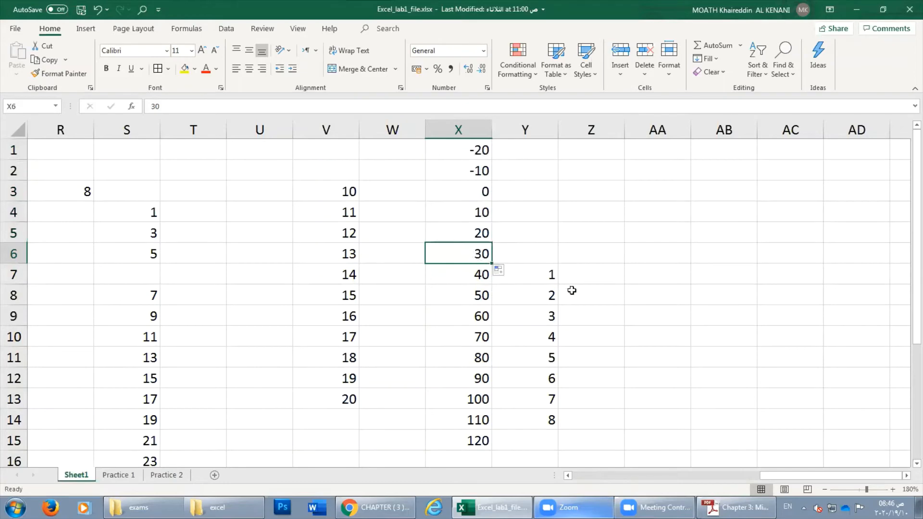
click(560, 298)
click(475, 238)
key(ctrl+z)
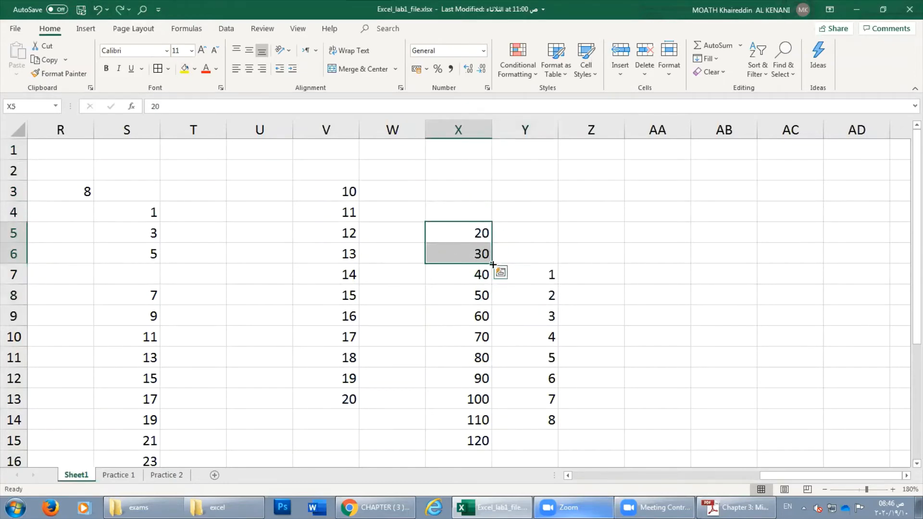
drag(492, 264, 490, 144)
click(451, 236)
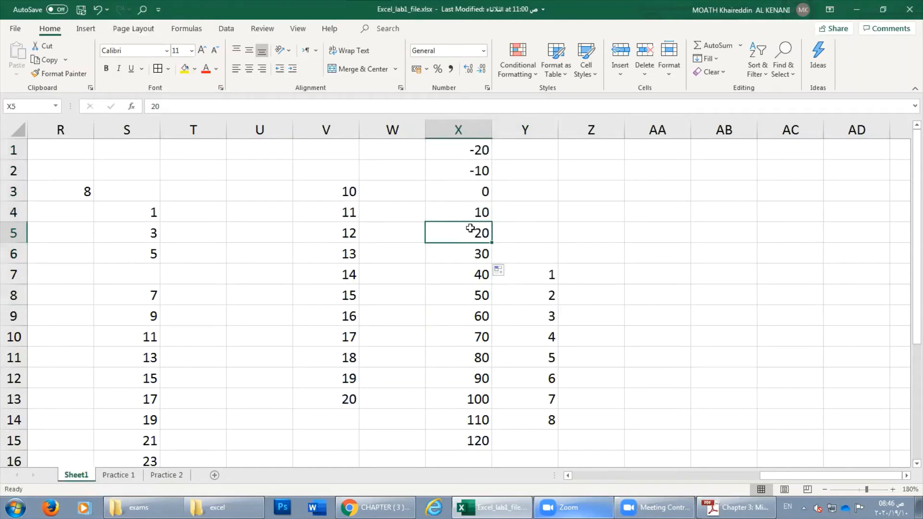
Enter 5 in Y5 and extend the 20, 5 series right to -40 in AB5.
click(513, 236)
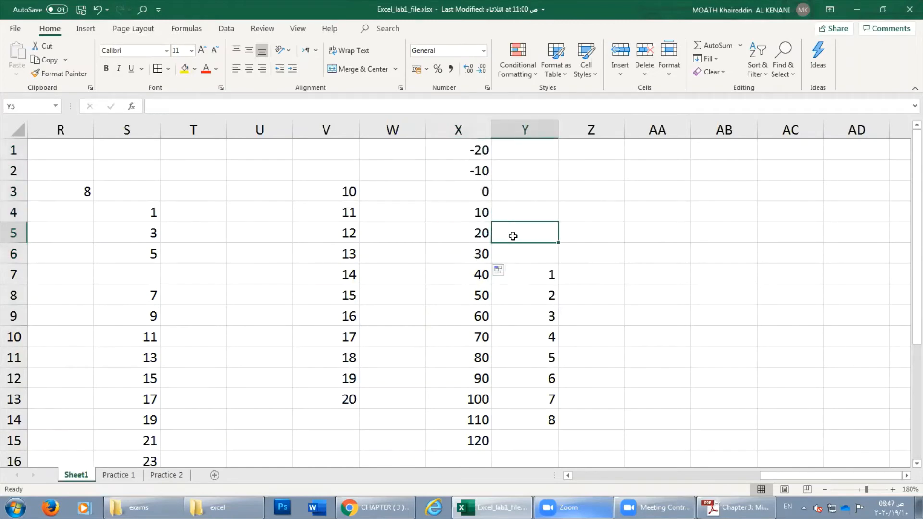
text(5)
key(Return)
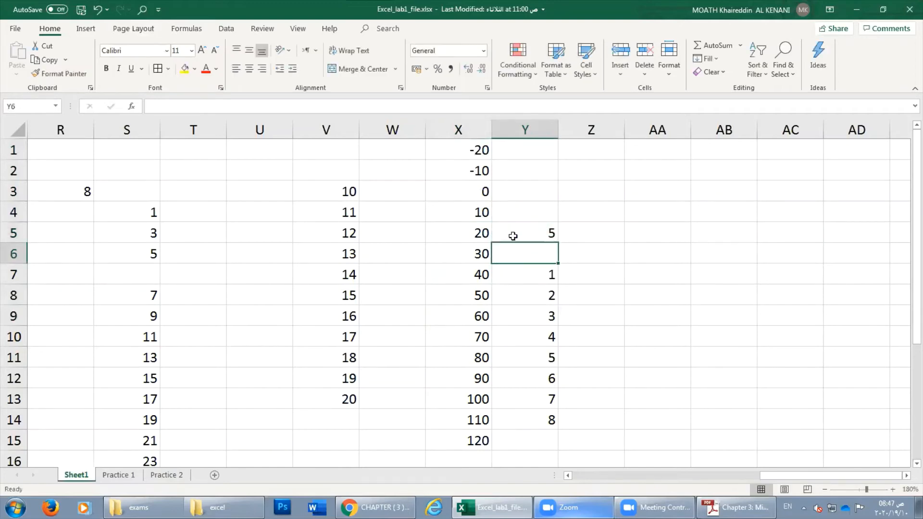
click(487, 233)
drag(471, 235, 741, 247)
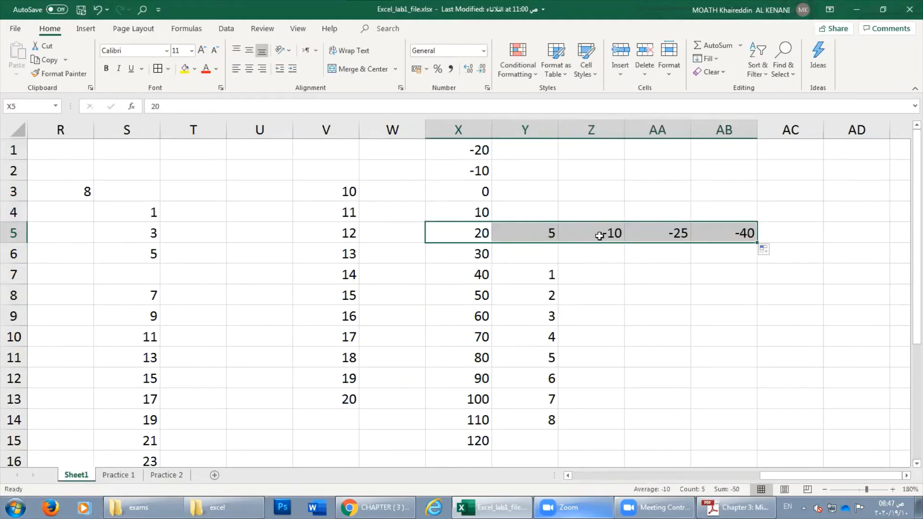
click(468, 233)
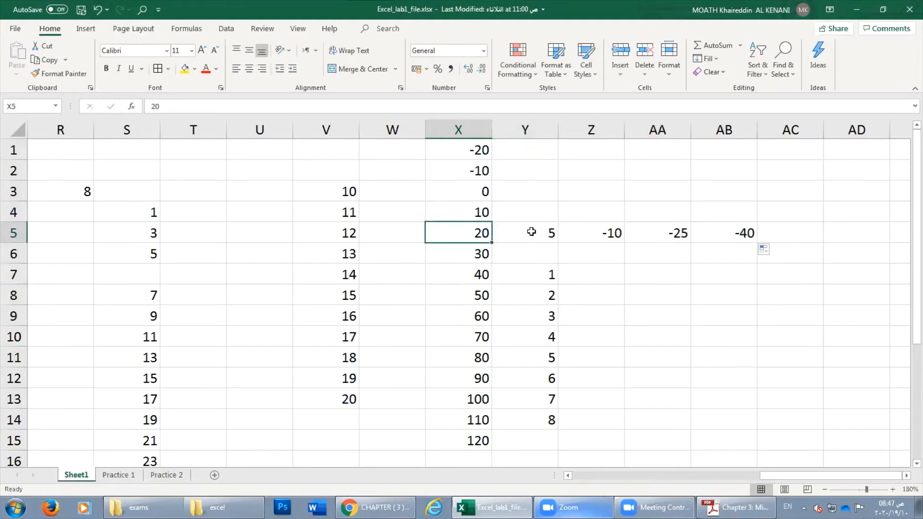
Continue the row 5 series leftward to T5, ending at 80.
drag(529, 233, 443, 233)
drag(557, 242, 183, 247)
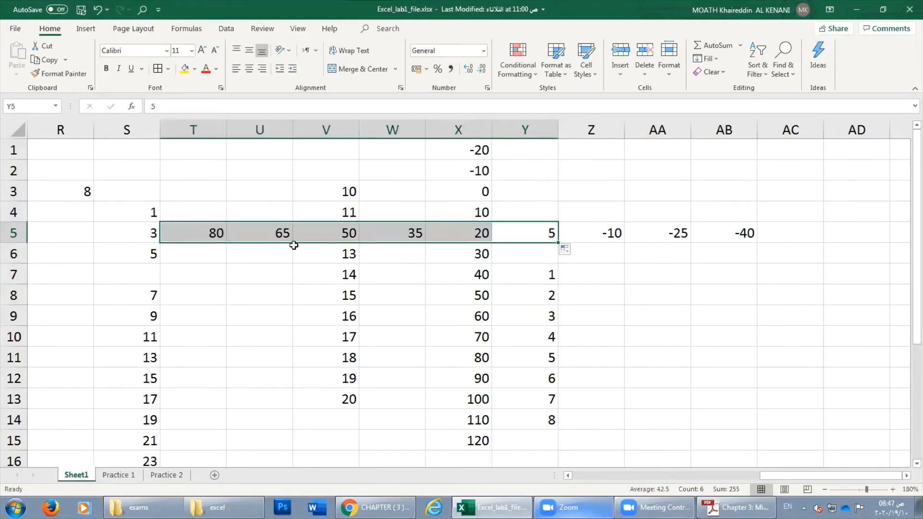
click(585, 287)
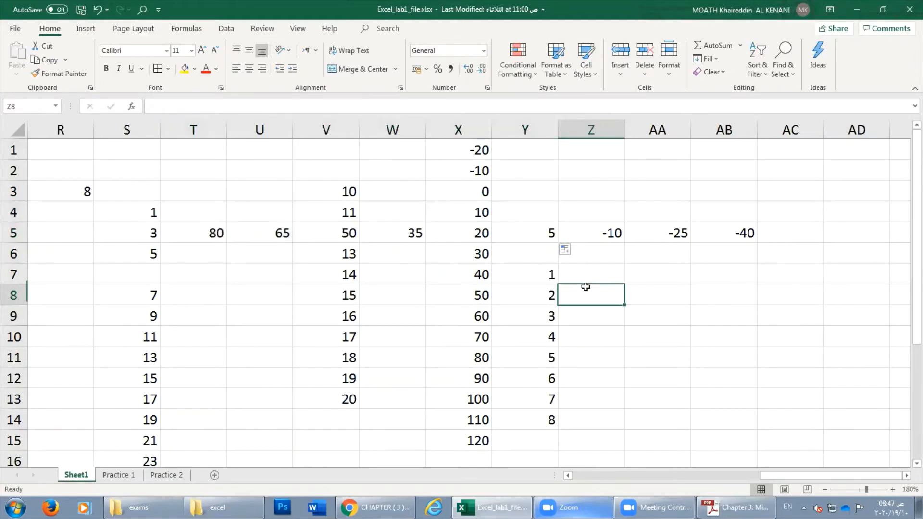
click(615, 273)
click(784, 274)
click(783, 206)
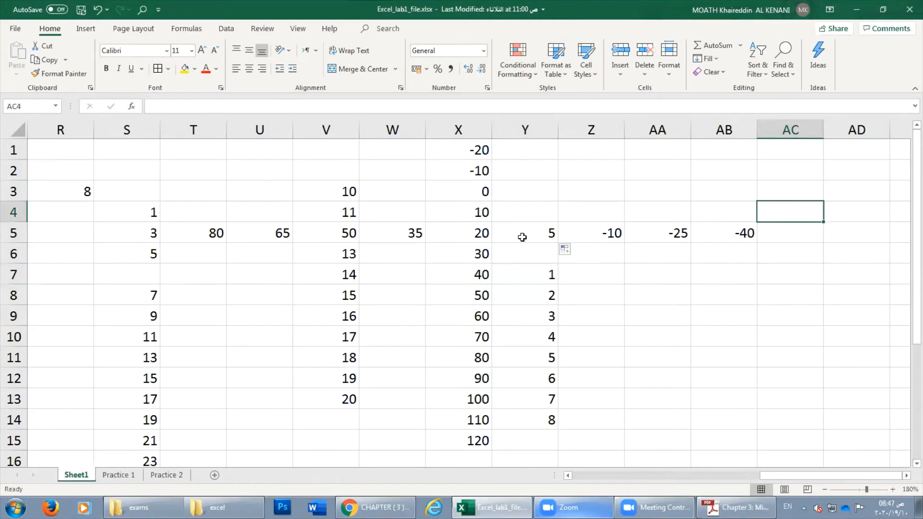
click(606, 214)
click(615, 240)
click(619, 295)
click(647, 300)
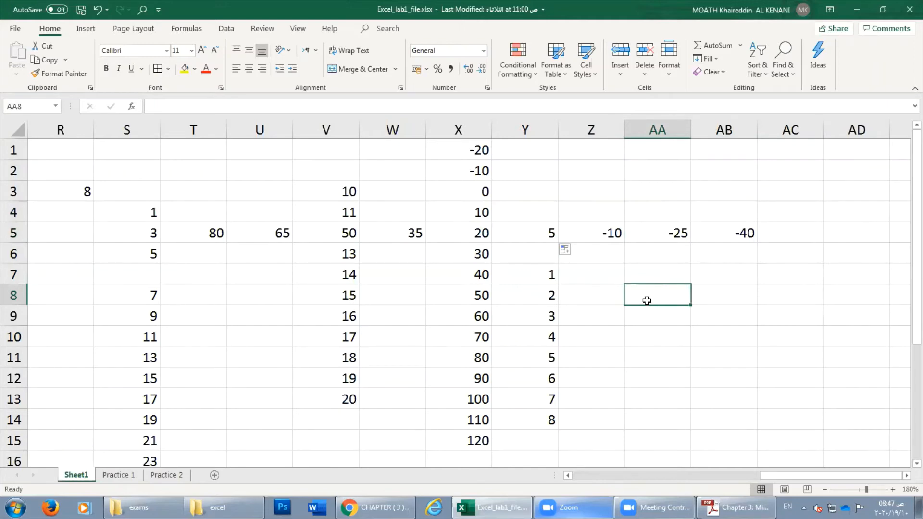
Enter 114 in AA8 and 117 in AA9, then fill down to 132 in AA14.
text(11)
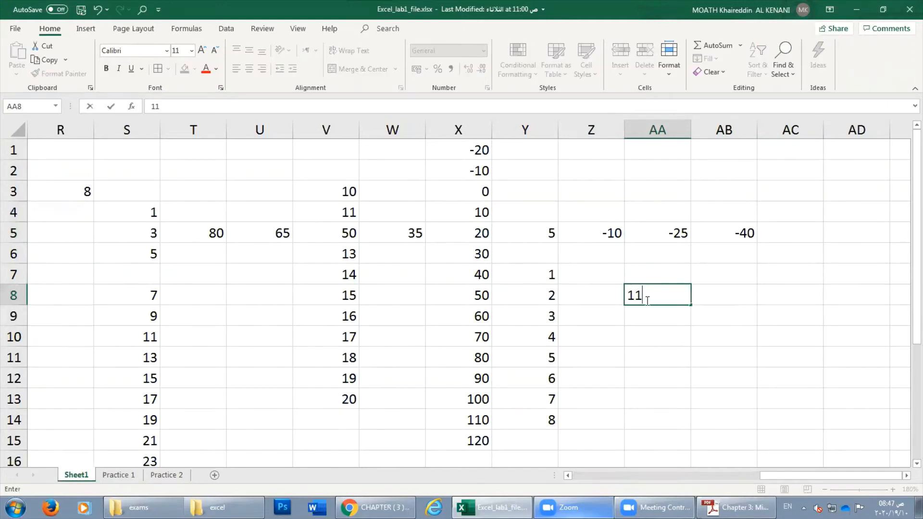
text(4)
key(Return)
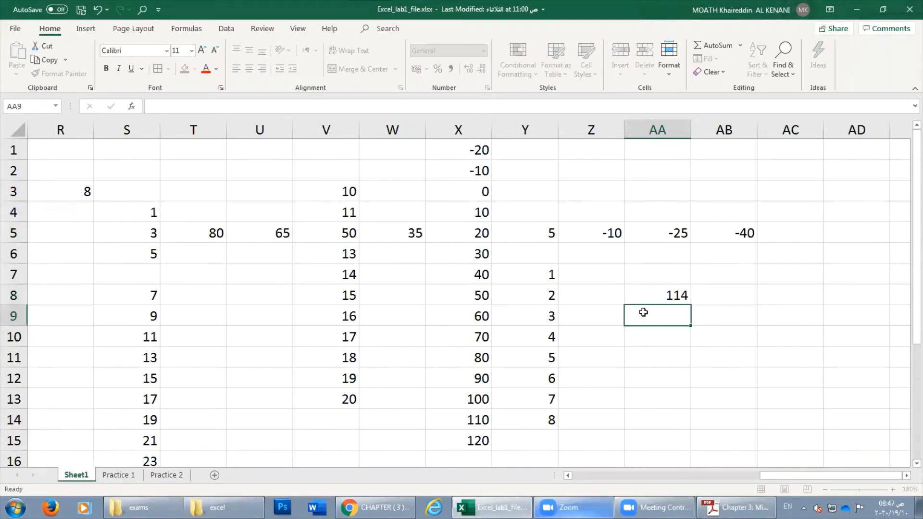
text(117)
key(Return)
drag(654, 296, 679, 423)
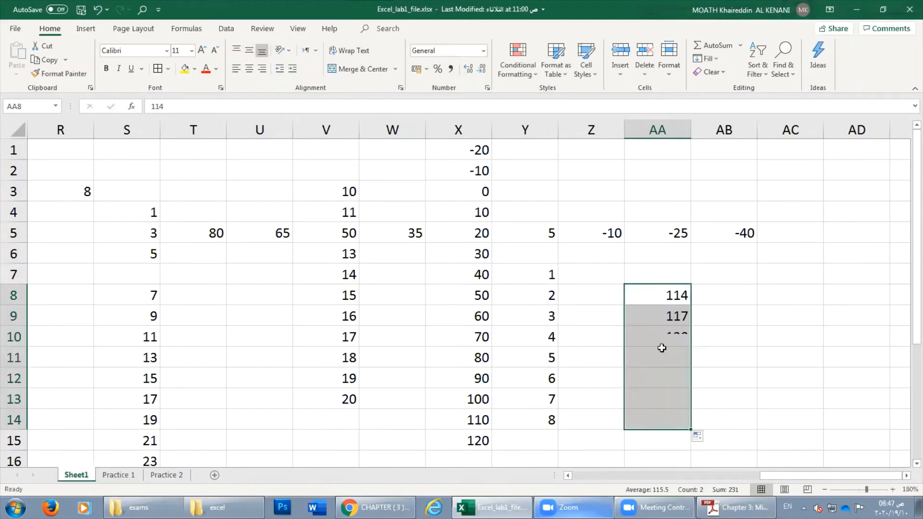
click(664, 298)
drag(664, 298, 683, 316)
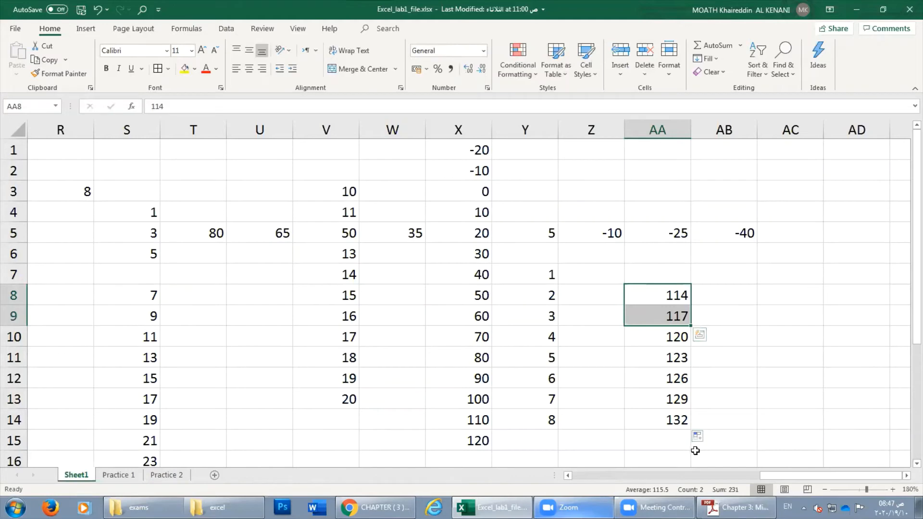
Type sat in AC7 and fill weekday names down to sat in AC14.
click(739, 315)
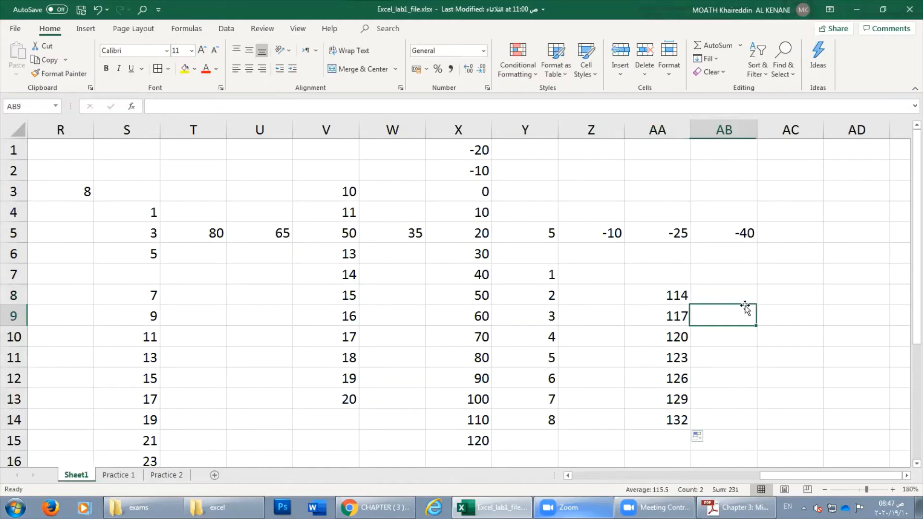
click(777, 275)
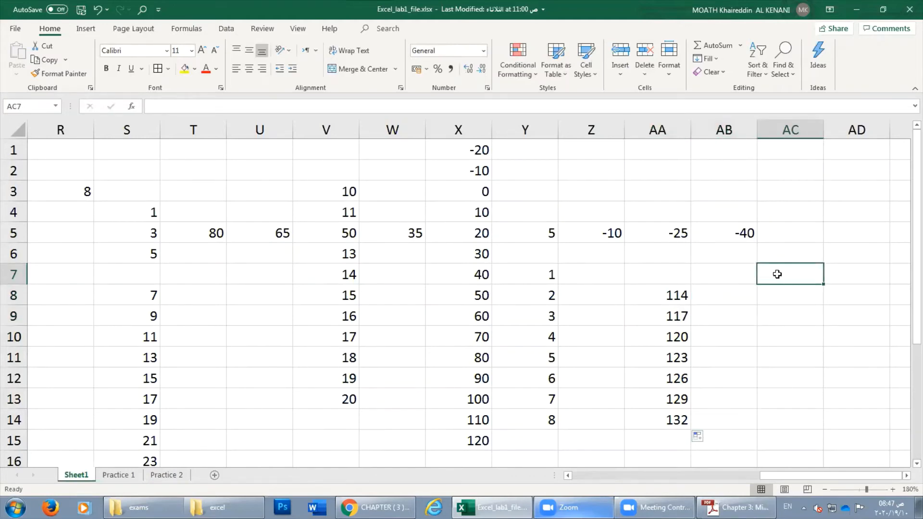
text(sat)
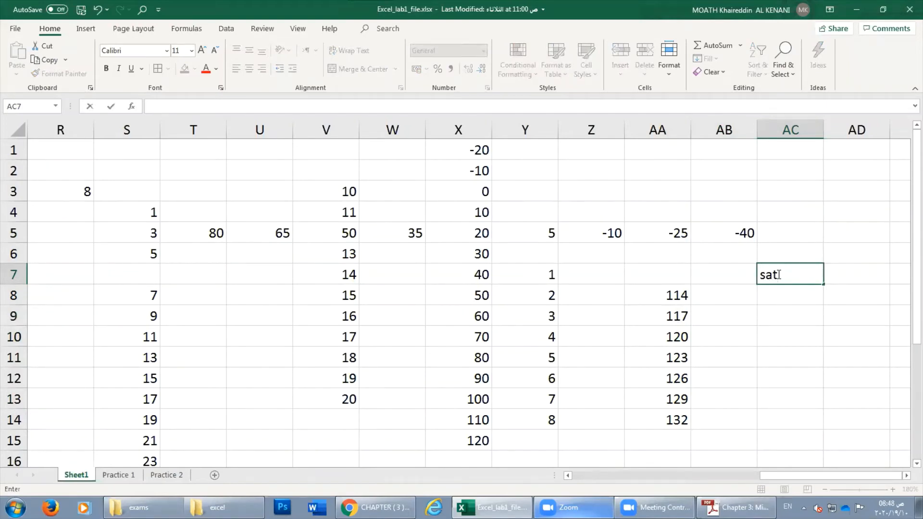
key(Return)
click(778, 274)
drag(823, 285, 818, 426)
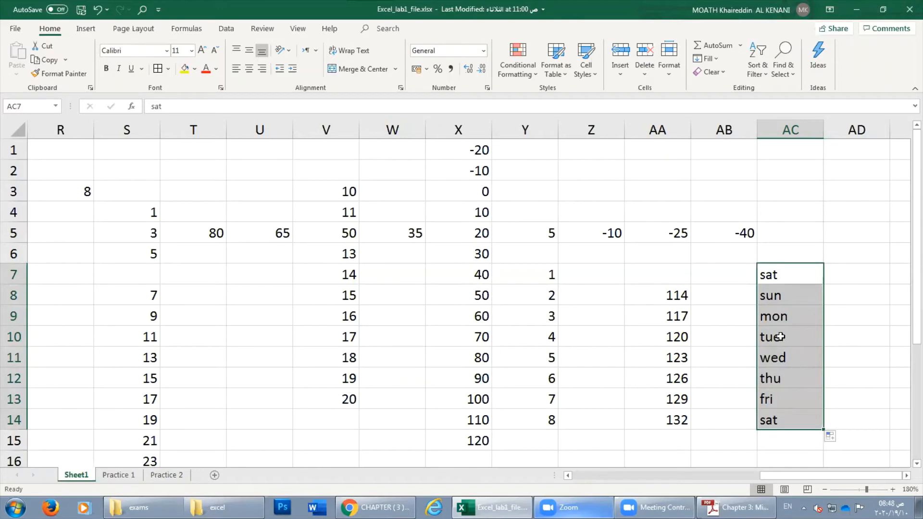
click(774, 273)
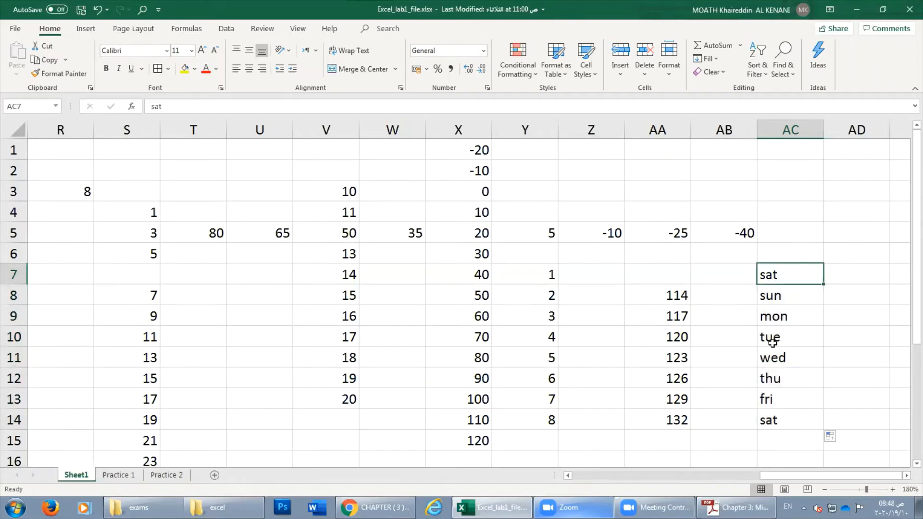
Type october in AD7 and fill month names down through december in AD21.
click(776, 311)
click(775, 292)
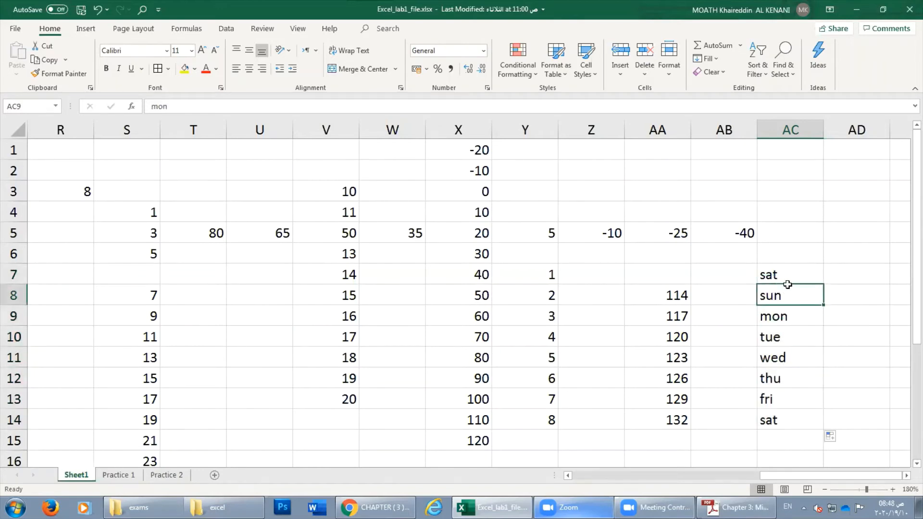
click(830, 272)
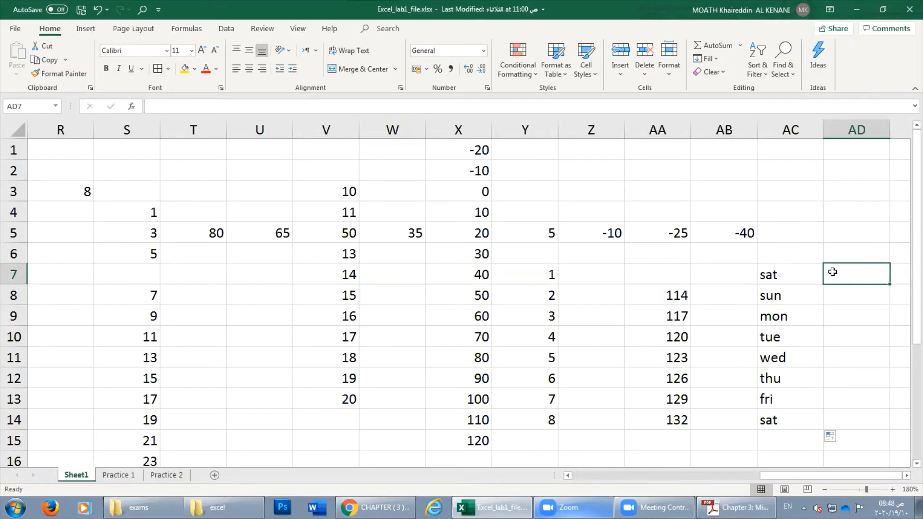
text(oct)
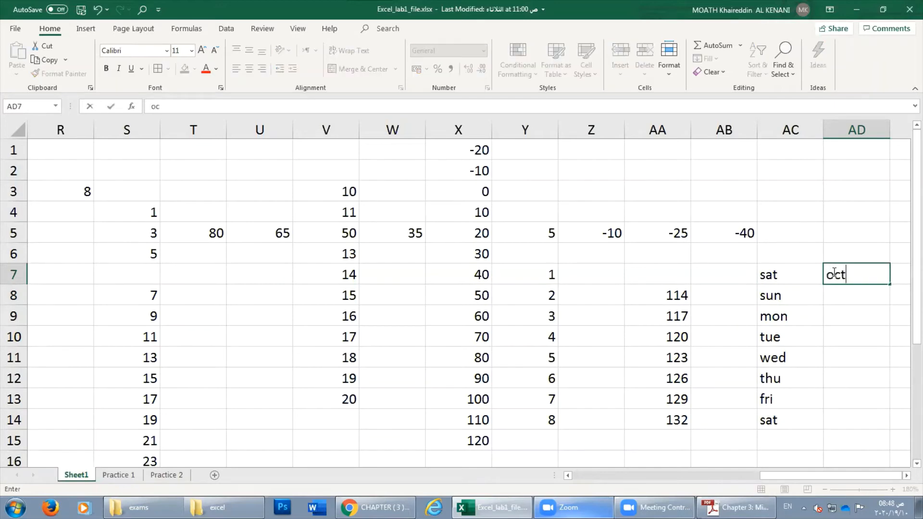
text(ober)
key(Return)
click(834, 273)
drag(889, 284, 880, 435)
scroll(857, 406, down, 2)
scroll(857, 405, up, 2)
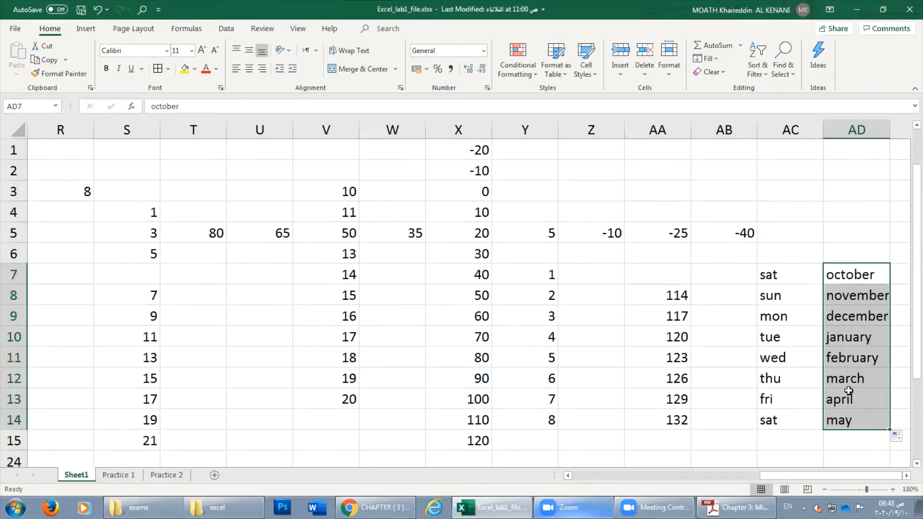
scroll(865, 405, down, 3)
drag(889, 242, 884, 386)
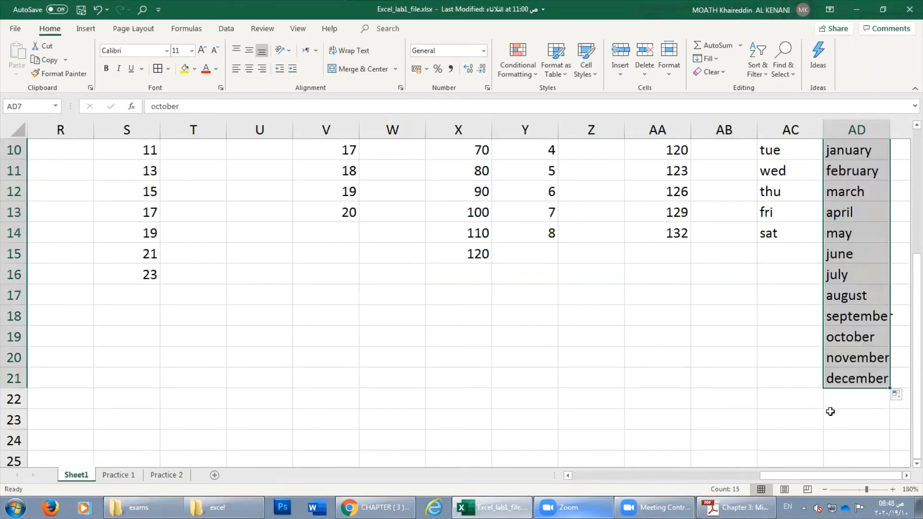
scroll(846, 354, up, 3)
scroll(846, 353, down, 1)
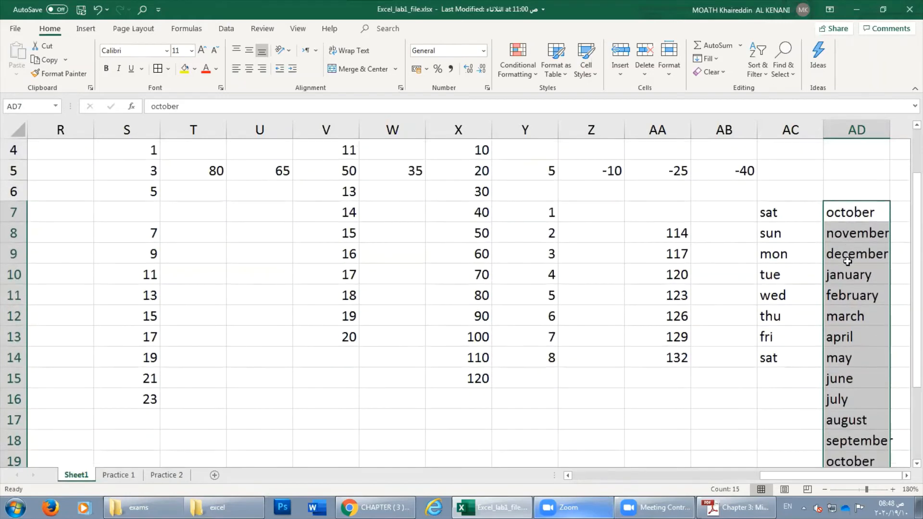
scroll(795, 383, up, 1)
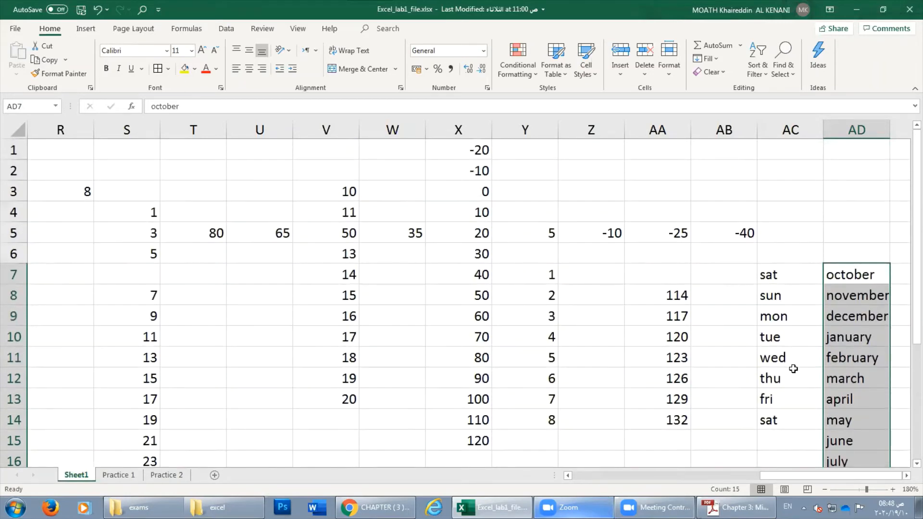
Enter السبت in U9 and fill Arabic weekday names down the column.
click(260, 329)
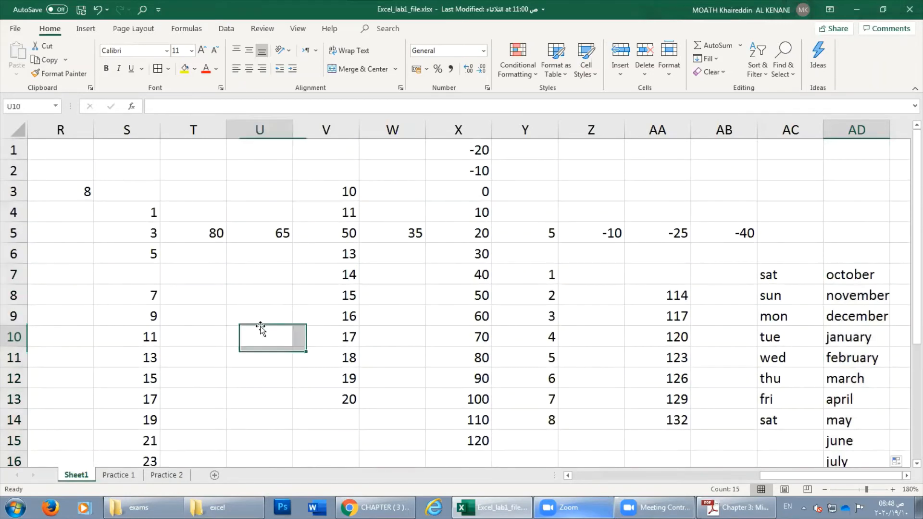
click(262, 313)
text(hg)
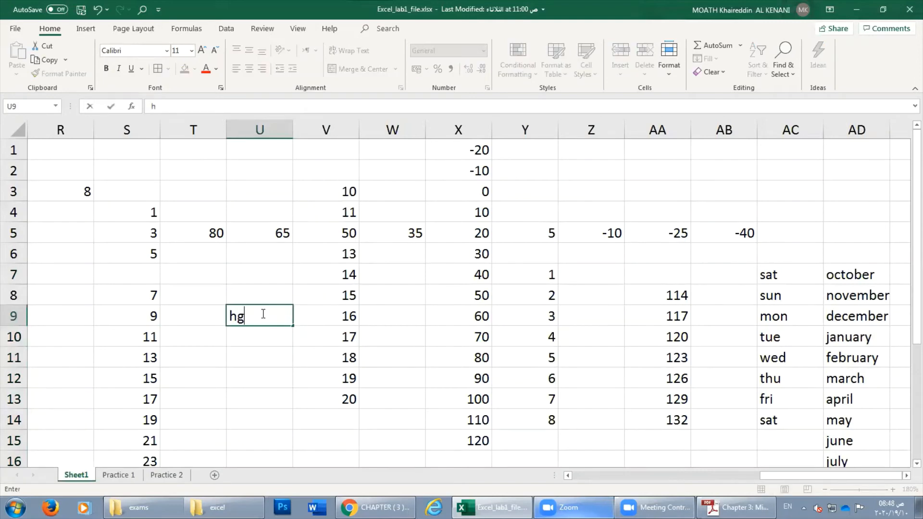
key(BackSpace)
key(BackSpace)
key(Escape)
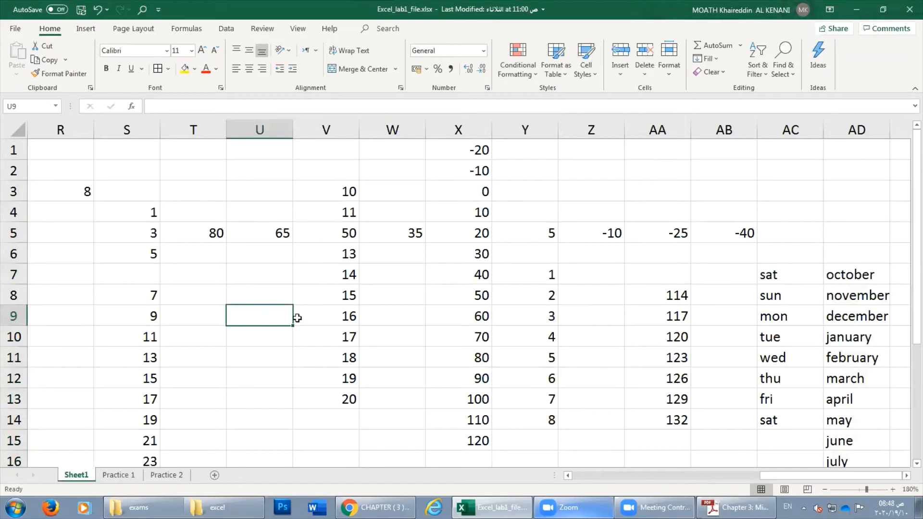
text(السبت)
key(Return)
click(286, 321)
drag(286, 321, 294, 461)
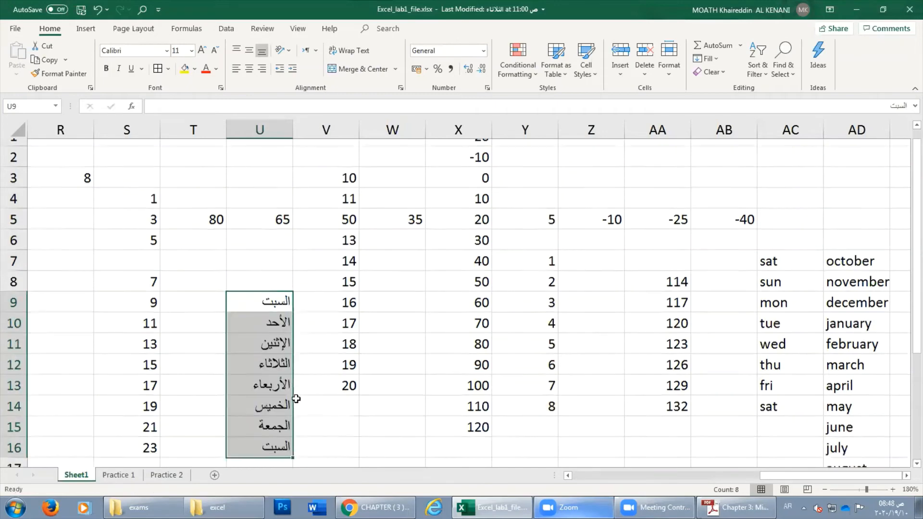
scroll(297, 399, down, 3)
scroll(274, 298, up, 2)
click(433, 399)
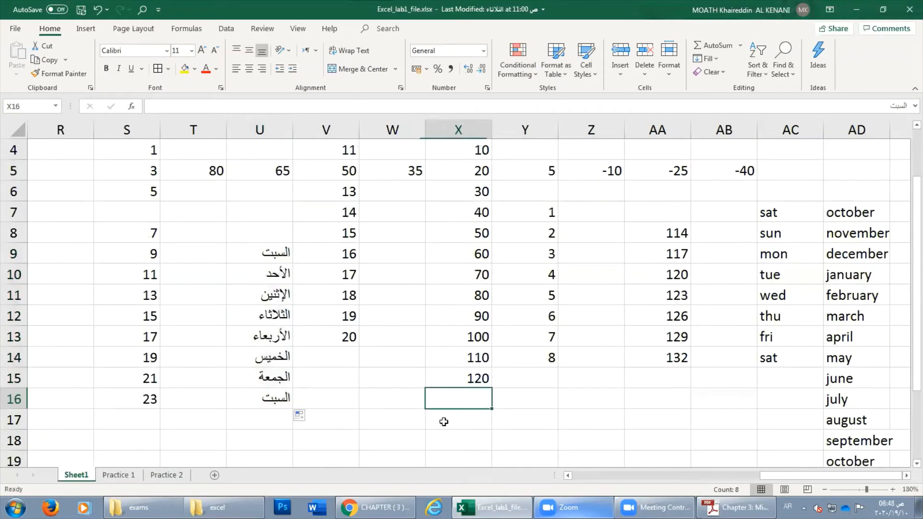
Type محرم in W16 and fill the Hijri months down to شعبان in W23.
click(396, 405)
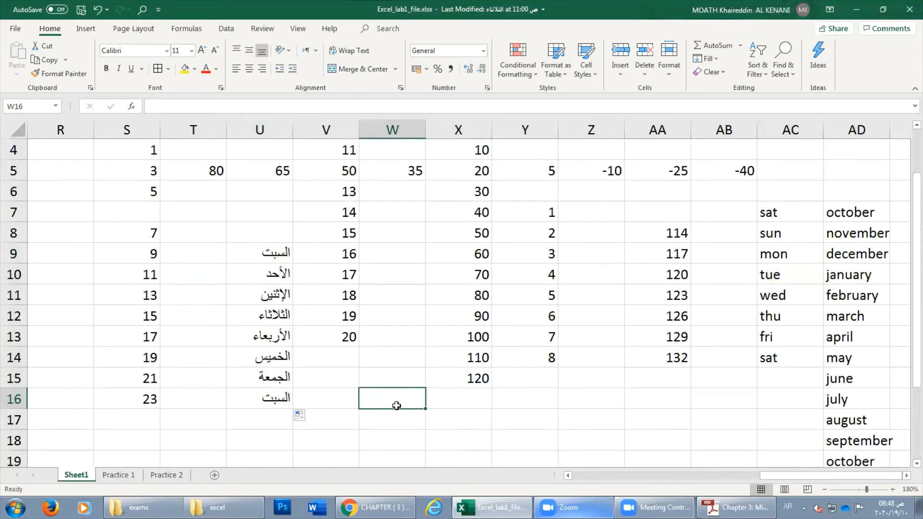
text(ص)
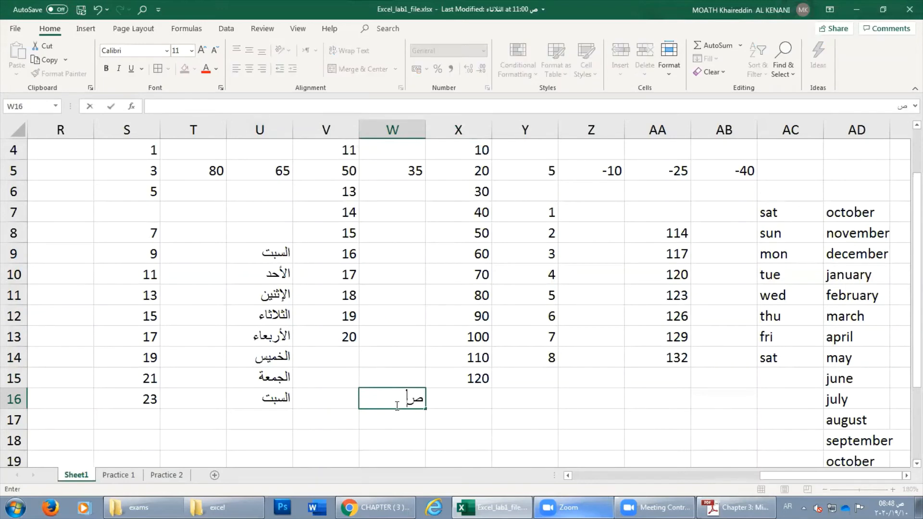
key(BackSpace)
text(محرم)
key(Return)
click(418, 406)
drag(425, 410, 431, 439)
click(221, 410)
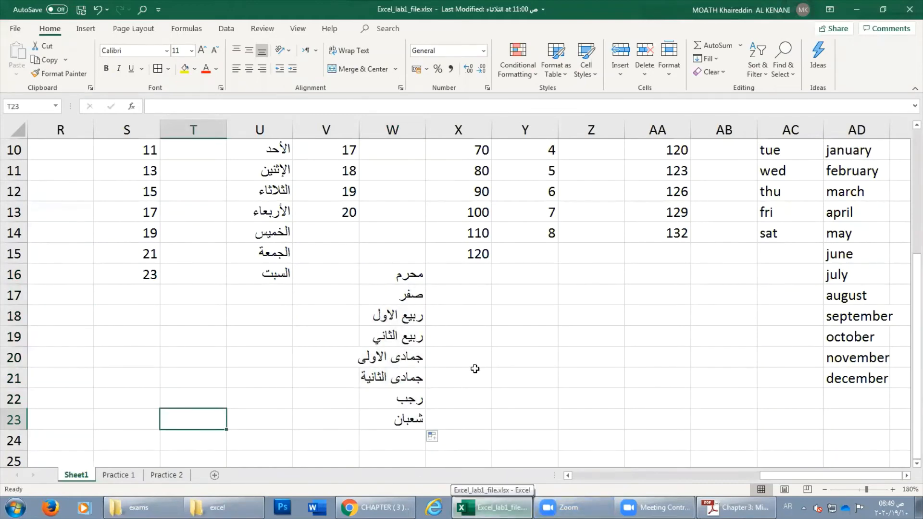
click(444, 354)
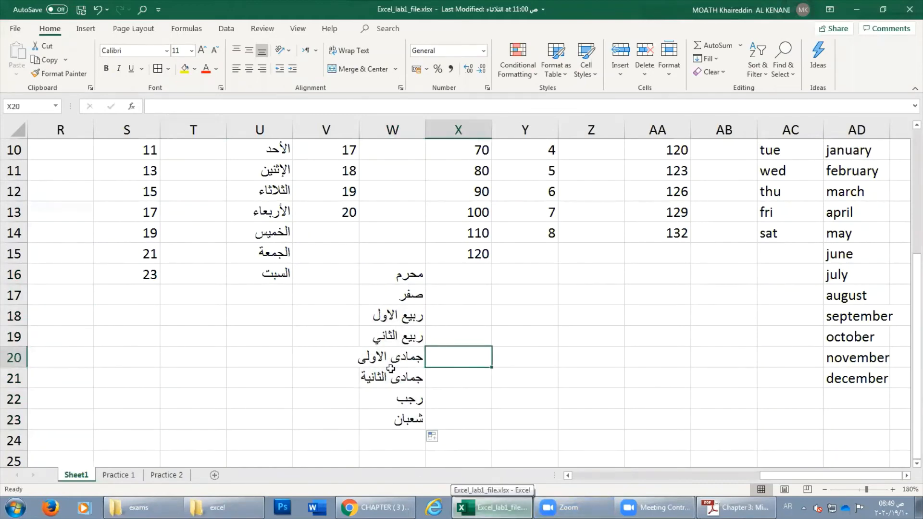
click(506, 328)
click(355, 302)
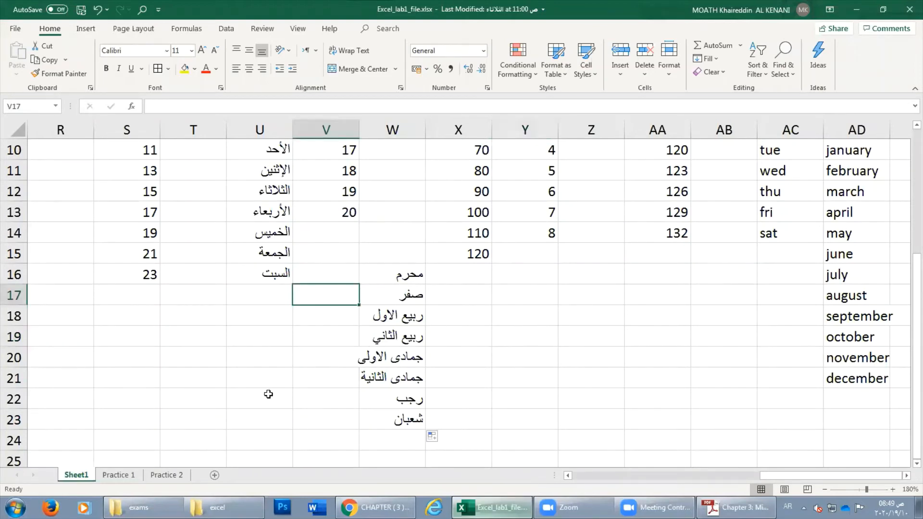
scroll(269, 395, up, 3)
scroll(268, 394, down, 5)
scroll(268, 394, up, 1)
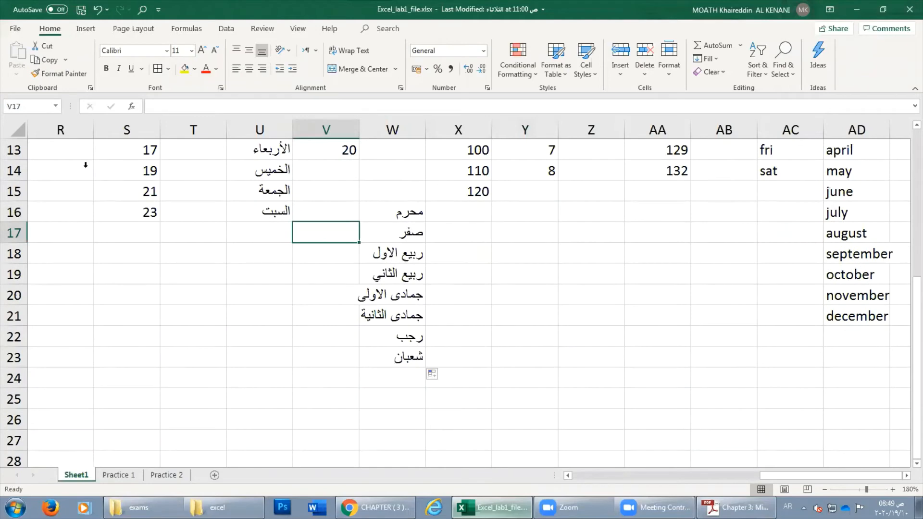
Open Edit Custom Lists from the Advanced options, then close both windows without changes.
click(18, 28)
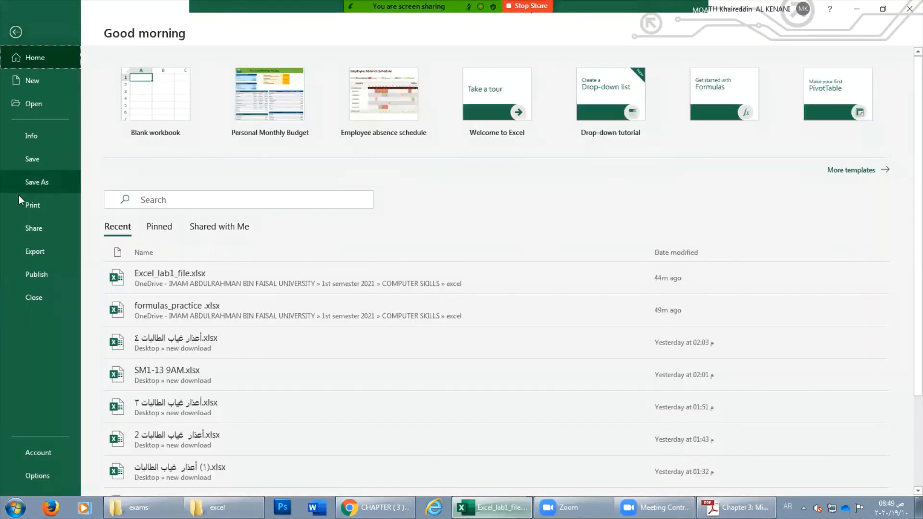
key(Escape)
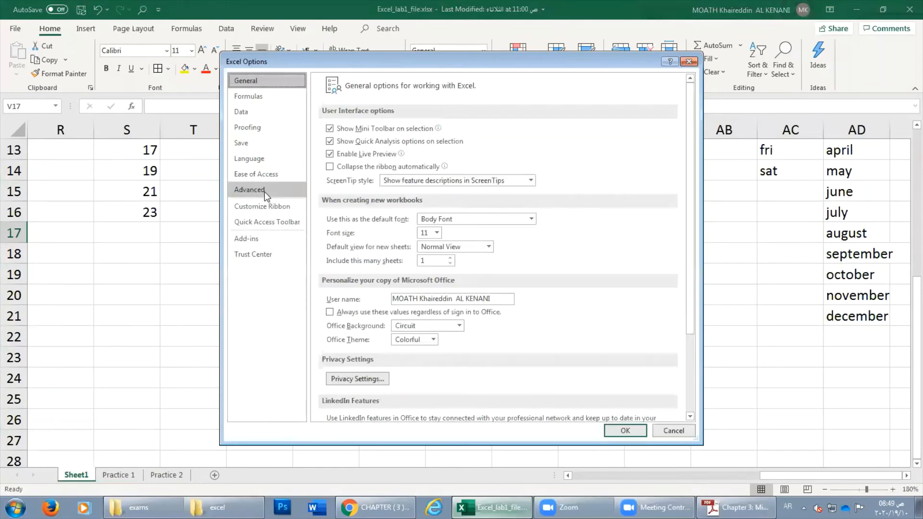
click(262, 193)
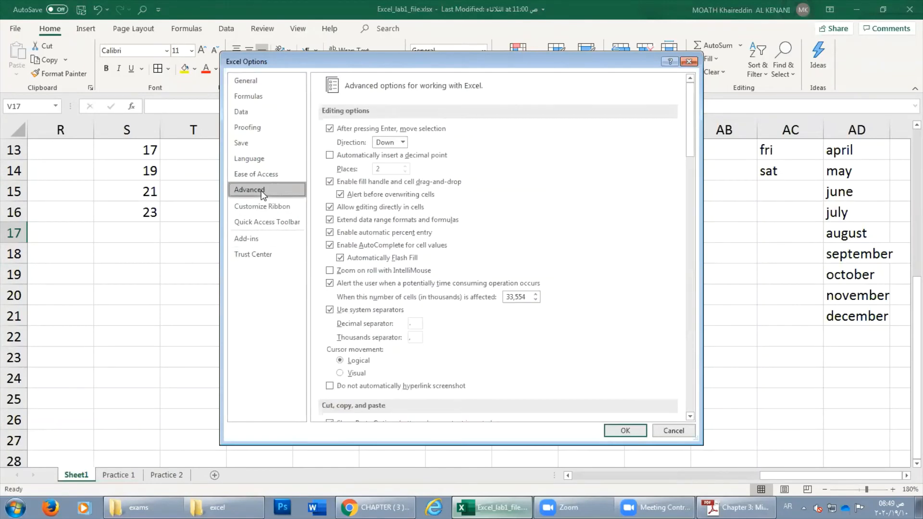
drag(691, 136, 685, 396)
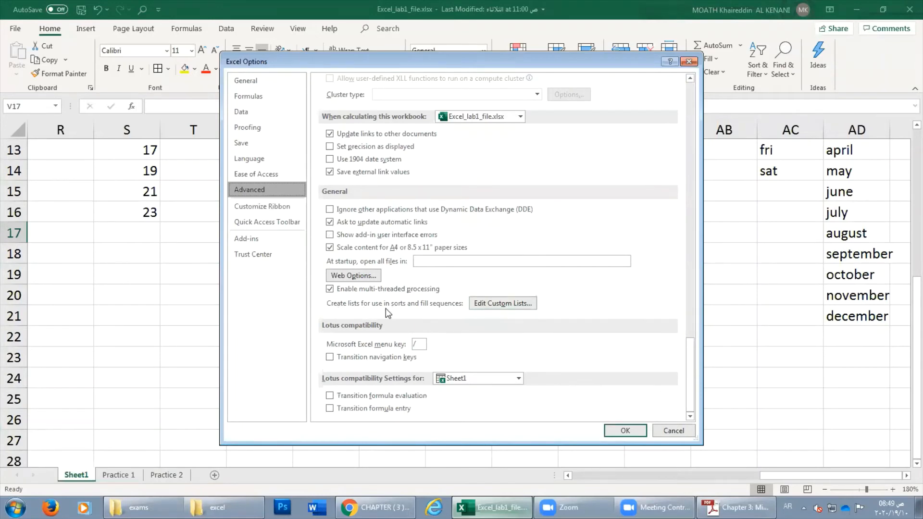
click(488, 304)
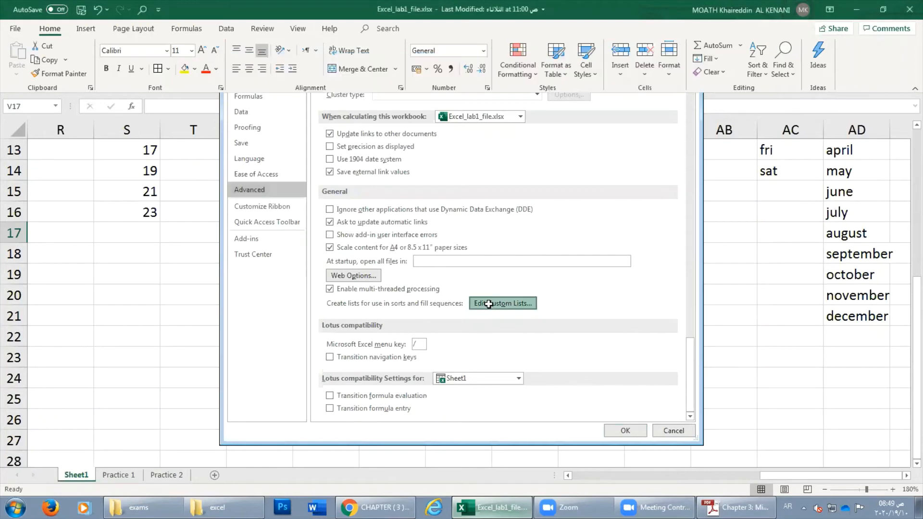
drag(546, 120, 373, 92)
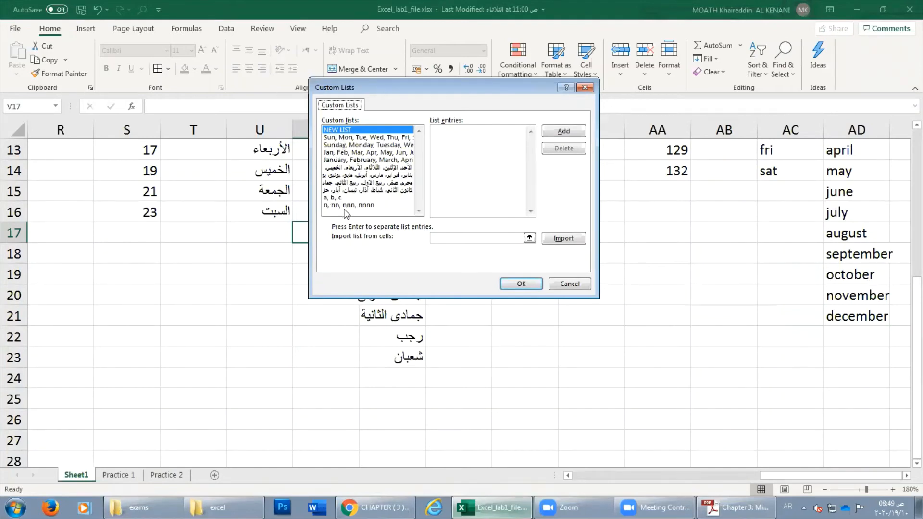
click(568, 284)
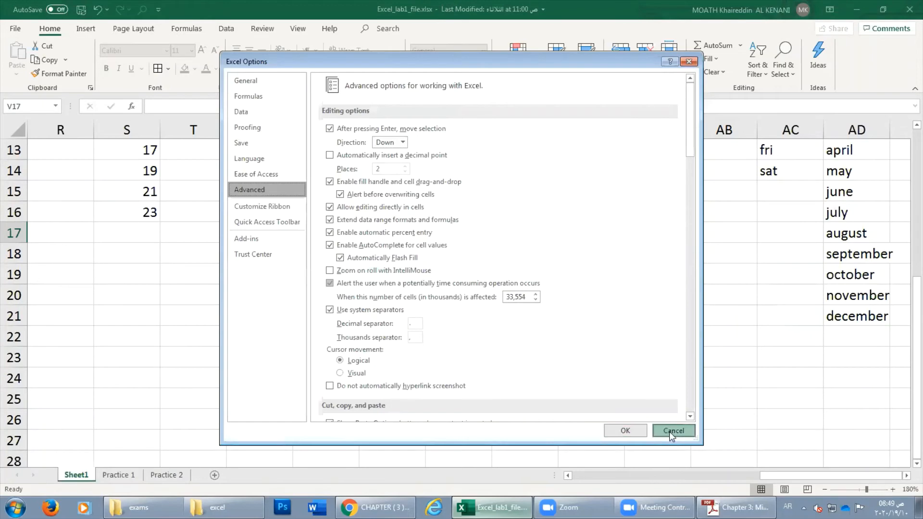
click(672, 432)
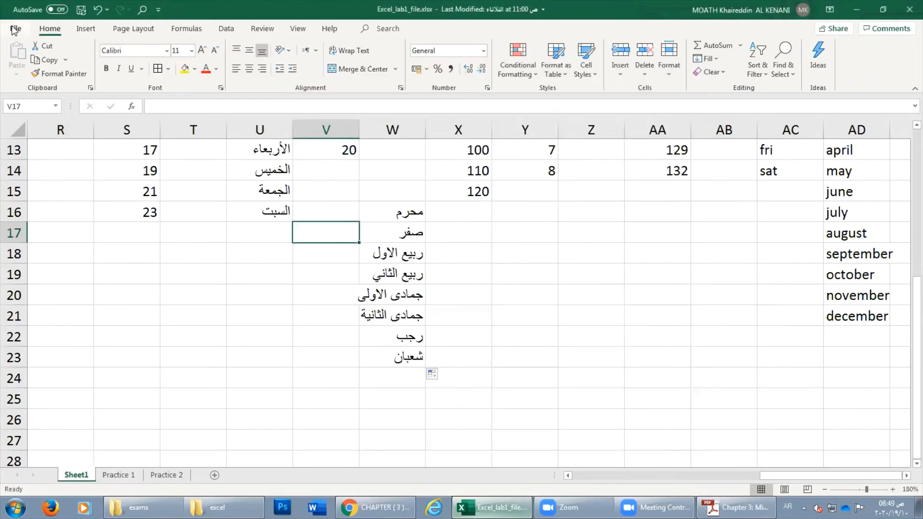
Reopen Excel Options on the Advanced page, scrolled down to the General section.
click(15, 29)
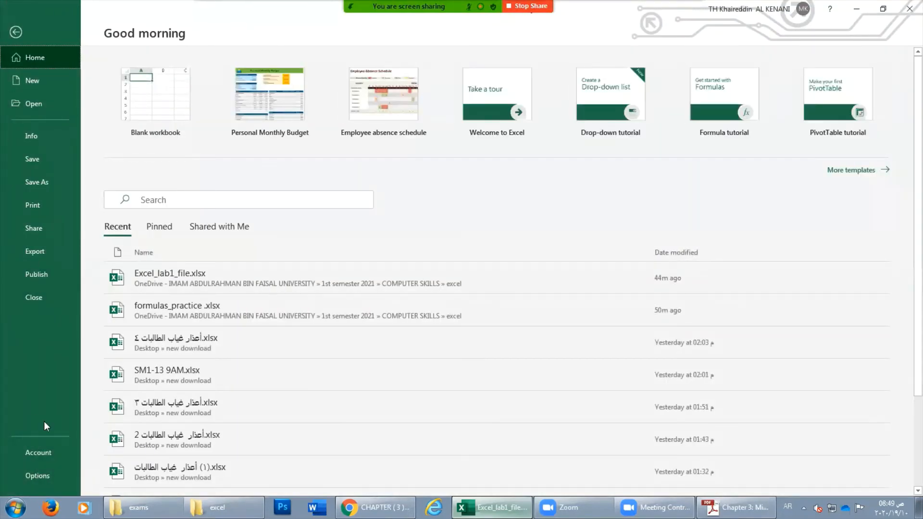
click(48, 472)
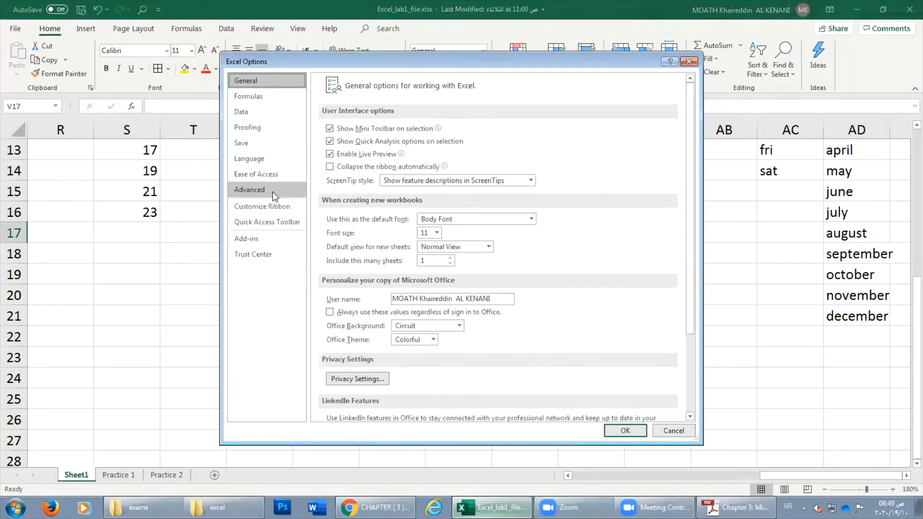
click(272, 193)
drag(690, 137, 670, 412)
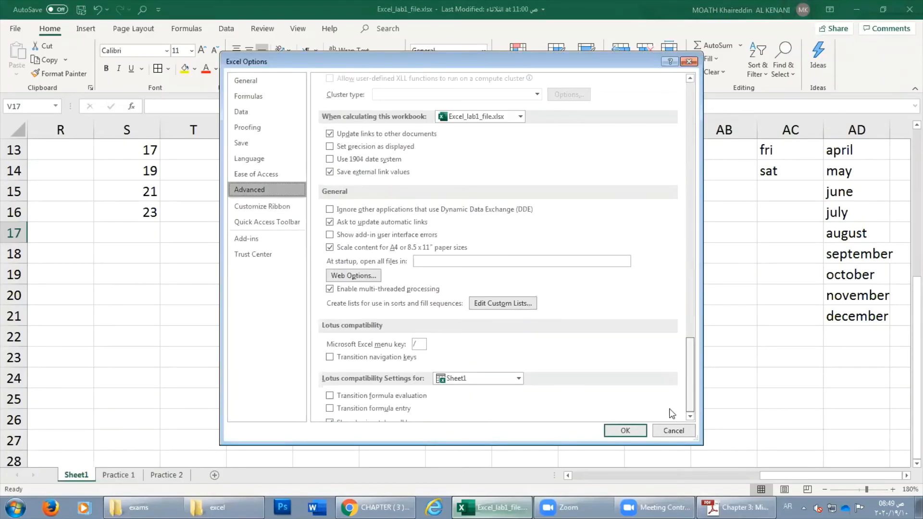
In Custom Lists, enter four Arabic subject names as list entries, then delete them all.
click(496, 303)
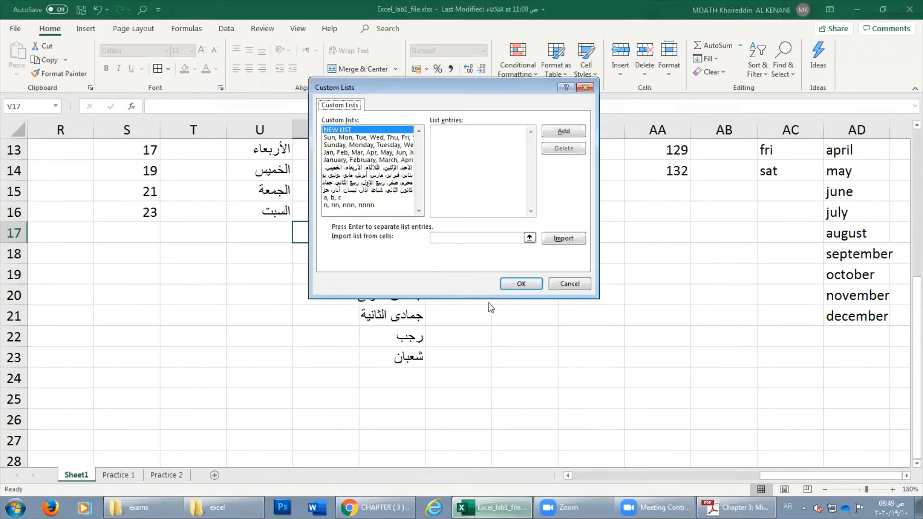
click(469, 134)
text(الحاسب)
key(Return)
text(الانجليز)
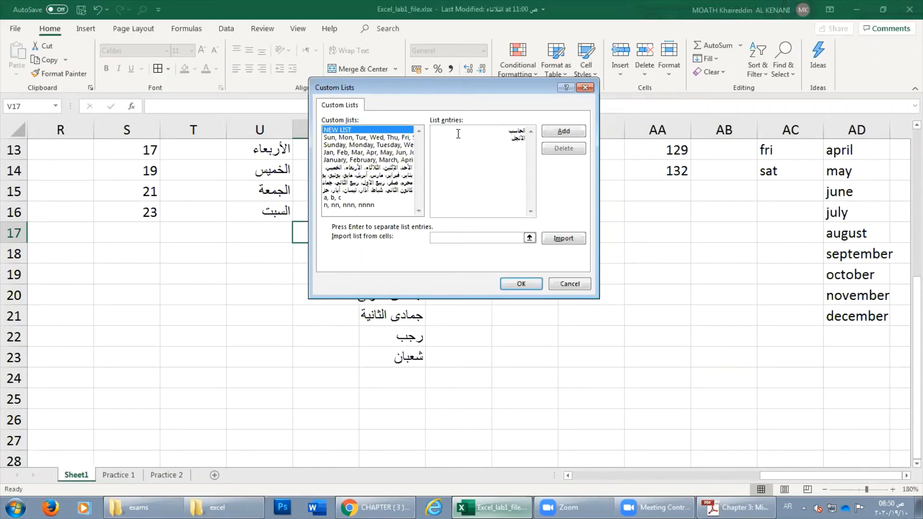
text(ي)
key(Return)
text(اللغة العر)
key(Delete)
key(Return)
text(الرياضيات)
drag(482, 156, 574, 118)
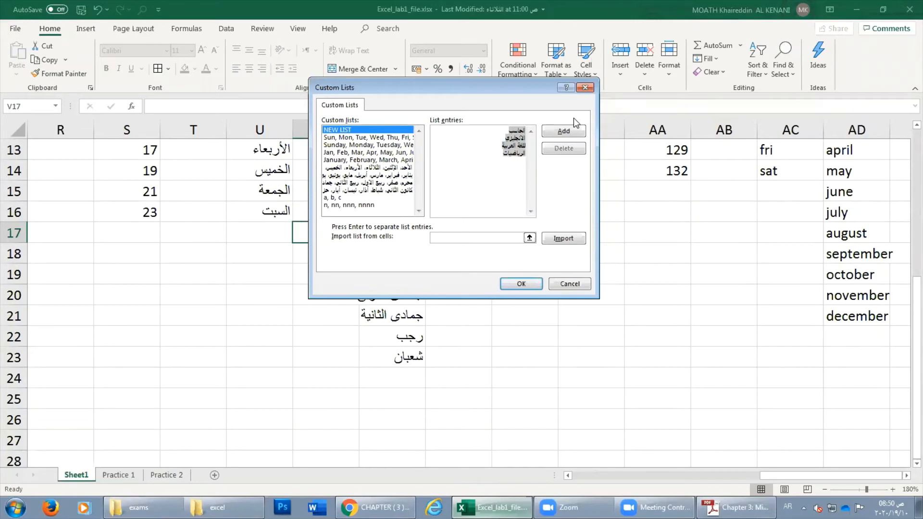
key(BackSpace)
Type the entries computer, math, arabic, english, LRSK, Phedu on separate lines.
text(comp)
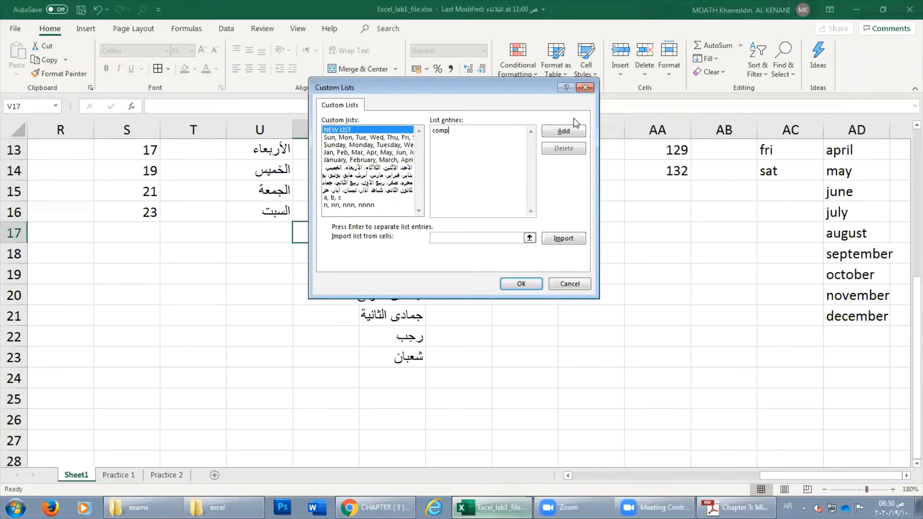
text(uter)
key(Return)
key(alt+shift)
text(math)
key(Return)
key(Return)
text(arabic)
key(Return)
text(english)
key(Return)
text(llllllllllll)
key(BackSpace)
key(BackSpace)
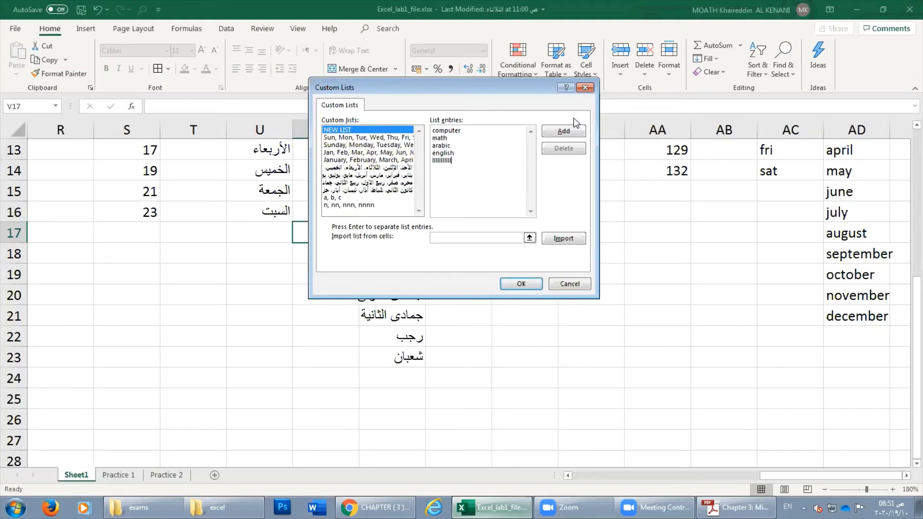
key(BackSpace)
key(BackSpace)
key(BackSpace)
key(BackSpace)
key(BackSpace)
key(BackSpace)
key(BackSpace)
key(BackSpace)
key(BackSpace)
key(BackSpace)
text(LRS)
text(K)
key(Return)
text(Phedu)
Add the new list and confirm both Custom Lists and Excel Options with OK.
click(556, 137)
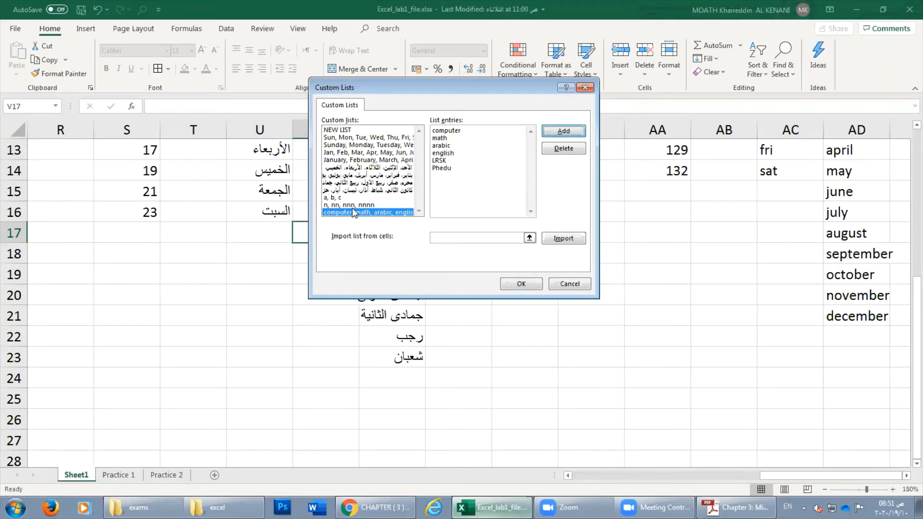
click(510, 284)
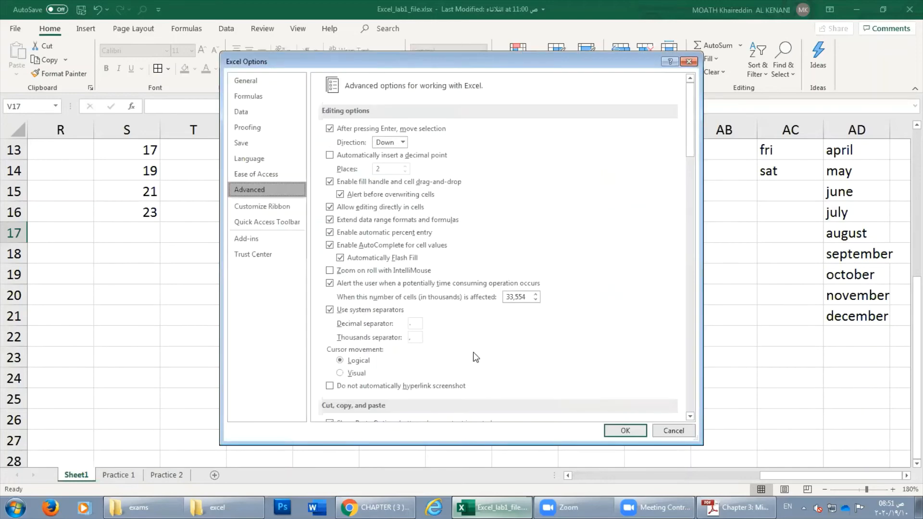
click(625, 431)
Type math in T21 and drag-fill T22:T27 with the custom subject list.
click(198, 315)
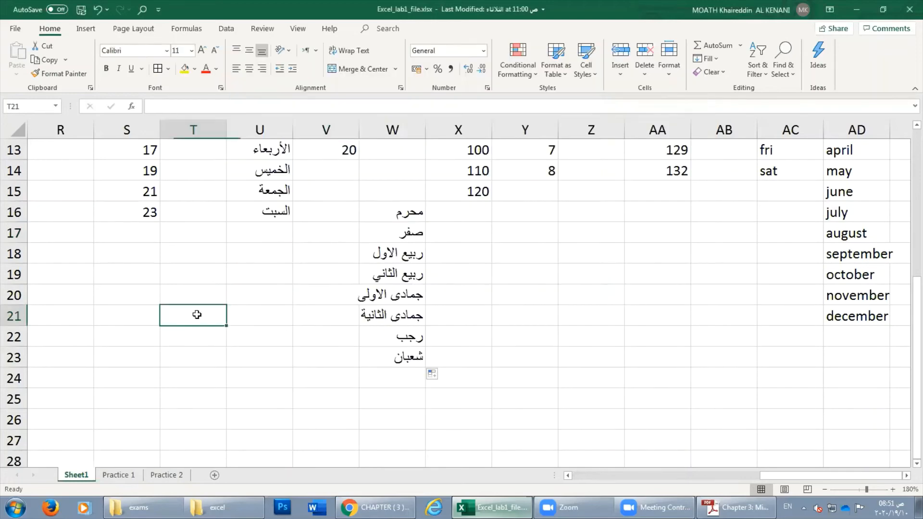
text(math)
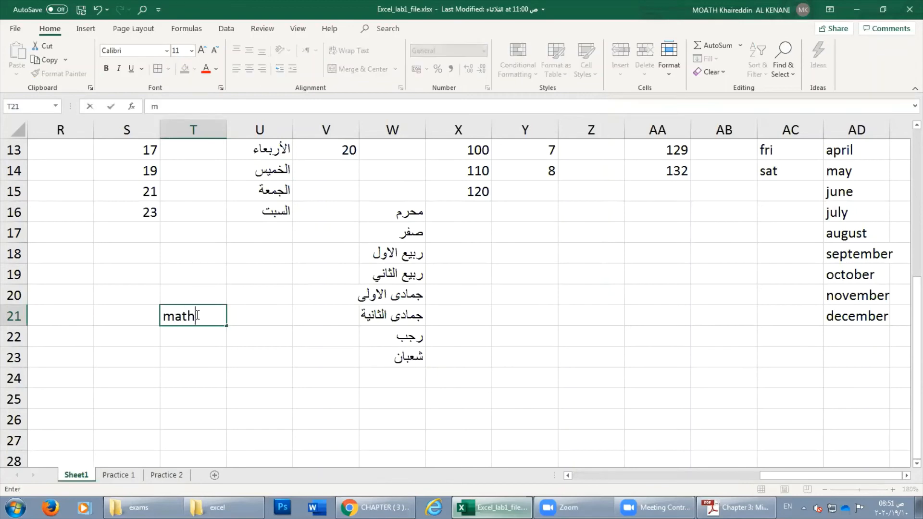
key(Return)
click(192, 315)
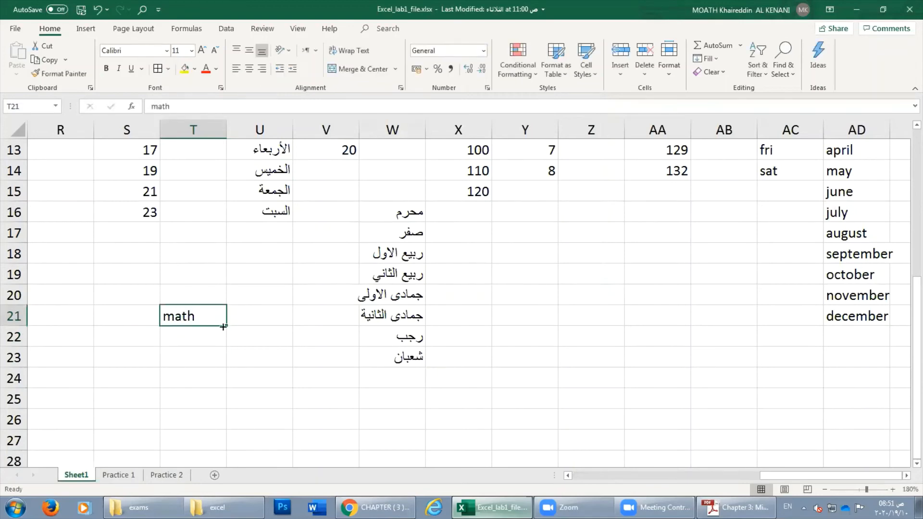
drag(226, 336, 223, 444)
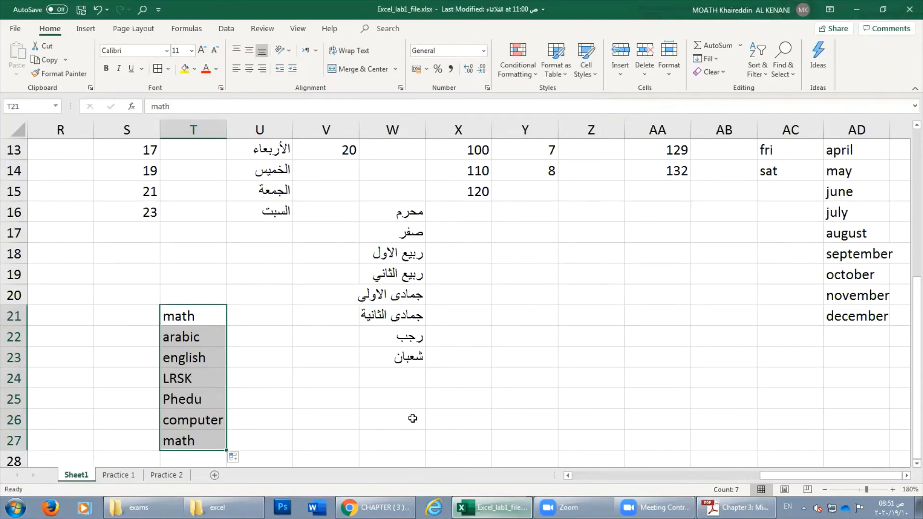
click(568, 354)
Enter tea, coffee and milk in Y20:Y22 and select that range.
click(543, 298)
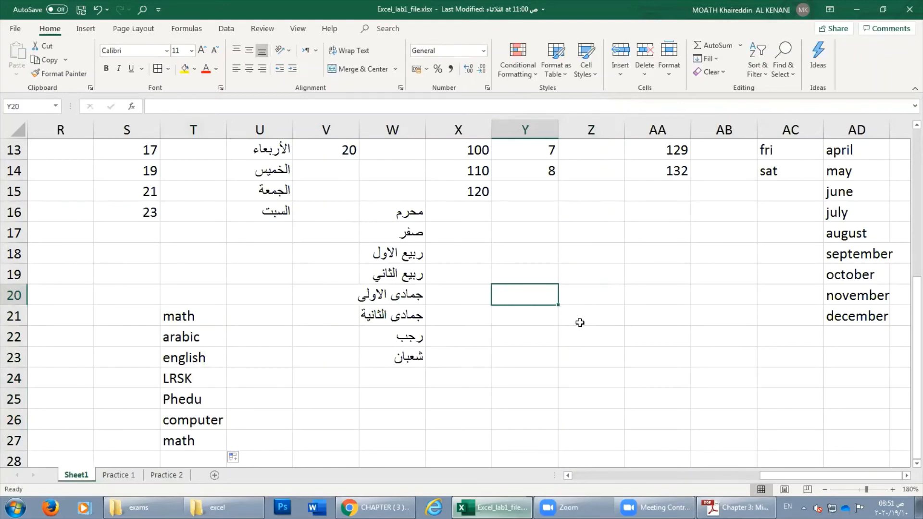
text(tea)
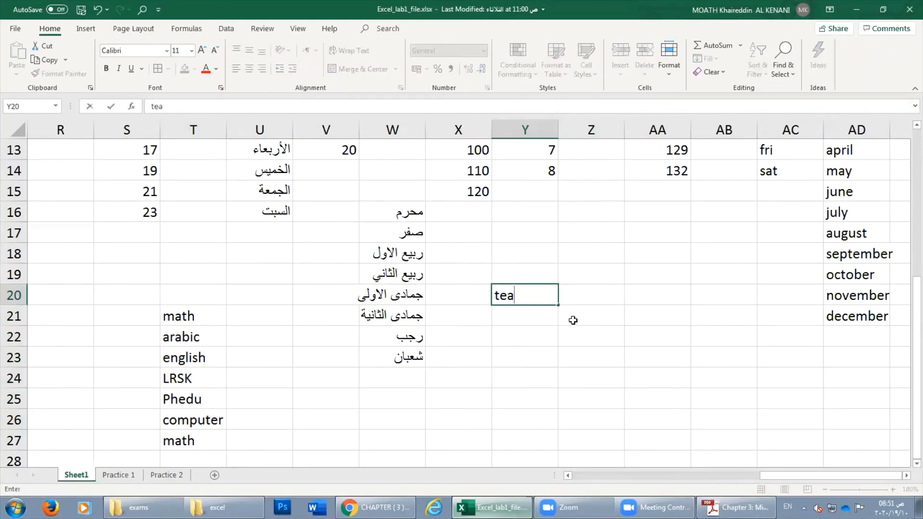
key(Return)
text(coff)
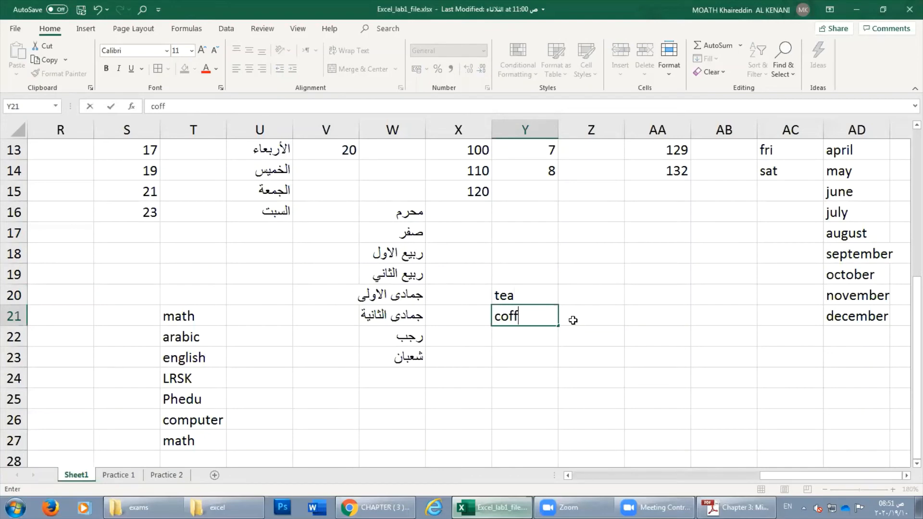
text(ee)
key(Return)
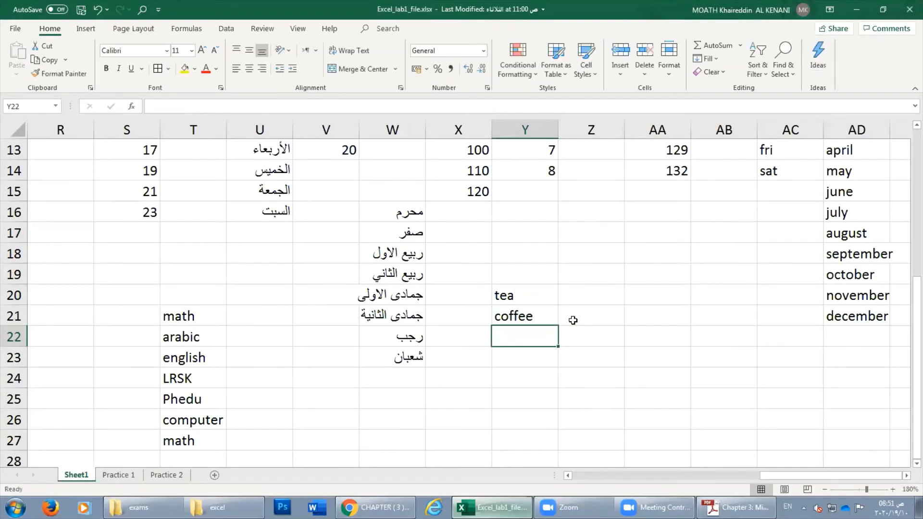
text(milk)
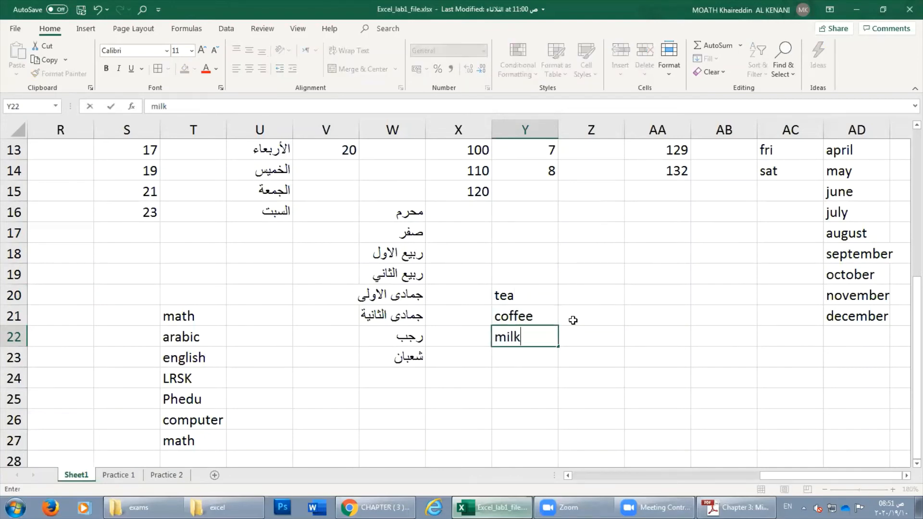
key(Return)
key(Return)
drag(521, 305, 523, 331)
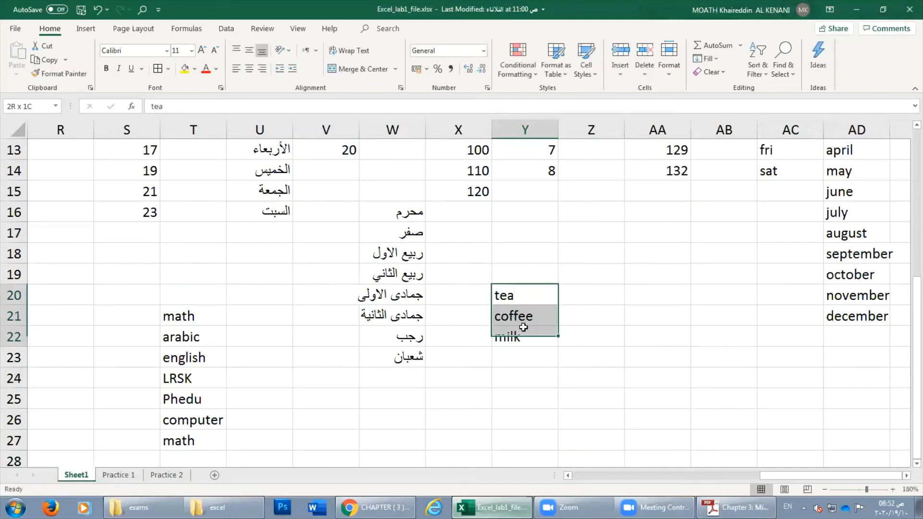
click(18, 32)
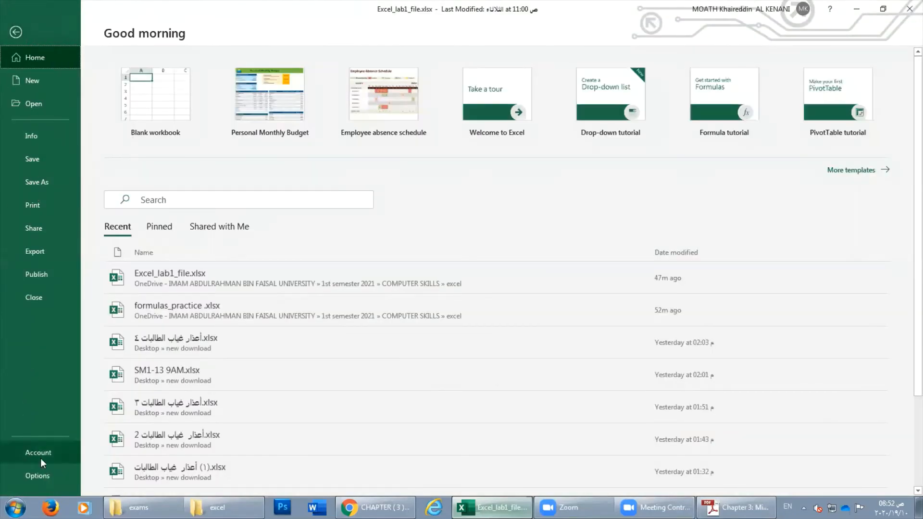
Import $Y$20:$Y$22 (tea, coffee, milk) as a new custom list and close Excel Options.
click(48, 472)
click(249, 189)
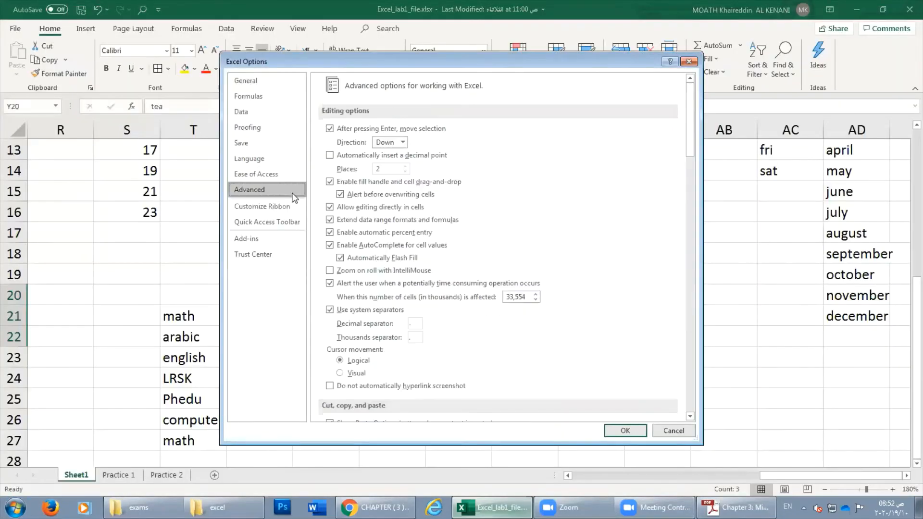
drag(691, 141, 690, 276)
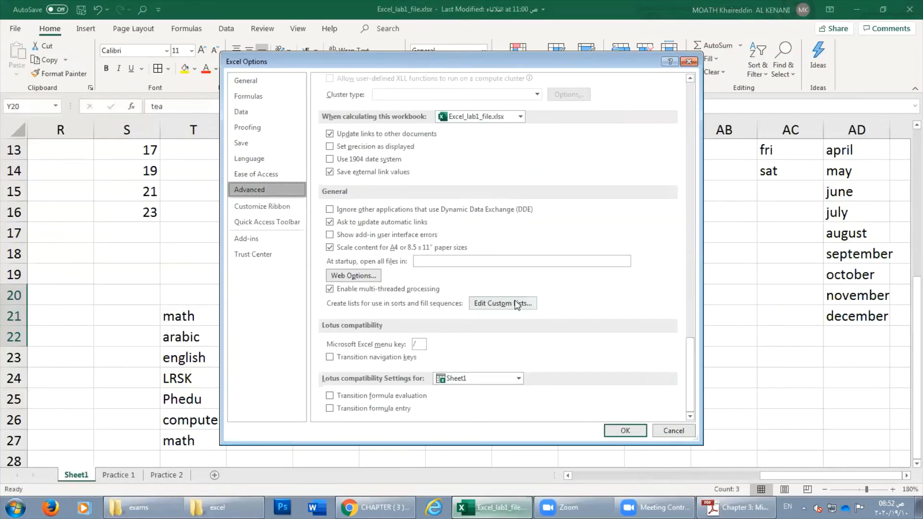
click(503, 302)
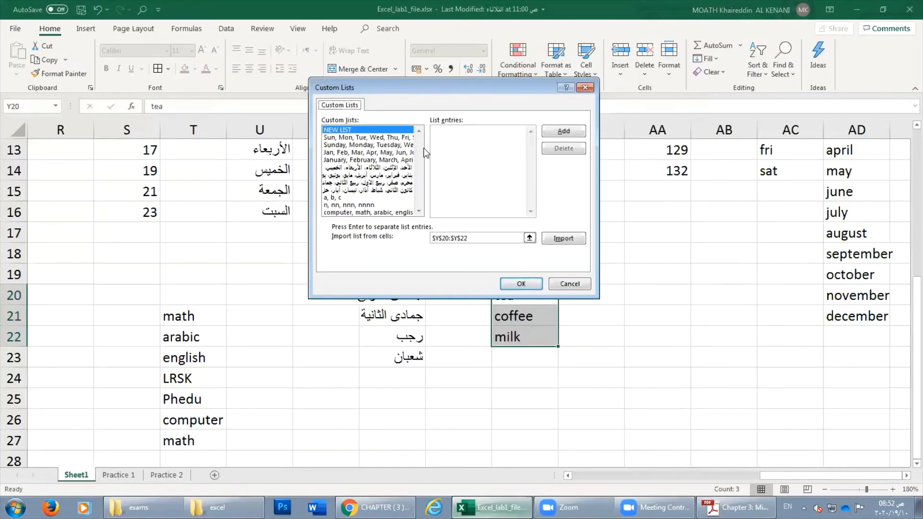
click(497, 139)
drag(486, 91, 352, 57)
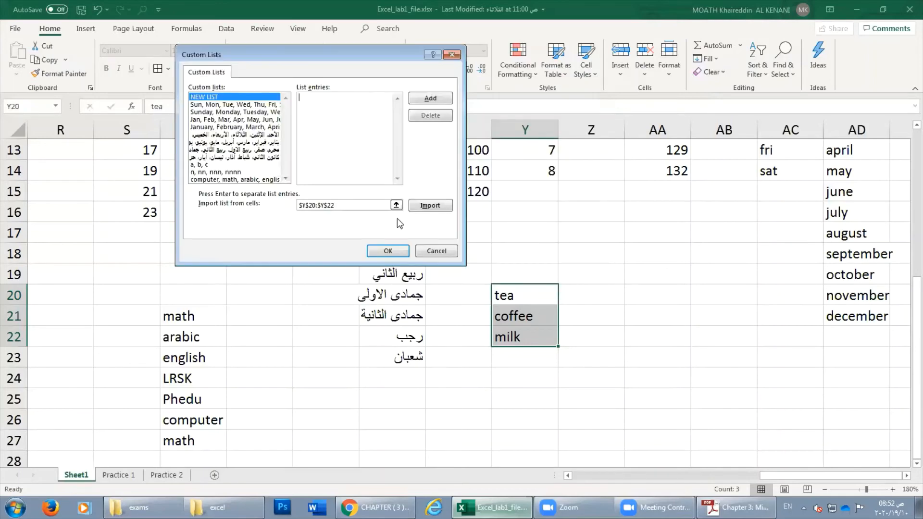
click(431, 206)
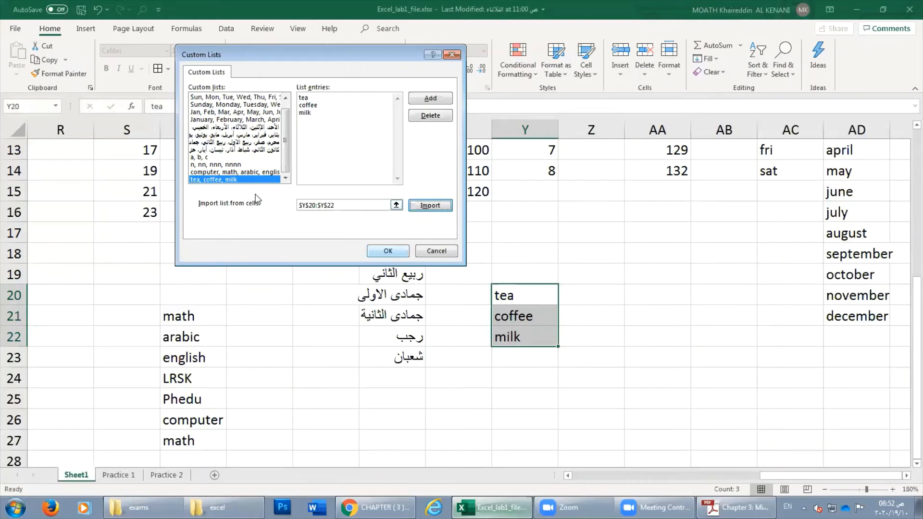
click(388, 251)
click(626, 430)
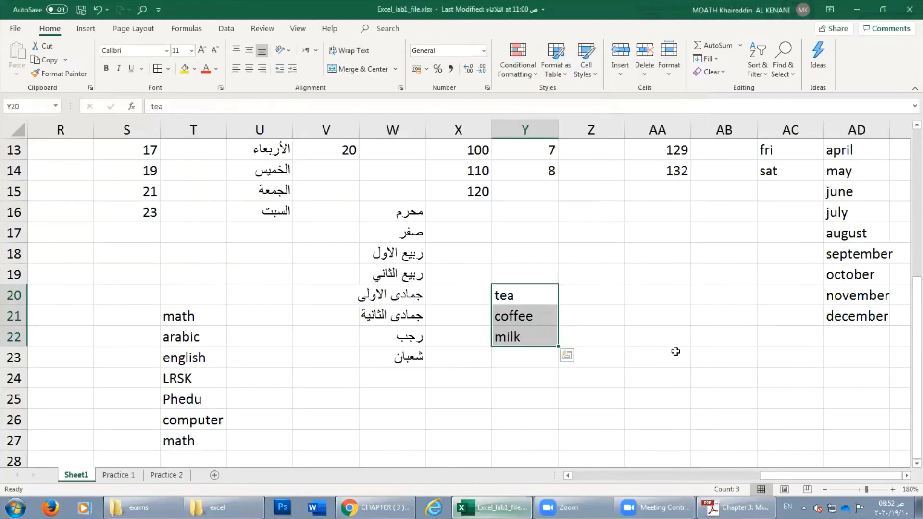
click(676, 352)
Type milk in AA23 and fill right so AA23:AD23 reads milk, tea, coffee, milk.
text(milk)
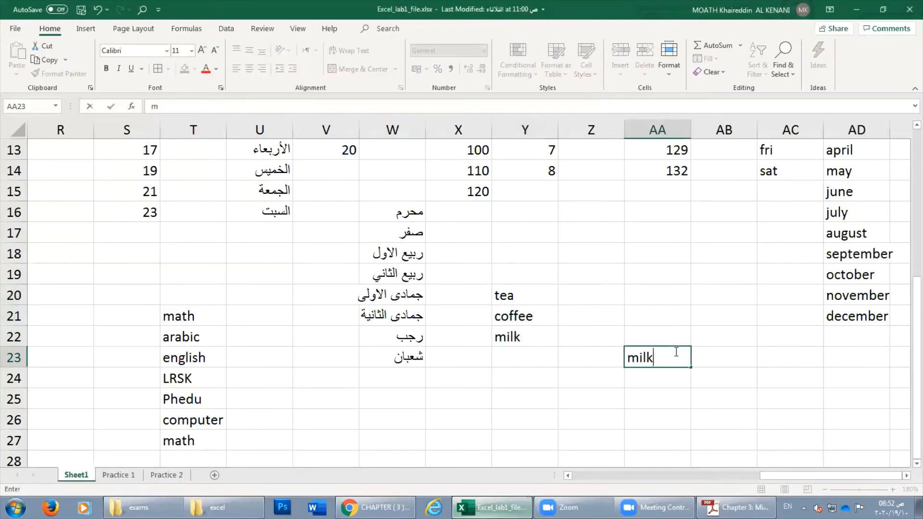
key(Return)
click(673, 357)
drag(691, 369, 866, 380)
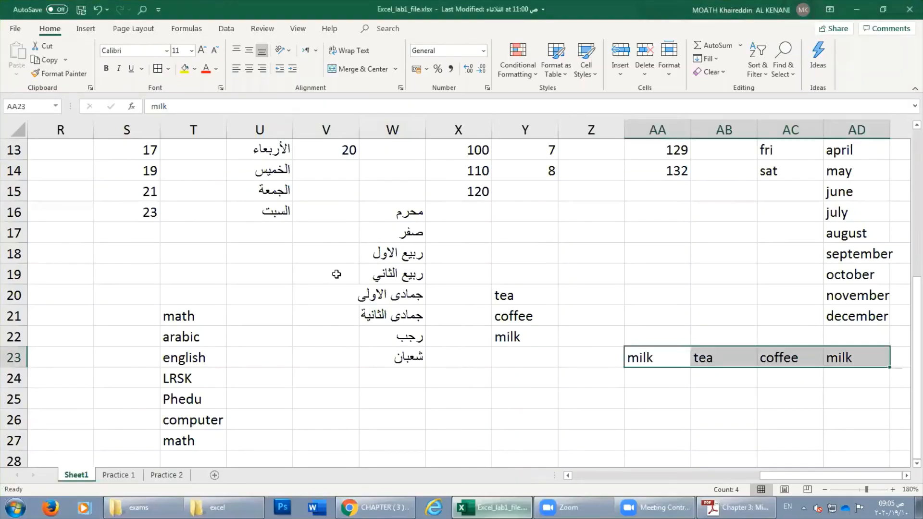
click(328, 253)
click(255, 267)
scroll(117, 225, up, 4)
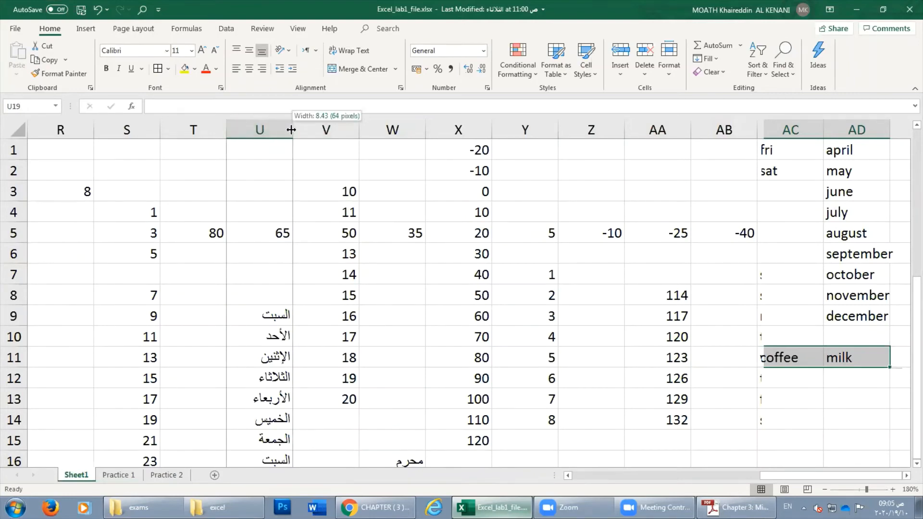
Resize column U by dragging its header border.
mouse_move(291, 130)
mouse_down()
mouse_move(316, 130)
mouse_move(277, 133)
mouse_move(350, 126)
mouse_move(238, 128)
mouse_move(316, 128)
mouse_move(280, 128)
mouse_up()
click(251, 131)
click(308, 130)
click(268, 130)
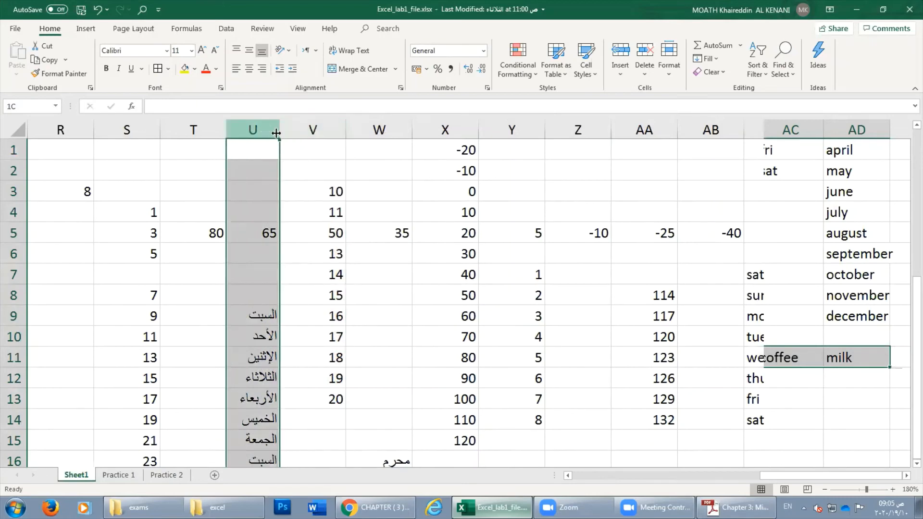
click(307, 129)
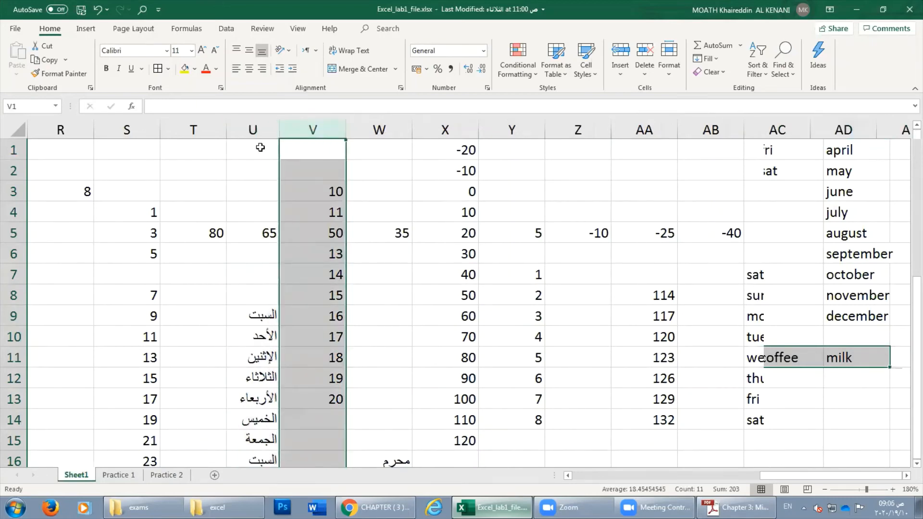
click(255, 149)
click(281, 192)
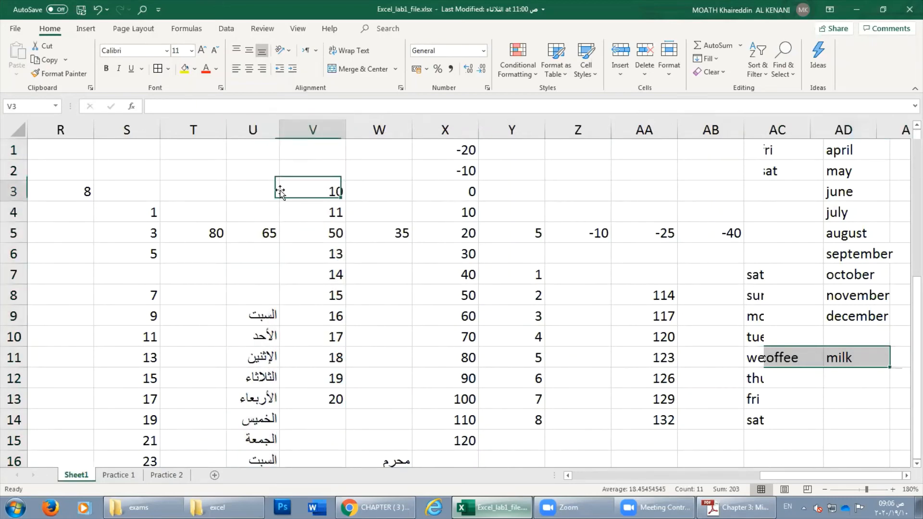
click(265, 170)
click(264, 124)
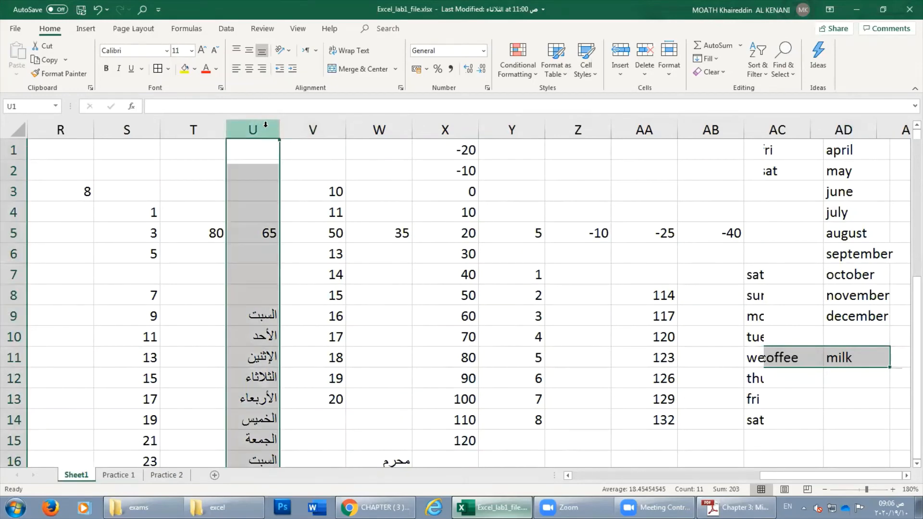
mouse_move(281, 128)
mouse_down()
mouse_move(303, 128)
mouse_move(285, 129)
mouse_up()
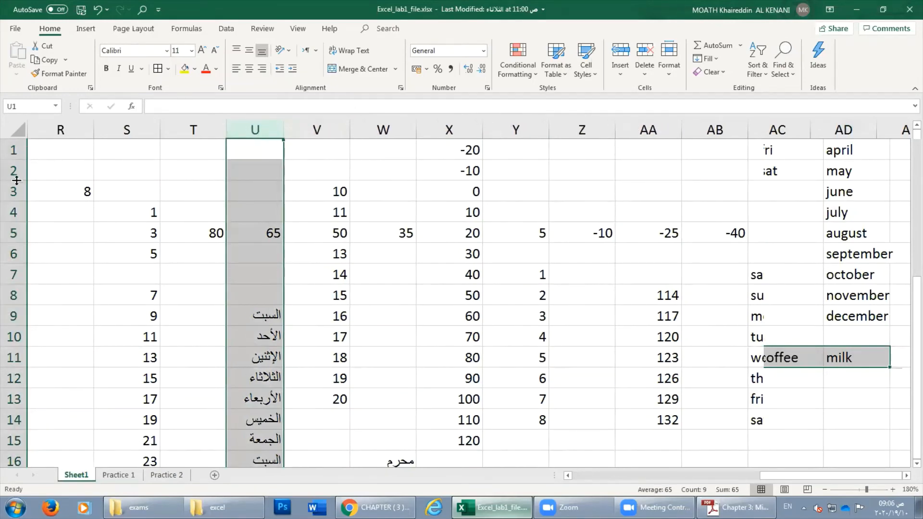
Squeeze row 2 very short and double-click column U's border to fit its contents.
drag(12, 184, 11, 164)
click(285, 257)
click(246, 166)
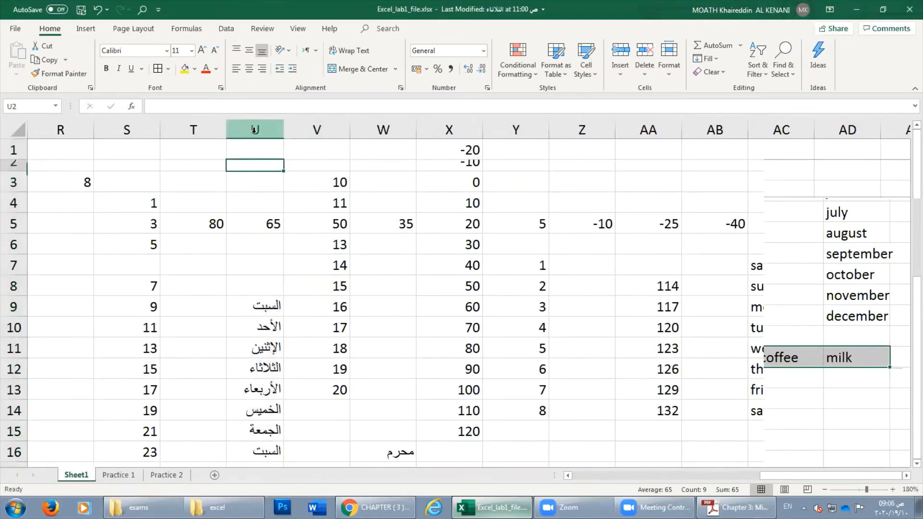
click(254, 130)
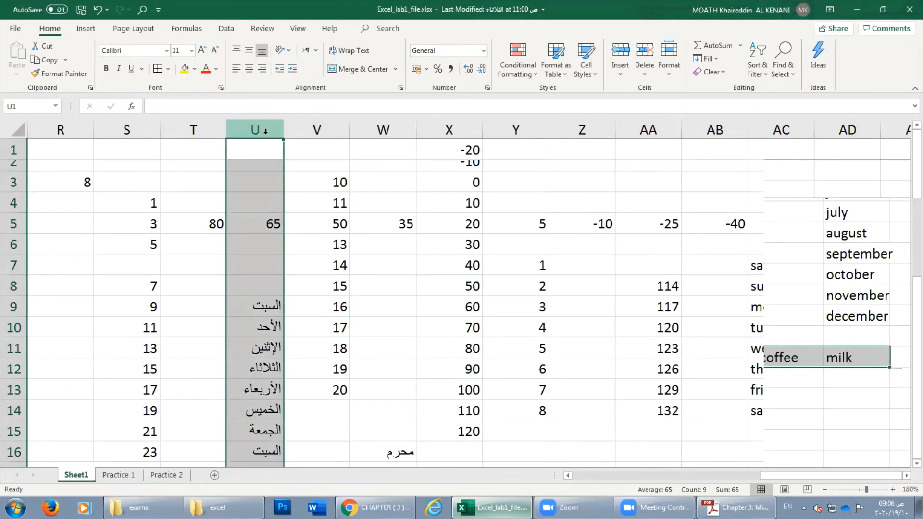
click(294, 128)
click(256, 130)
double_click(283, 129)
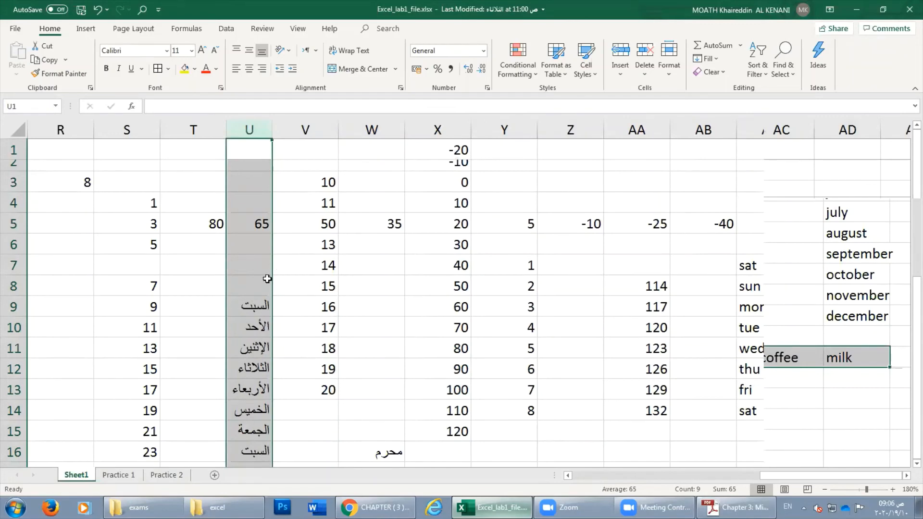
drag(272, 130, 294, 130)
Apply Format > AutoFit Column Width to column U, then narrow column D so names are cut off.
click(668, 76)
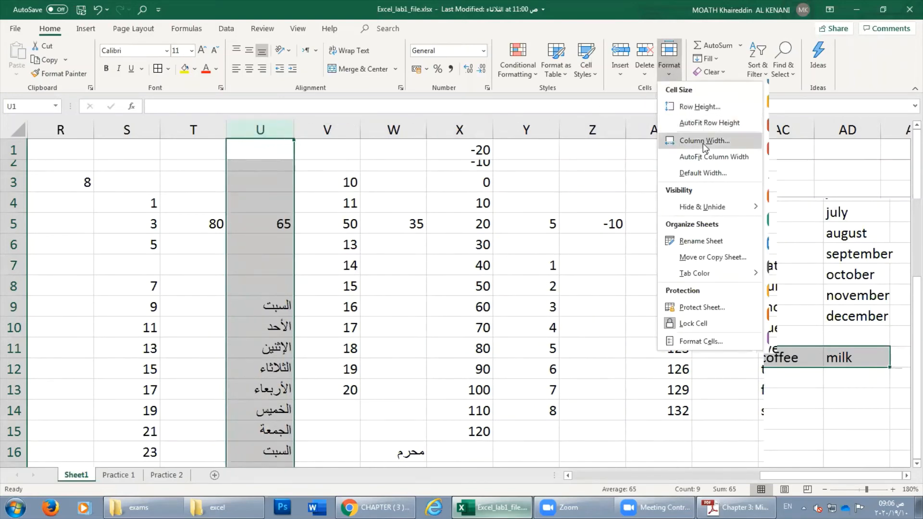
click(702, 155)
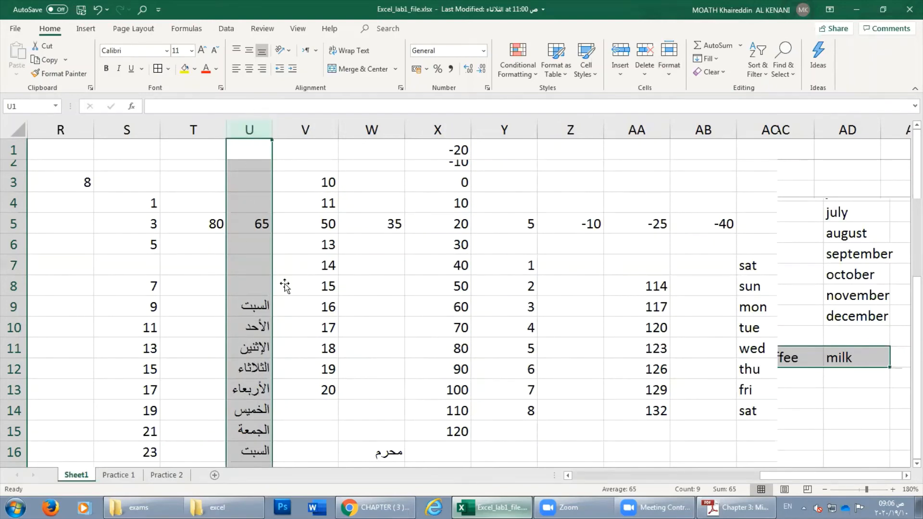
click(631, 475)
drag(630, 474, 539, 466)
click(247, 176)
drag(299, 130, 261, 129)
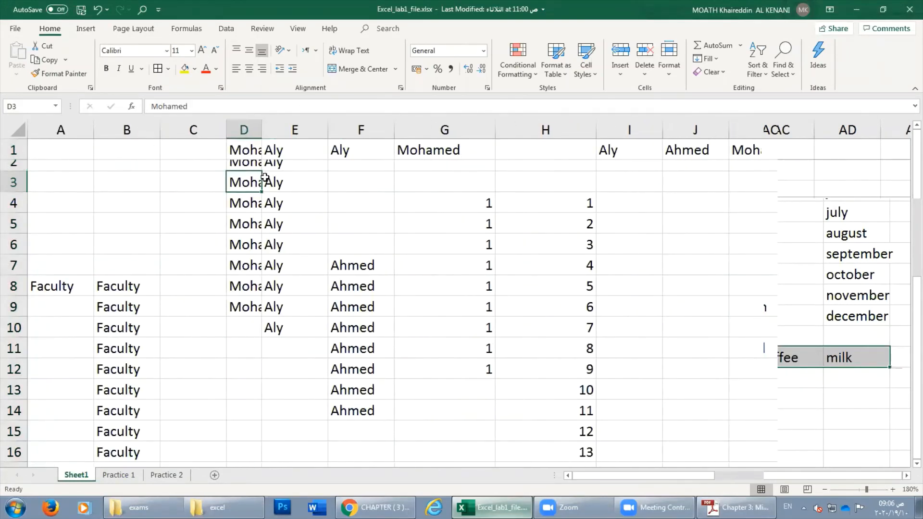
Autofit column D to its Mohamed entries by double-clicking its border and via Format > AutoFit Column Width.
click(241, 129)
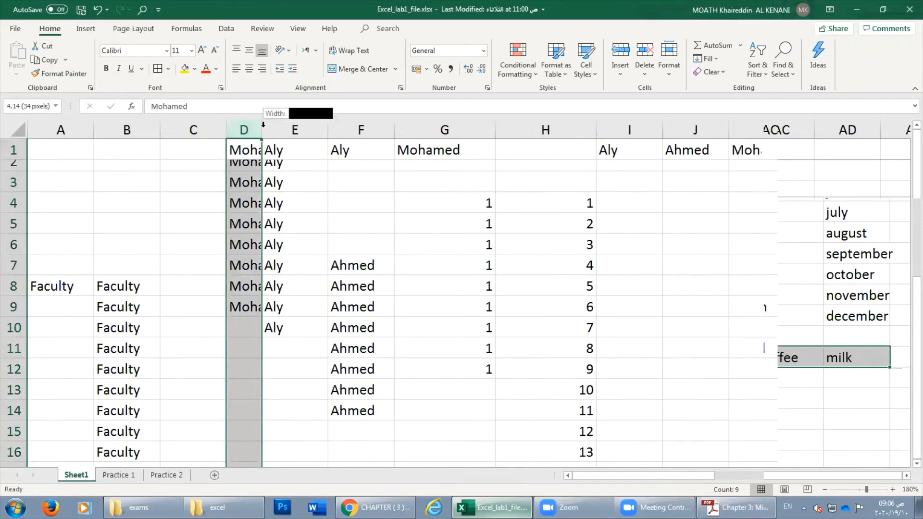
double_click(262, 129)
click(673, 79)
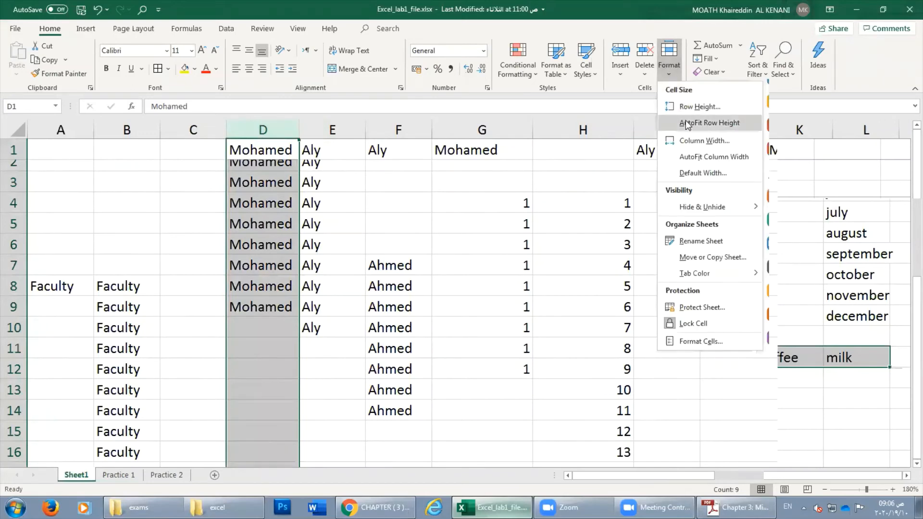
click(703, 157)
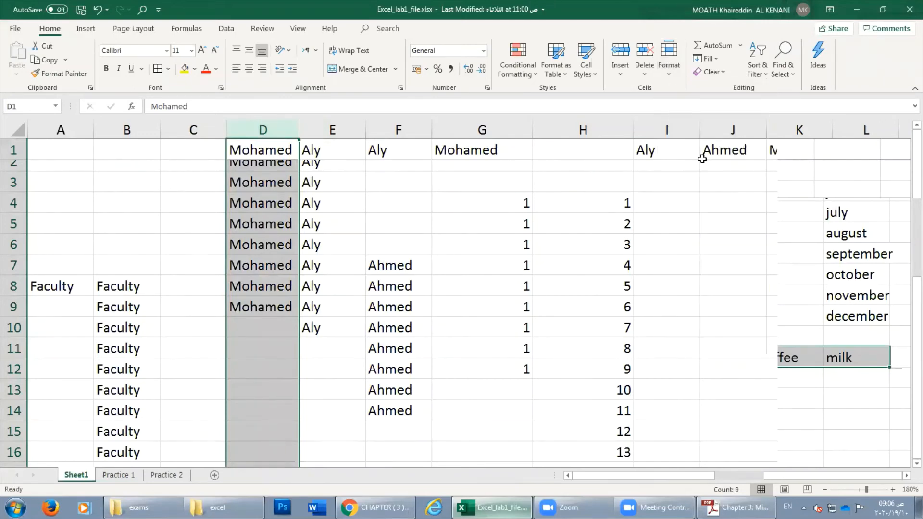
click(667, 79)
click(353, 157)
Set column D's width to 10 through Format > Column Width.
click(282, 185)
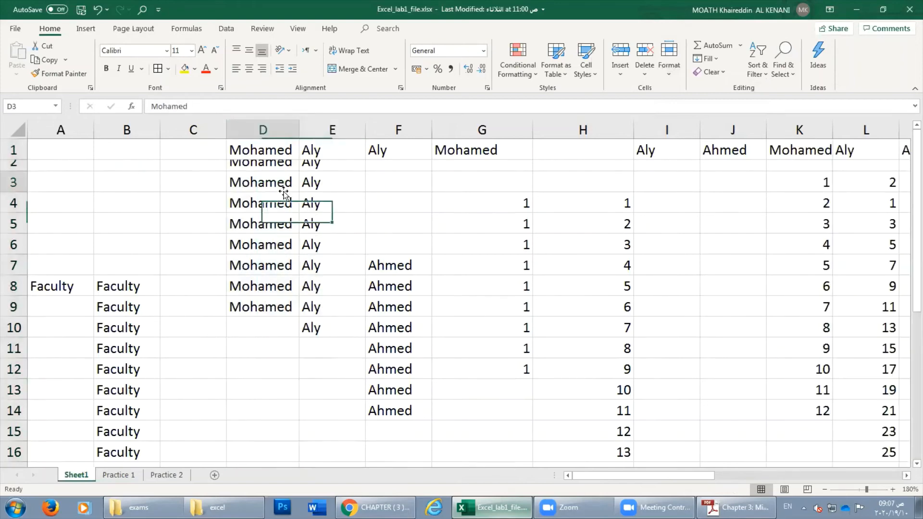
click(273, 127)
right_click(271, 131)
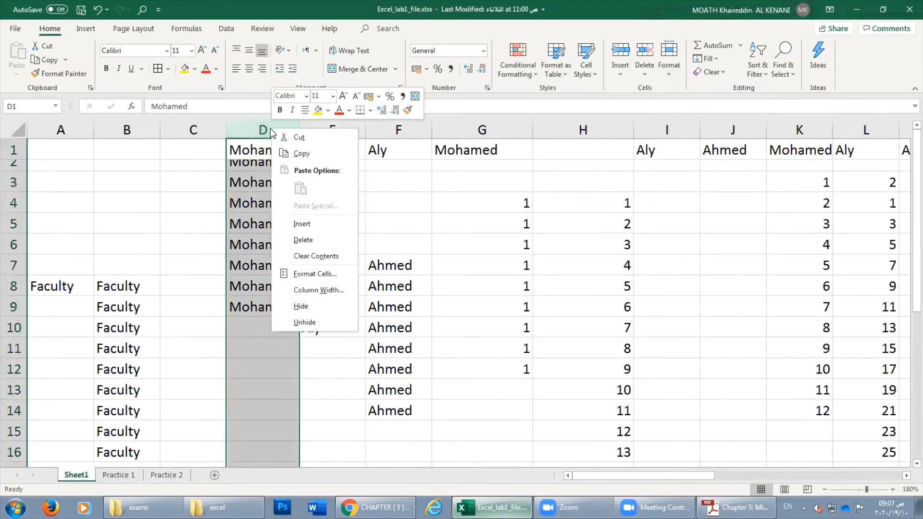
key(Escape)
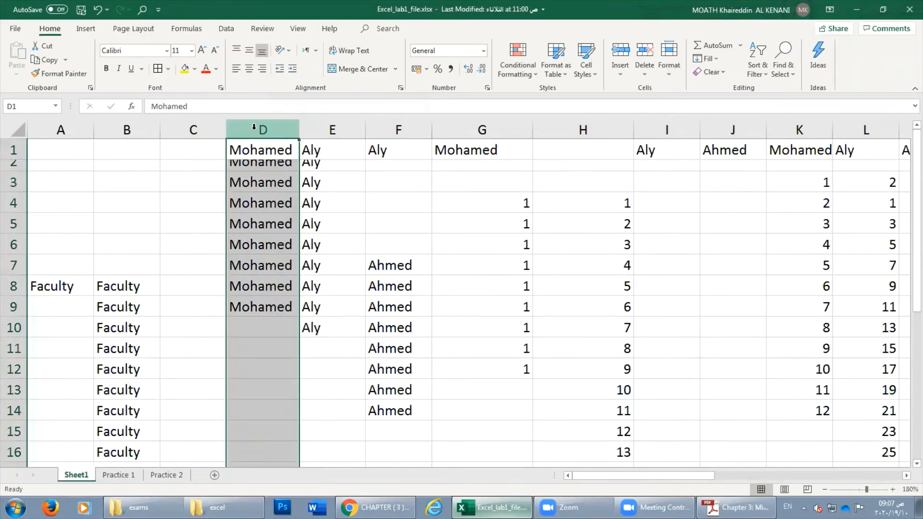
click(667, 73)
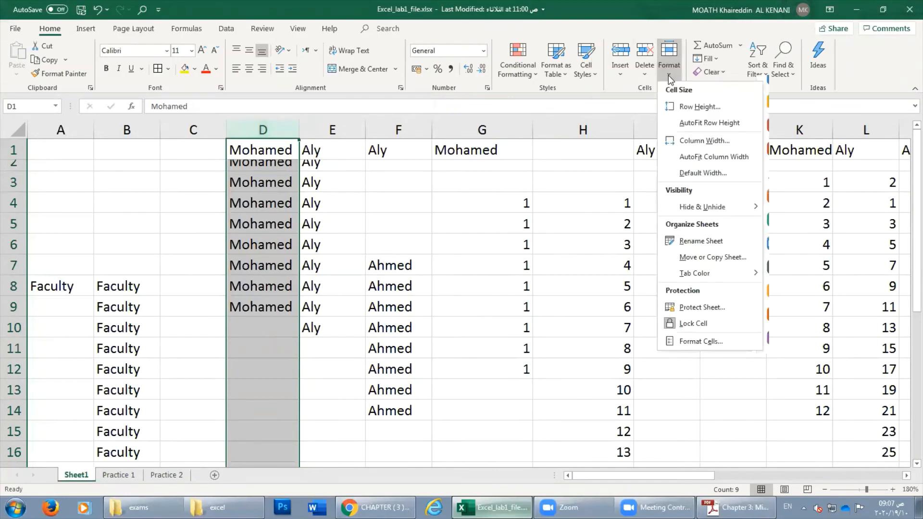
click(700, 141)
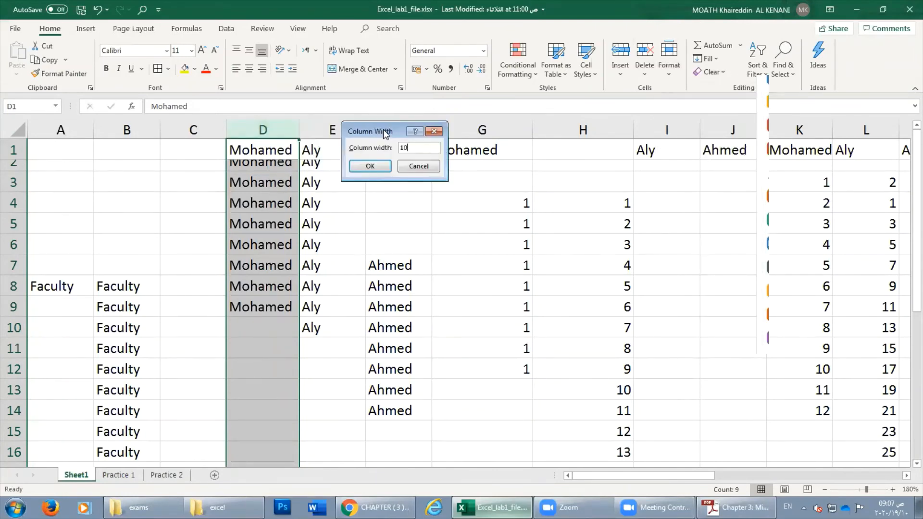
text(10)
key(Return)
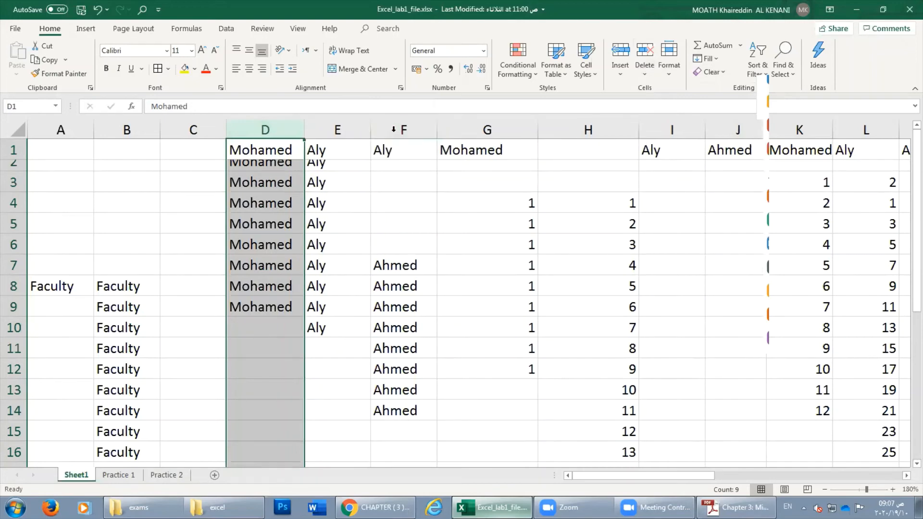
click(669, 60)
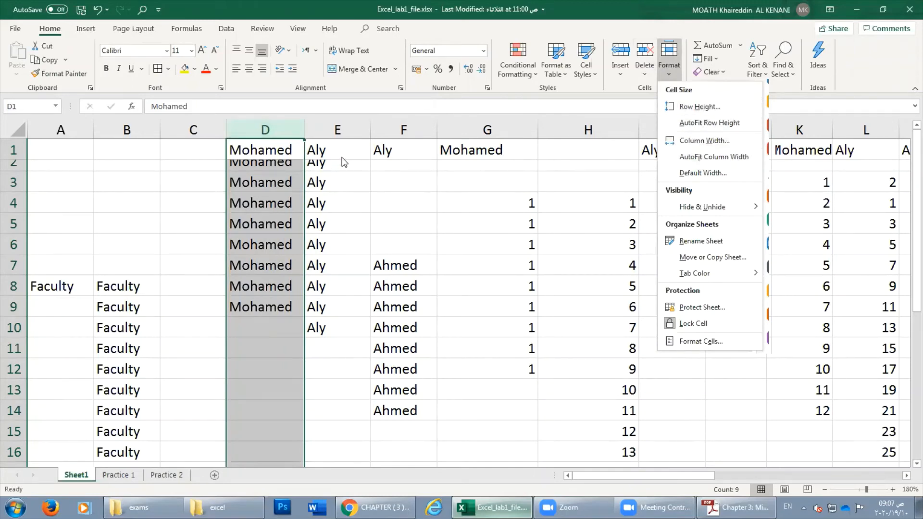
AutoFit column D's width, then stretch row 3 much taller and AutoFit it back.
click(714, 158)
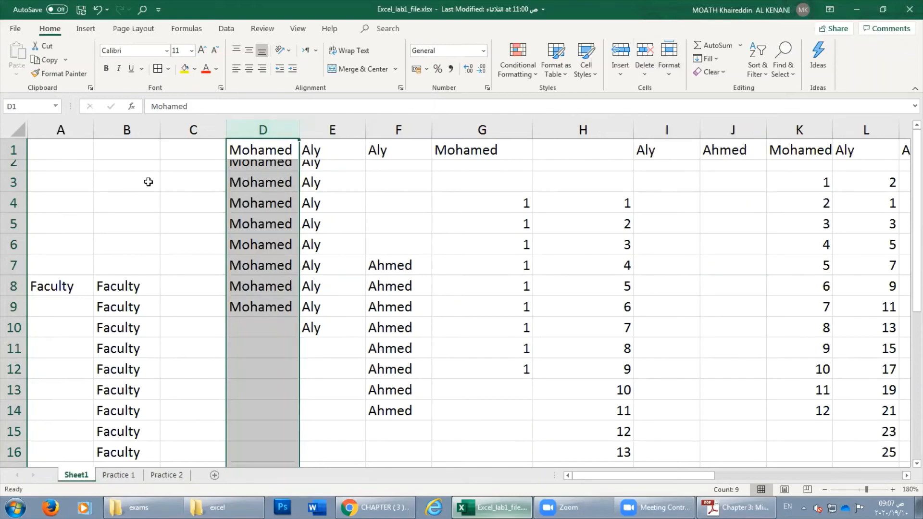
click(96, 196)
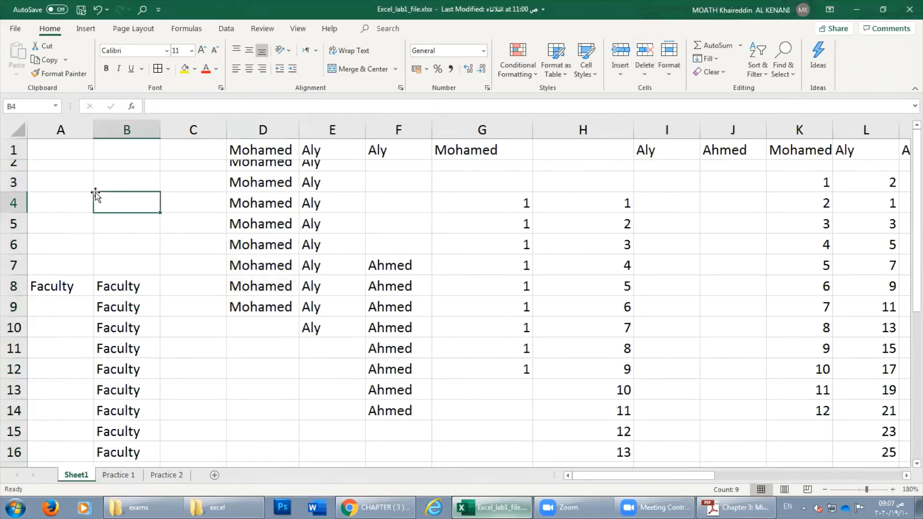
click(11, 183)
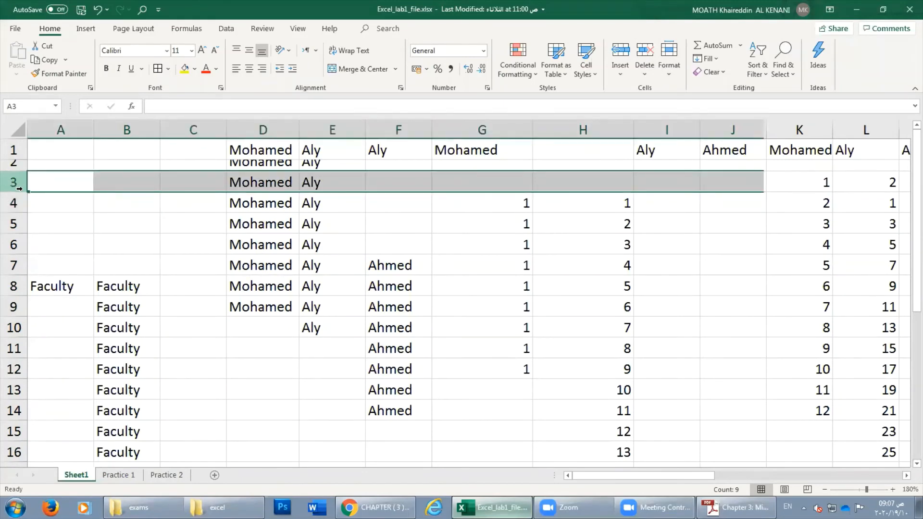
drag(14, 191, 14, 235)
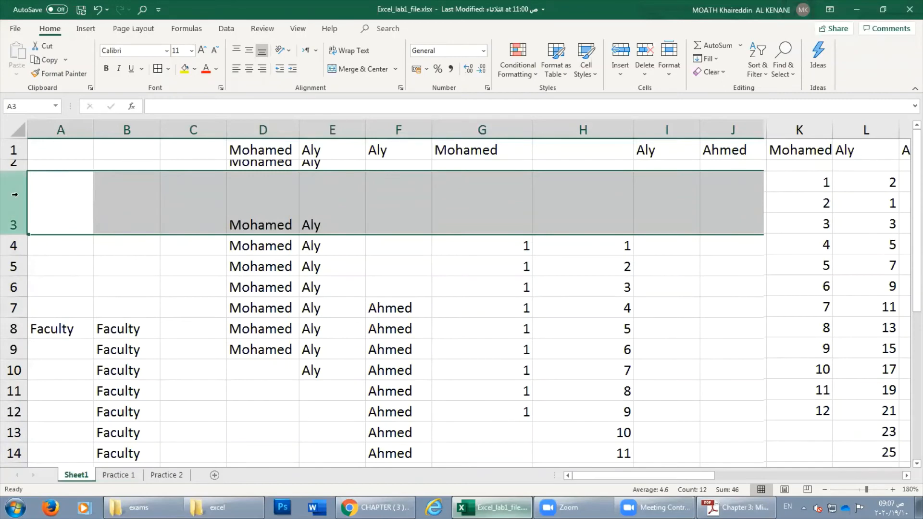
click(670, 73)
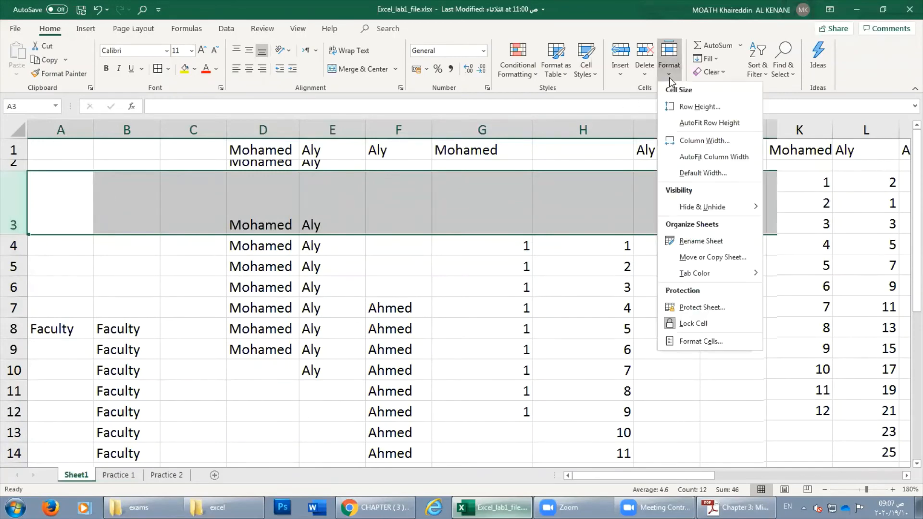
click(700, 124)
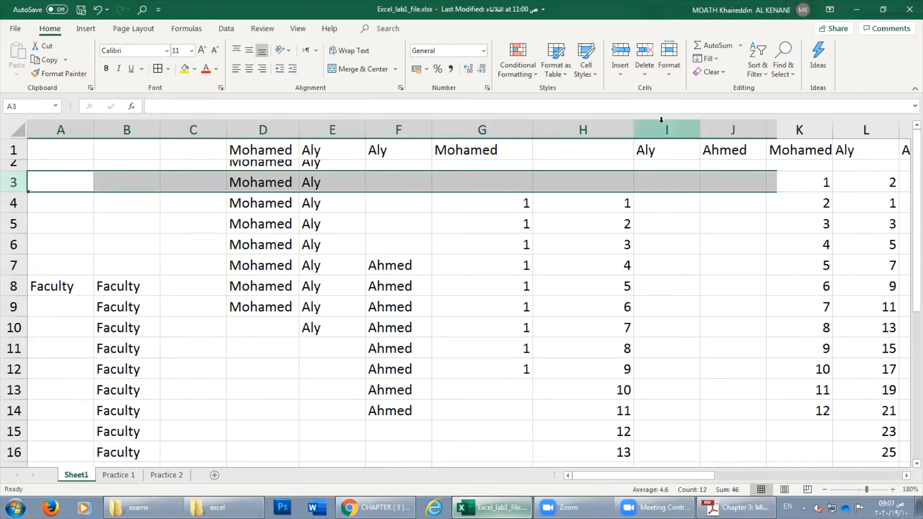
AutoFit row 2's height to its contents.
click(20, 165)
click(670, 72)
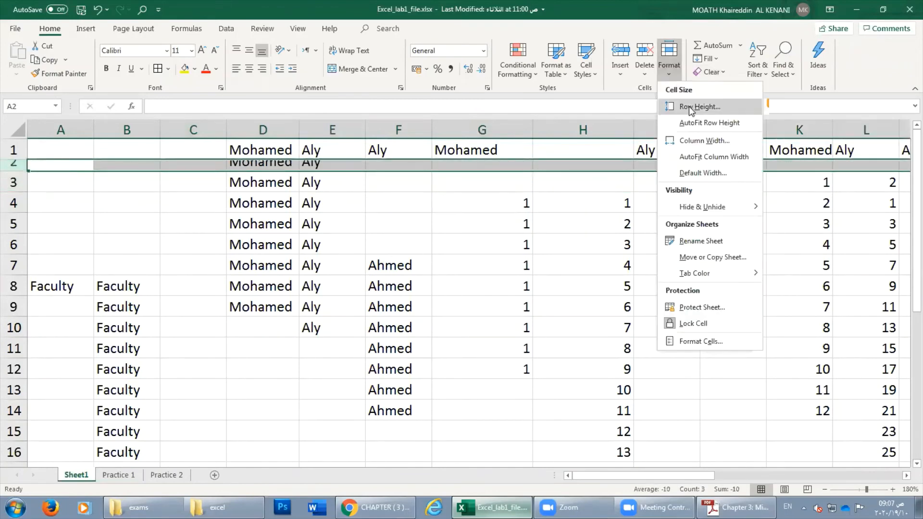
click(698, 123)
click(186, 185)
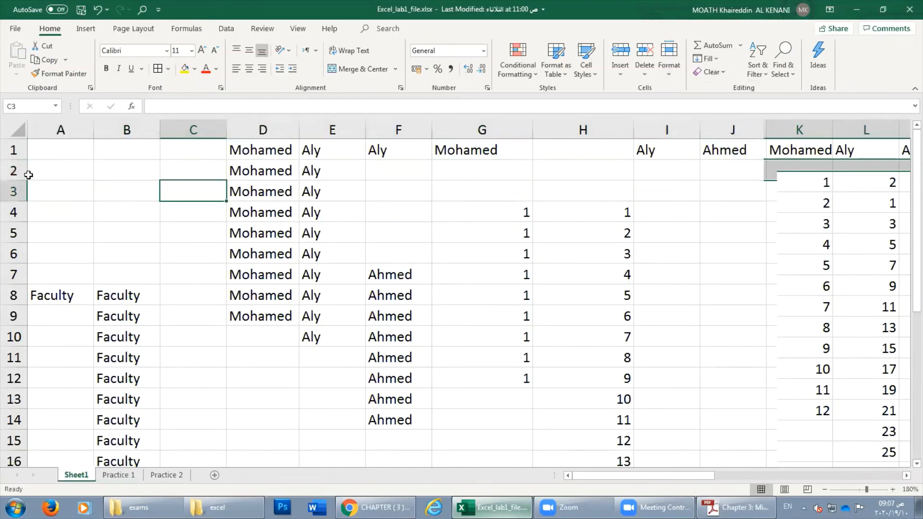
click(332, 130)
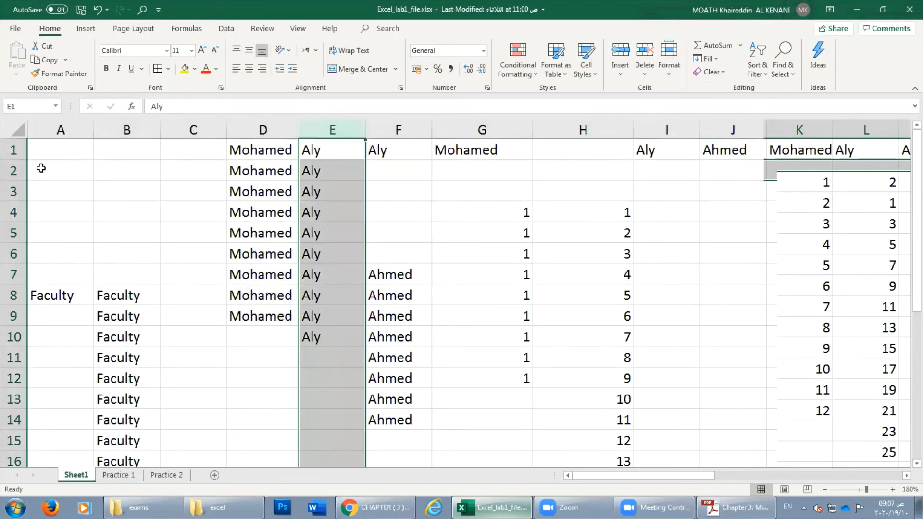
click(174, 167)
Shrink rows 3, 5 and 7 by dragging, then AutoFit rows 2–7.
drag(15, 201, 14, 191)
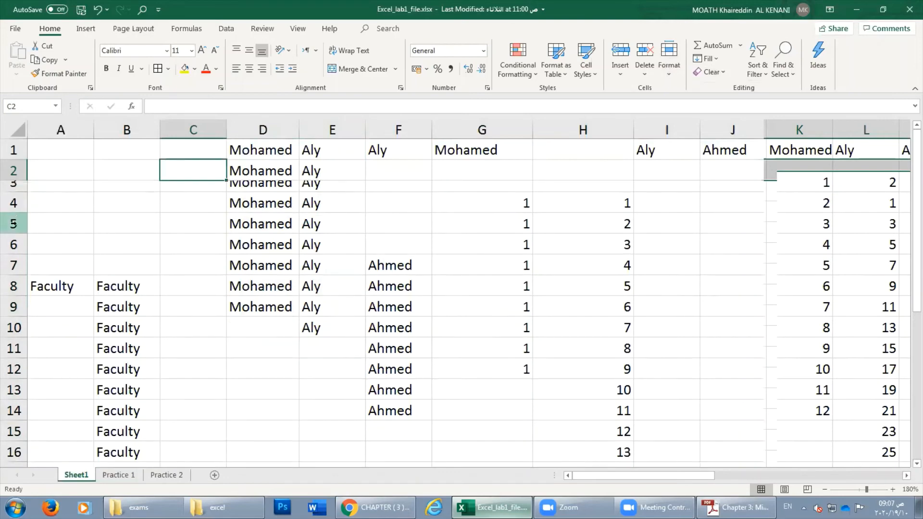
drag(13, 234, 14, 226)
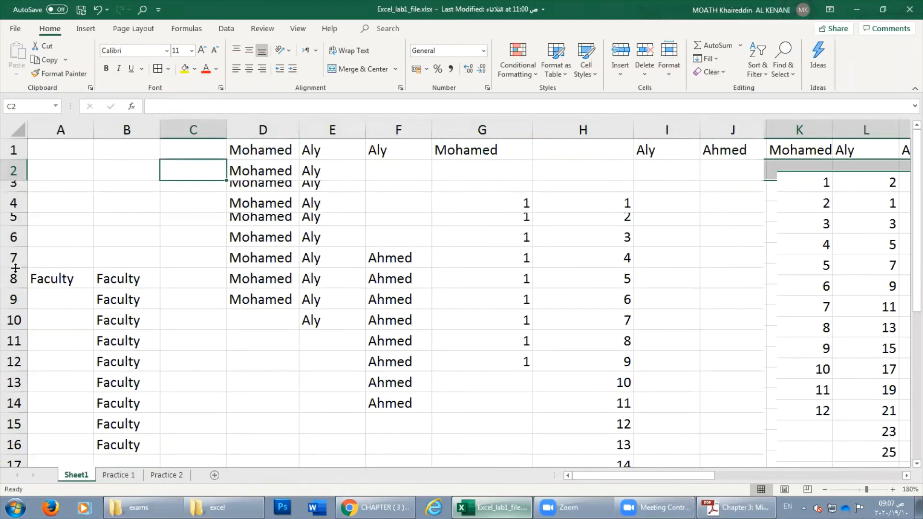
drag(15, 268, 16, 260)
drag(14, 169, 14, 254)
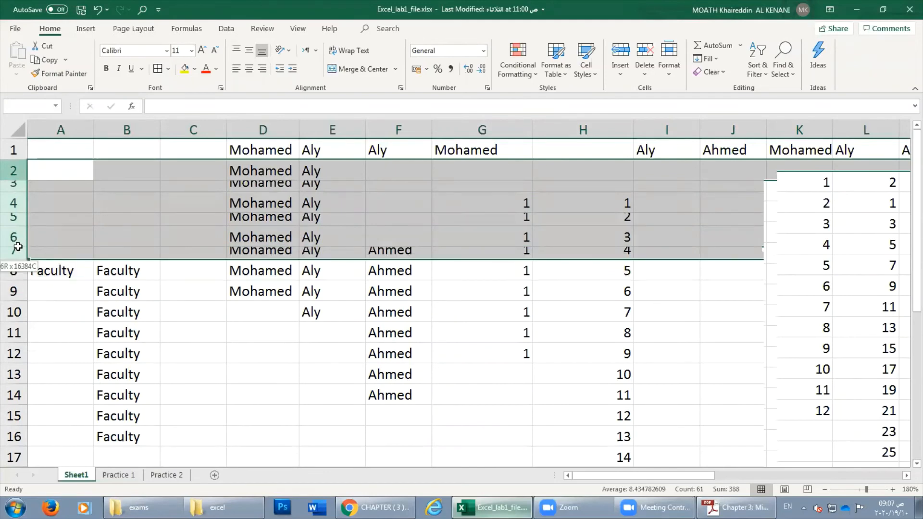
click(666, 76)
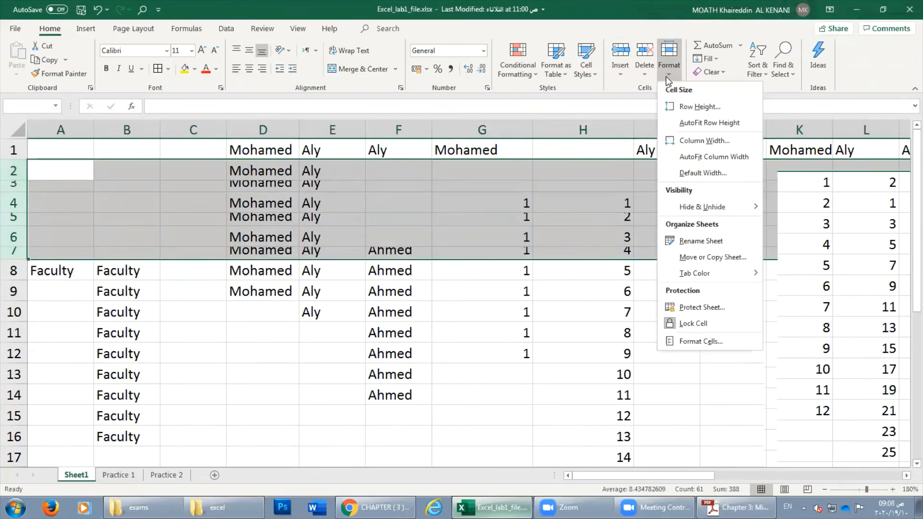
click(702, 123)
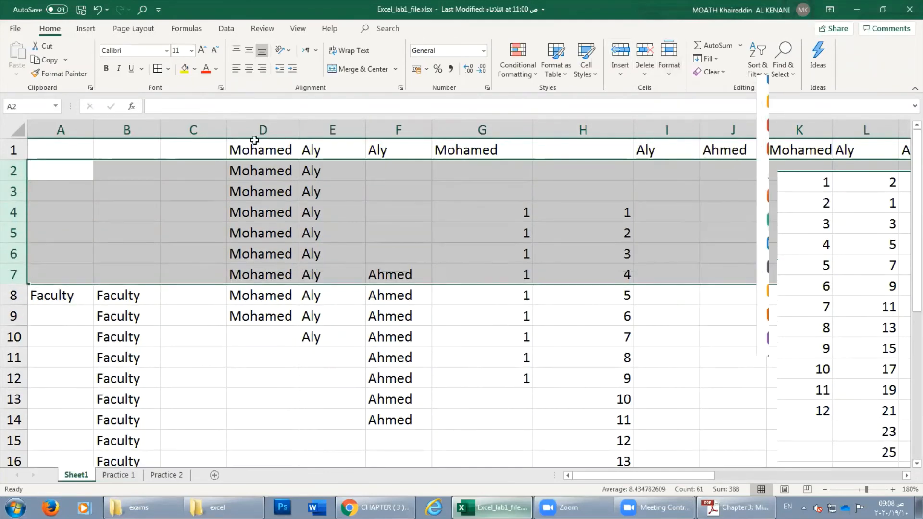
click(42, 226)
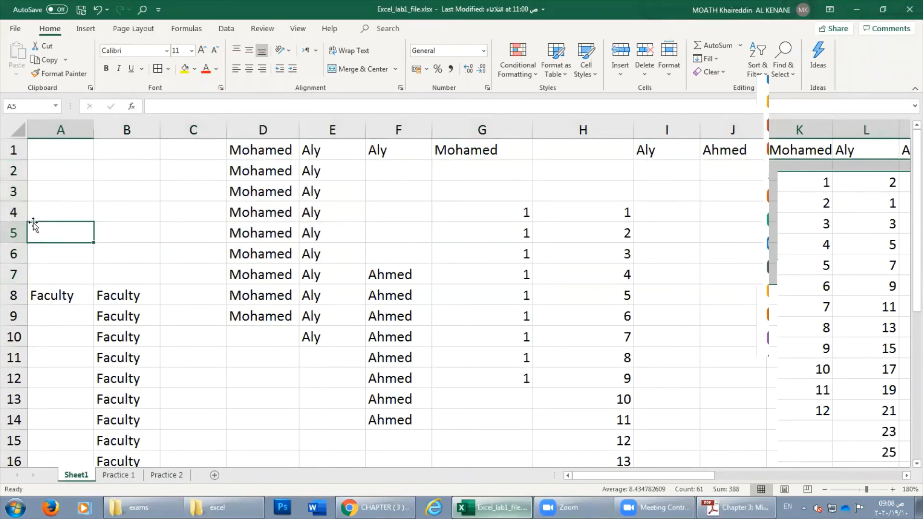
Apply a height to row 3 through the Row Height dialog.
right_click(14, 191)
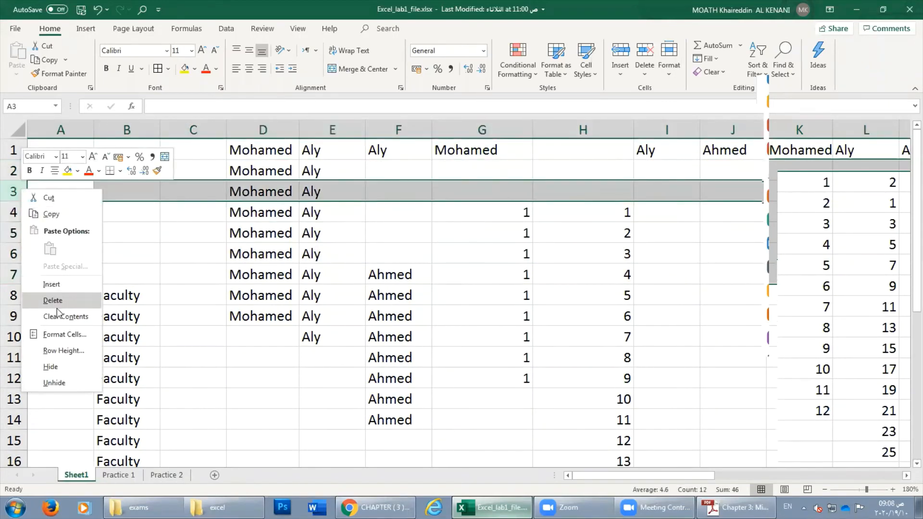
click(65, 355)
drag(58, 327, 153, 243)
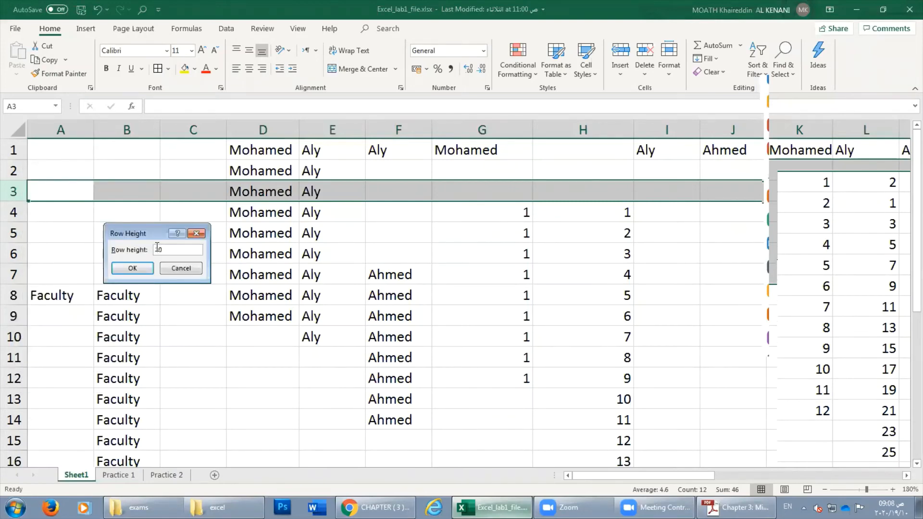
key(Return)
Set rows 3 through 9 to a row height of 20.
click(172, 265)
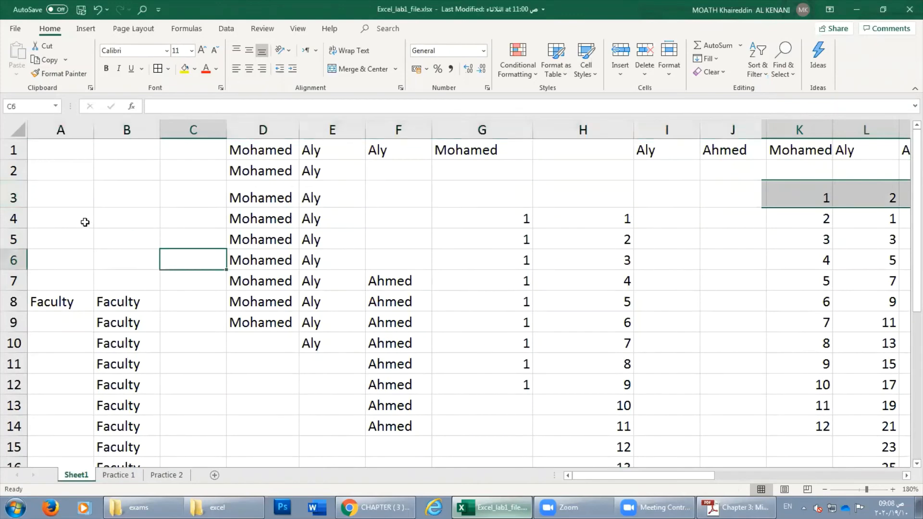
drag(14, 197, 15, 322)
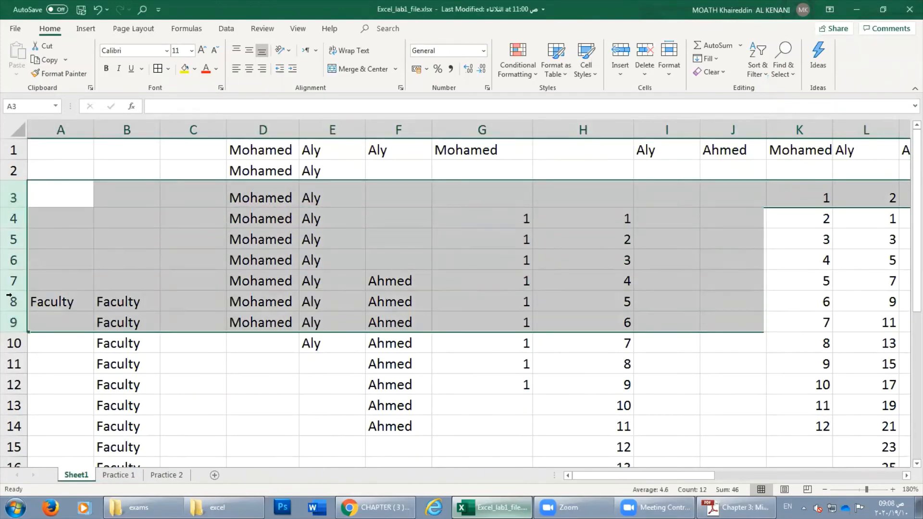
right_click(11, 277)
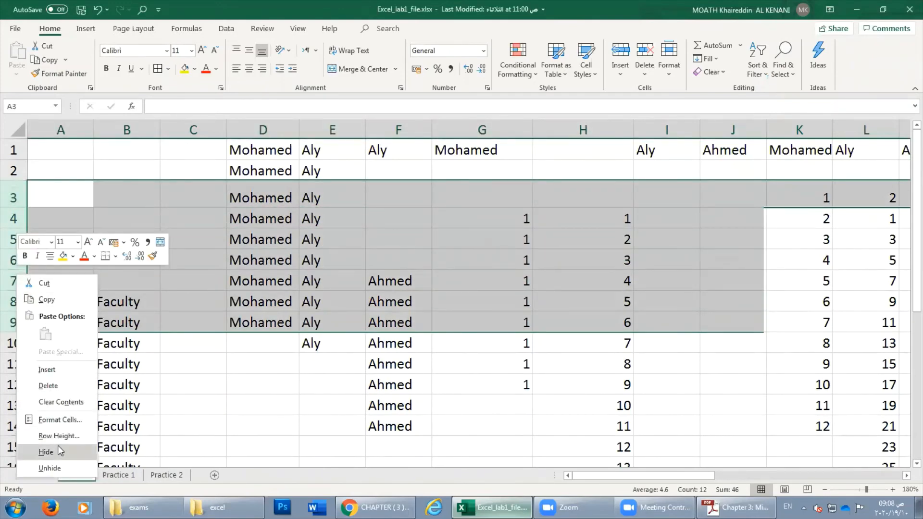
click(65, 436)
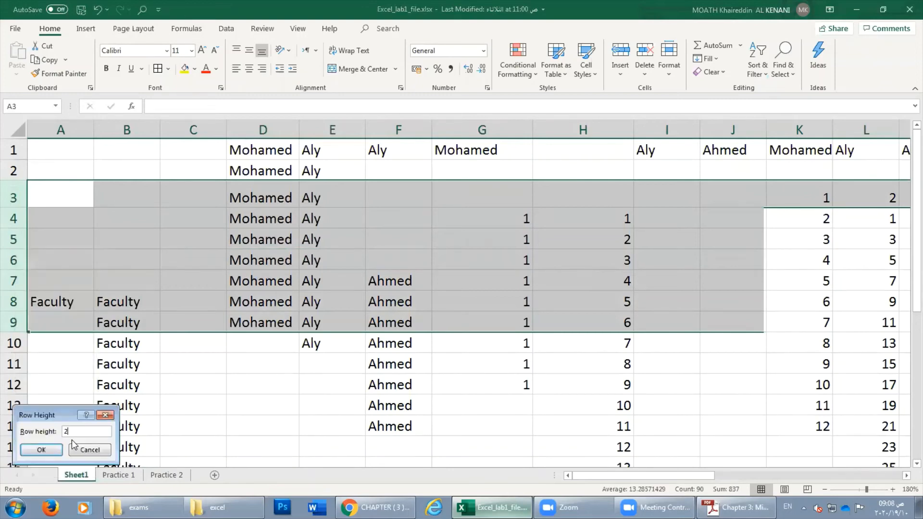
text(20.)
key(Return)
click(318, 240)
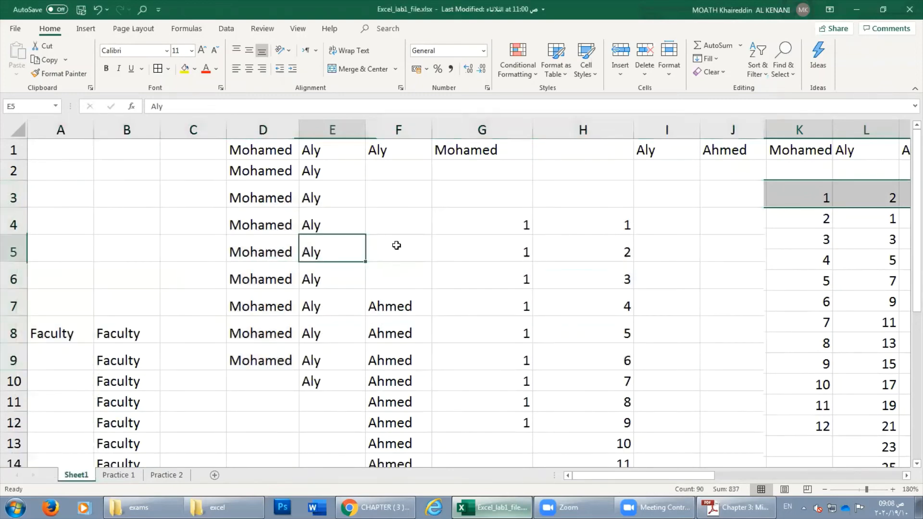
click(434, 238)
click(668, 75)
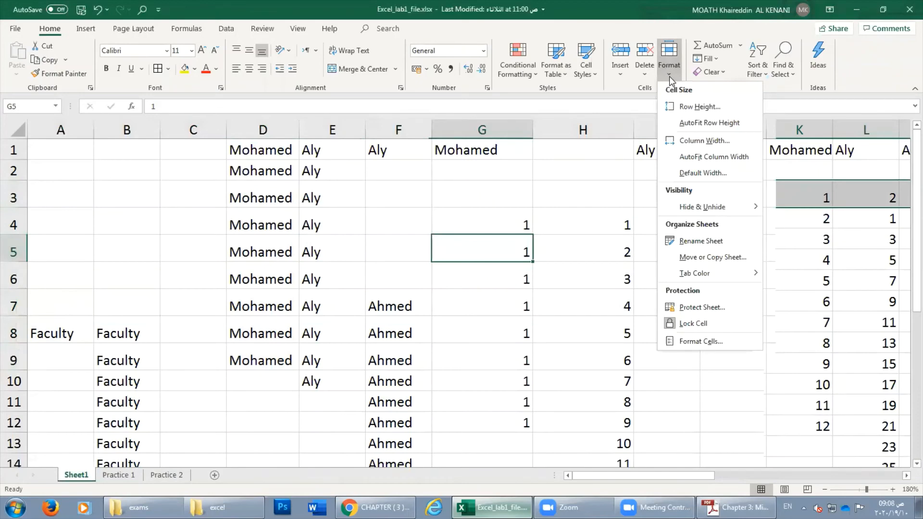
mouse_move(707, 214)
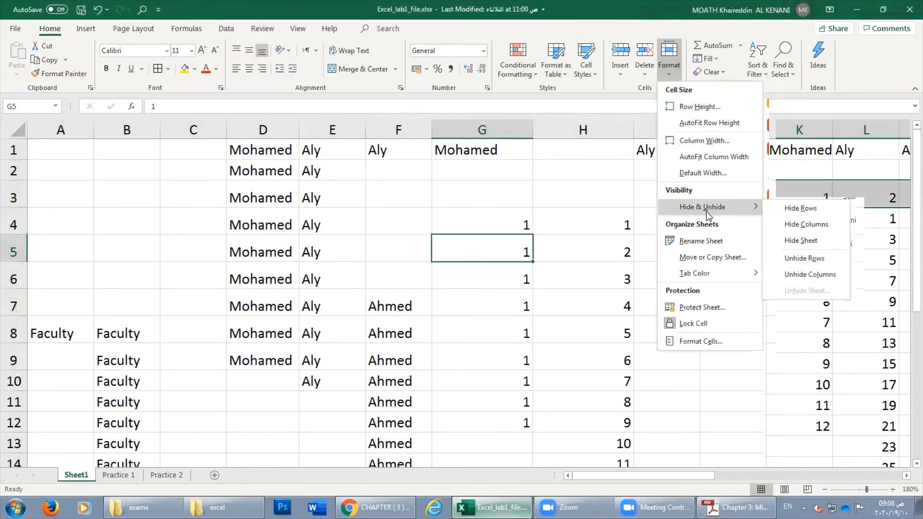
click(379, 200)
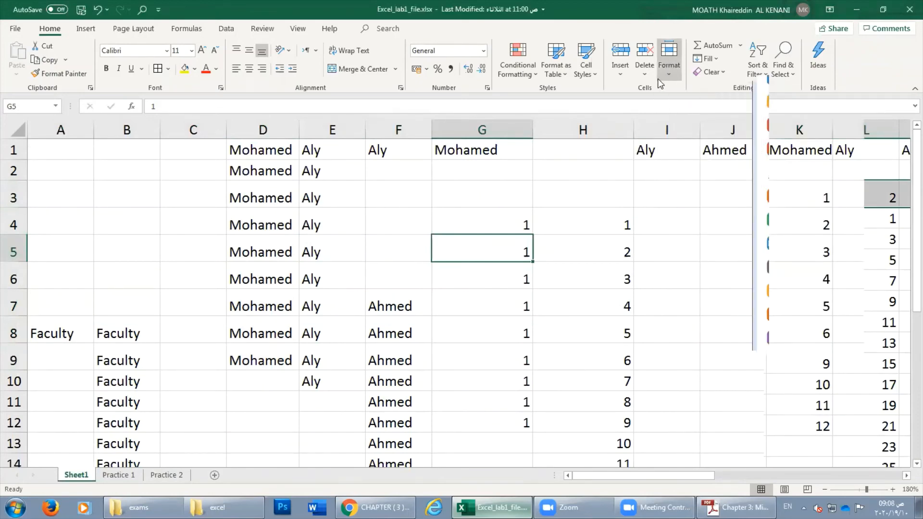
click(669, 57)
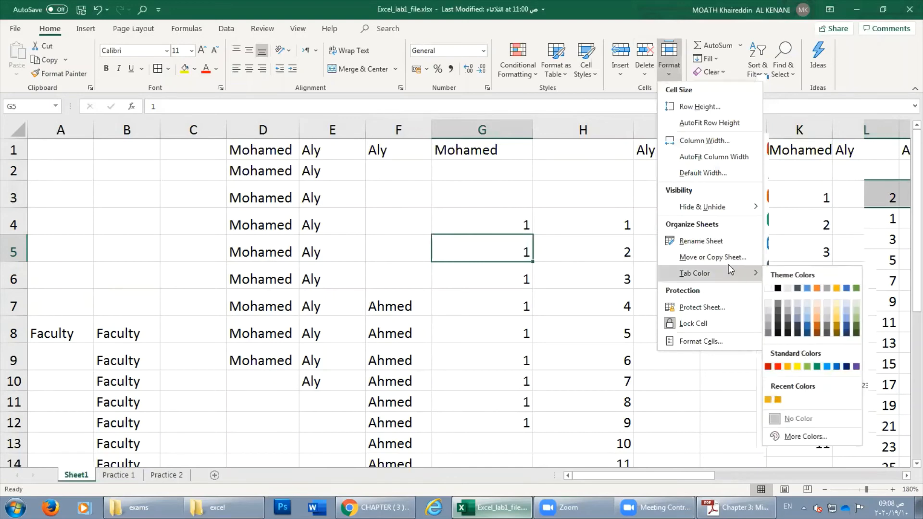
mouse_move(744, 214)
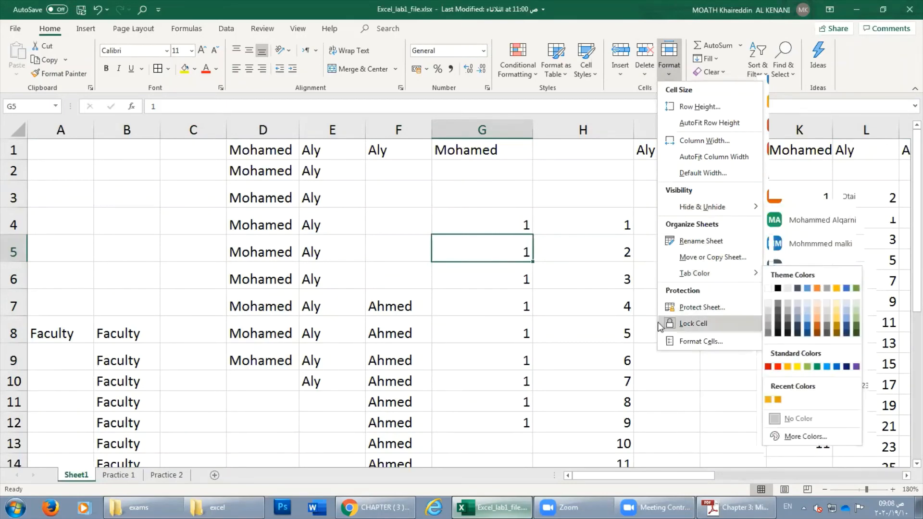
click(218, 236)
click(277, 220)
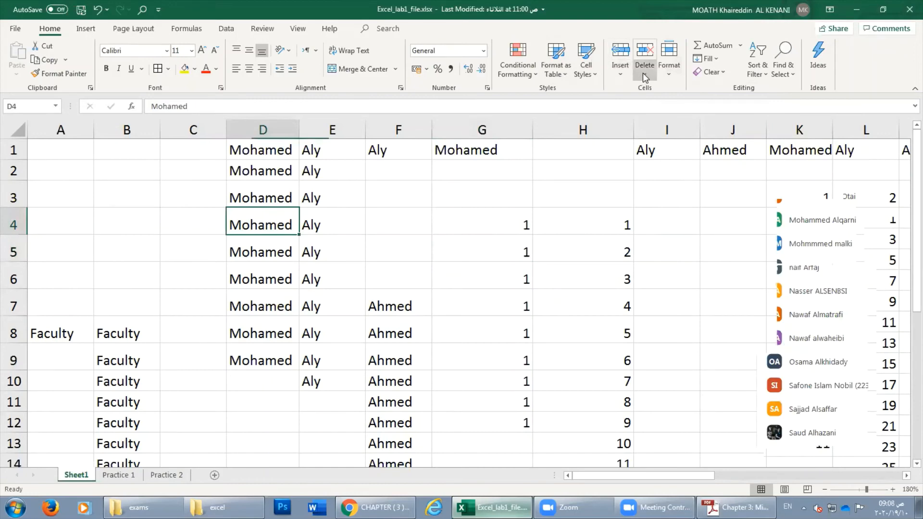
Insert a blank column at E from the right-click menu, then undo it.
click(446, 192)
click(300, 148)
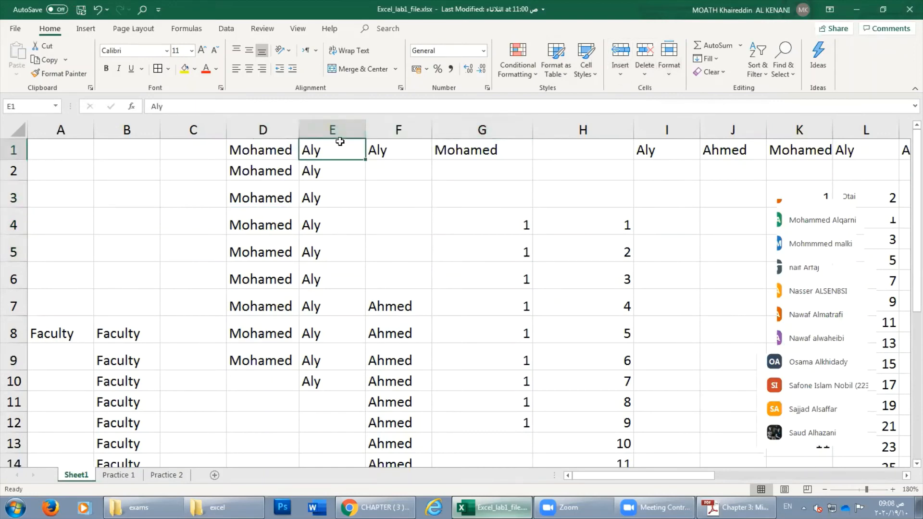
click(328, 127)
click(275, 127)
click(328, 128)
click(262, 128)
click(336, 128)
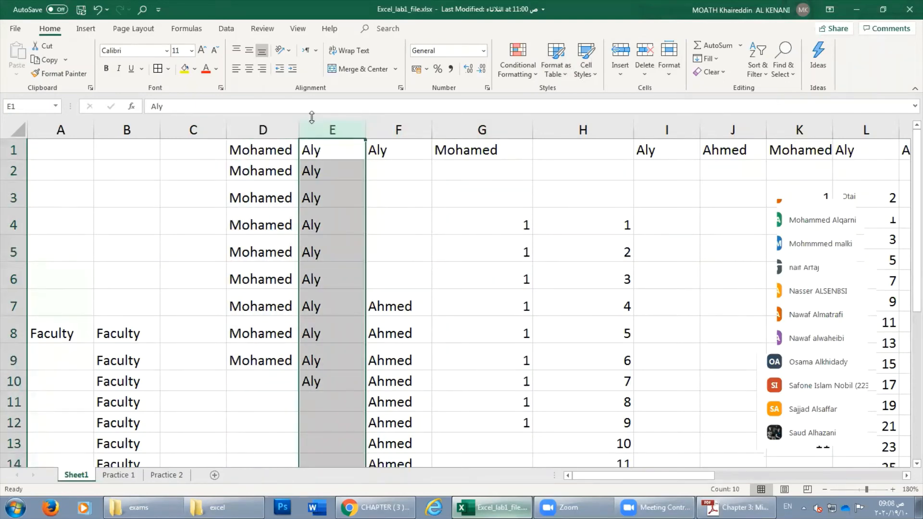
right_click(329, 128)
key(Escape)
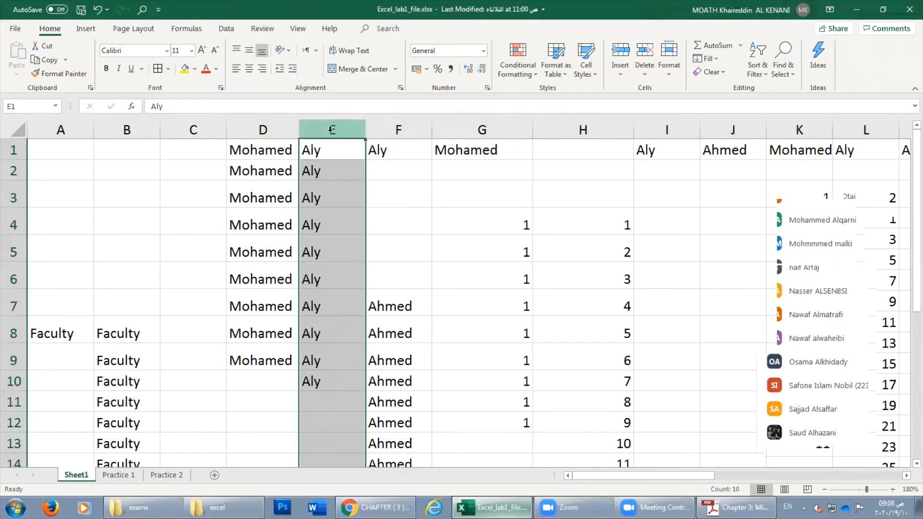
right_click(337, 129)
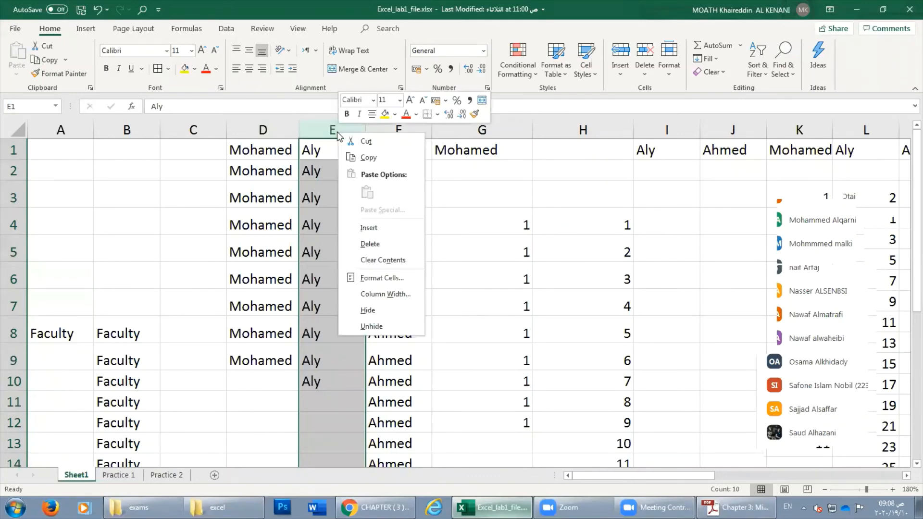
click(365, 227)
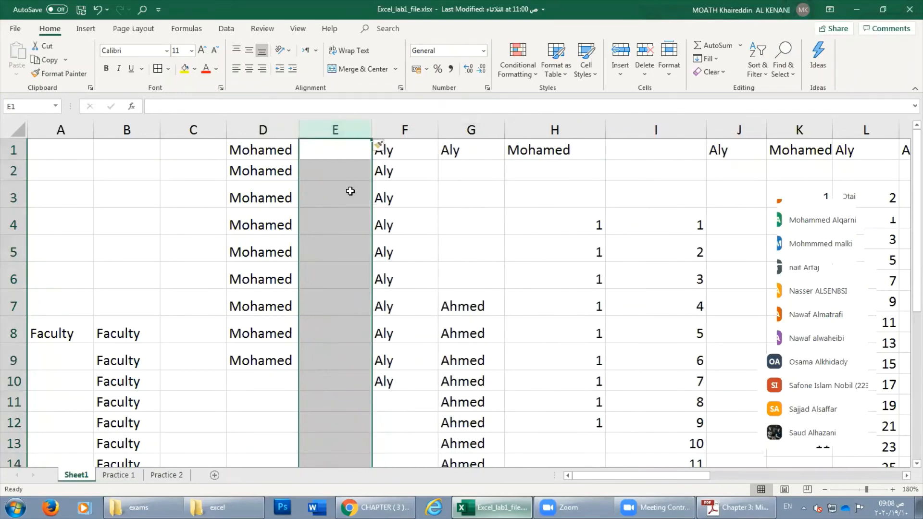
click(97, 9)
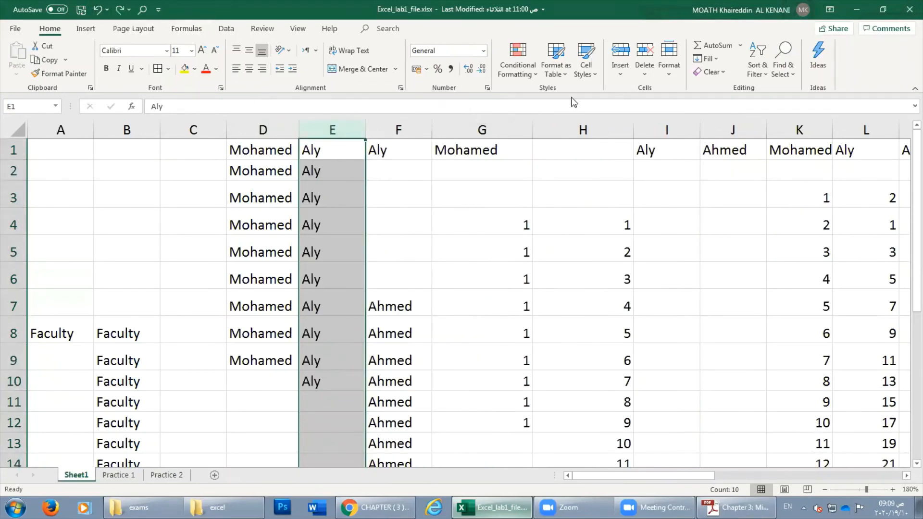
Insert a blank sheet column at E from Home > Insert, then select row 4.
click(619, 74)
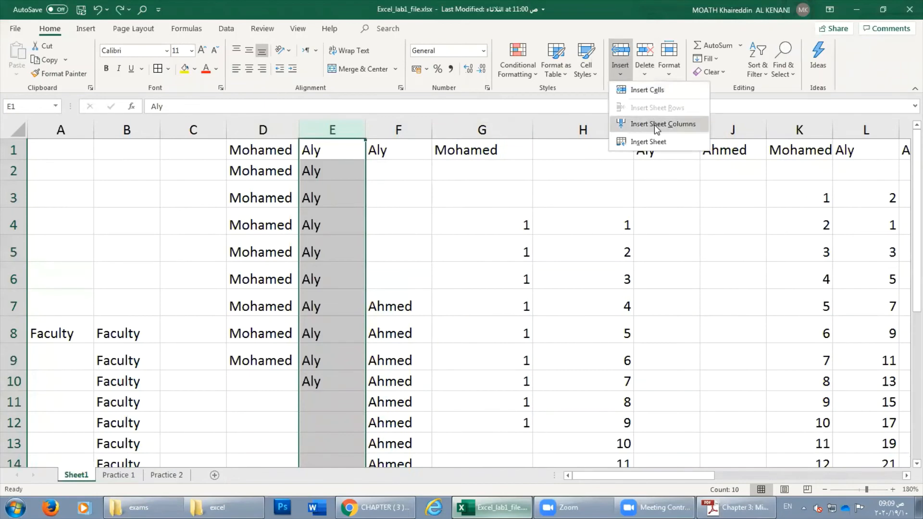
click(663, 124)
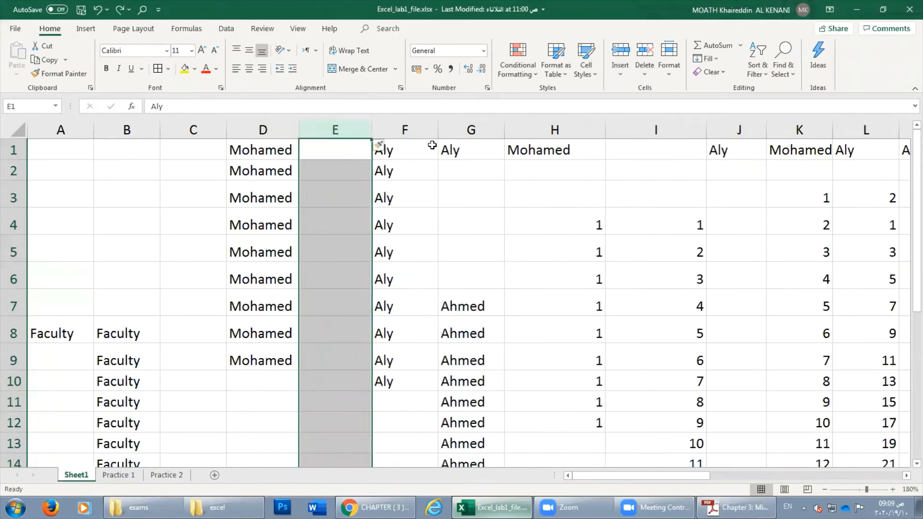
click(204, 212)
click(14, 224)
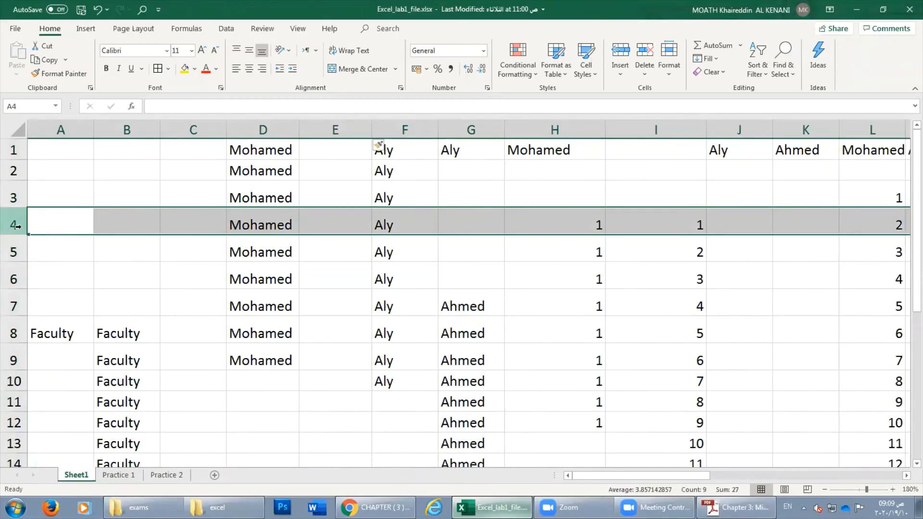
right_click(13, 225)
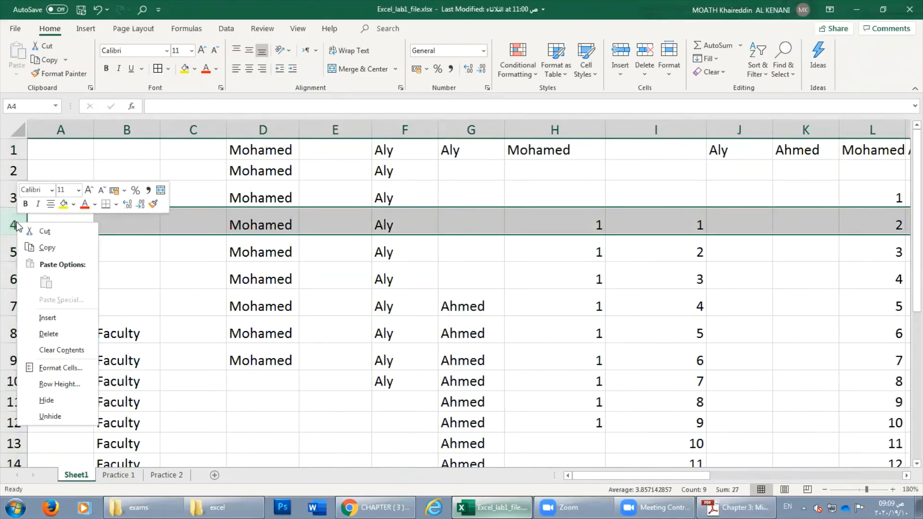
Insert a blank row at row 4, then select columns G through I.
click(49, 316)
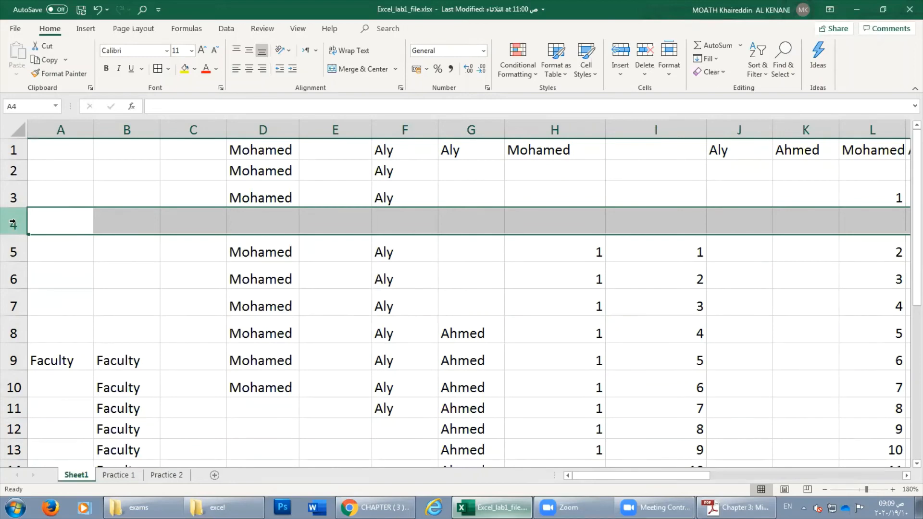
right_click(13, 224)
key(Escape)
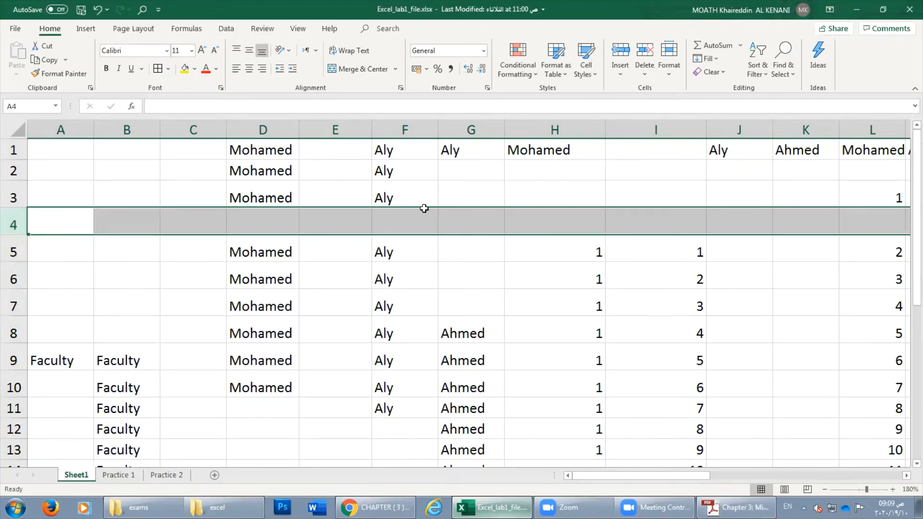
click(456, 209)
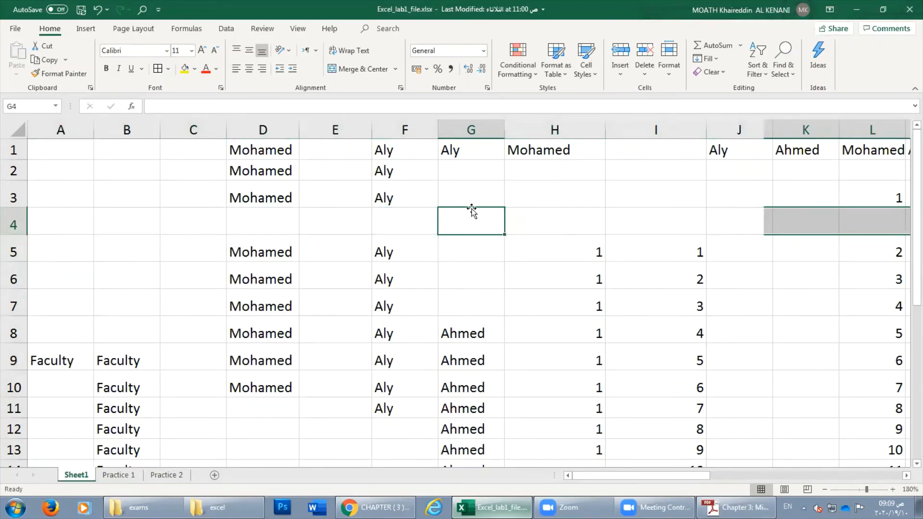
click(535, 186)
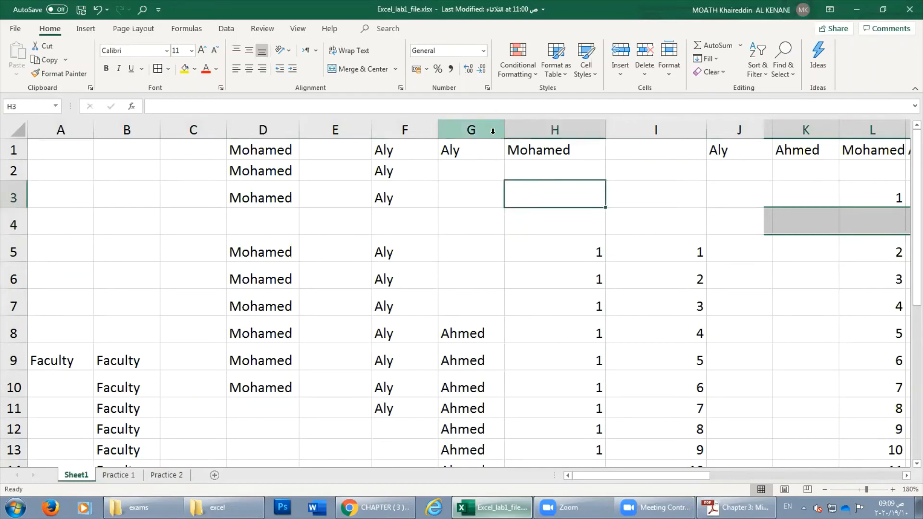
drag(465, 130, 665, 130)
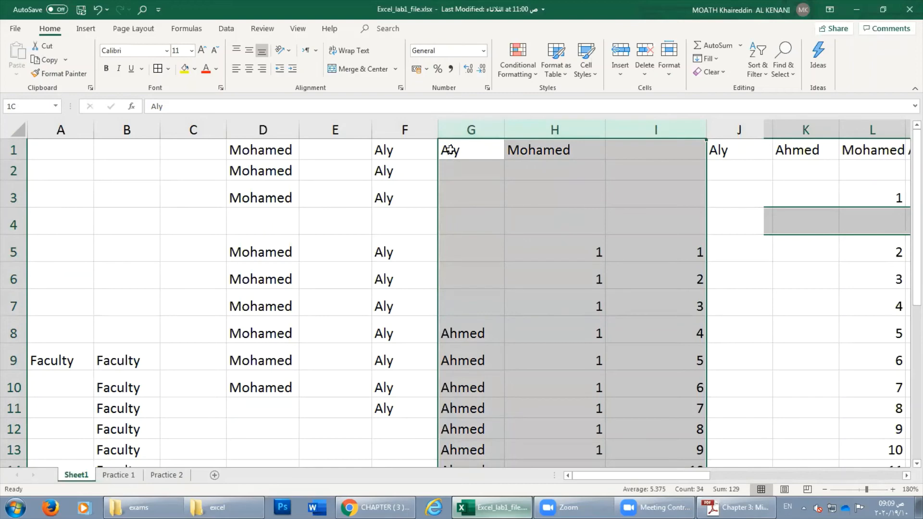
drag(475, 133, 653, 132)
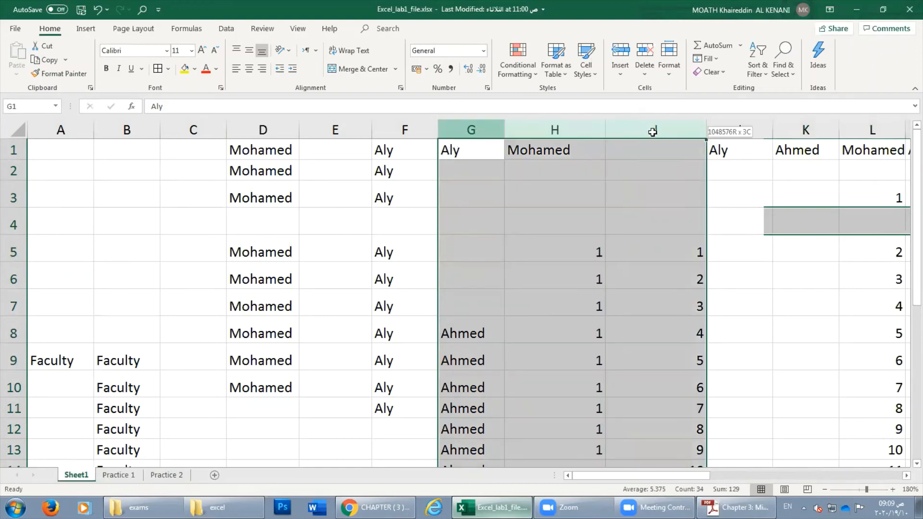
Insert three blank columns at G–I, then select columns D through J.
right_click(468, 133)
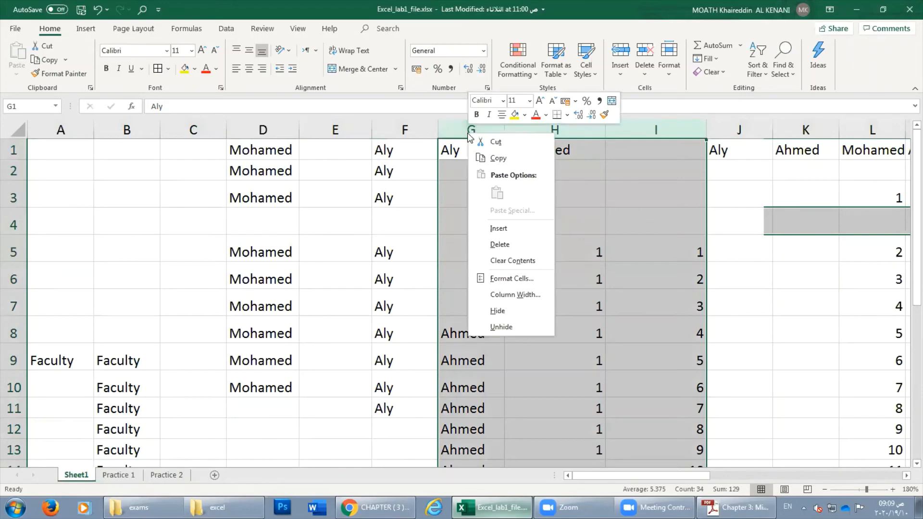
click(500, 228)
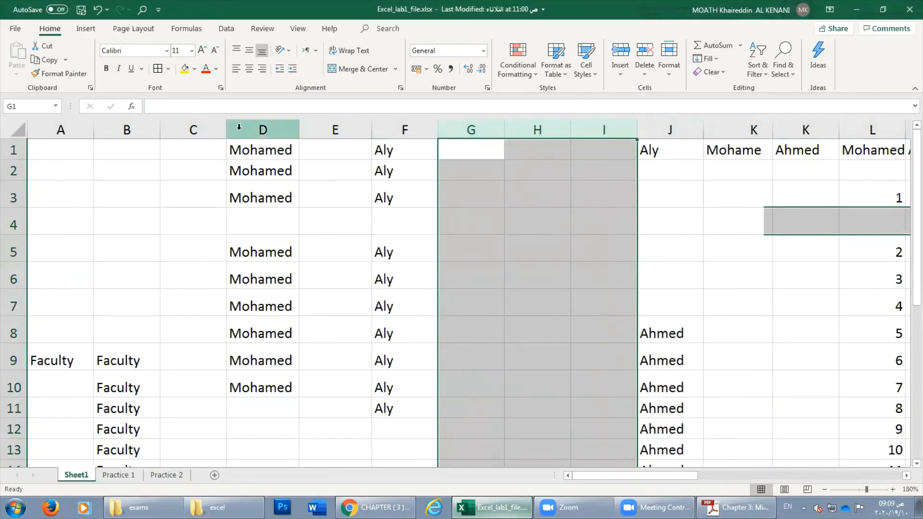
drag(239, 129, 644, 121)
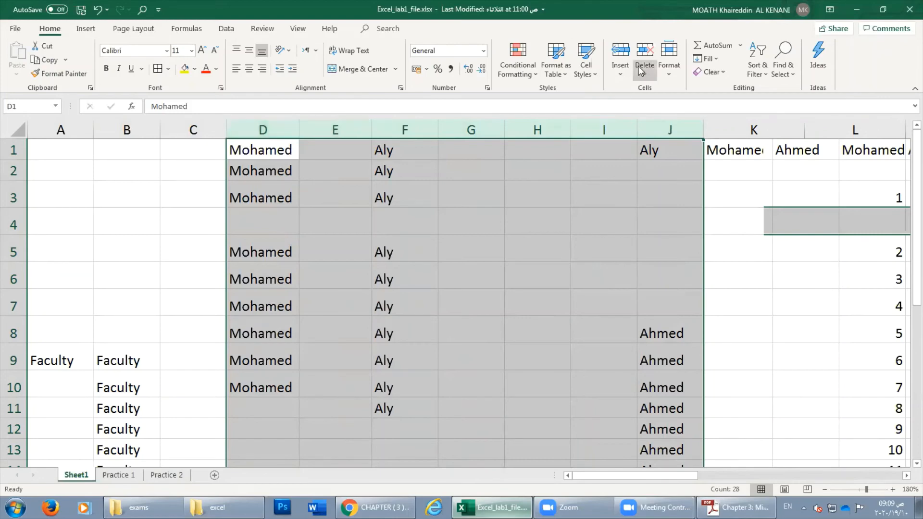
click(618, 73)
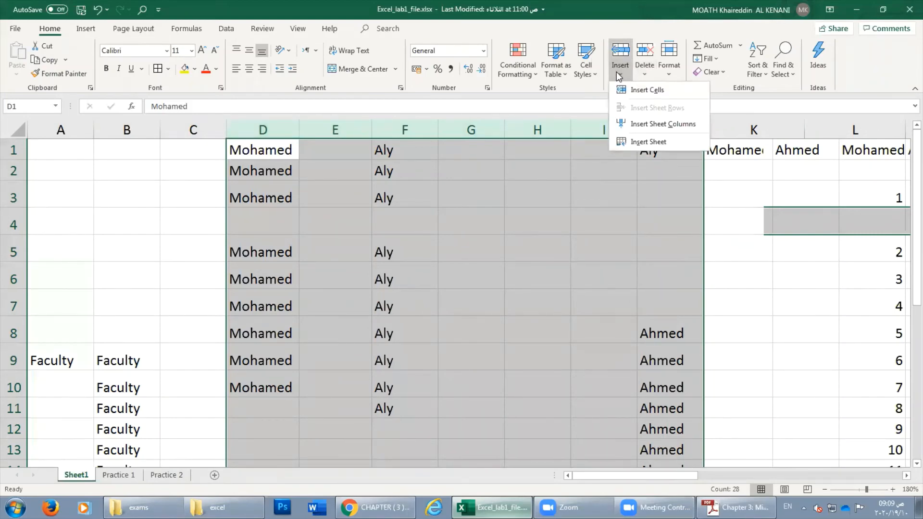
click(616, 71)
Try several row selections, ending with rows 6 and 7 selected.
click(276, 199)
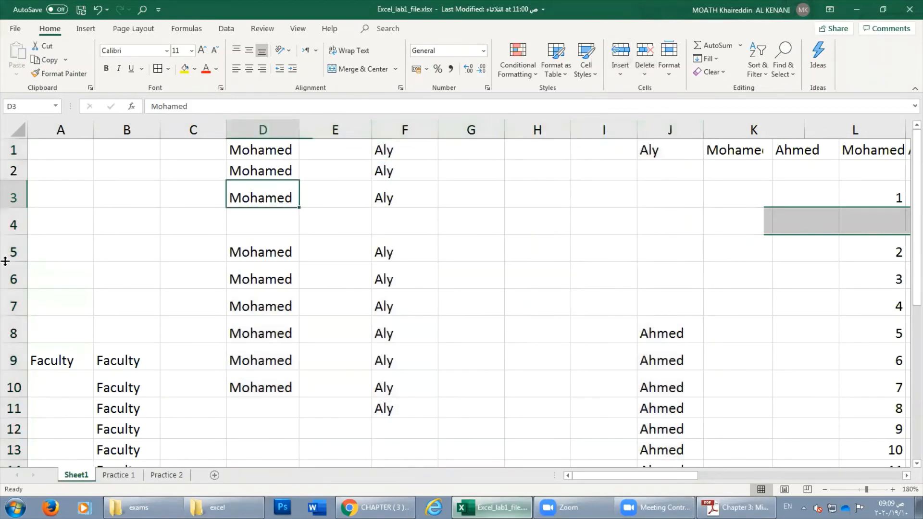
click(18, 280)
drag(18, 280, 17, 360)
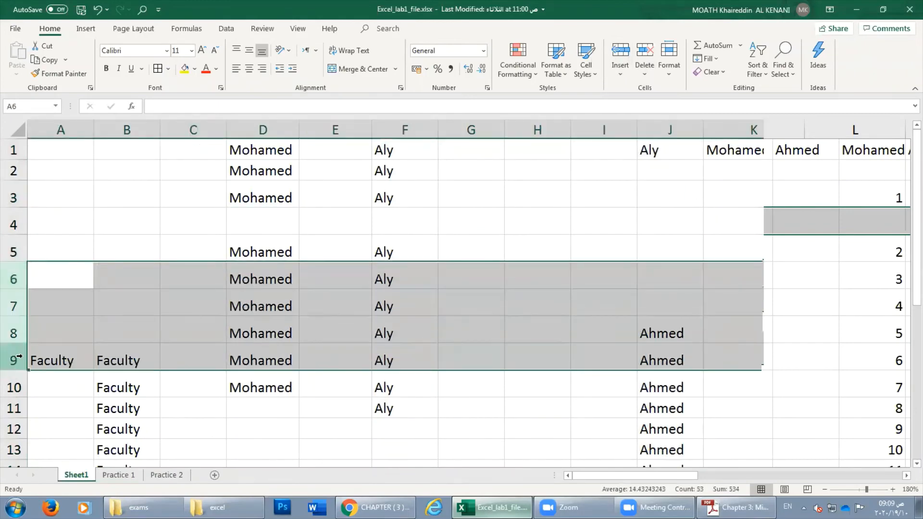
click(14, 279)
click(21, 258)
drag(22, 258, 15, 307)
click(15, 304)
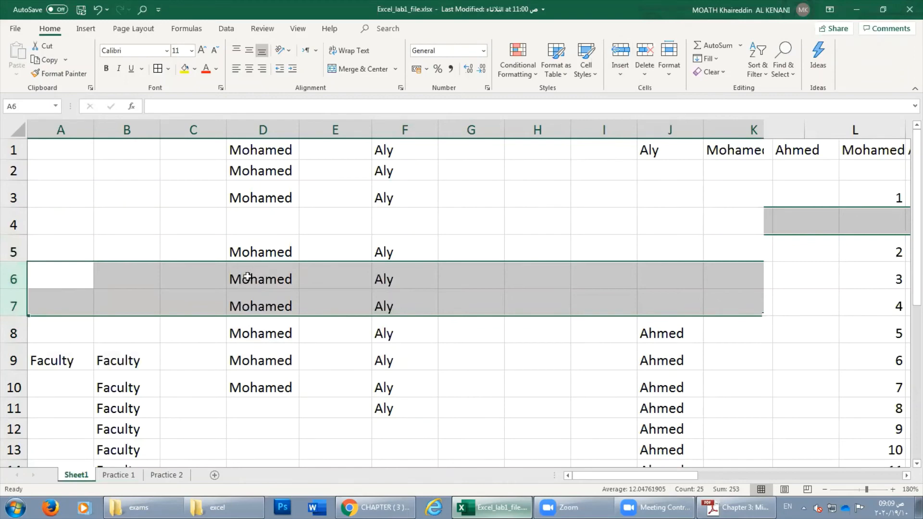
Color rows 6–7 red and insert two blank rows above them.
click(206, 68)
right_click(16, 279)
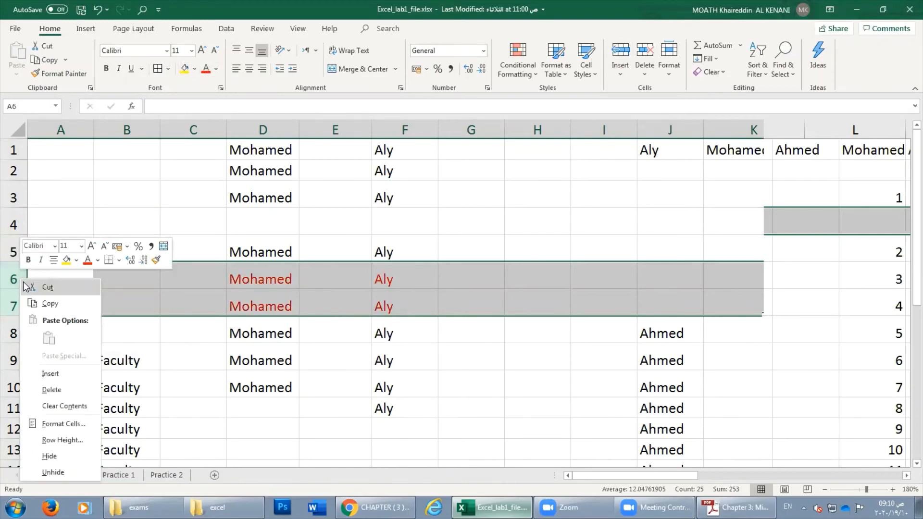
click(50, 373)
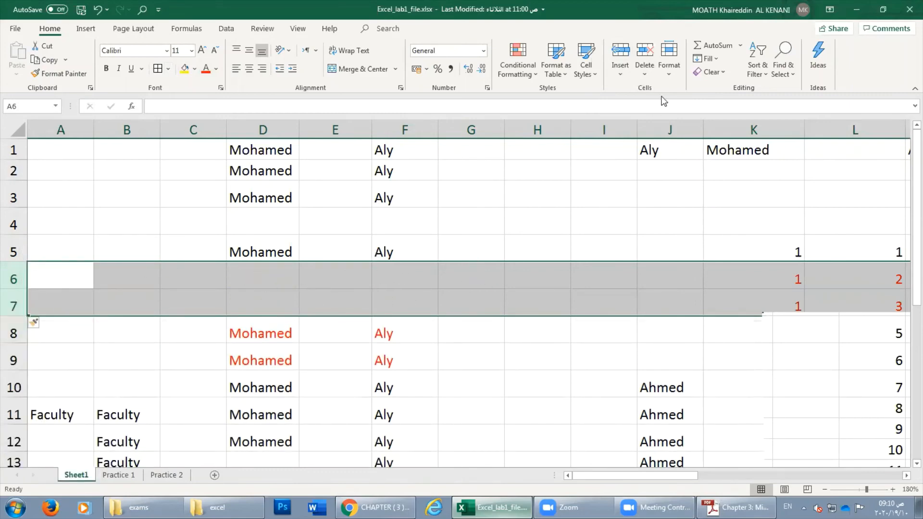
Delete column G using its right-click menu.
click(429, 273)
click(160, 300)
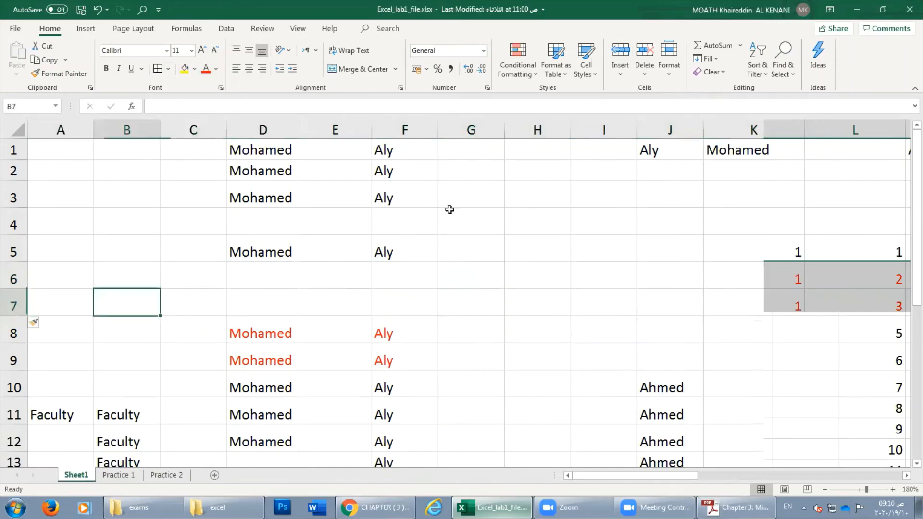
click(448, 212)
click(333, 202)
click(531, 200)
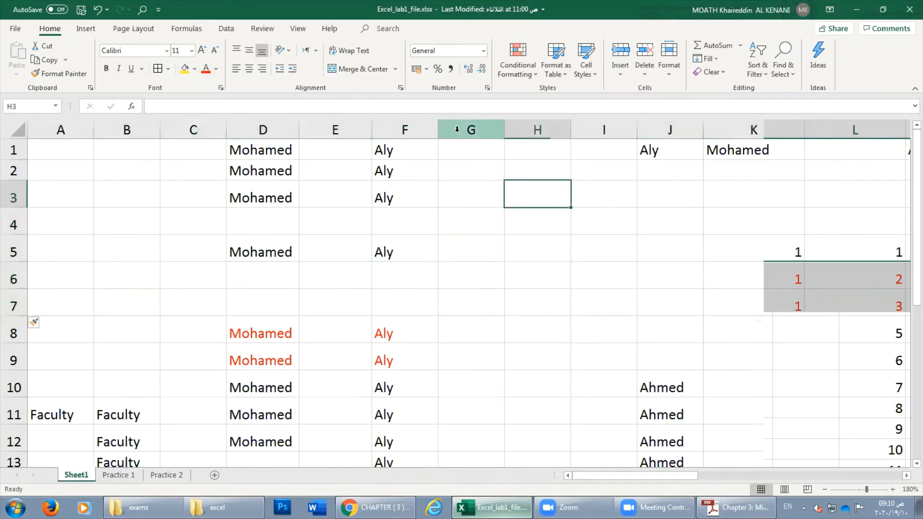
click(458, 128)
right_click(457, 128)
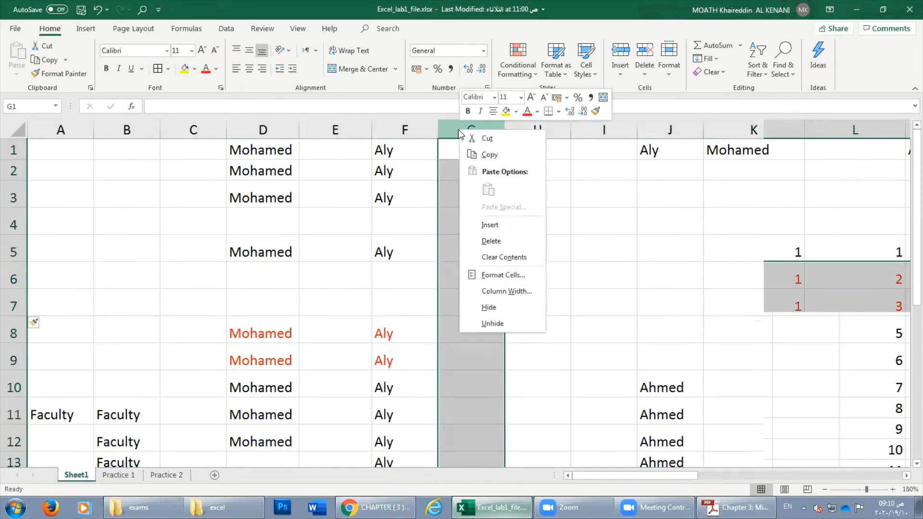
click(491, 241)
Delete columns F through I with Home > Delete > Delete Sheet Columns.
click(413, 168)
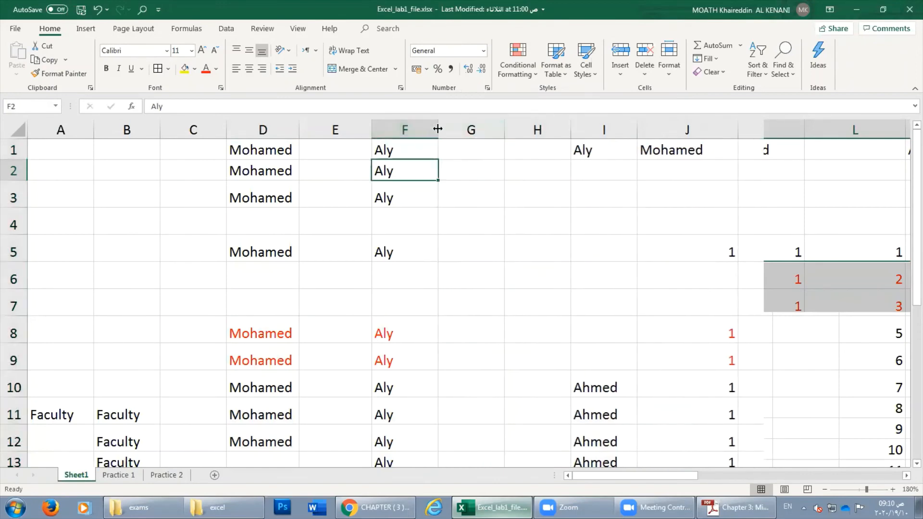
drag(404, 129, 589, 129)
right_click(537, 129)
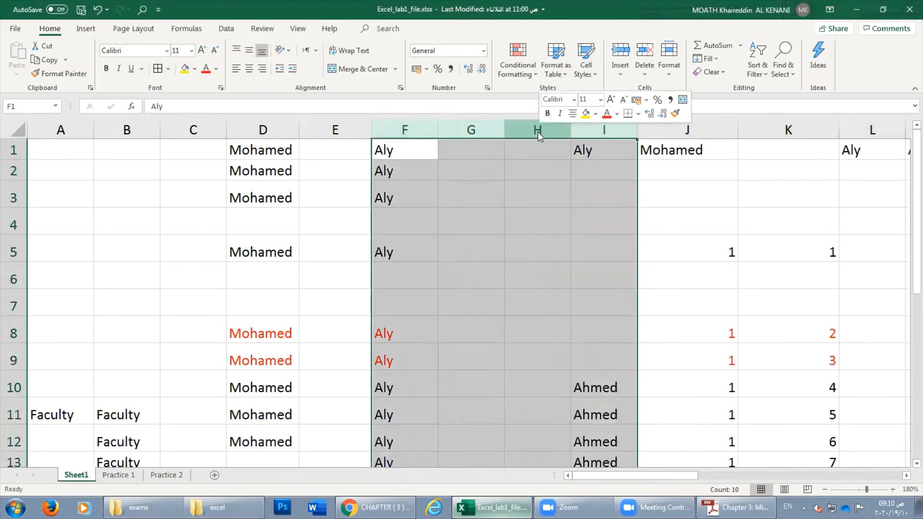
click(645, 76)
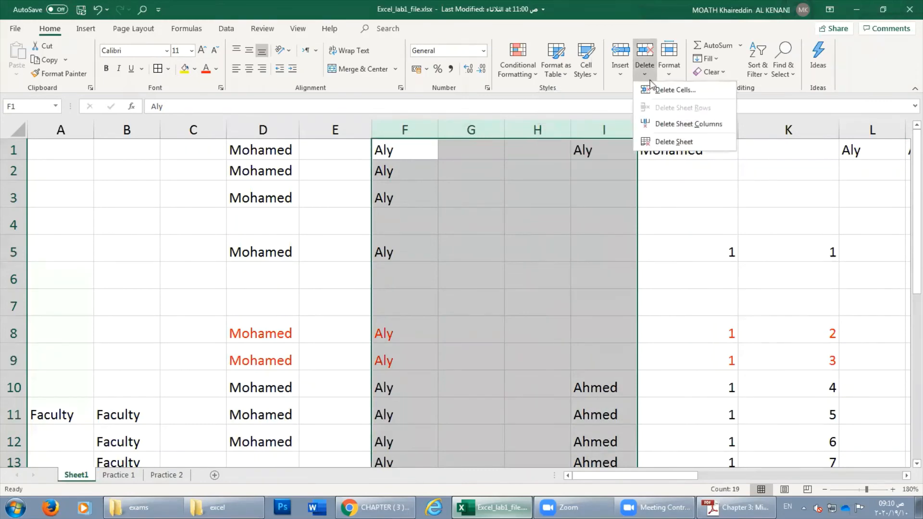
click(691, 131)
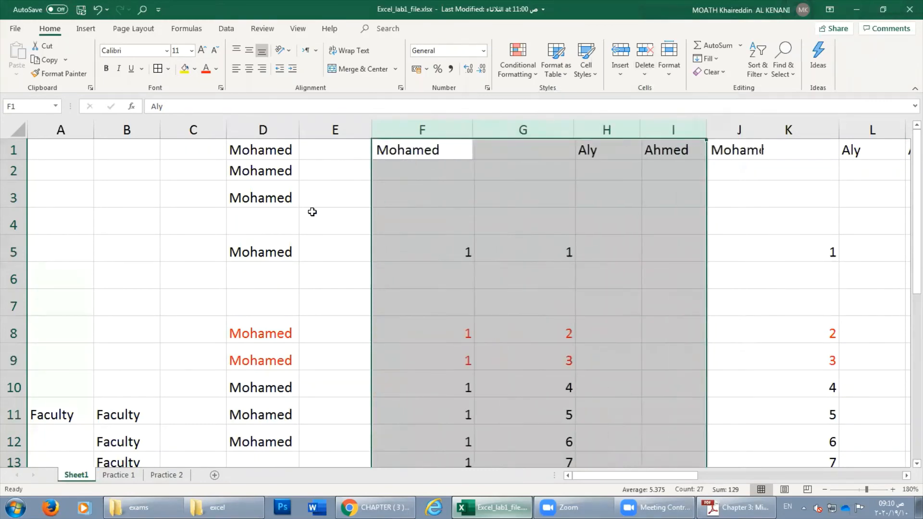
click(223, 286)
drag(11, 220, 11, 303)
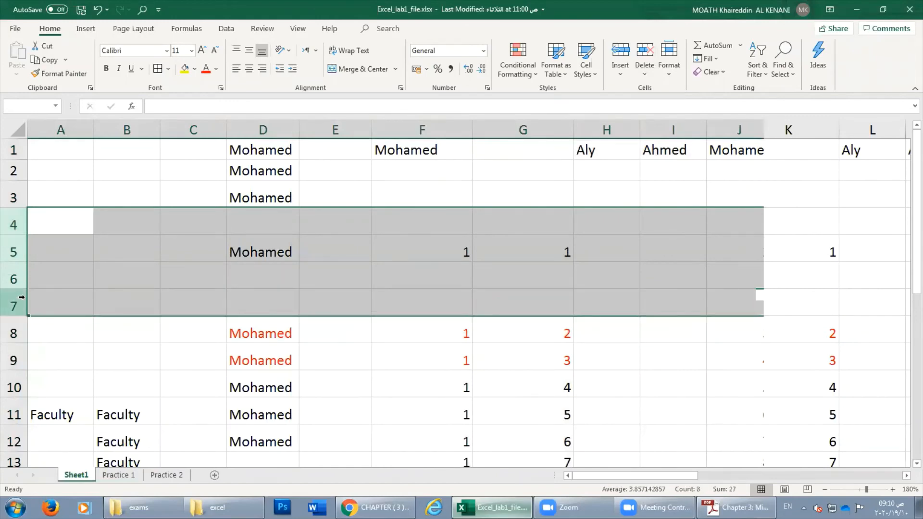
Delete rows 4–7 so the red Mohamed rows shift up.
right_click(12, 253)
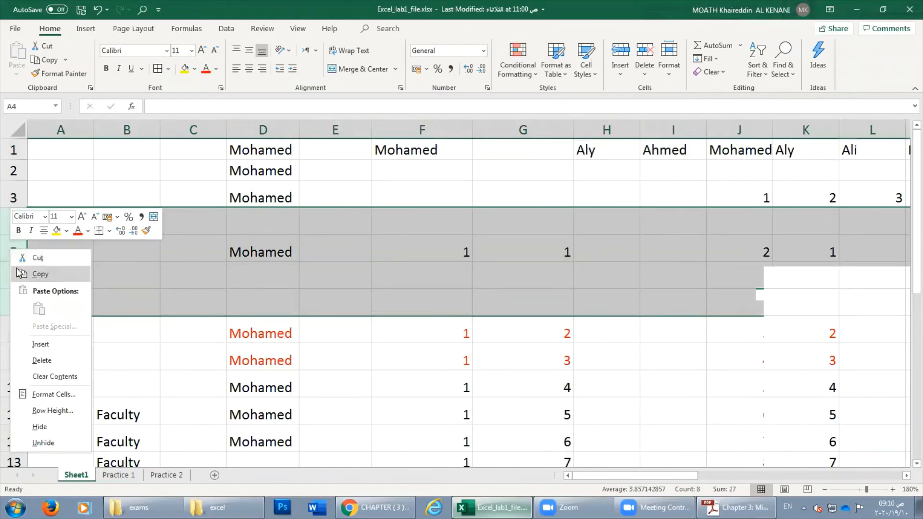
right_click(7, 248)
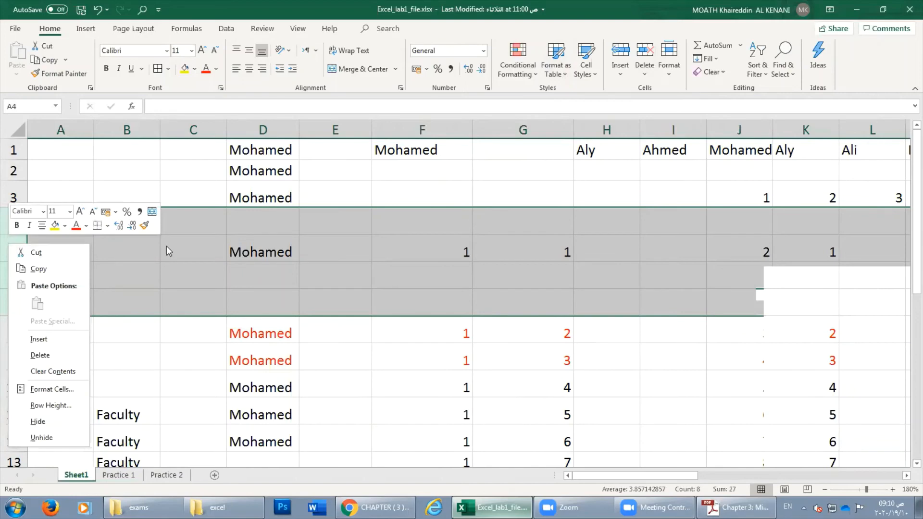
right_click(207, 253)
right_click(16, 255)
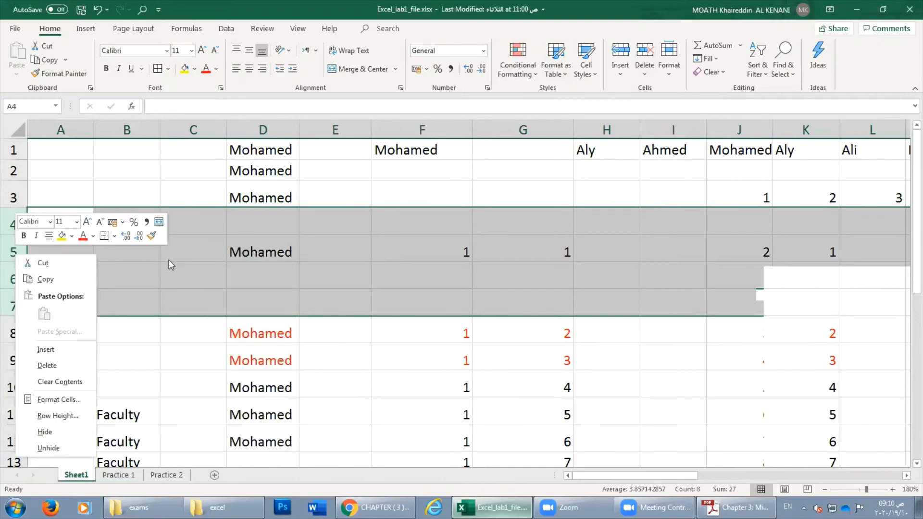
click(48, 366)
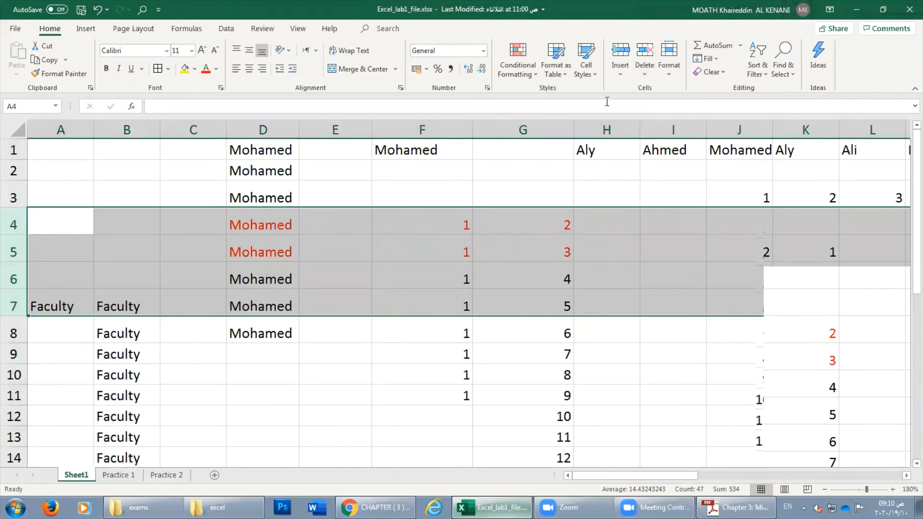
Browse the Insert, Delete and Format dropdowns, then switch to the tutorial PDF.
click(645, 67)
click(645, 68)
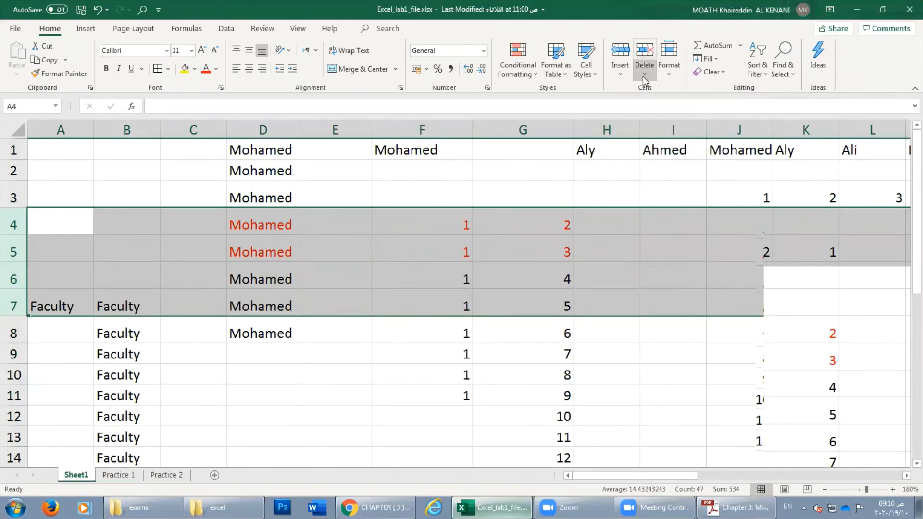
click(619, 76)
click(619, 75)
click(645, 77)
click(665, 77)
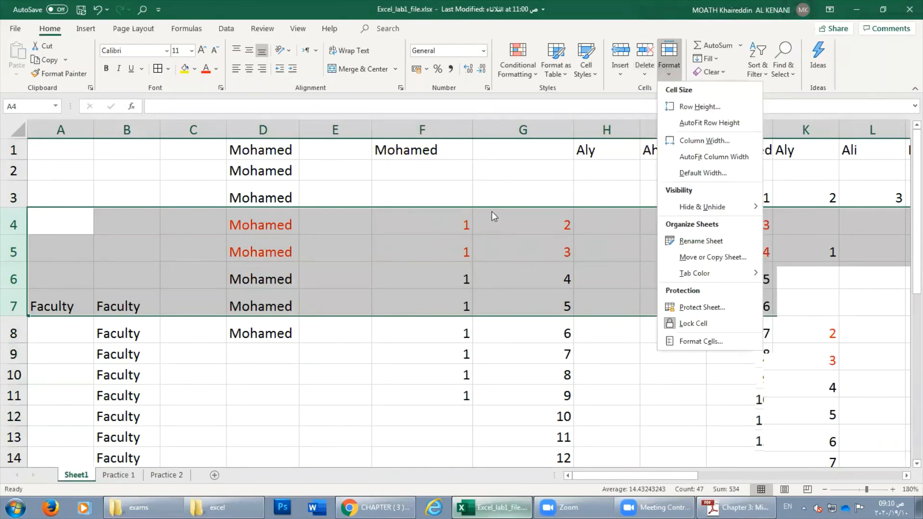
click(418, 307)
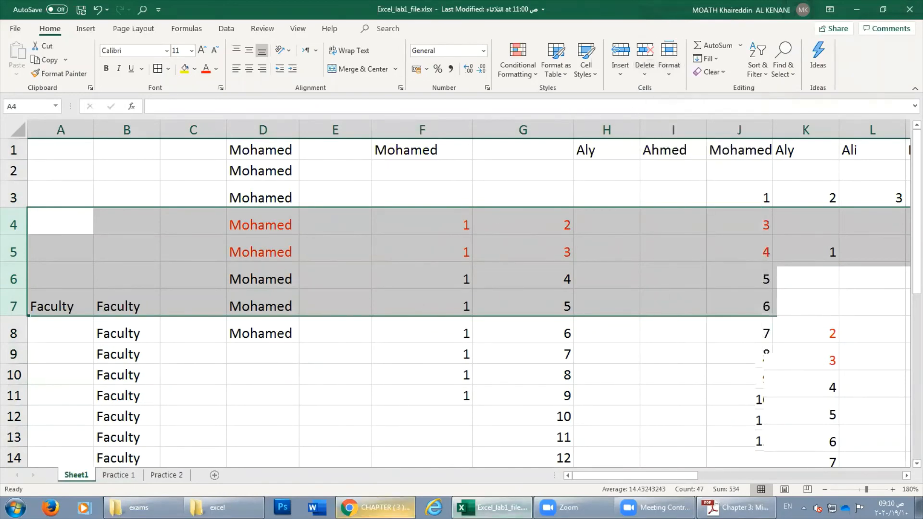
click(736, 507)
Scroll the PDF through sections 9.1–9.5 to Figure 51 on page 31.
scroll(339, 285, up, 5)
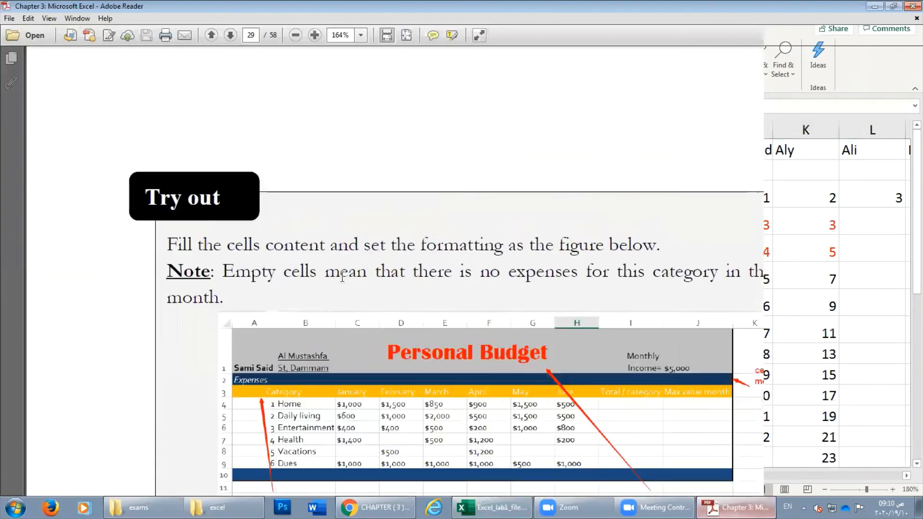
scroll(336, 284, up, 5)
scroll(337, 284, down, 12)
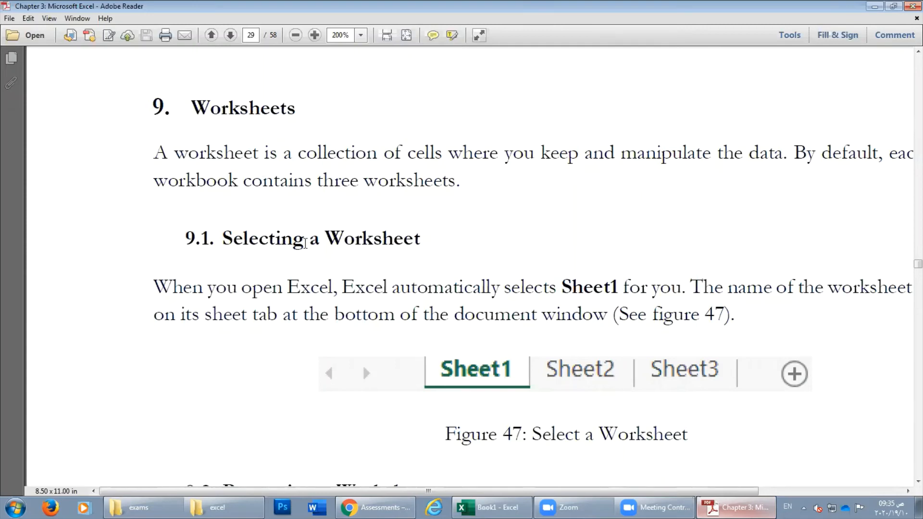
scroll(290, 245, down, 4)
scroll(324, 244, down, 15)
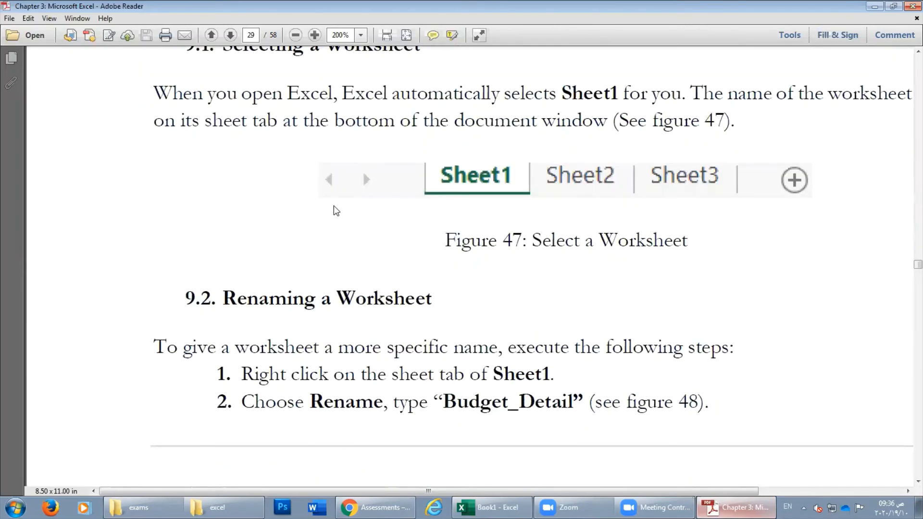
scroll(314, 225, down, 10)
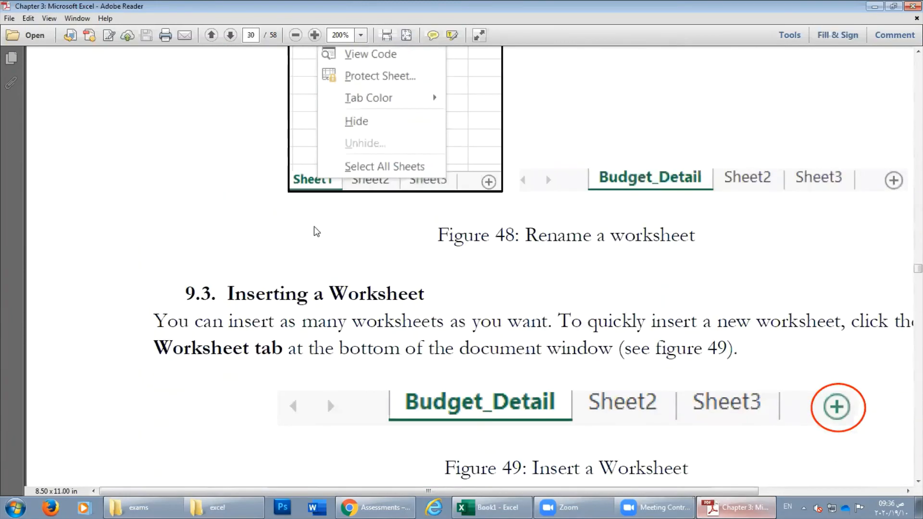
scroll(311, 210, down, 6)
scroll(326, 207, down, 20)
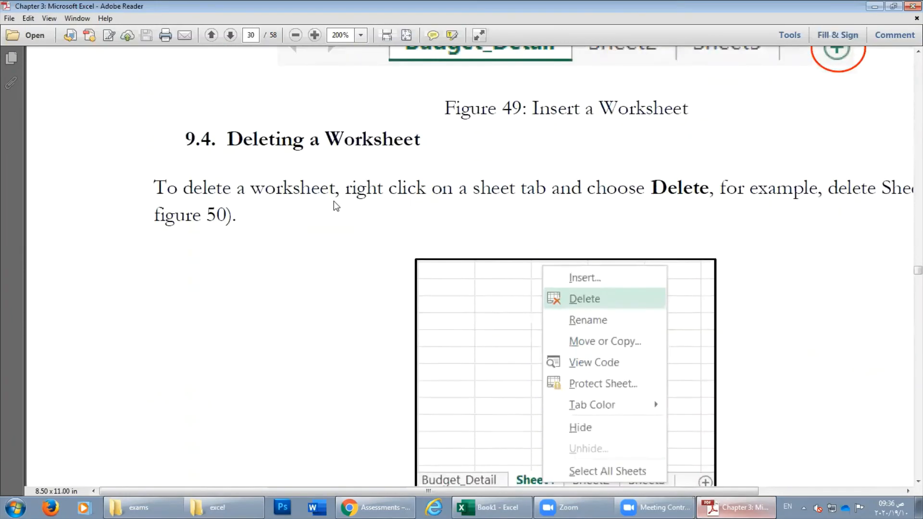
scroll(334, 201, down, 20)
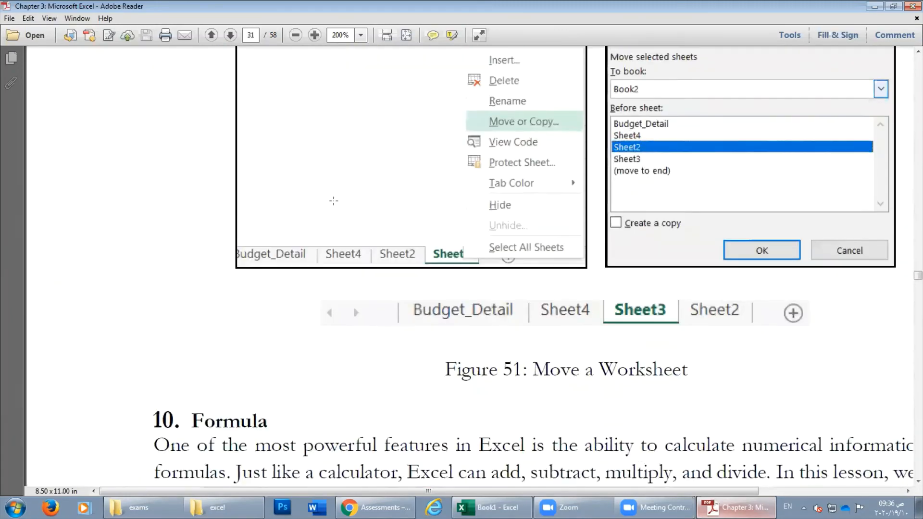
scroll(652, 427, up, 7)
In Book1, rename the Sheet1 tab to 'personal b' and add blank Sheet2.
click(490, 500)
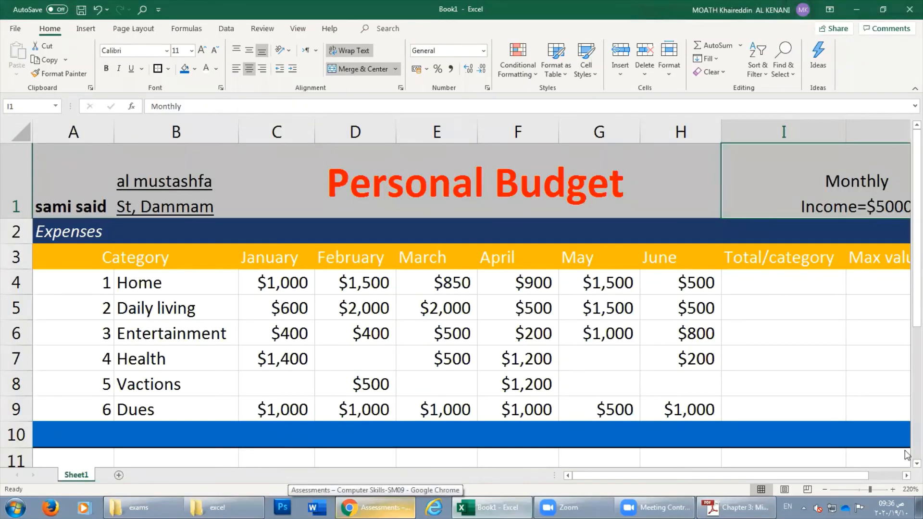
right_click(81, 479)
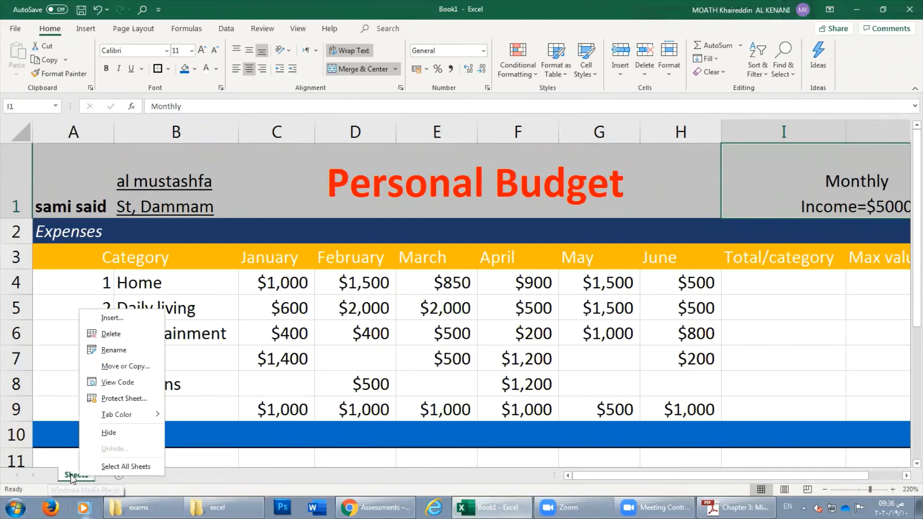
click(113, 350)
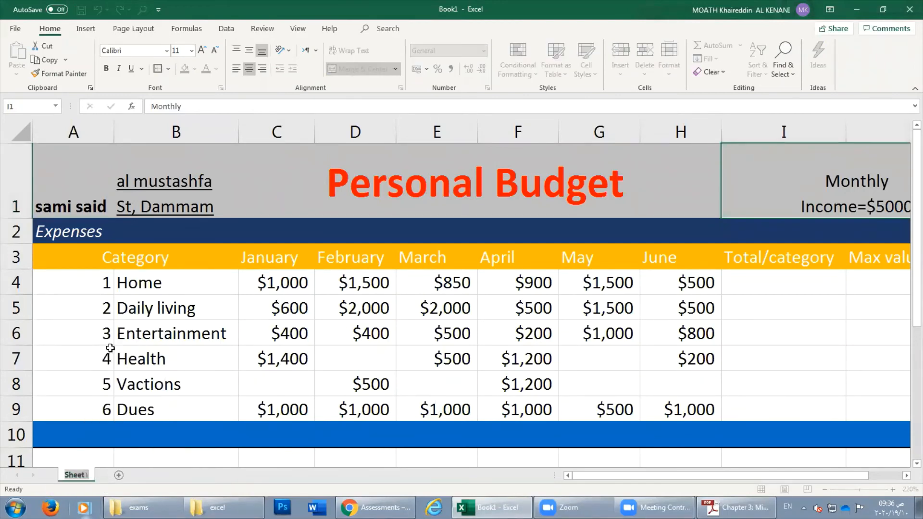
text(personal)
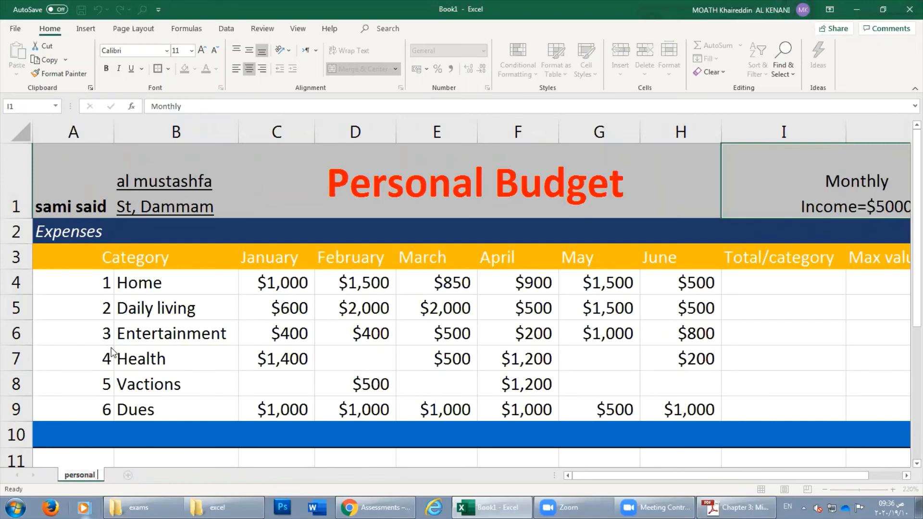
text( b)
key(Return)
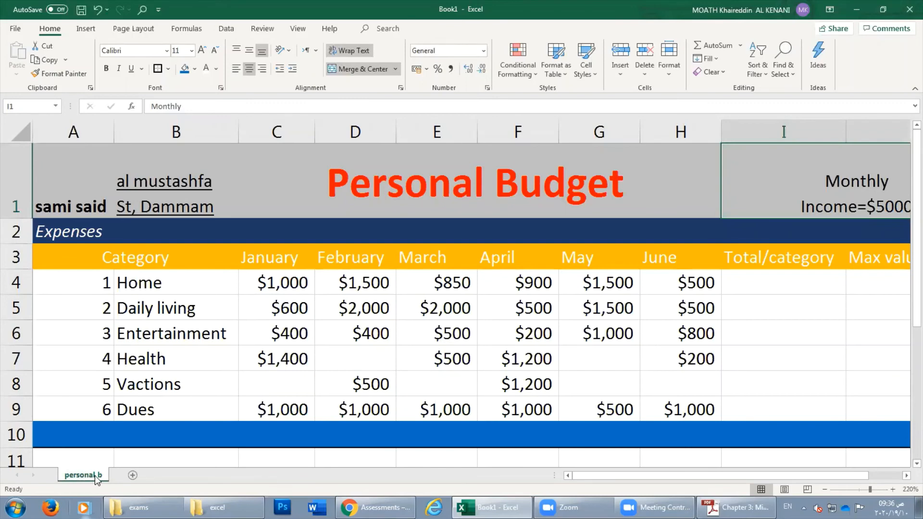
click(133, 477)
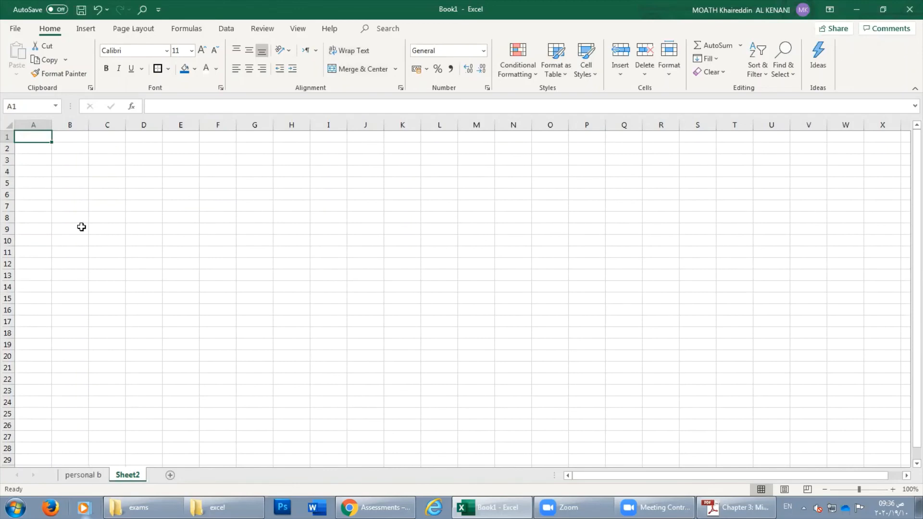
click(96, 475)
click(119, 476)
click(136, 29)
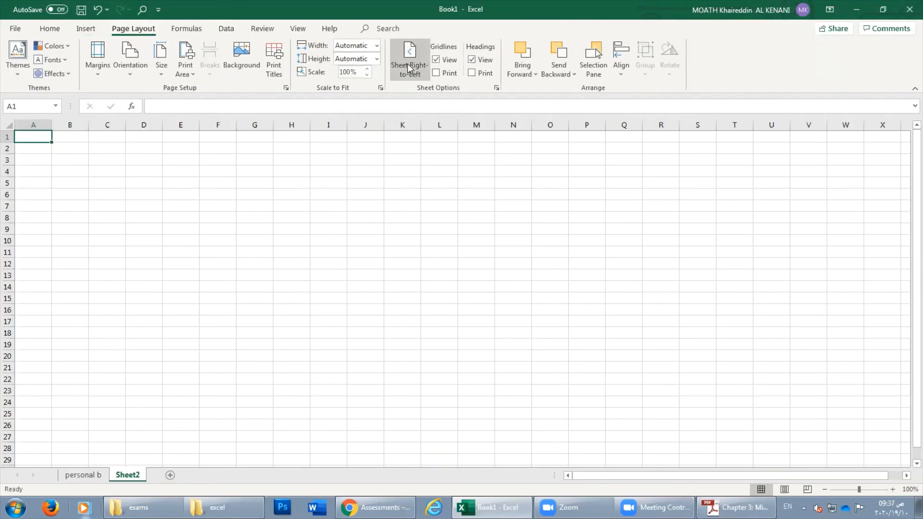
click(408, 64)
click(407, 64)
click(407, 64)
click(408, 64)
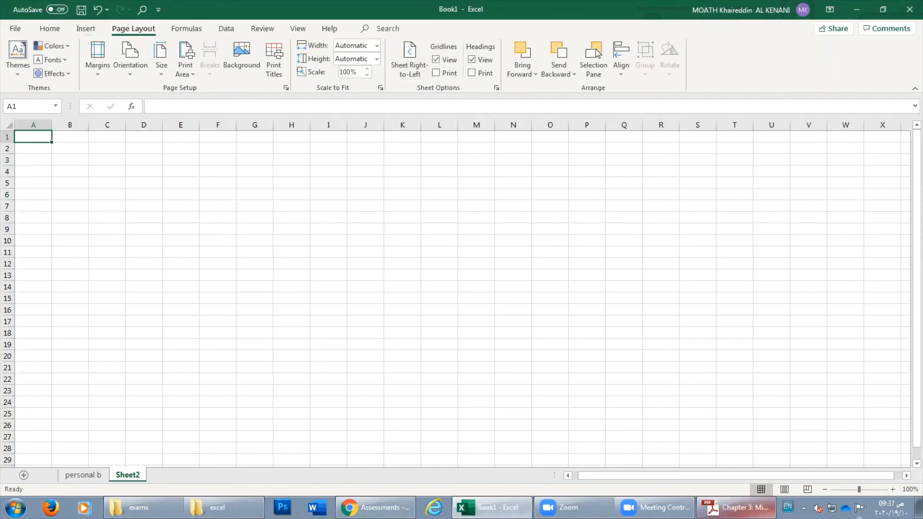
click(893, 490)
click(892, 490)
click(893, 490)
click(893, 489)
click(893, 489)
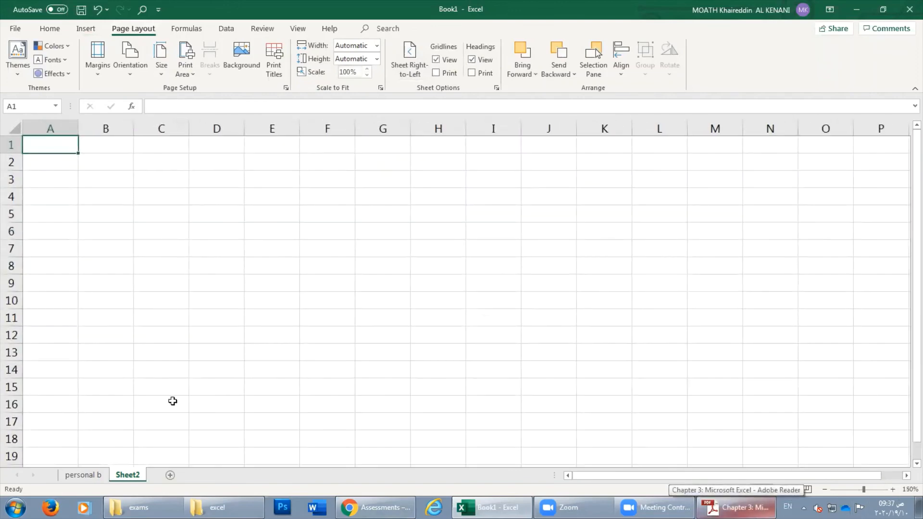
Add new blank sheets Sheet3, Sheet4 and Sheet5.
right_click(126, 475)
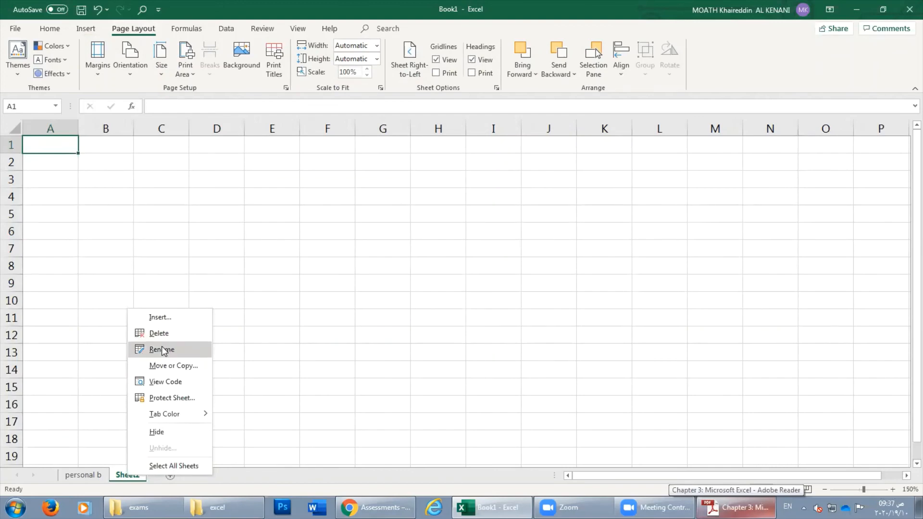
click(116, 477)
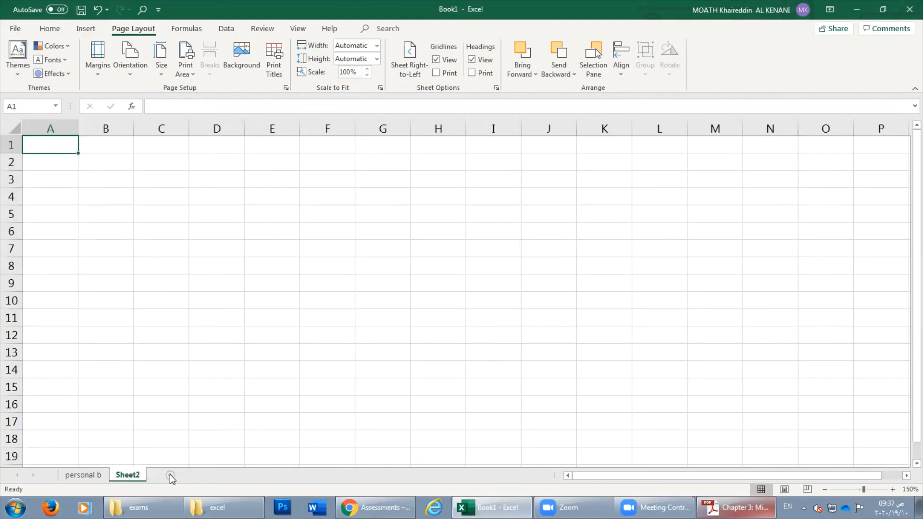
click(169, 476)
click(207, 476)
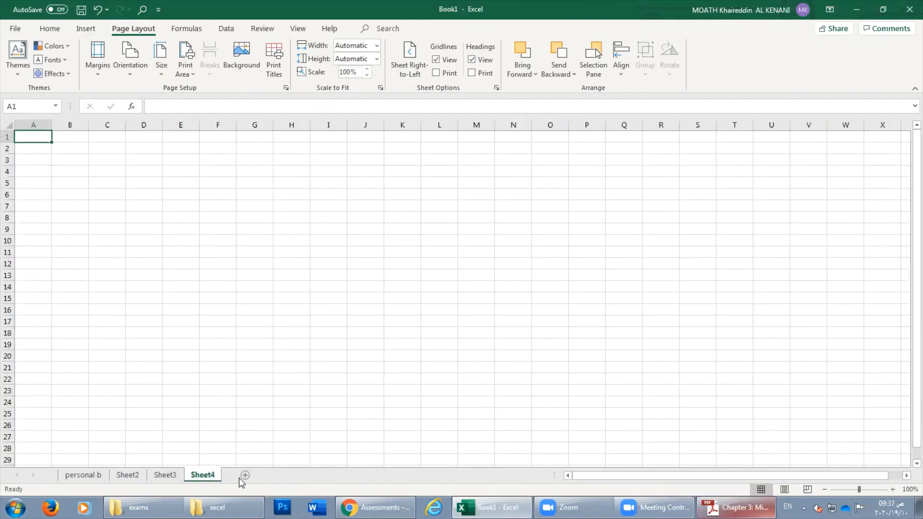
click(245, 476)
Click through the sheet tabs Sheet2 to Sheet5 and back to personal b.
click(124, 477)
click(195, 475)
click(235, 476)
click(142, 477)
click(161, 476)
click(212, 476)
click(83, 478)
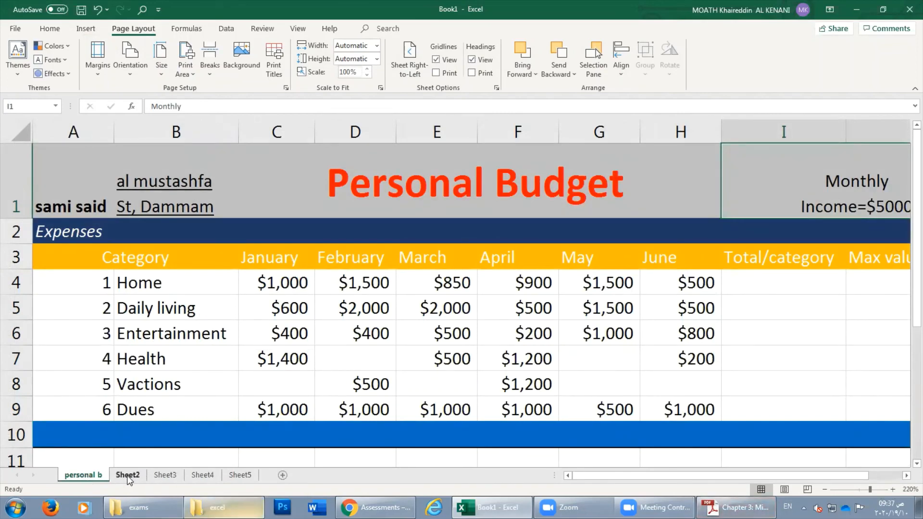
click(165, 476)
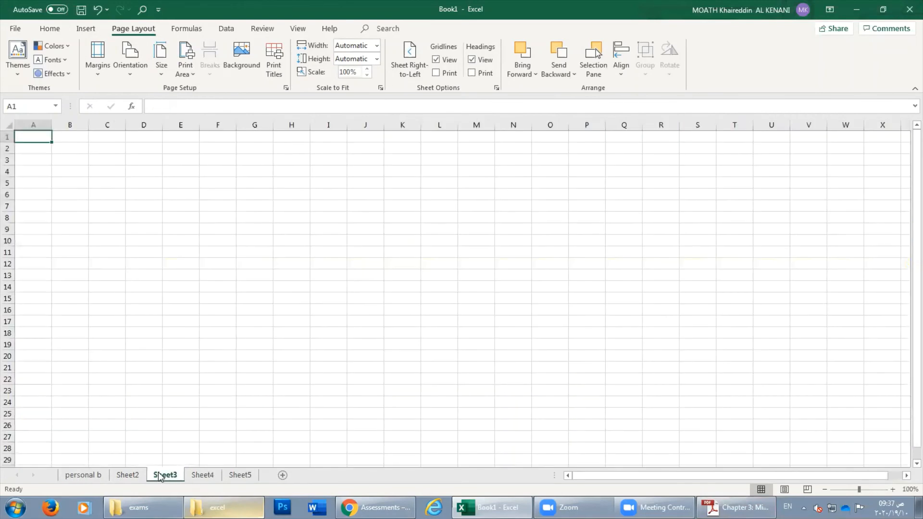
right_click(166, 478)
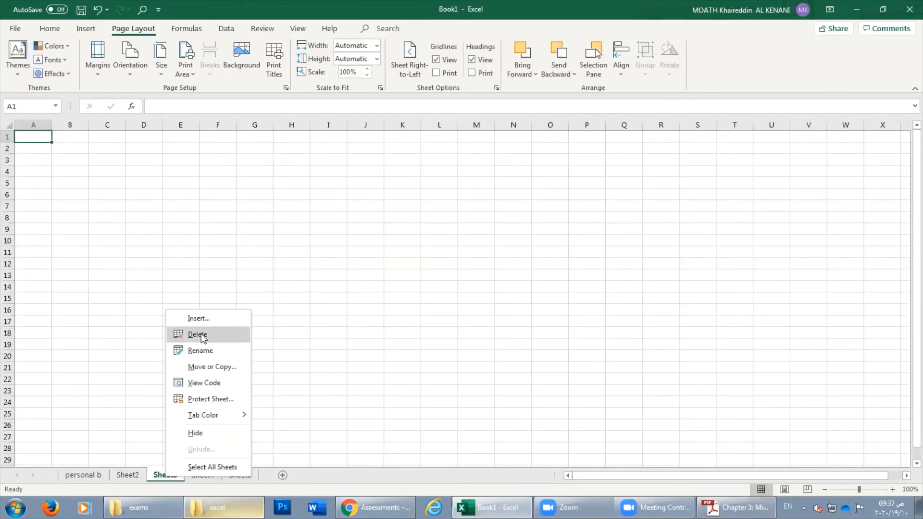
click(155, 478)
click(89, 474)
Review the Home Insert, Delete and Format sheet options, then go to Sheet3.
click(50, 30)
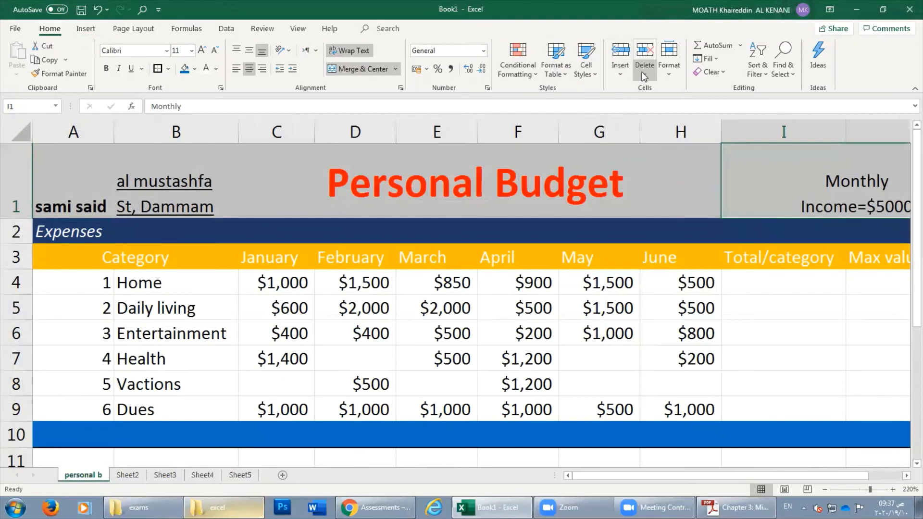
click(620, 69)
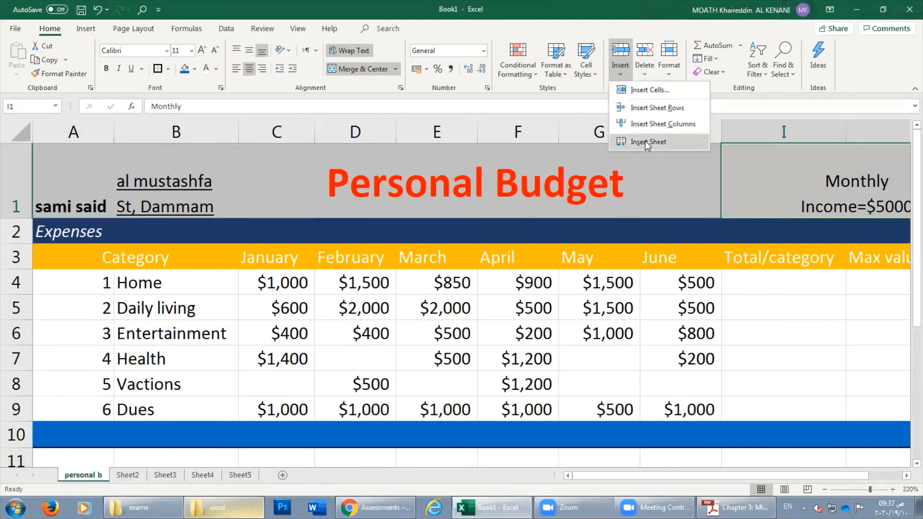
click(643, 73)
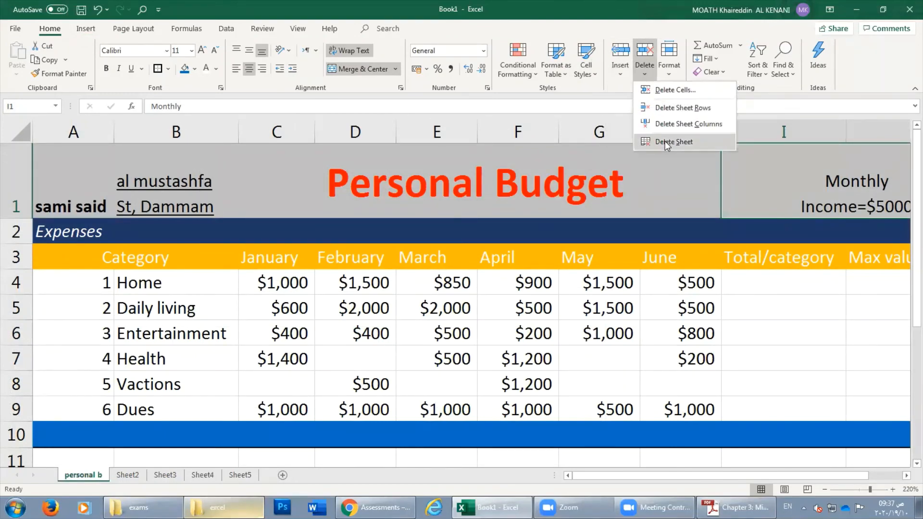
click(672, 72)
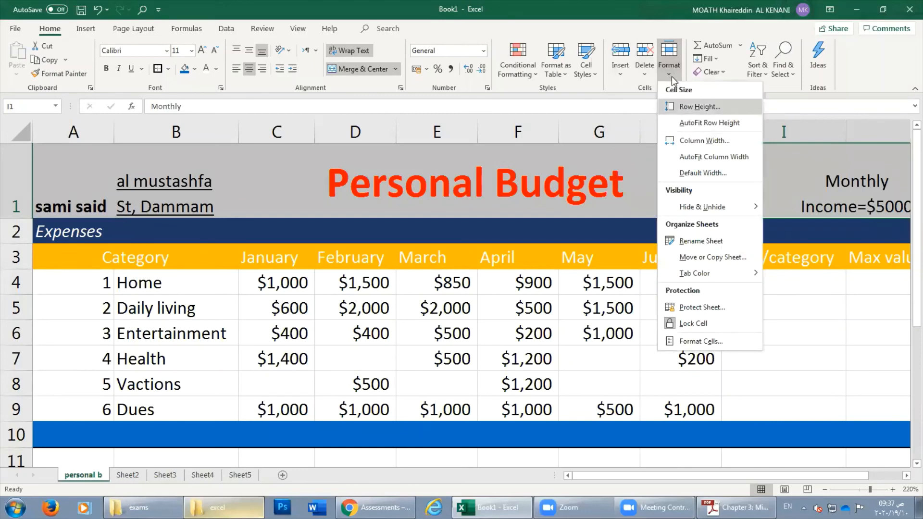
click(166, 476)
click(166, 476)
Delete Sheet3 from the workbook.
right_click(168, 479)
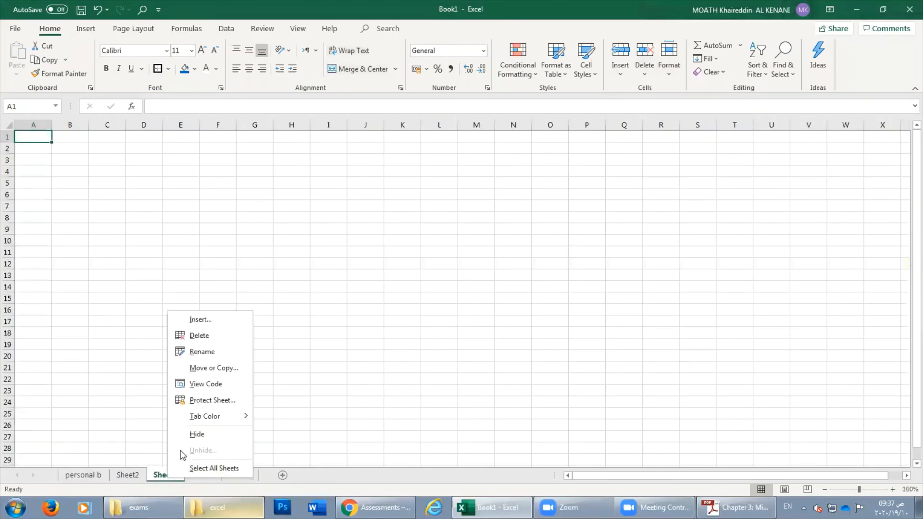
click(217, 336)
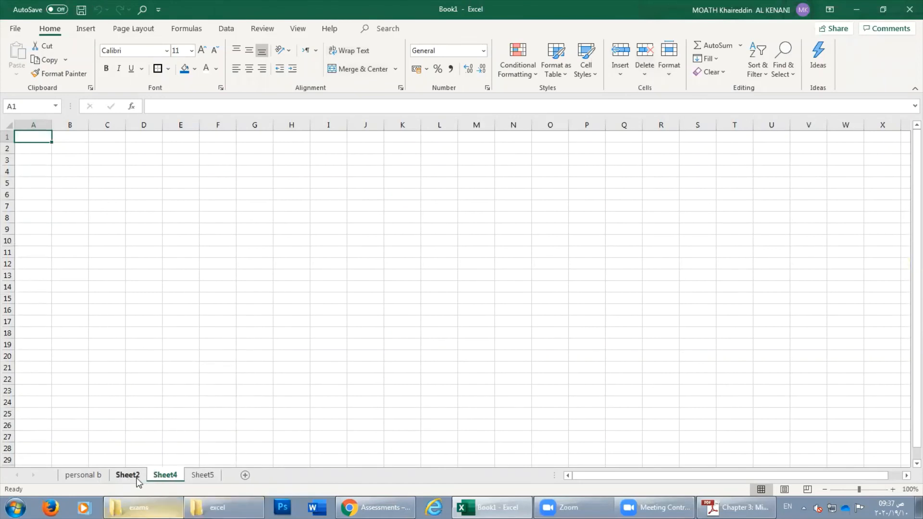
right_click(164, 477)
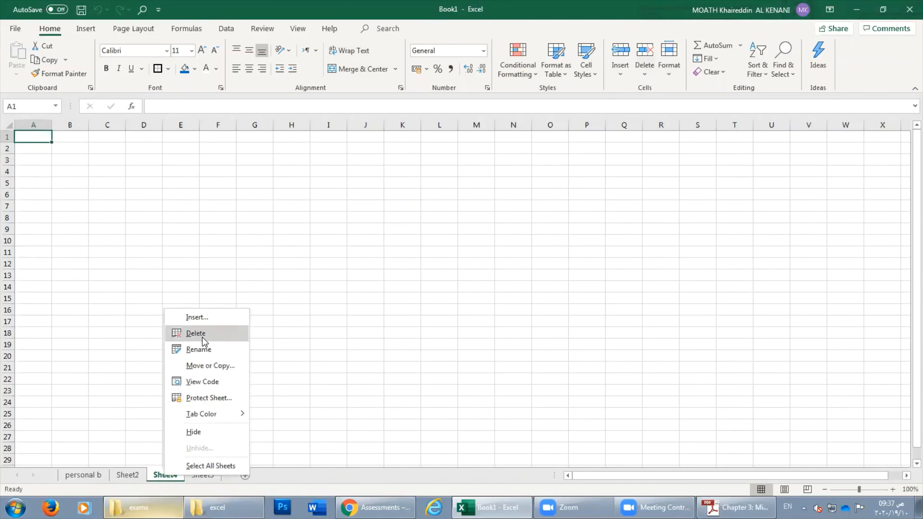
click(151, 481)
Insert a new blank worksheet before Sheet4.
click(123, 475)
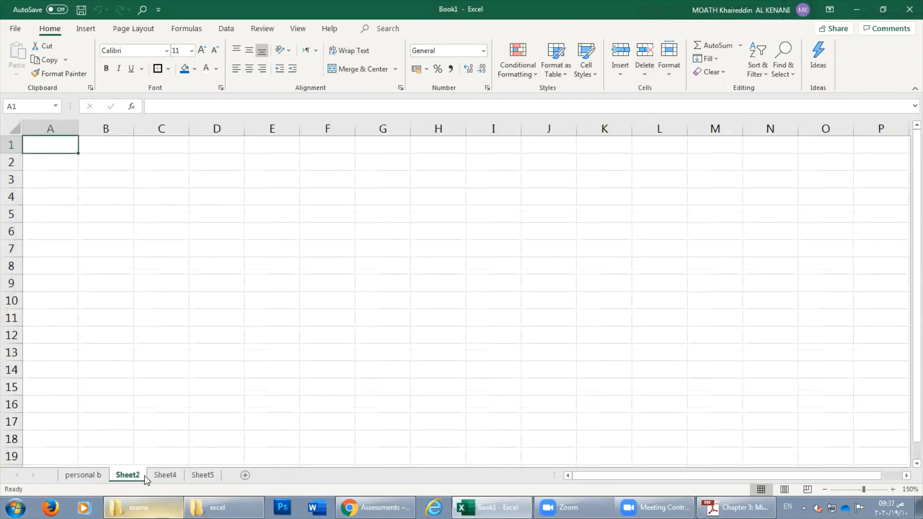
click(162, 476)
right_click(167, 477)
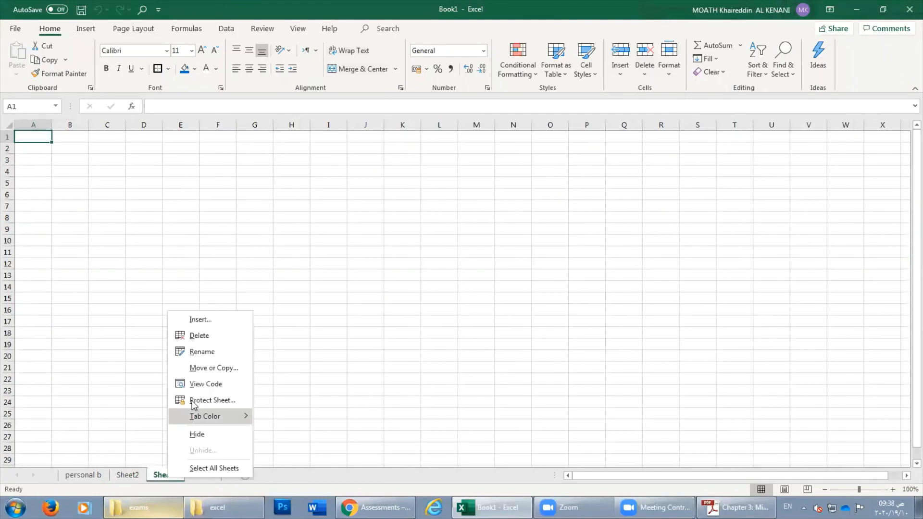
click(201, 320)
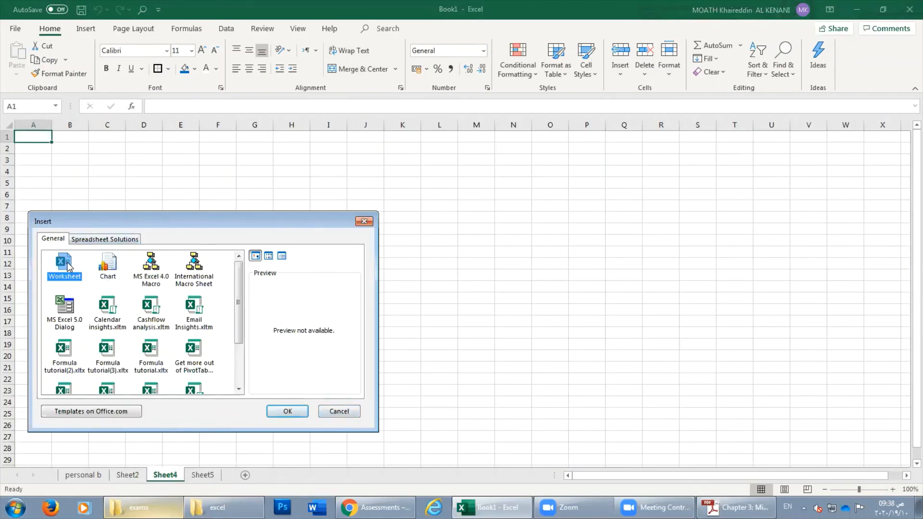
click(290, 411)
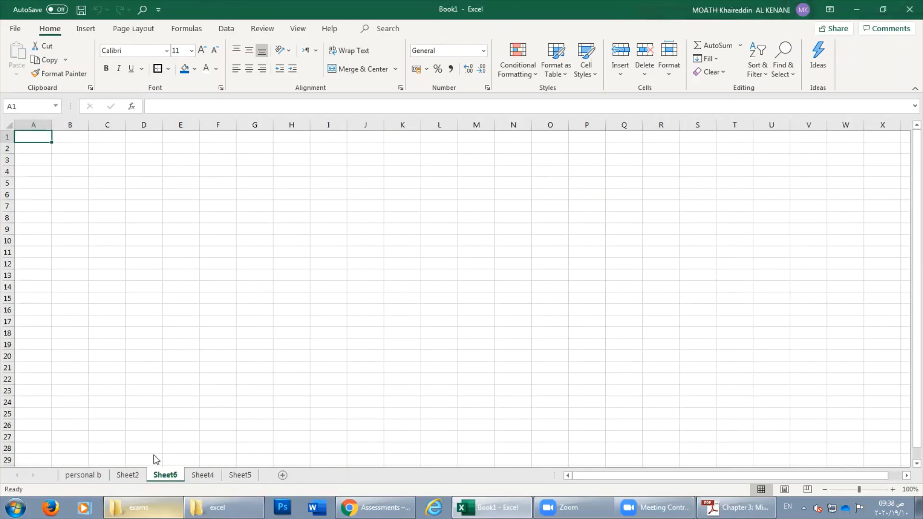
Group the blank sheets Sheet4, Sheet5 and Sheet6 together.
right_click(172, 476)
click(158, 477)
click(127, 476)
click(165, 476)
click(199, 477)
click(181, 476)
click(100, 478)
click(127, 476)
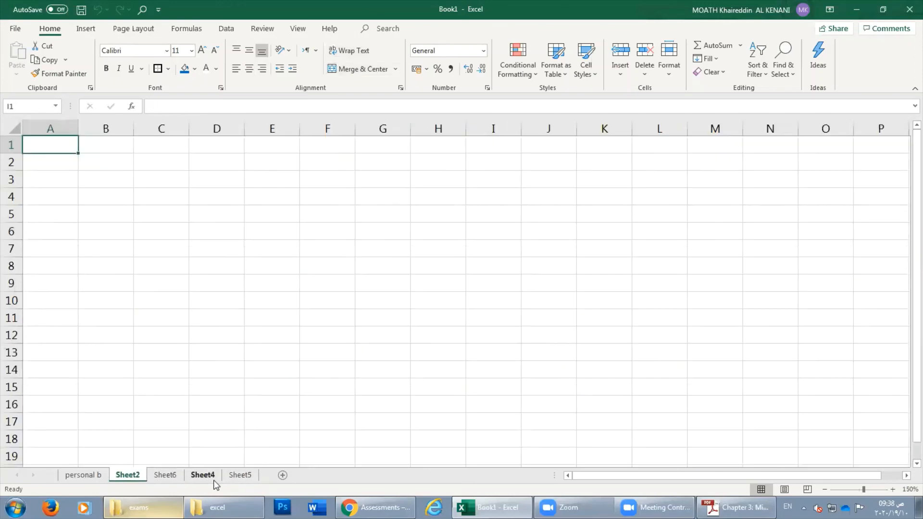
click(239, 477)
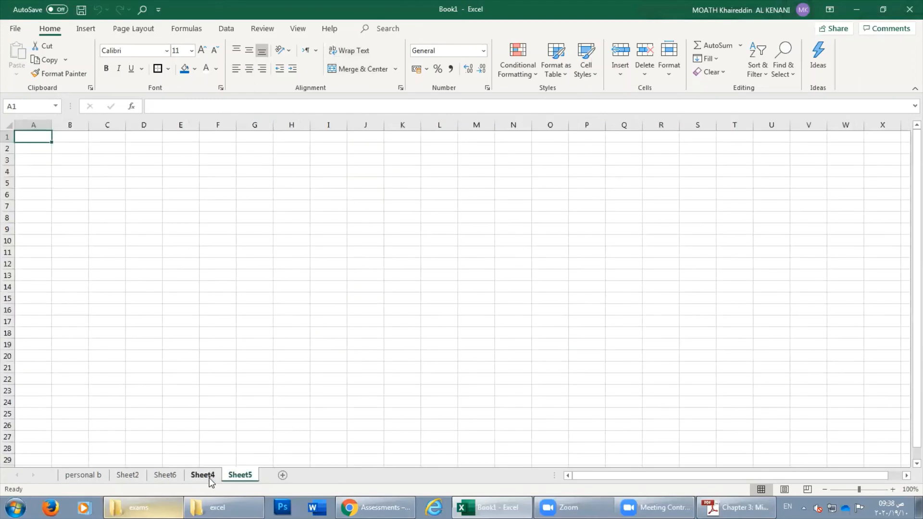
ctrl+click(165, 476)
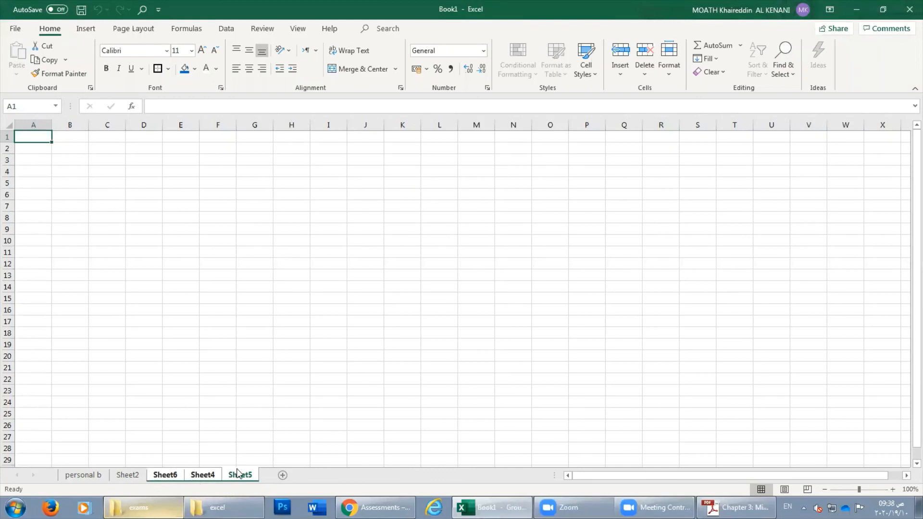
Delete the grouped blank sheets, leaving only personal b and Sheet2.
right_click(206, 478)
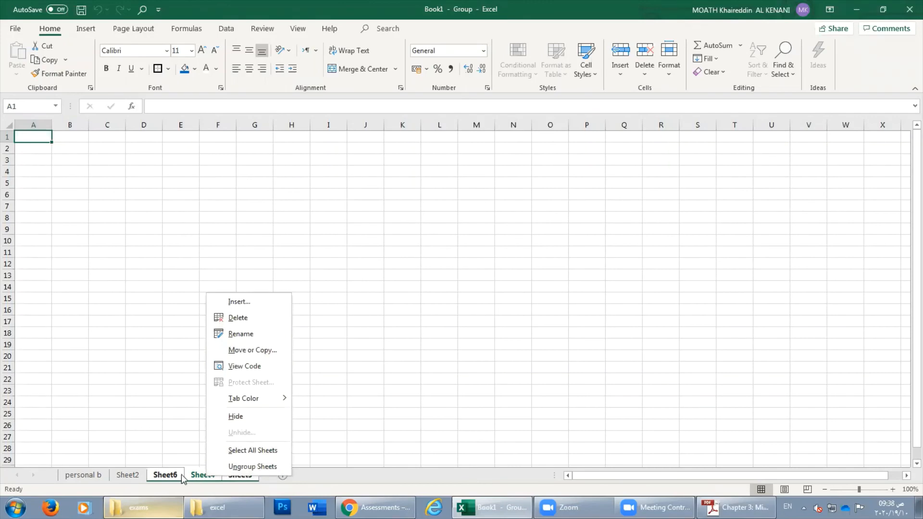
click(245, 318)
click(81, 474)
click(121, 475)
click(100, 475)
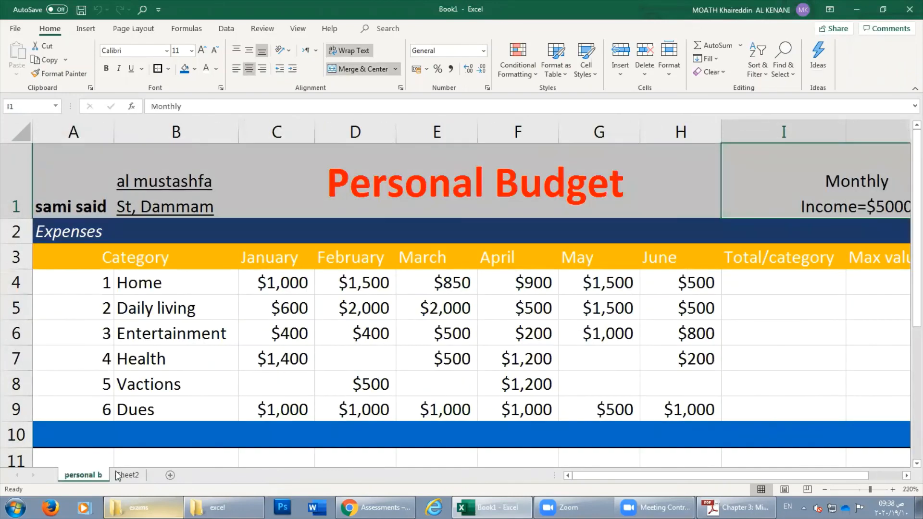
Colour the Sheet2 tab red.
click(132, 475)
right_click(133, 475)
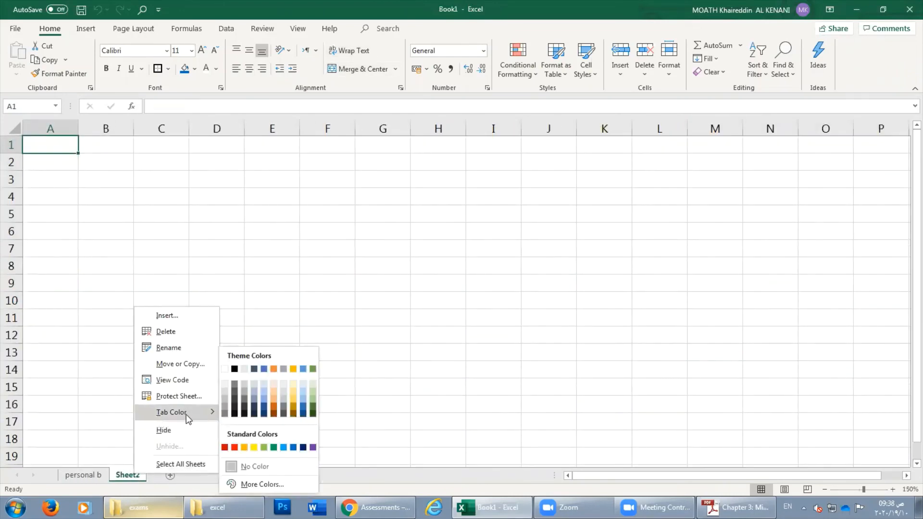
click(235, 448)
Colour the personal b tab green and compare it with Sheet2's red tab.
right_click(80, 477)
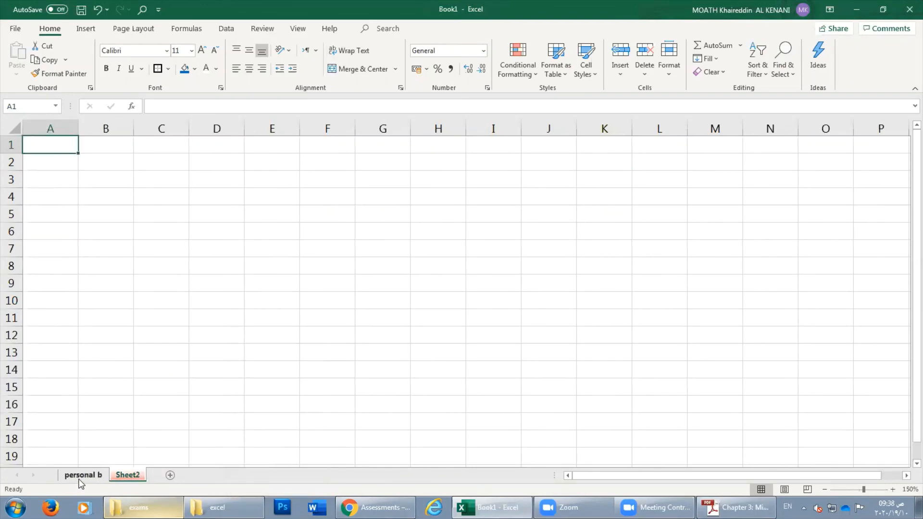
mouse_move(141, 422)
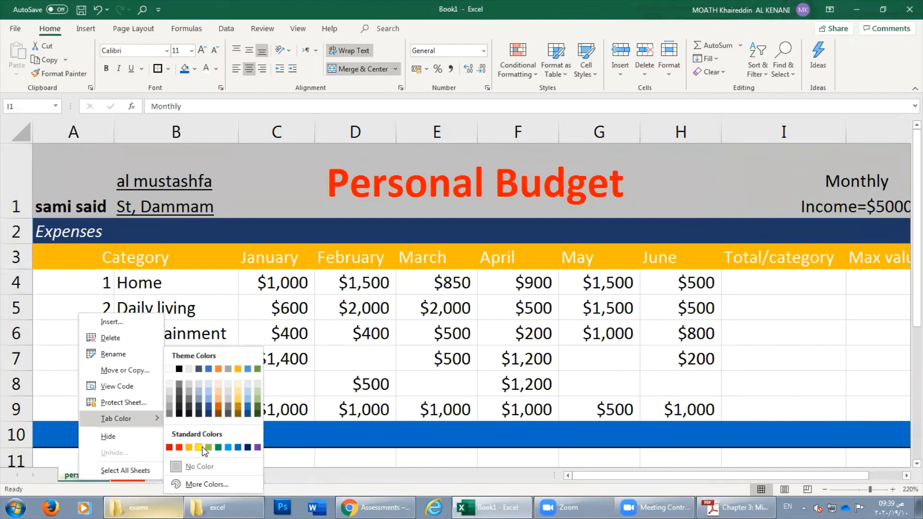
click(208, 447)
click(119, 474)
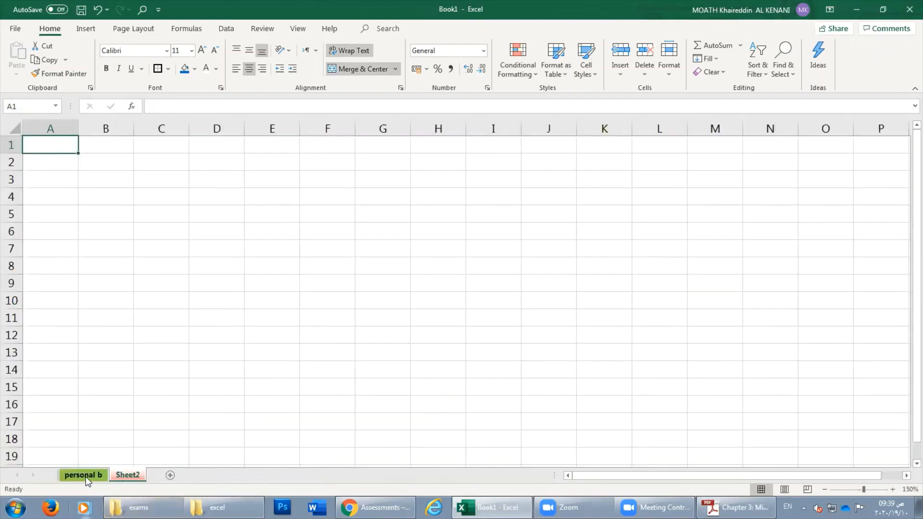
click(86, 476)
click(131, 475)
click(98, 475)
click(117, 477)
click(91, 477)
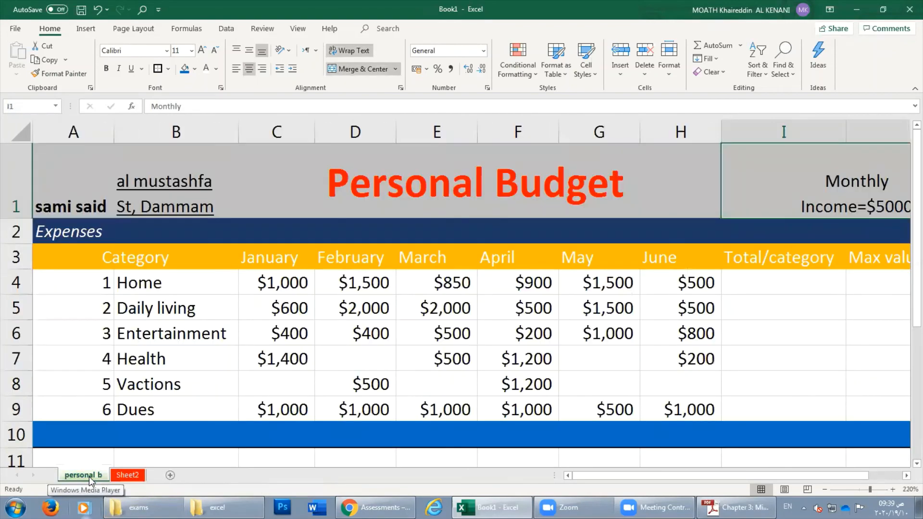
click(115, 477)
click(91, 476)
Move Sheet2 in front of the personal b sheet.
right_click(88, 476)
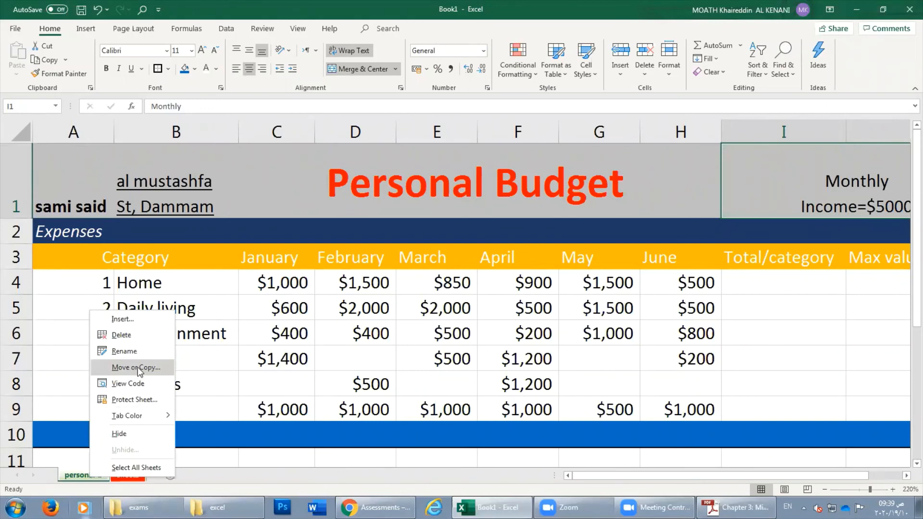
click(74, 477)
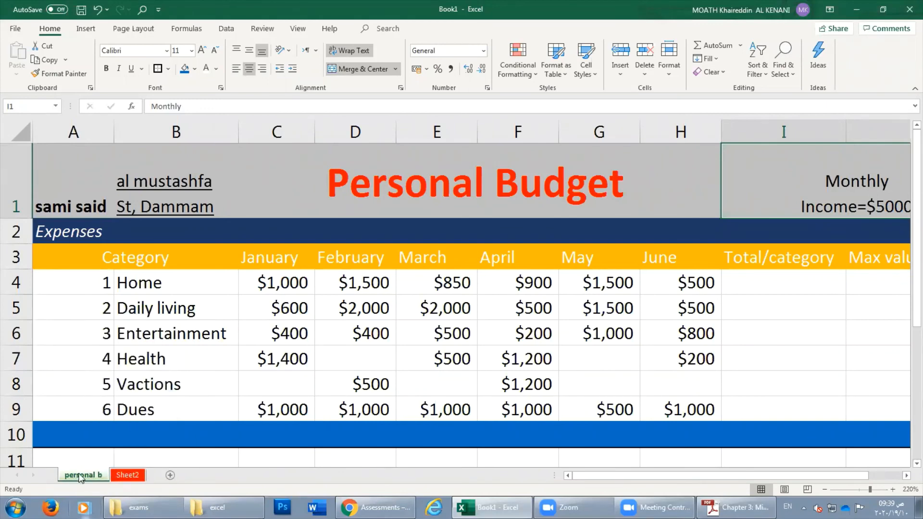
mouse_move(104, 459)
mouse_down()
mouse_move(90, 481)
mouse_move(103, 456)
mouse_move(164, 456)
mouse_move(86, 461)
mouse_up()
drag(153, 460, 153, 460)
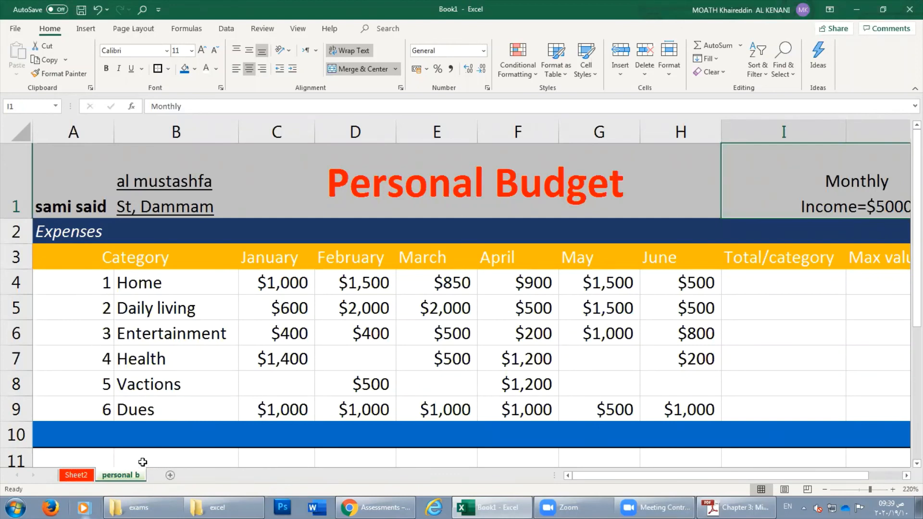
Move personal b back to the front, ahead of Sheet2.
click(78, 475)
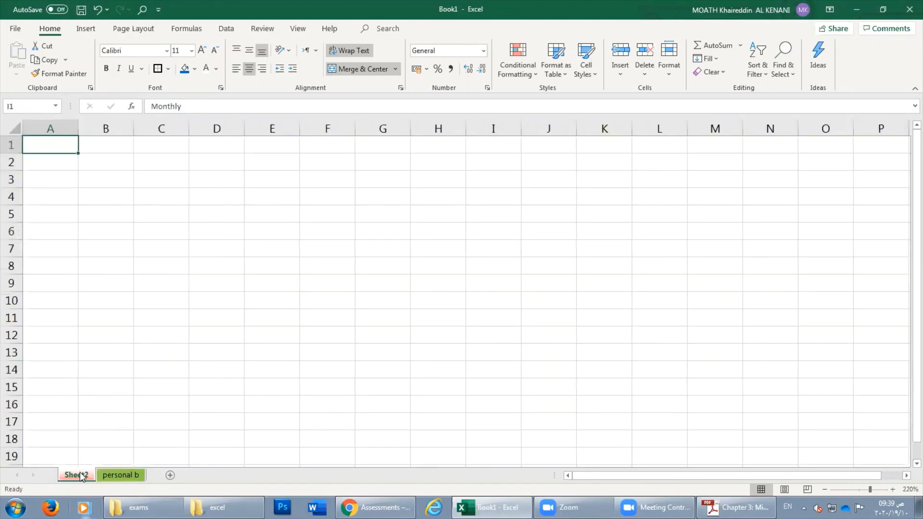
click(111, 474)
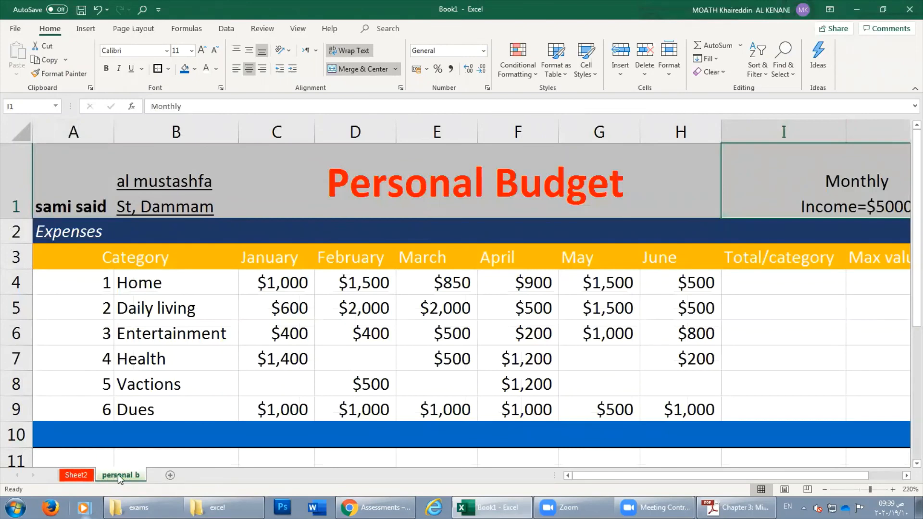
drag(119, 476, 51, 463)
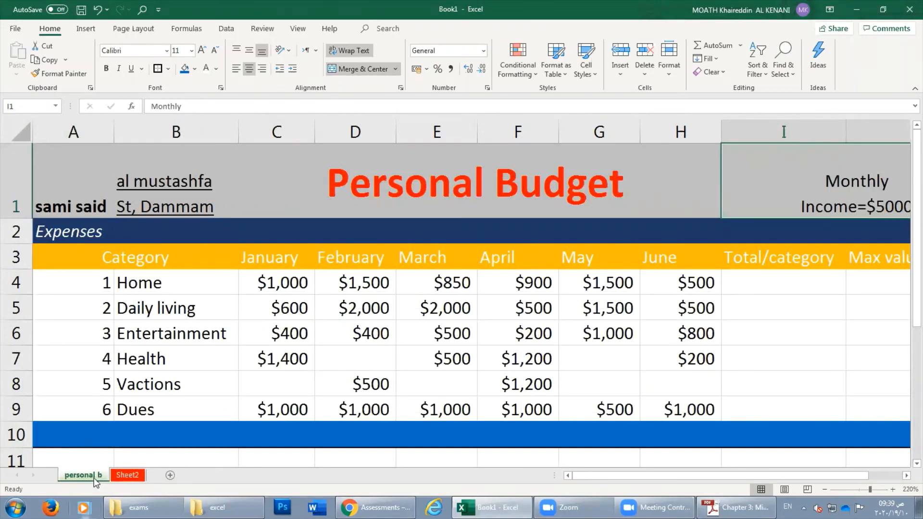
Bring up the Move or Copy dialog for personal b and reposition it.
right_click(92, 475)
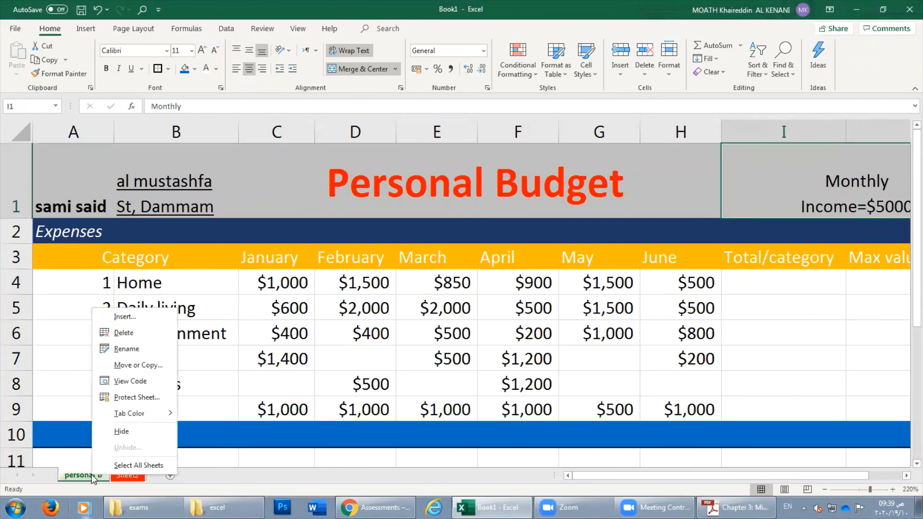
click(136, 365)
drag(126, 286, 301, 203)
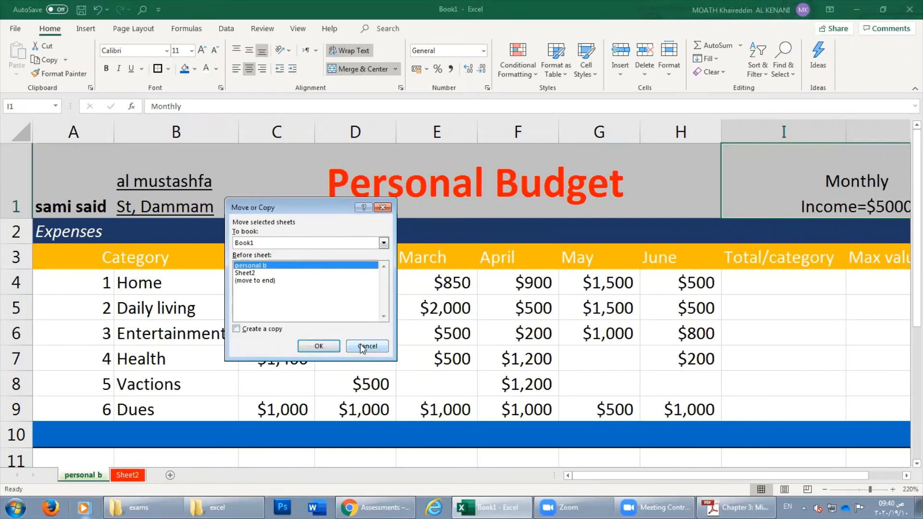
Copy personal b to the end as personal b (2), view it, then return to personal b.
click(237, 330)
click(255, 280)
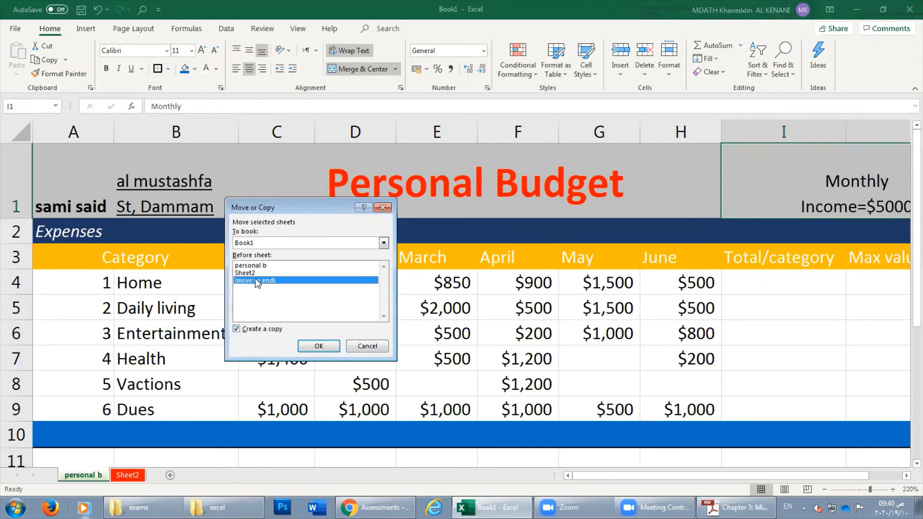
click(319, 346)
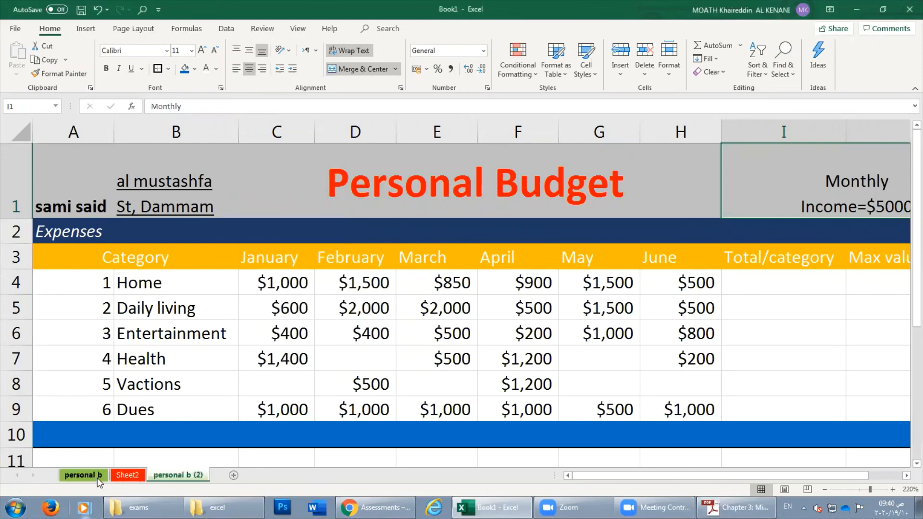
click(168, 475)
click(98, 474)
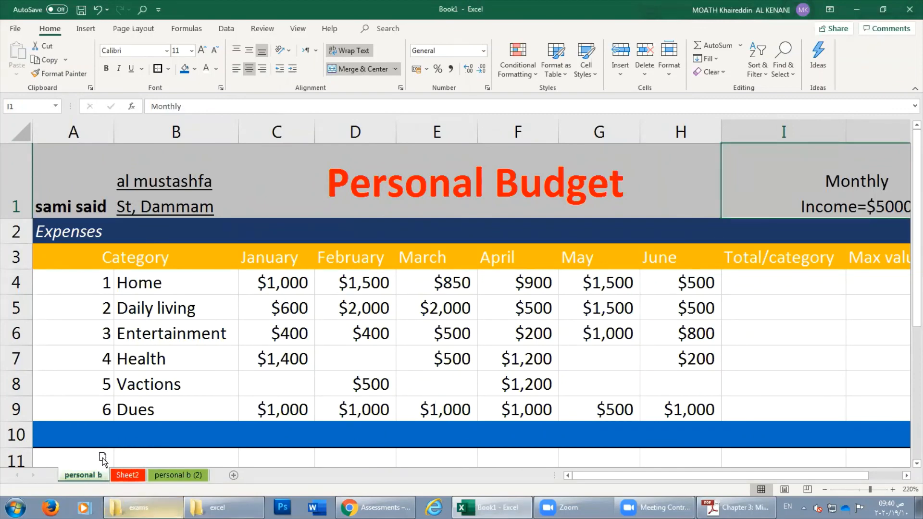
Move personal b so it sits before personal b (2), after Sheet2.
right_click(83, 477)
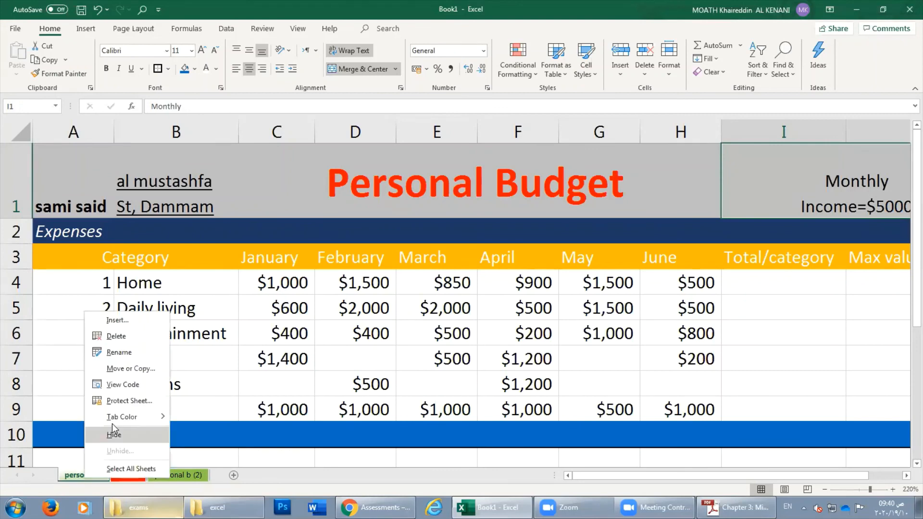
click(140, 371)
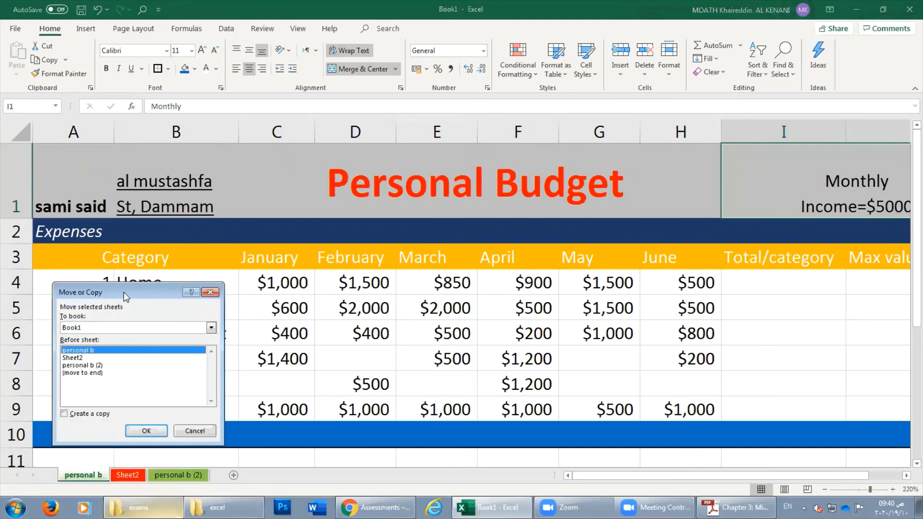
drag(123, 292, 229, 231)
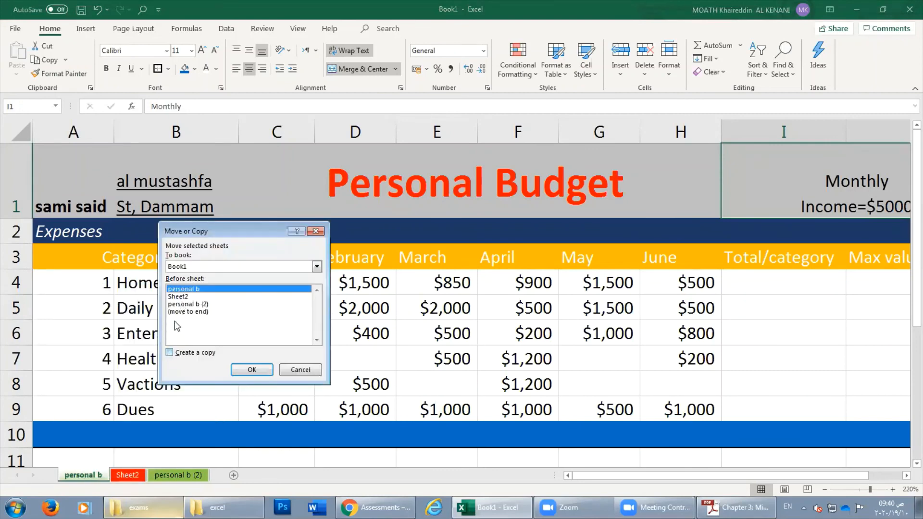
click(185, 297)
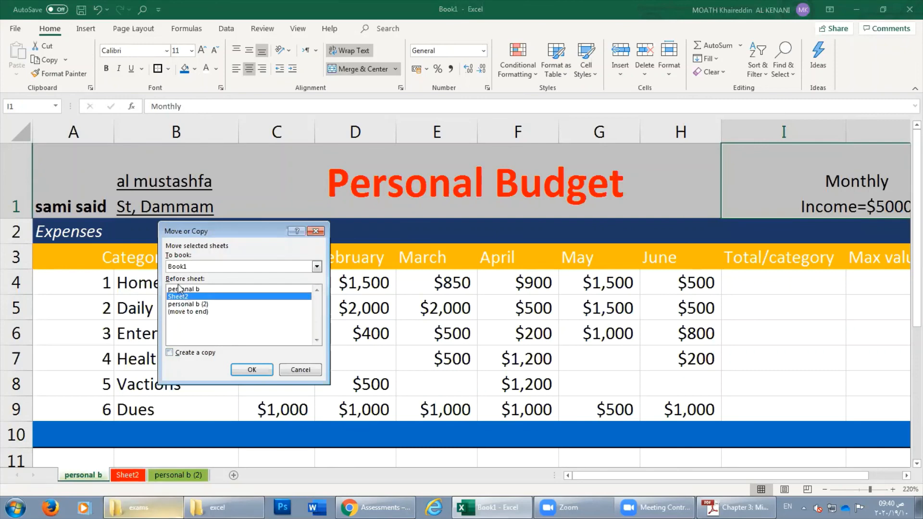
click(187, 305)
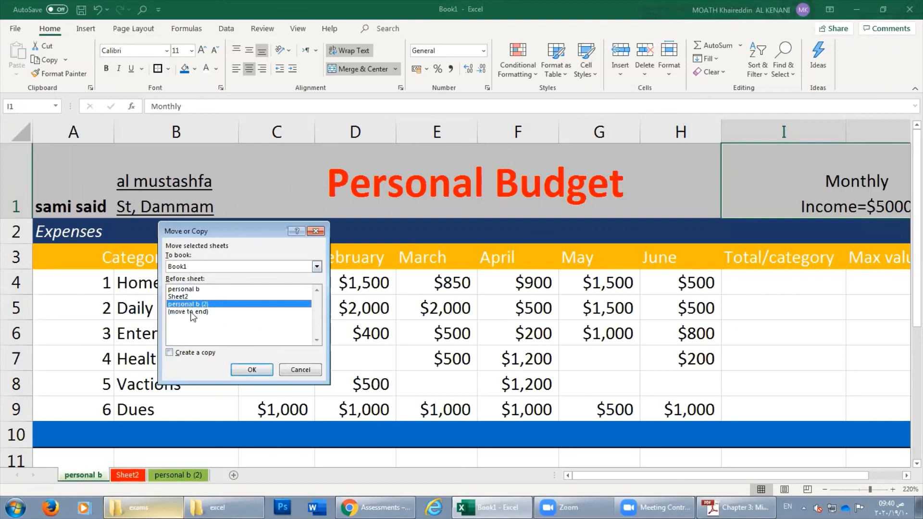
click(253, 369)
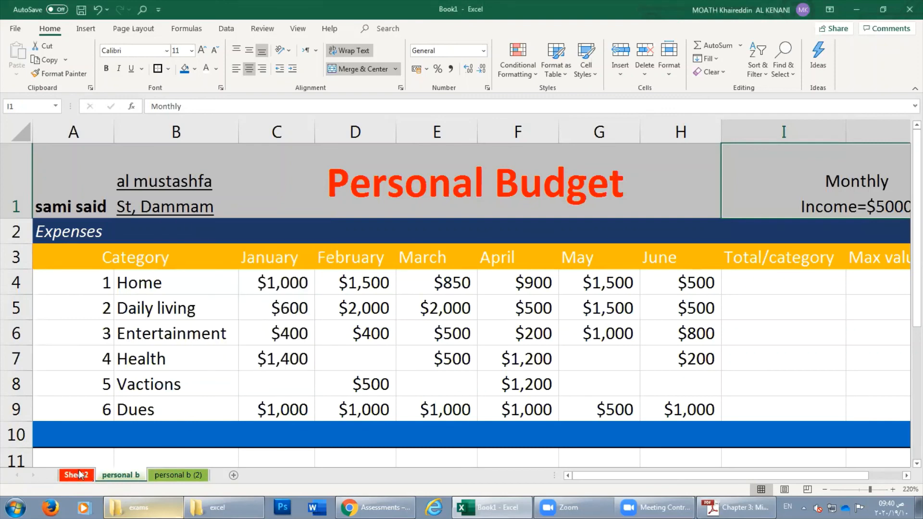
Reopen the Move or Copy dialog for personal b and cancel without changes.
right_click(120, 475)
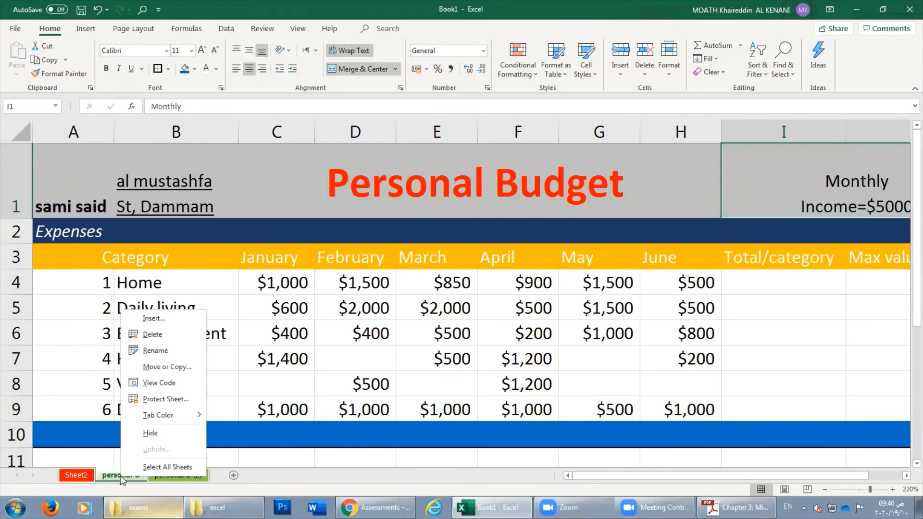
click(162, 367)
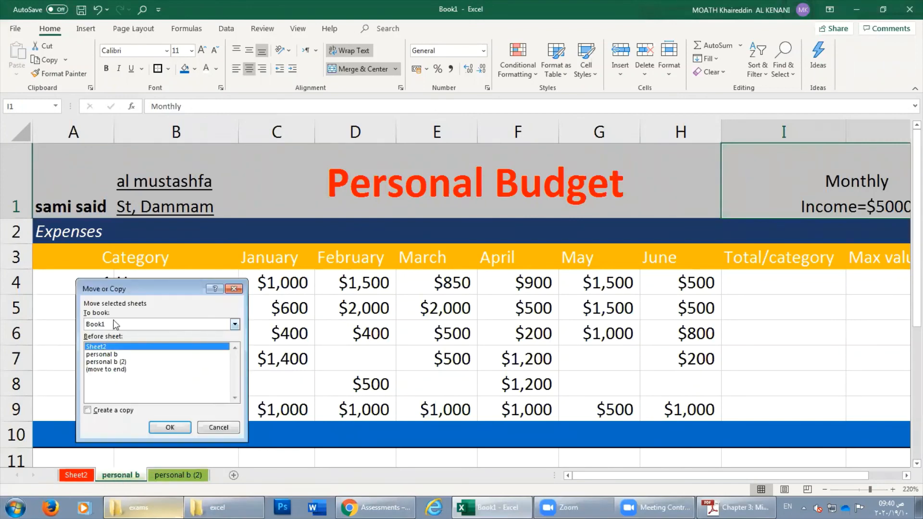
drag(128, 291, 196, 248)
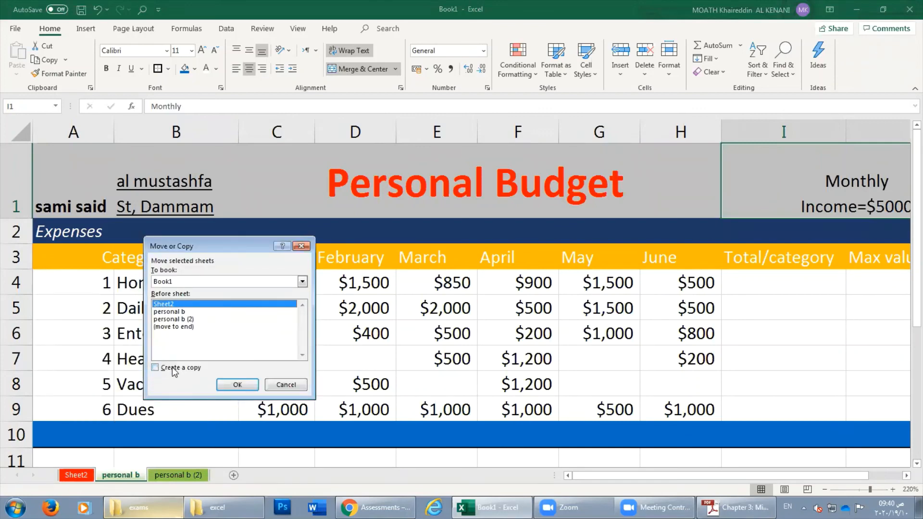
click(292, 387)
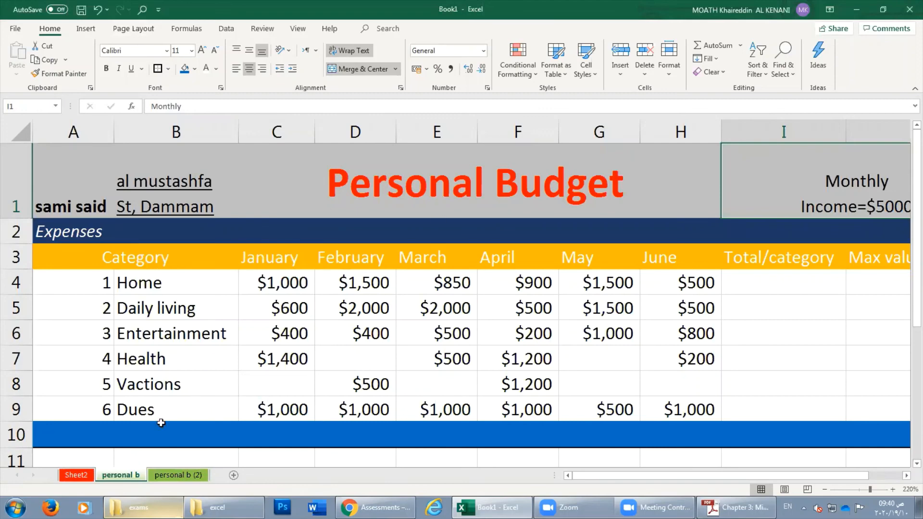
Check the destination workbook list in Move or Copy, keep Book1, and cancel.
right_click(121, 475)
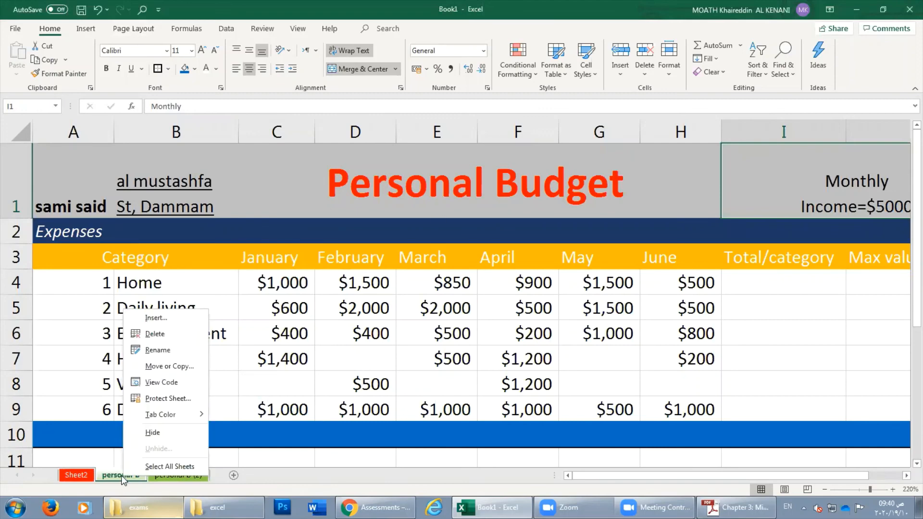
click(168, 366)
drag(168, 288, 230, 215)
click(169, 252)
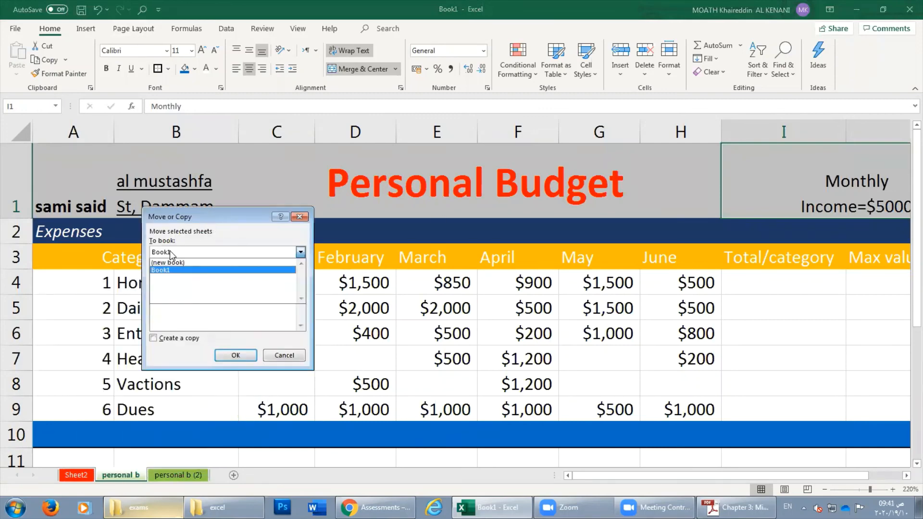
click(169, 271)
click(273, 353)
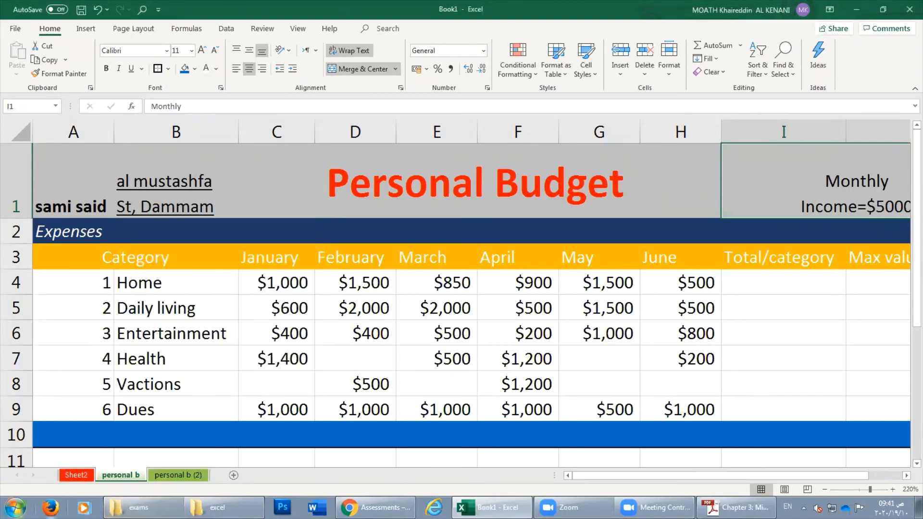
Create a new blank workbook, Book2, then switch back to the Personal Budget workbook.
click(15, 28)
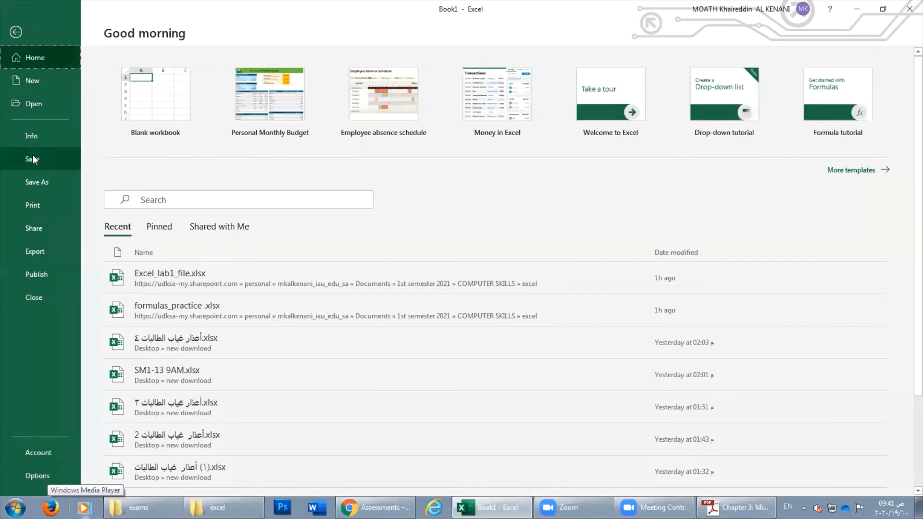
click(39, 80)
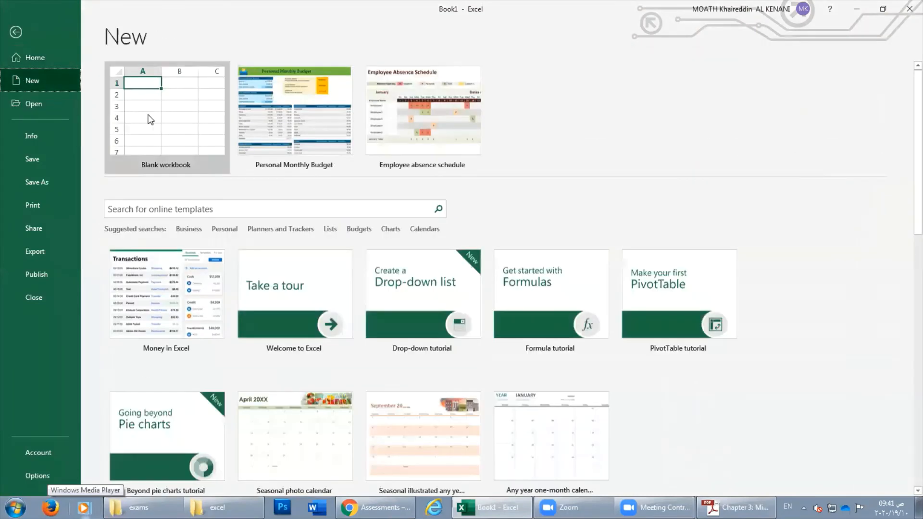
click(145, 117)
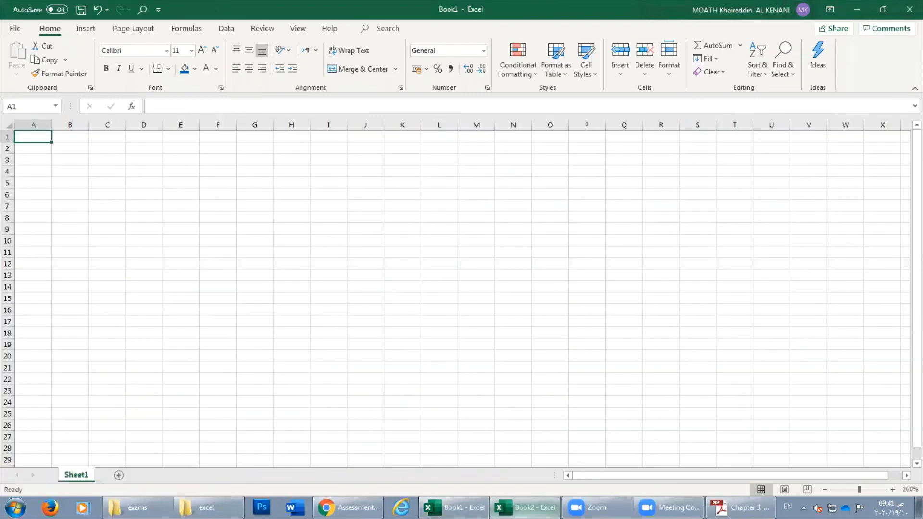
click(453, 507)
Copy personal b into Book2 ahead of Sheet1, keeping the original in Book1.
right_click(126, 474)
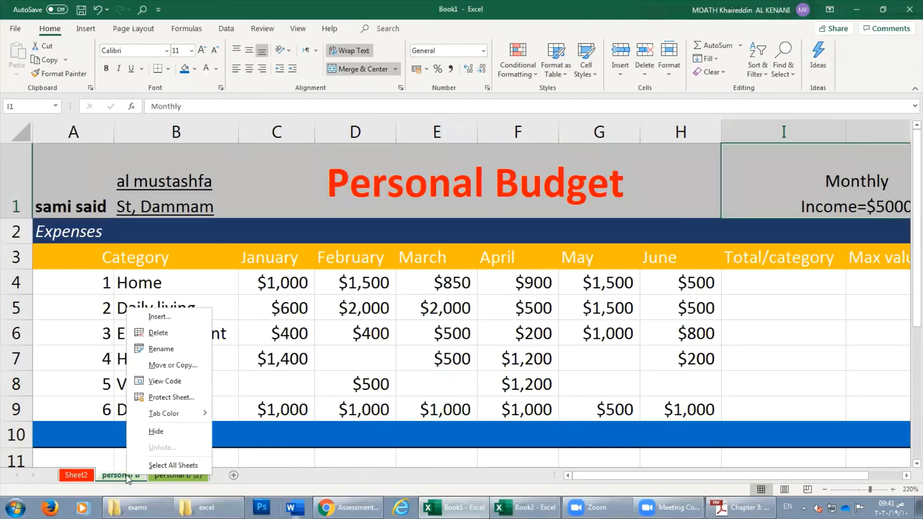
click(173, 365)
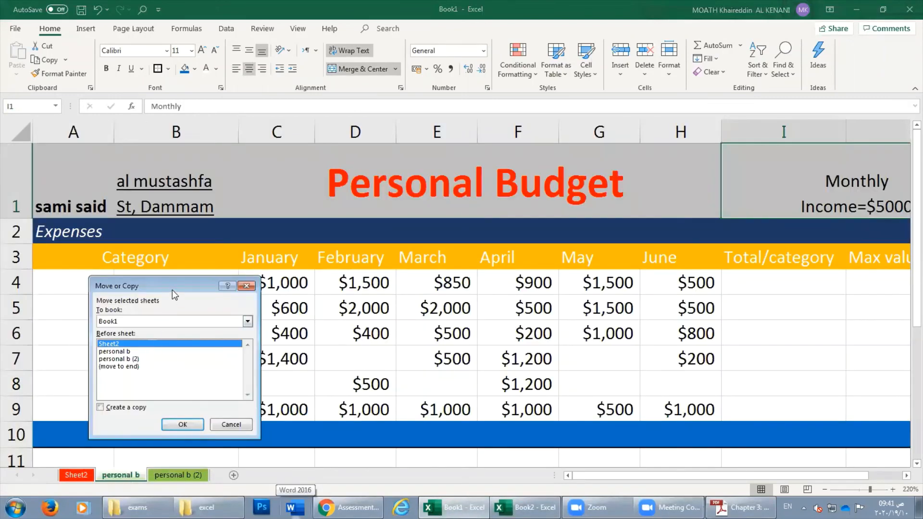
click(201, 258)
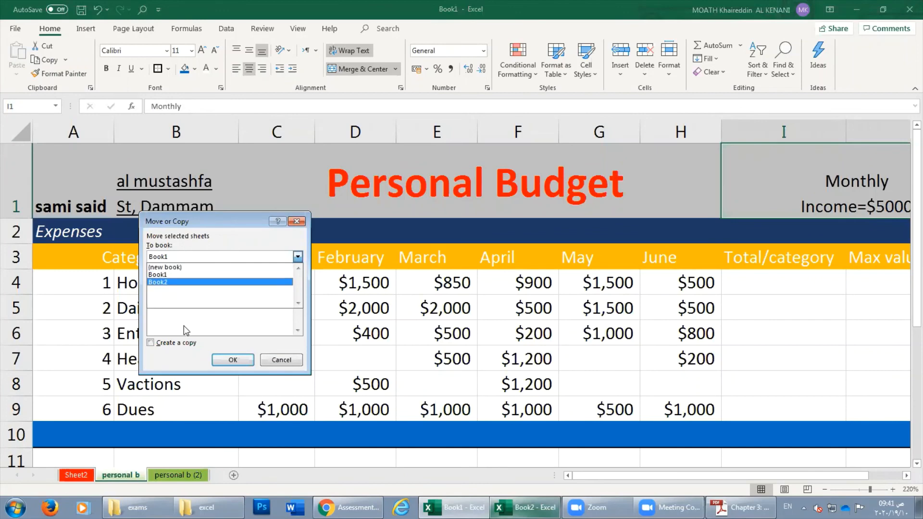
click(160, 283)
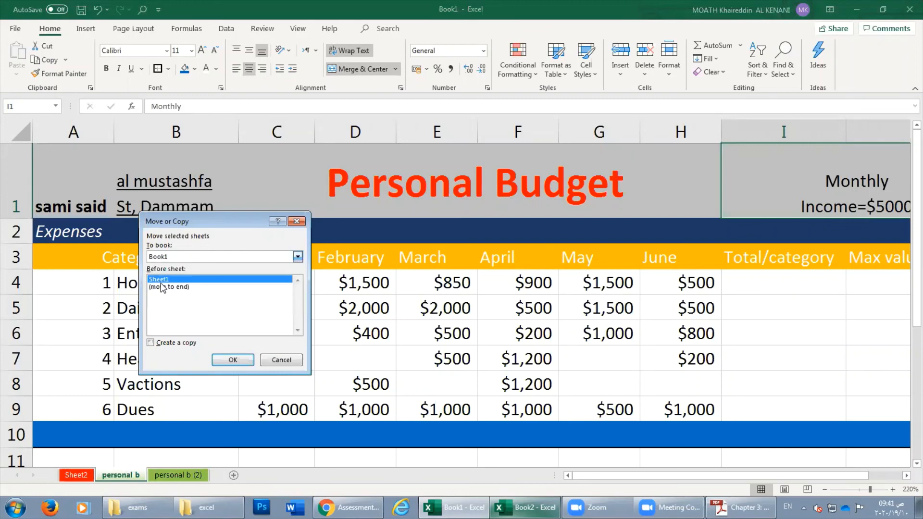
click(150, 343)
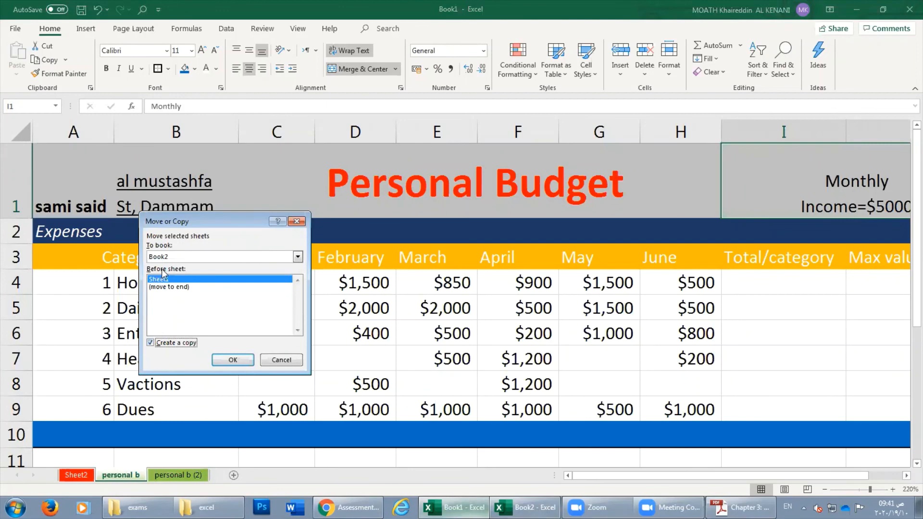
click(222, 361)
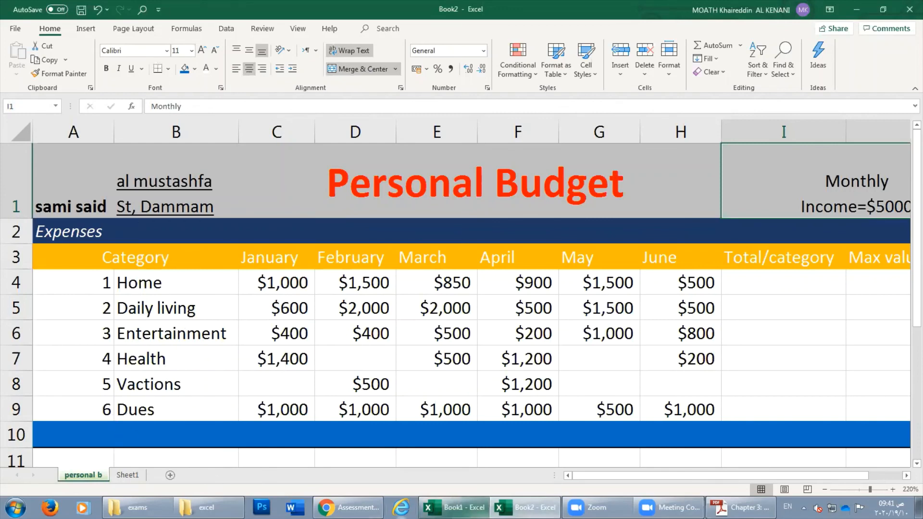
Switch between Book1 and Book2 to compare the copied budget sheet.
click(454, 507)
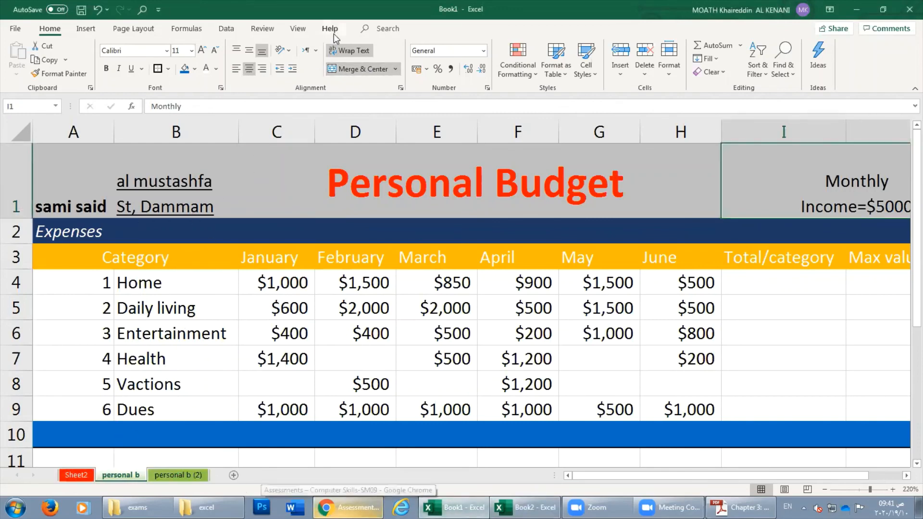
click(443, 500)
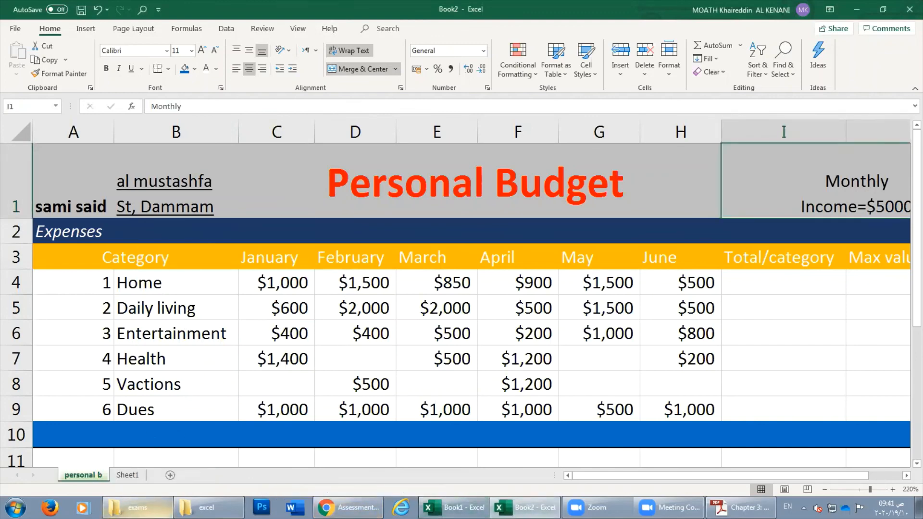
click(452, 503)
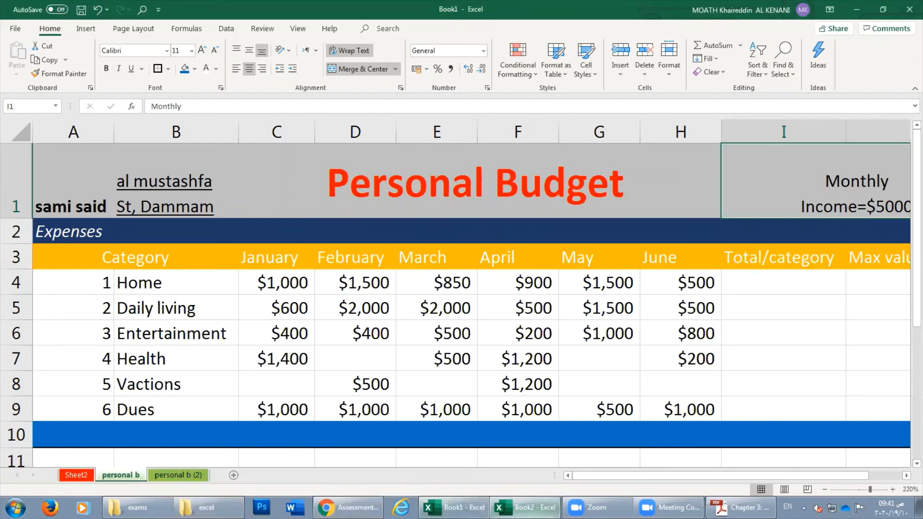
click(524, 509)
click(454, 508)
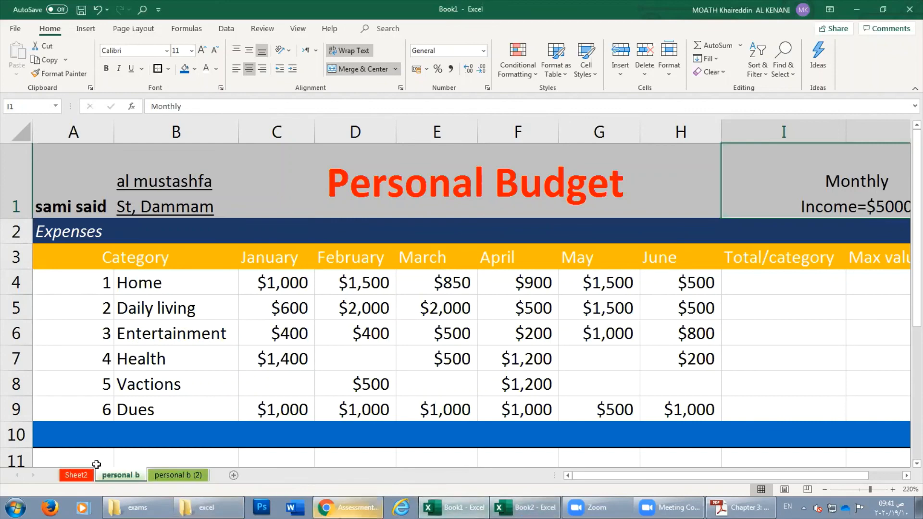
Review destination workbooks in Move or Copy, dismiss unchanged, and bring up the Chapter 3 PDF.
right_click(120, 475)
click(181, 361)
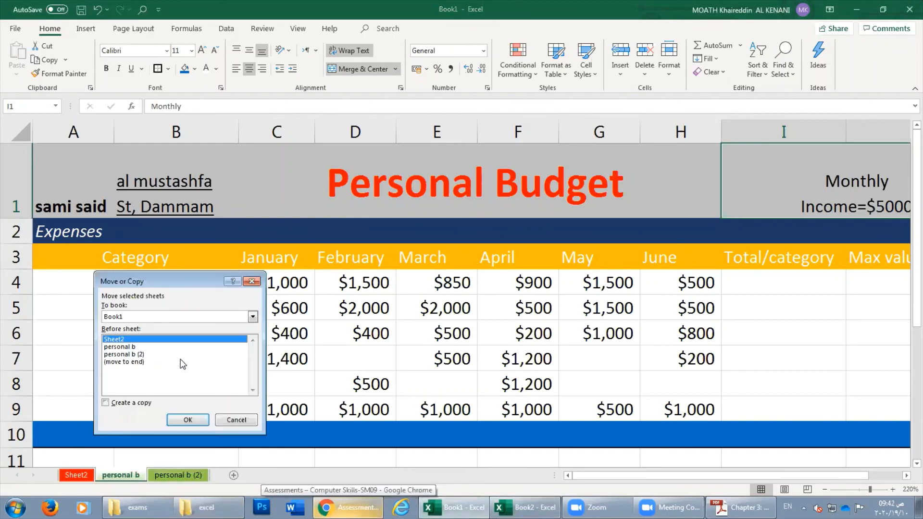
click(138, 316)
click(137, 320)
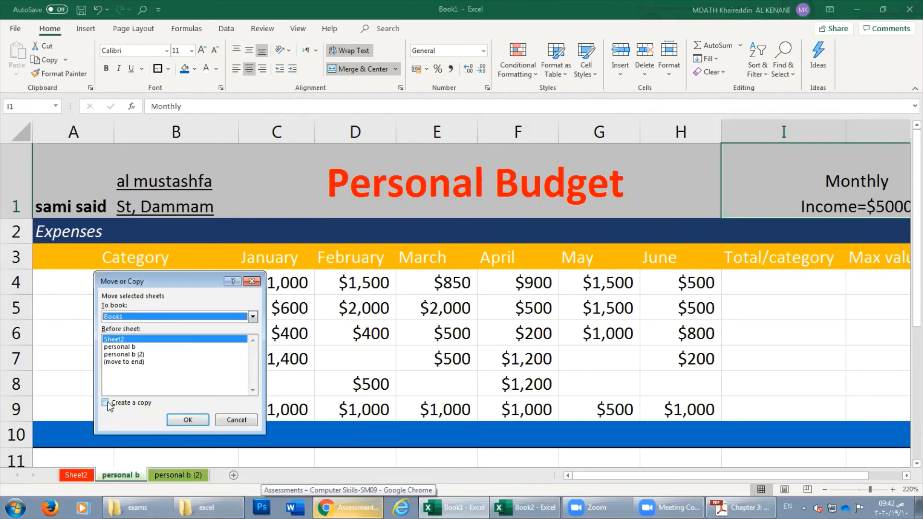
click(246, 420)
click(740, 507)
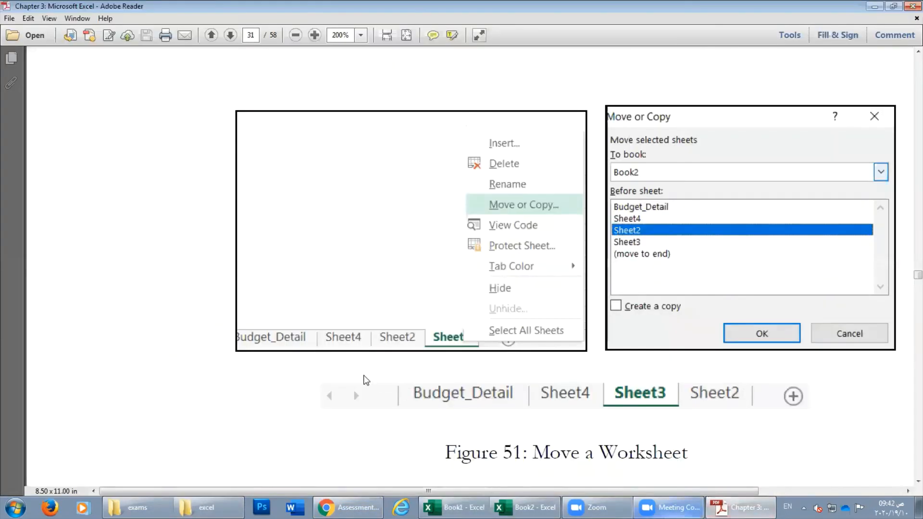
Scroll the Chapter 3 PDF back to section 9 Worksheets on page 29, then return to Book1.
scroll(363, 378, up, 5)
scroll(366, 381, up, 10)
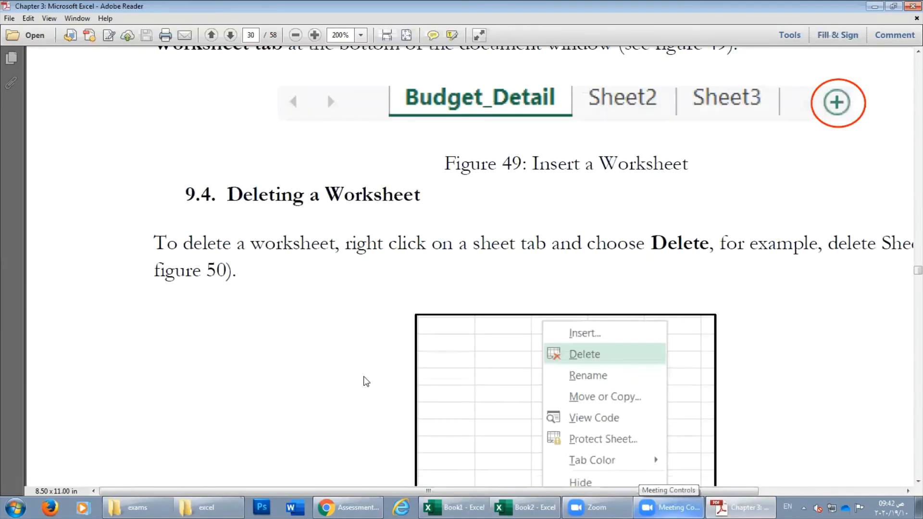
scroll(366, 381, up, 10)
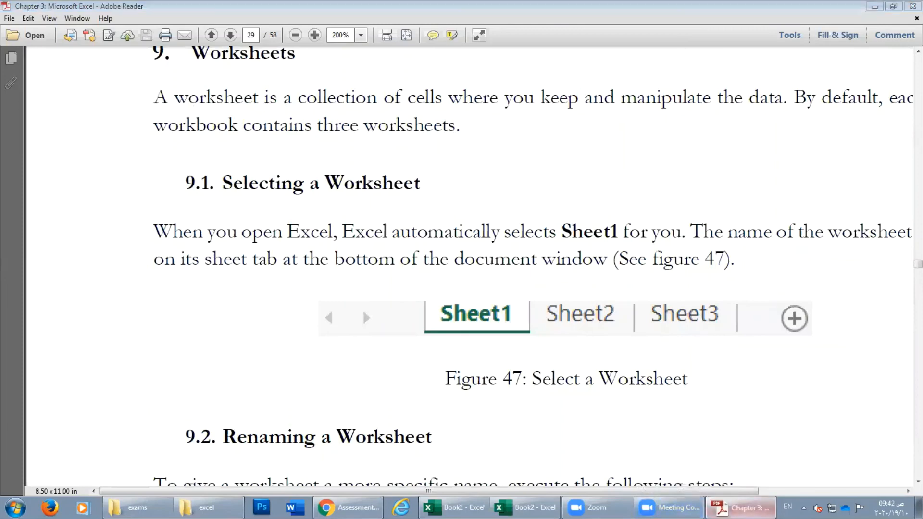
key(alt+Tab)
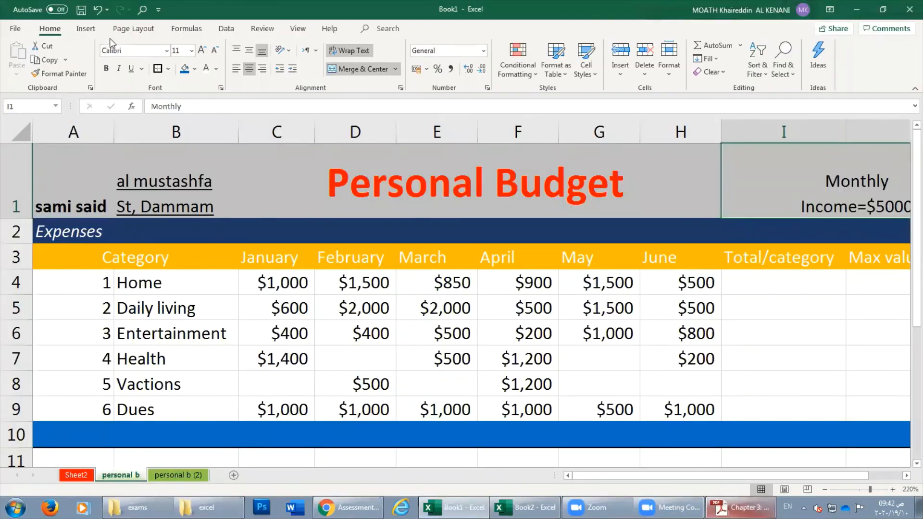
click(624, 74)
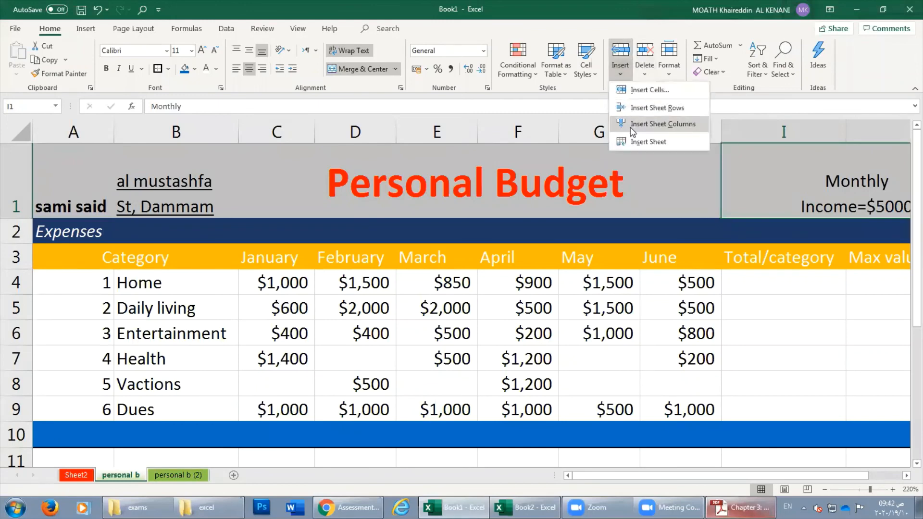
mouse_move(671, 75)
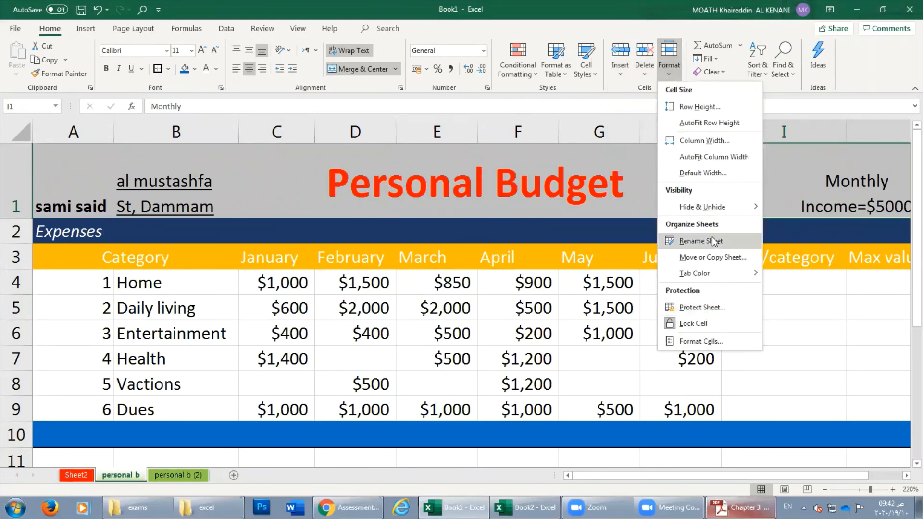
mouse_move(716, 273)
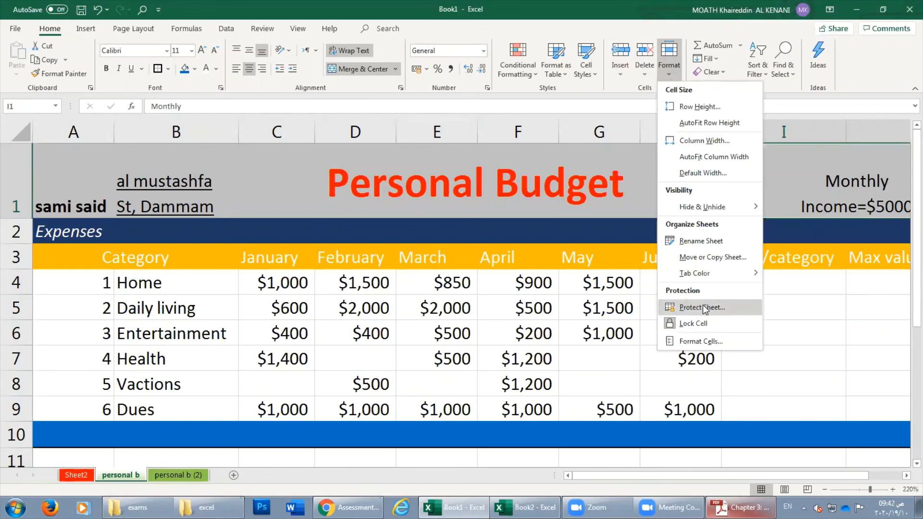
click(416, 312)
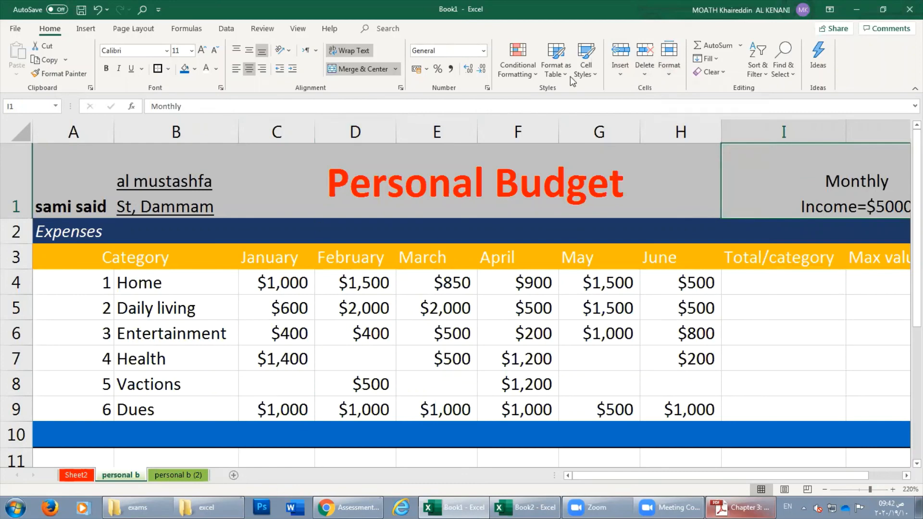
Bring up the Chapter 3 PDF and scroll to section 10.3, Creating a formula, on page 32.
click(740, 507)
scroll(336, 317, down, 10)
scroll(334, 313, down, 15)
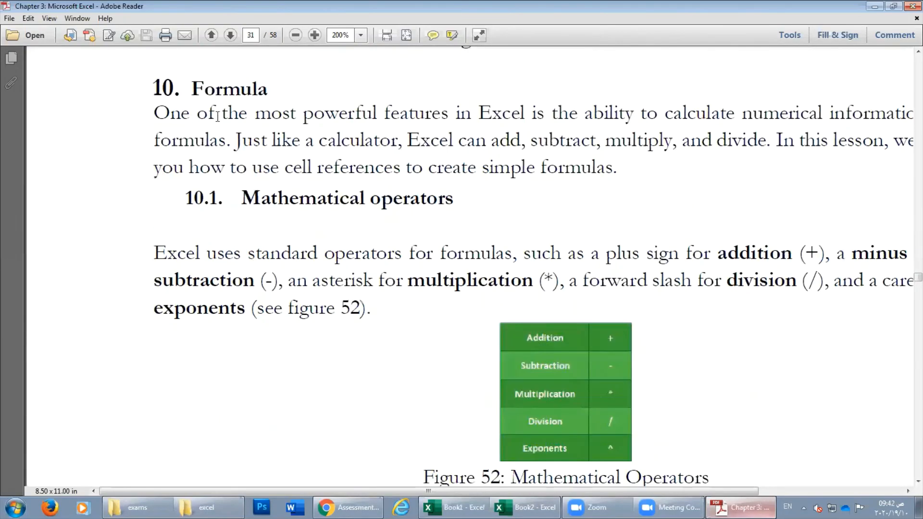
scroll(397, 269, down, 20)
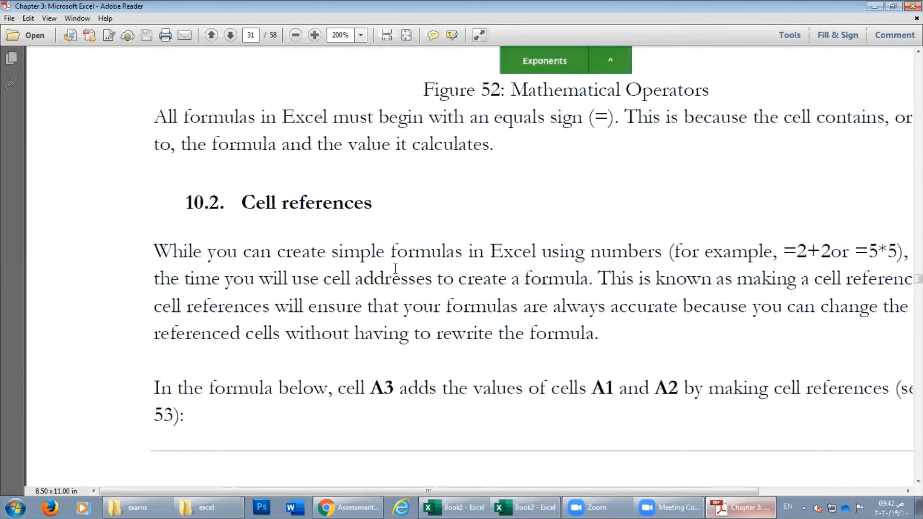
scroll(395, 270, down, 15)
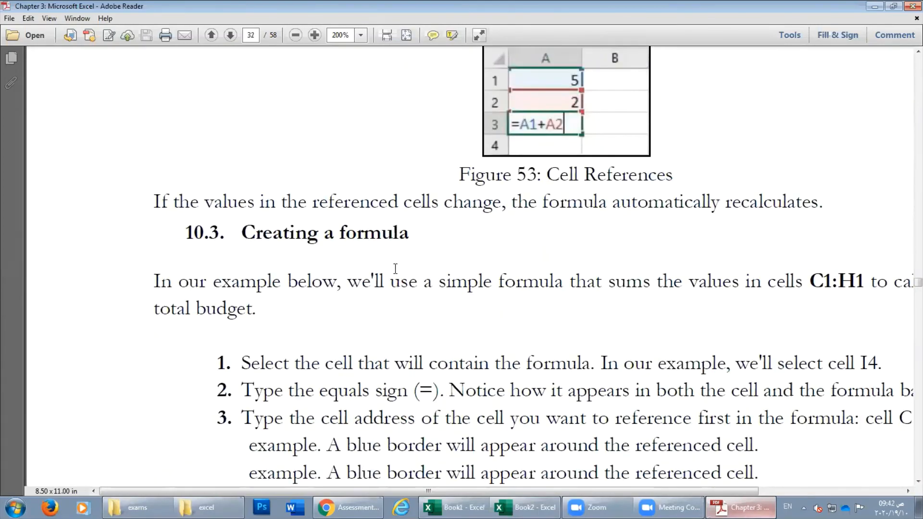